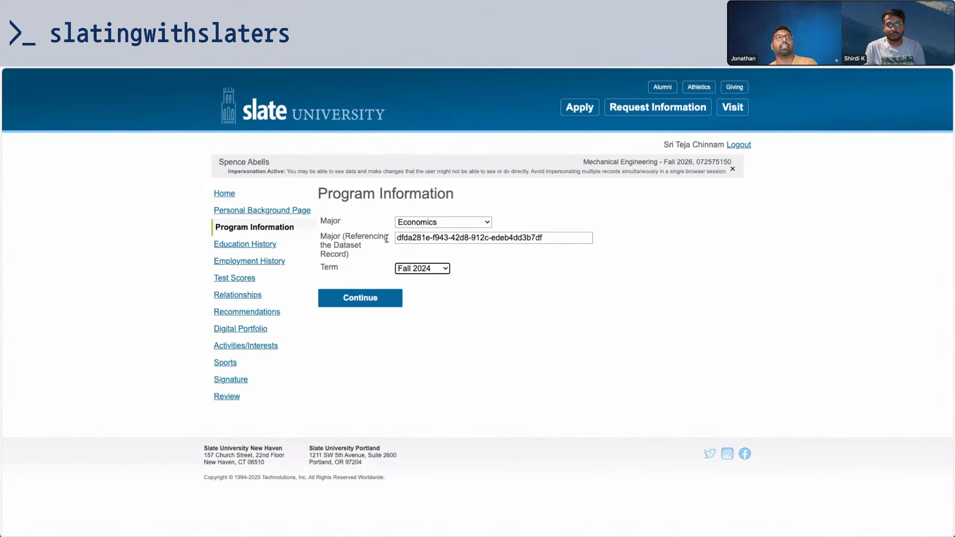
Compare the applicant's Fall 2026 term with Mechanical Engineering's details and Program Dates
{"action": "left_click", "coordinate": [516, 261]}
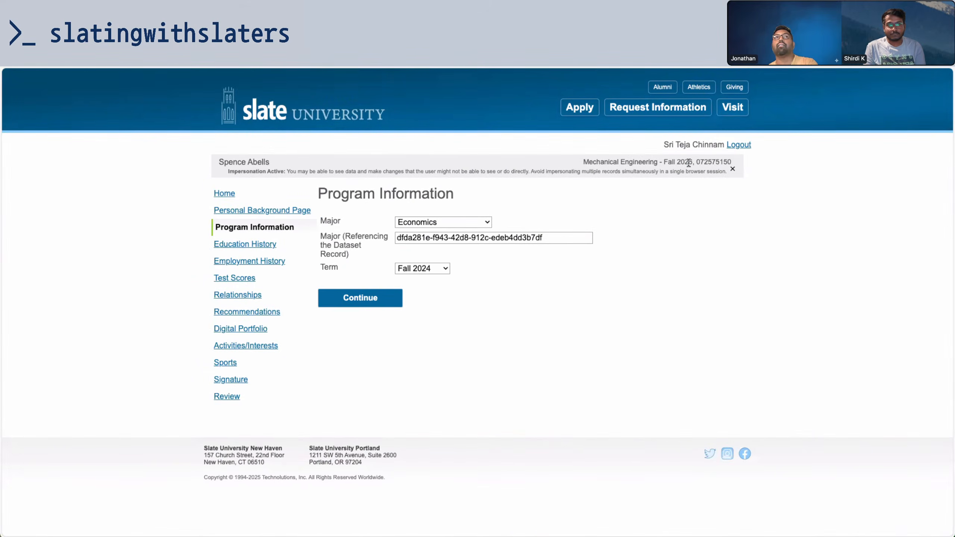
{"action": "left_click_drag", "start_coordinate": [664, 162], "coordinate": [695, 161]}
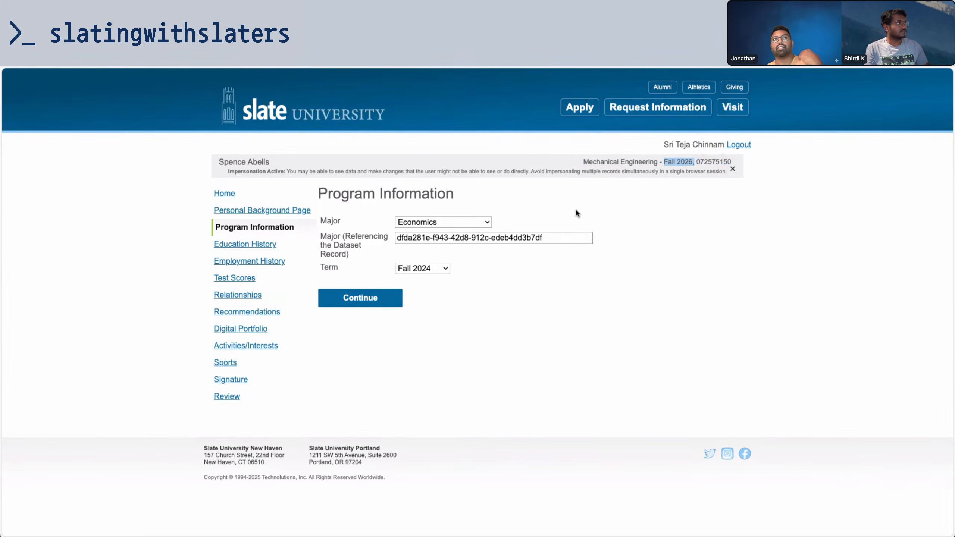
{"action": "left_click", "coordinate": [554, 196]}
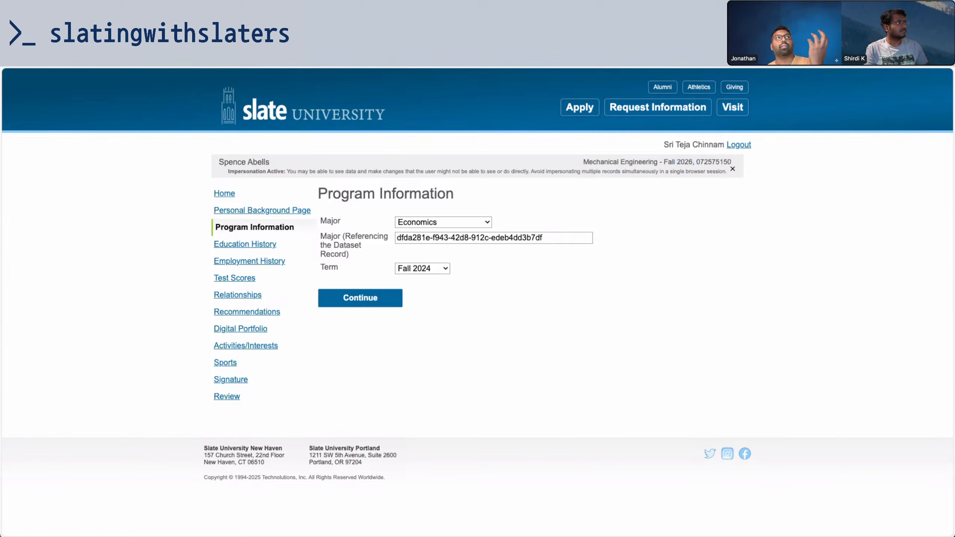
{"action": "left_click", "coordinate": [122, 34]}
{"action": "left_click", "coordinate": [184, 164]}
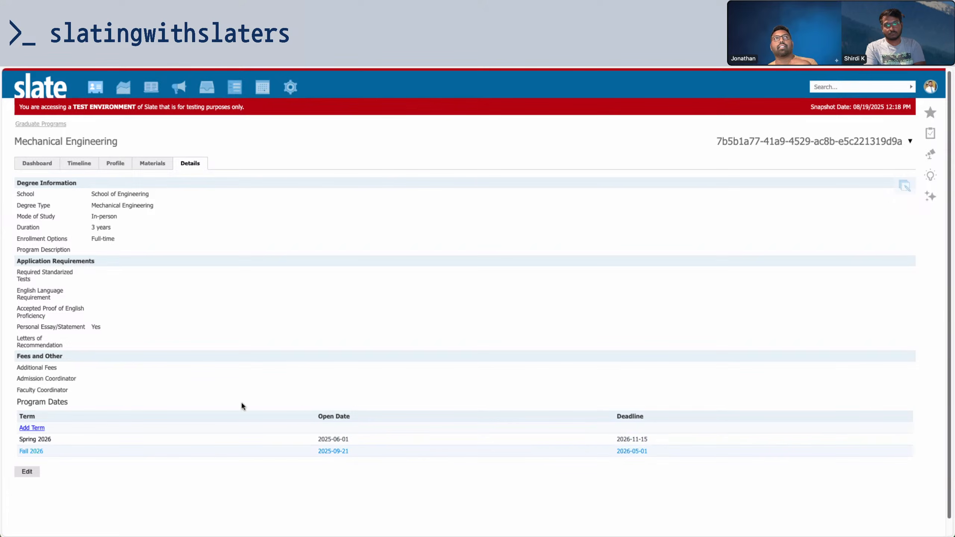
Review the applicant's list of majors without changing the selection
{"action": "key", "text": "ctrl+Tab"}
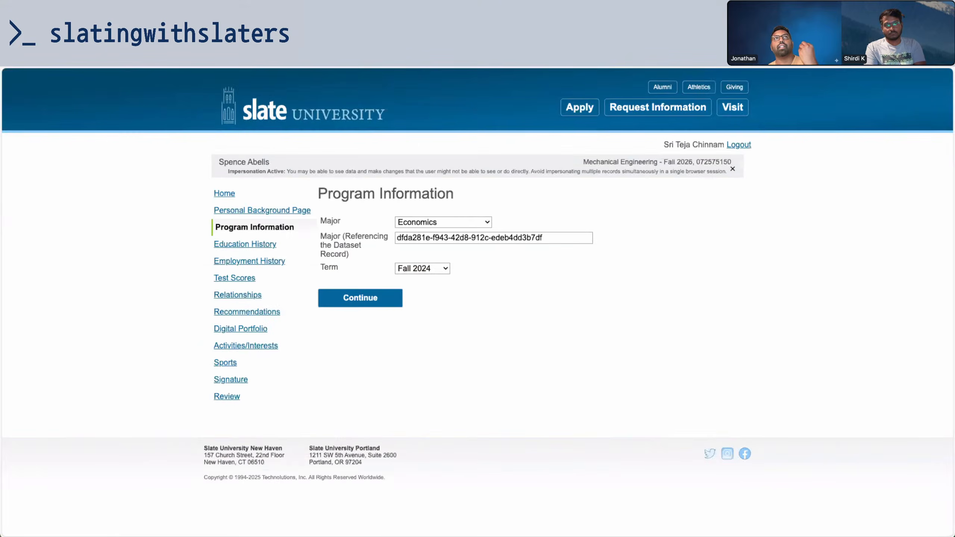
{"action": "left_click", "coordinate": [439, 221]}
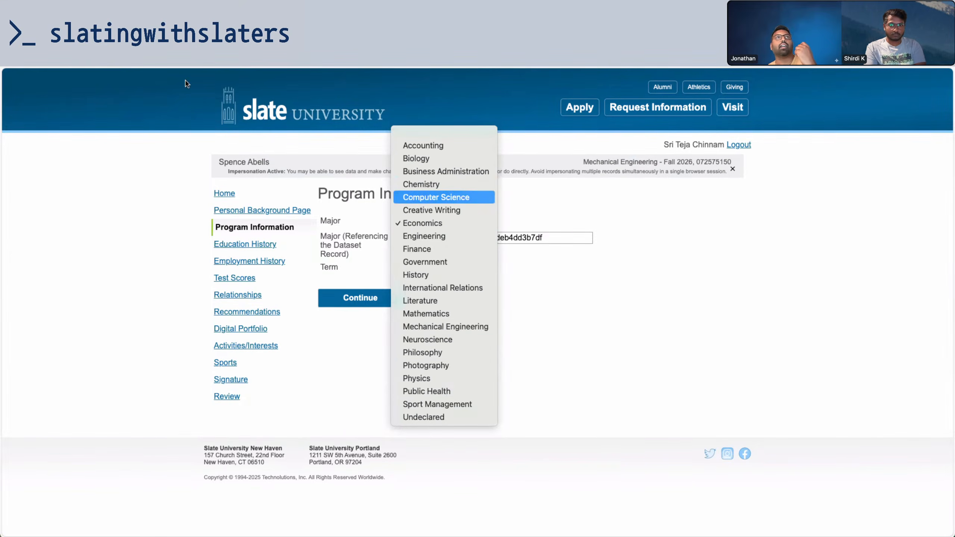
{"action": "left_click", "coordinate": [83, 56]}
{"action": "left_click", "coordinate": [84, 56]}
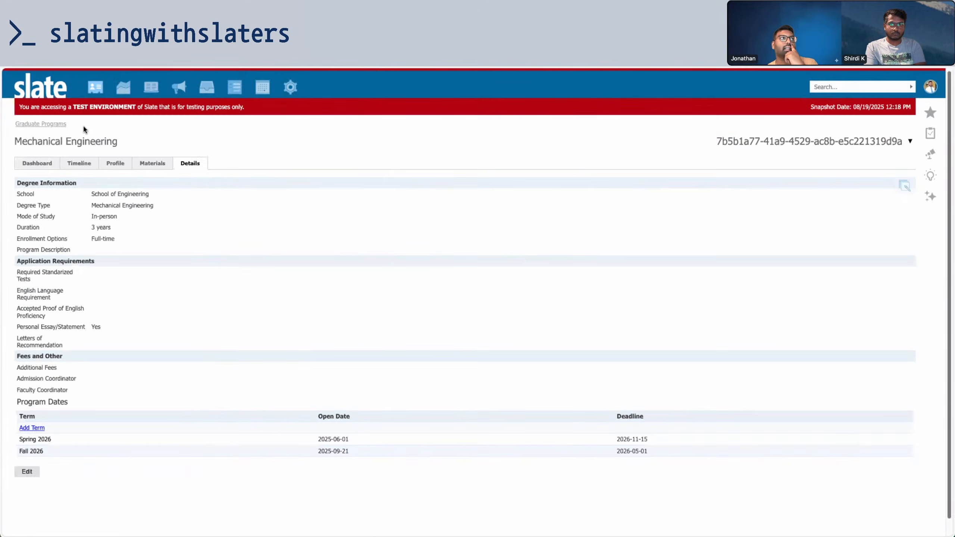
From the Graduate Programs search page, start a blank new graduate program record
{"action": "left_click", "coordinate": [55, 123]}
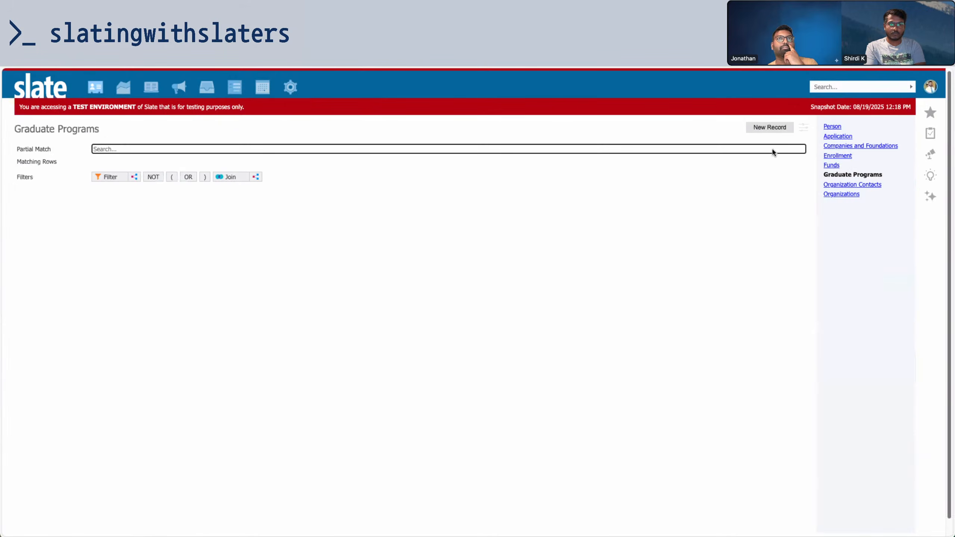
{"action": "left_click", "coordinate": [770, 128]}
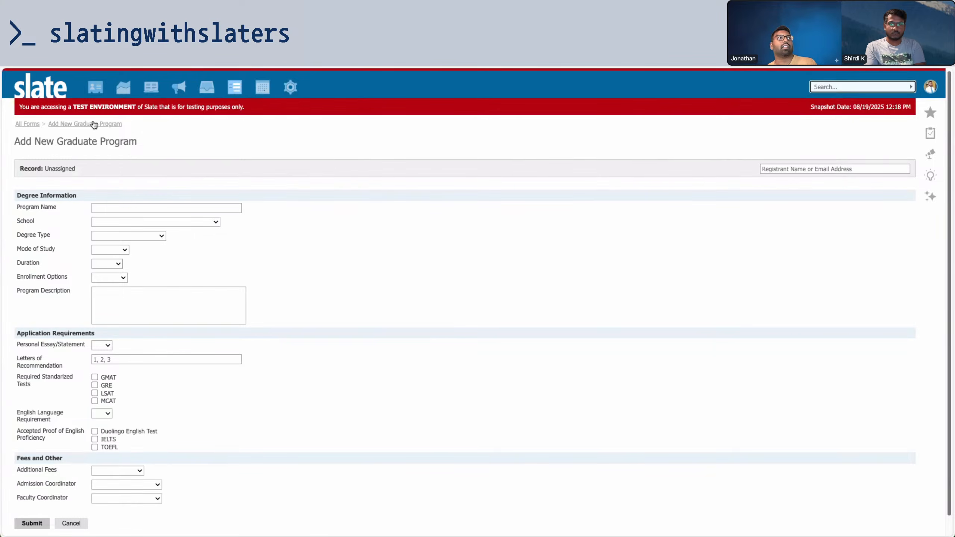
{"action": "left_click", "coordinate": [94, 124]}
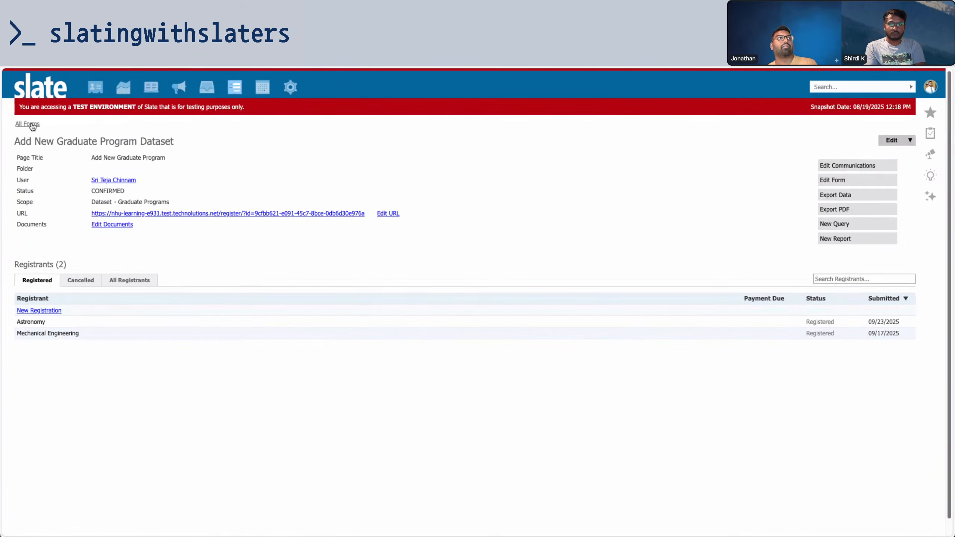
{"action": "left_click", "coordinate": [27, 123]}
{"action": "mouse_move", "coordinate": [95, 87]}
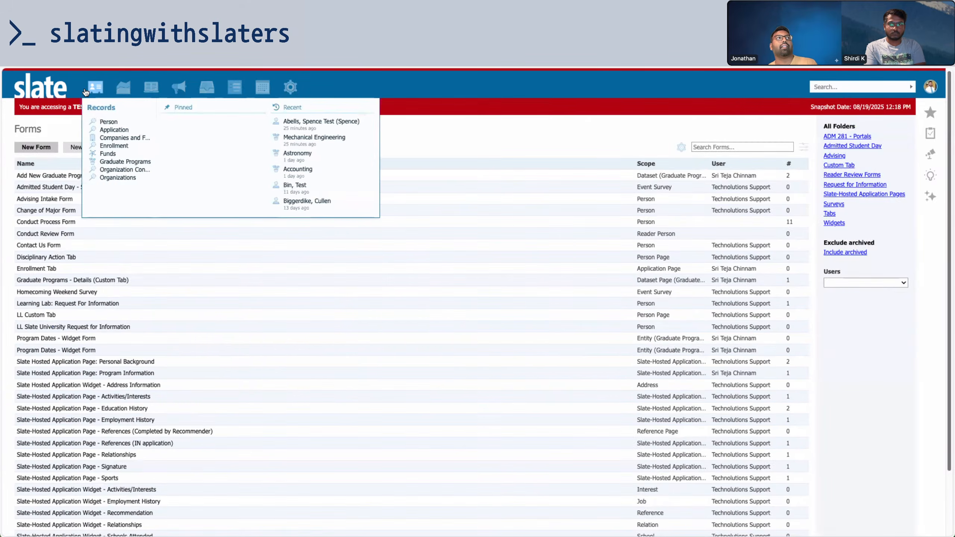
{"action": "left_click", "coordinate": [104, 118]}
{"action": "left_click", "coordinate": [842, 175]}
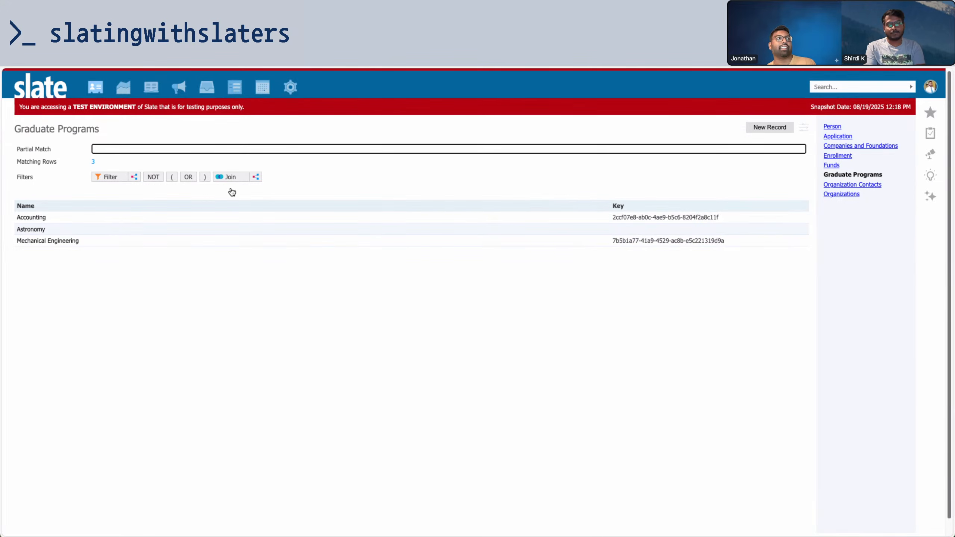
{"action": "left_click", "coordinate": [760, 129]}
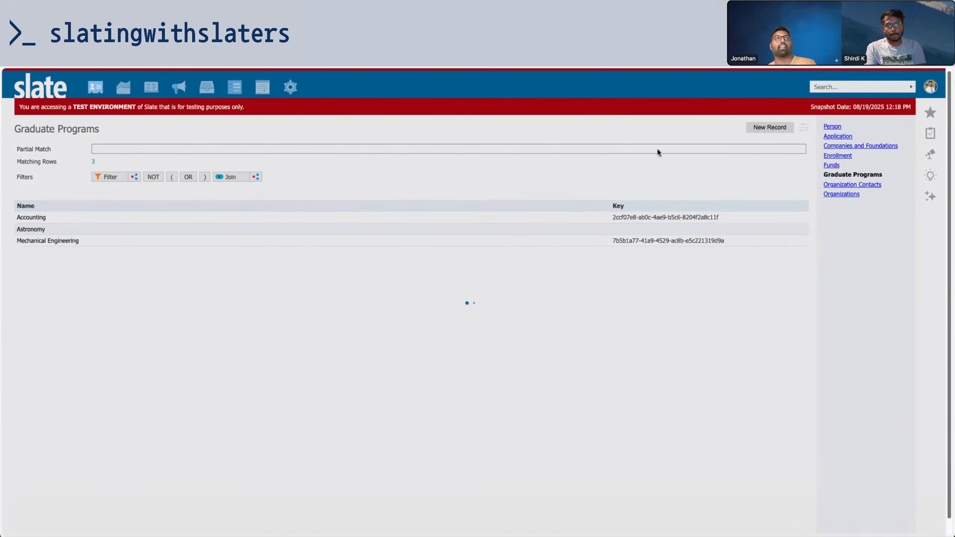
Set the school to School of Engineering and name the program 'Computer Science'
{"action": "left_click", "coordinate": [126, 218]}
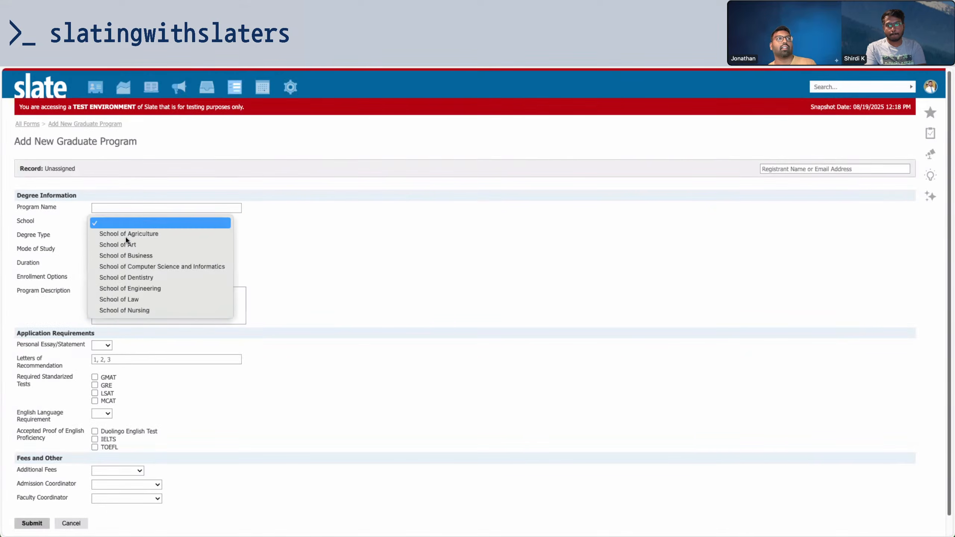
{"action": "left_click", "coordinate": [136, 289]}
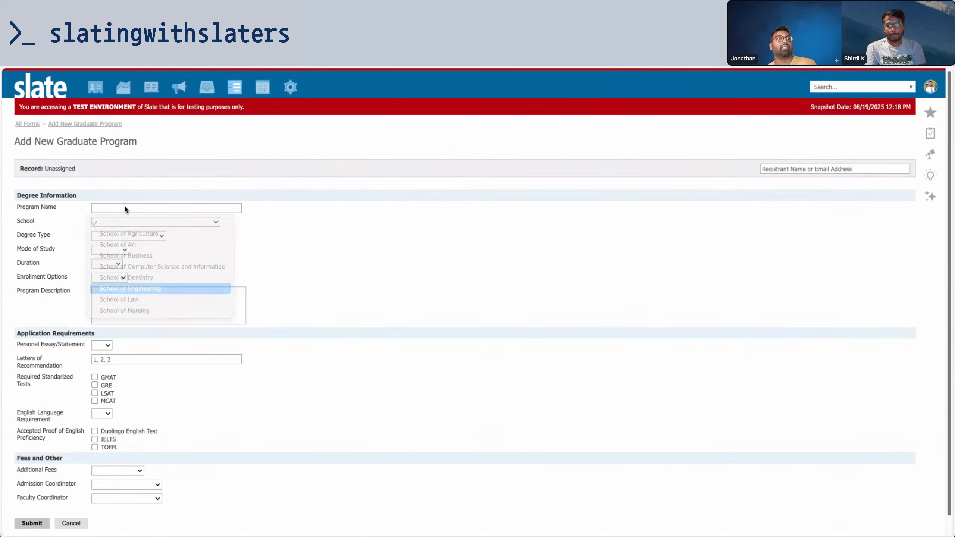
{"action": "left_click", "coordinate": [125, 209]}
{"action": "type", "text": "Compu"}
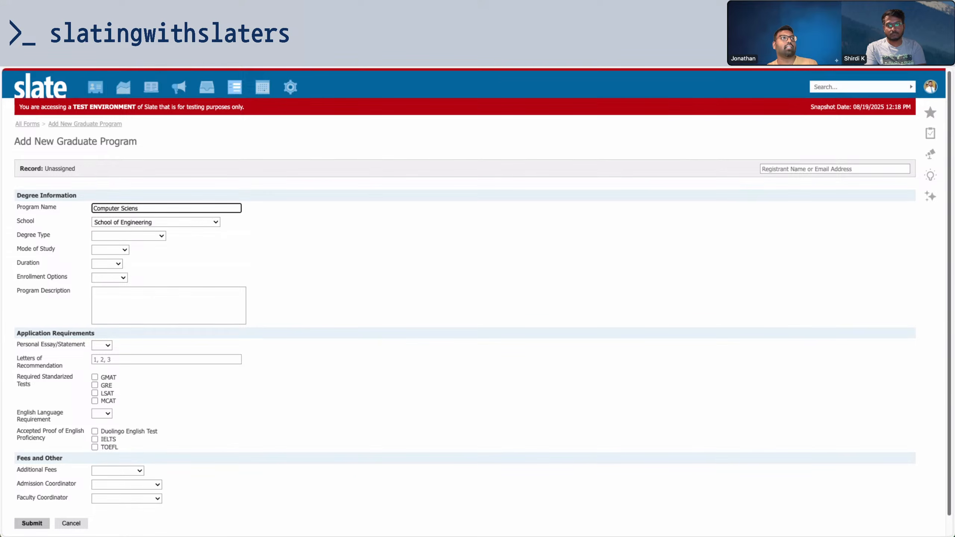
{"action": "type", "text": "ter Science"}
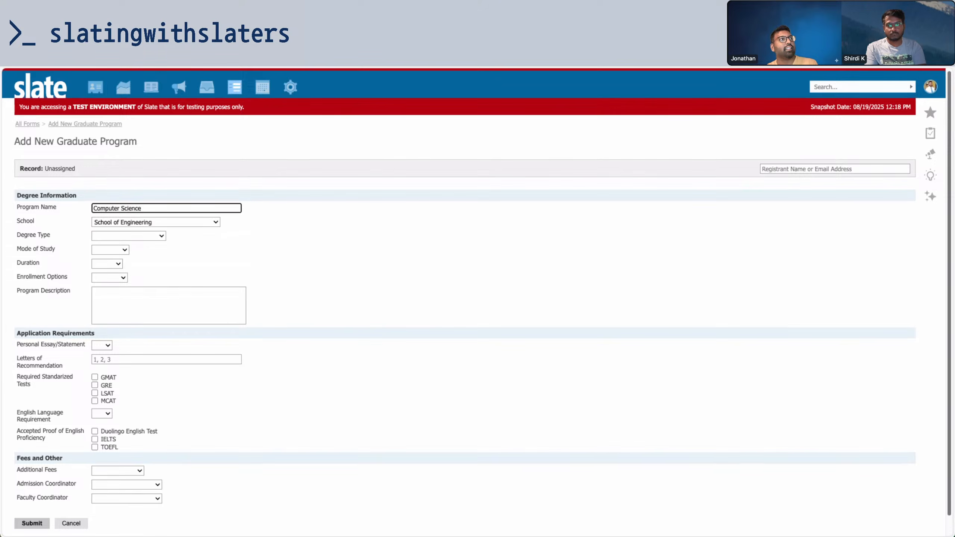
{"action": "left_click", "coordinate": [294, 223]}
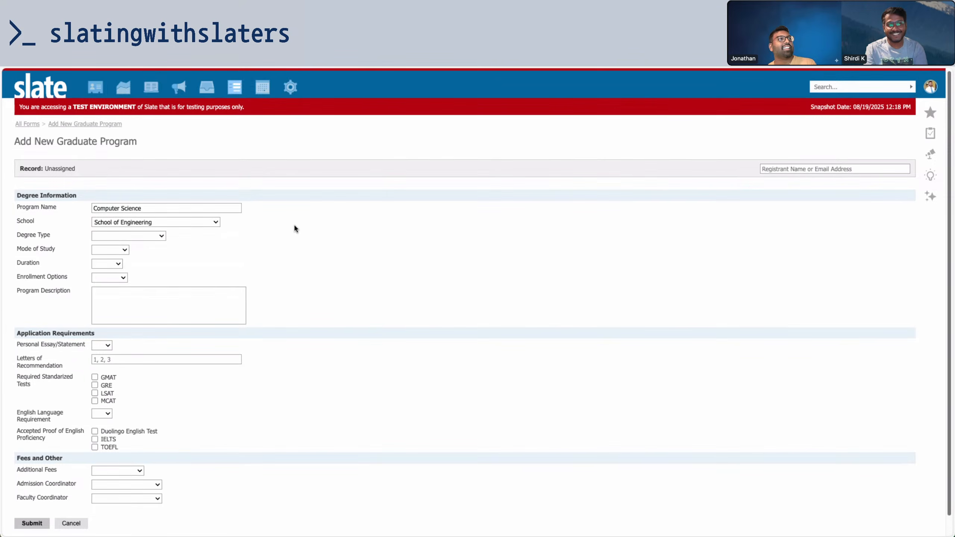
{"action": "left_click", "coordinate": [156, 225]}
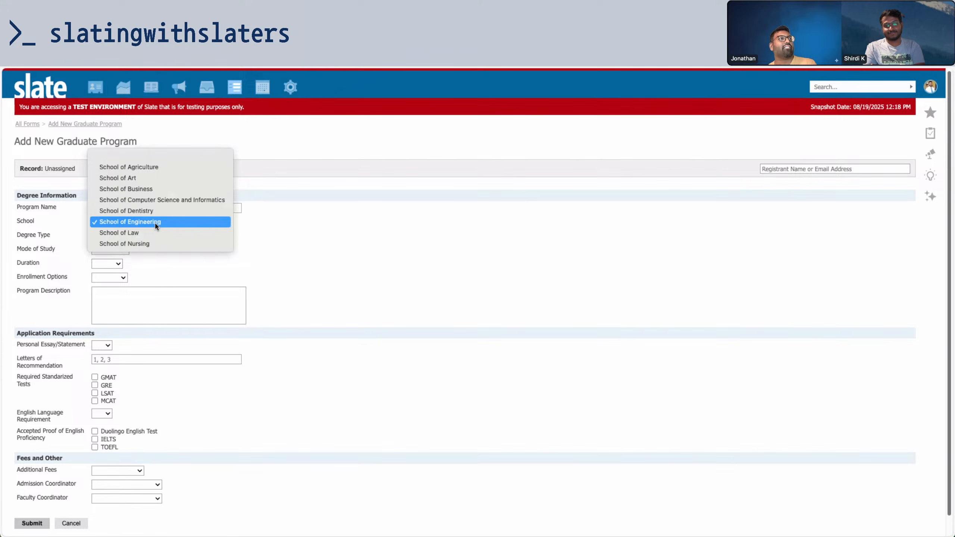
{"action": "left_click", "coordinate": [157, 272]}
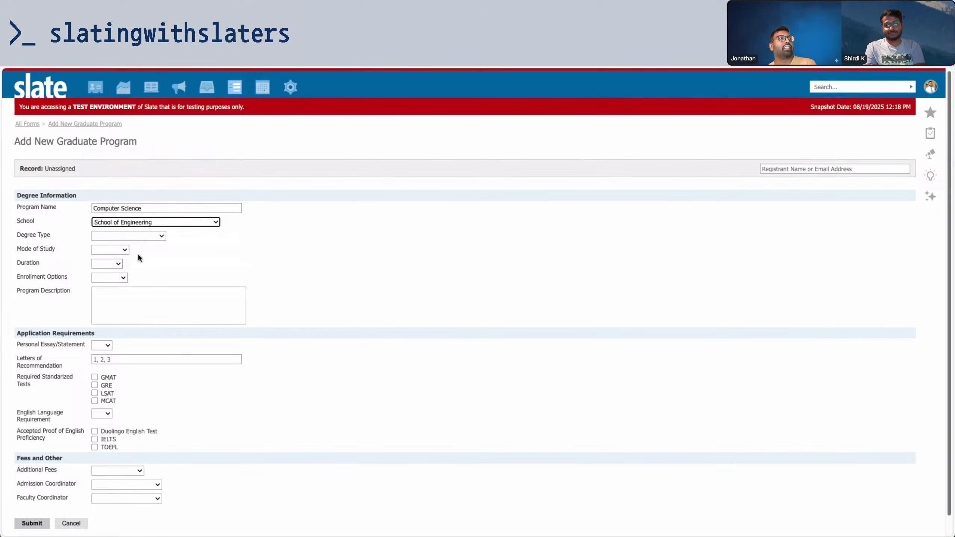
Set the Degree Type to Computer Science
{"action": "left_click", "coordinate": [120, 234]}
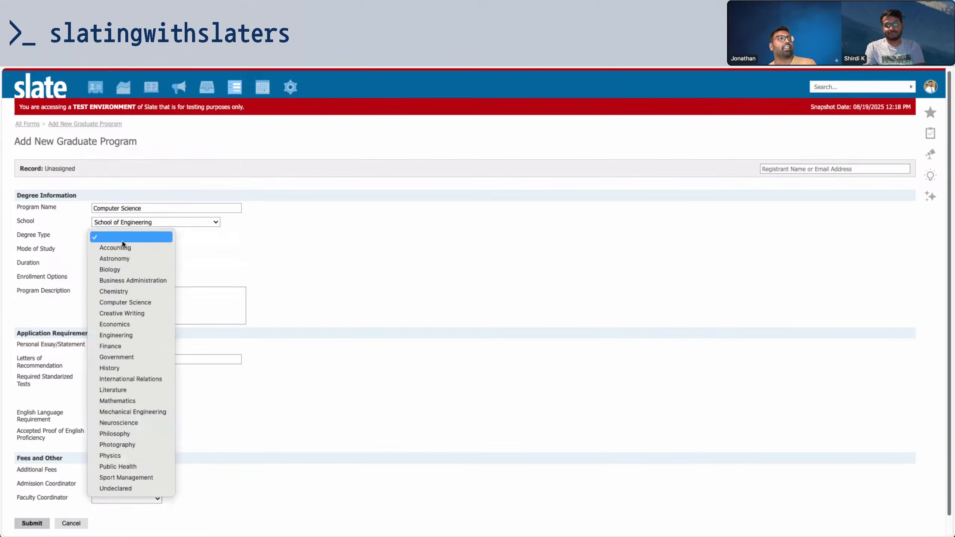
{"action": "left_click", "coordinate": [132, 301]}
{"action": "left_click", "coordinate": [206, 263]}
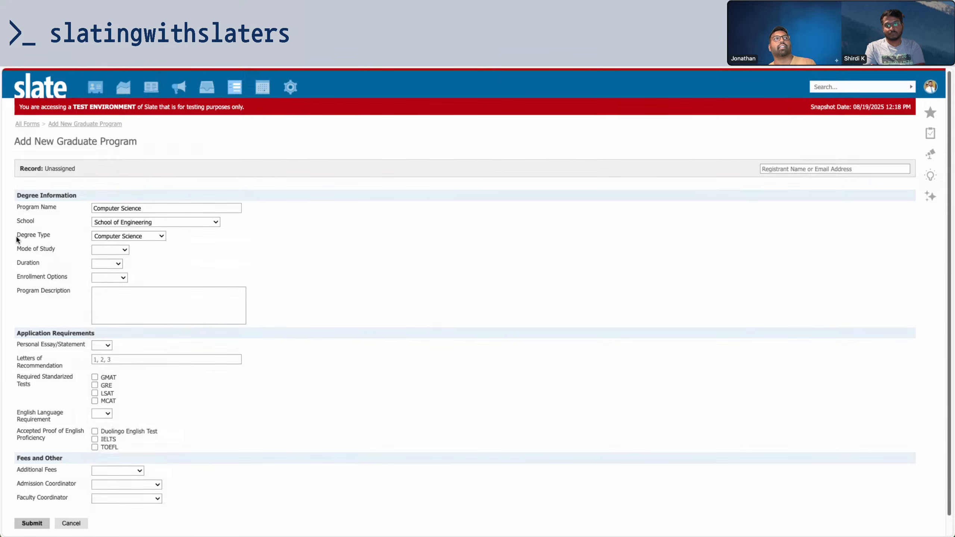
{"action": "left_click_drag", "start_coordinate": [17, 235], "coordinate": [50, 236]}
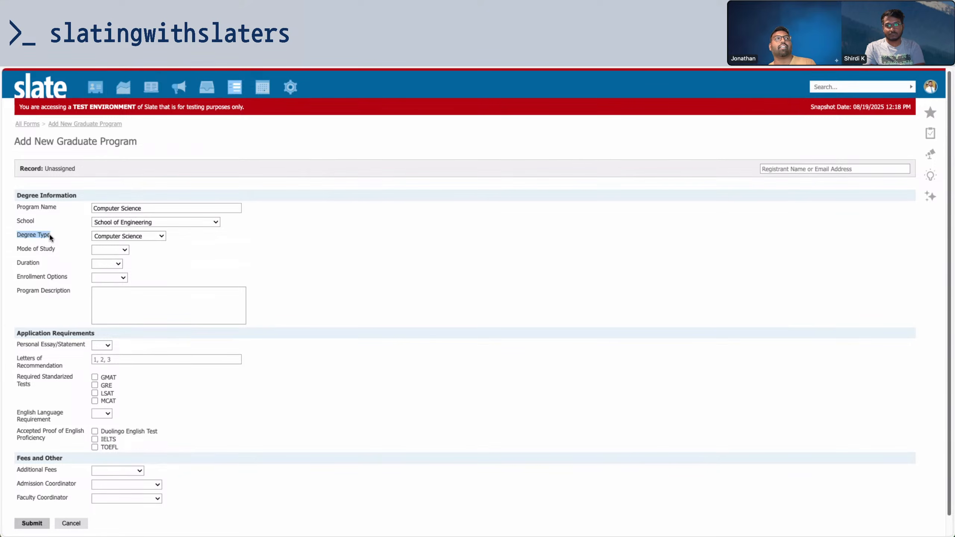
{"action": "left_click", "coordinate": [96, 236]}
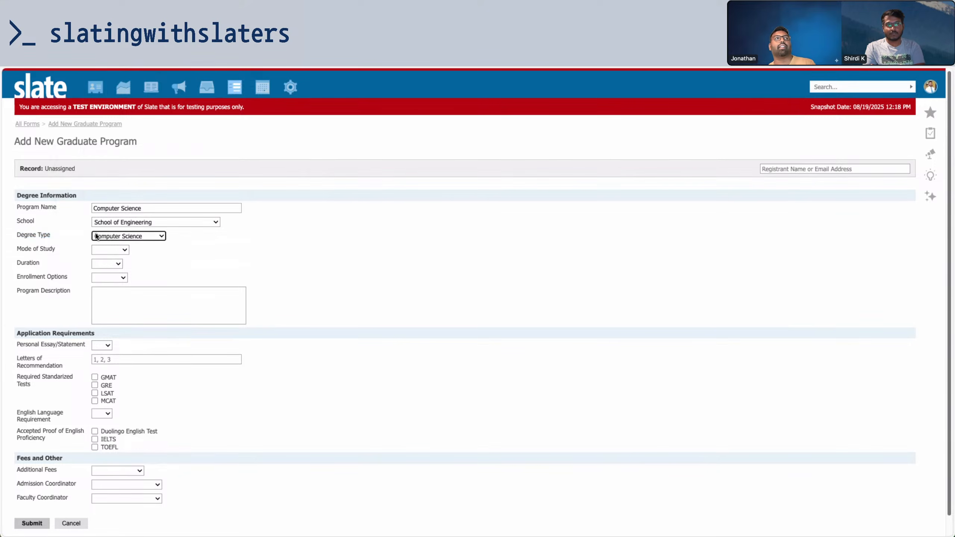
{"action": "left_click", "coordinate": [108, 240]}
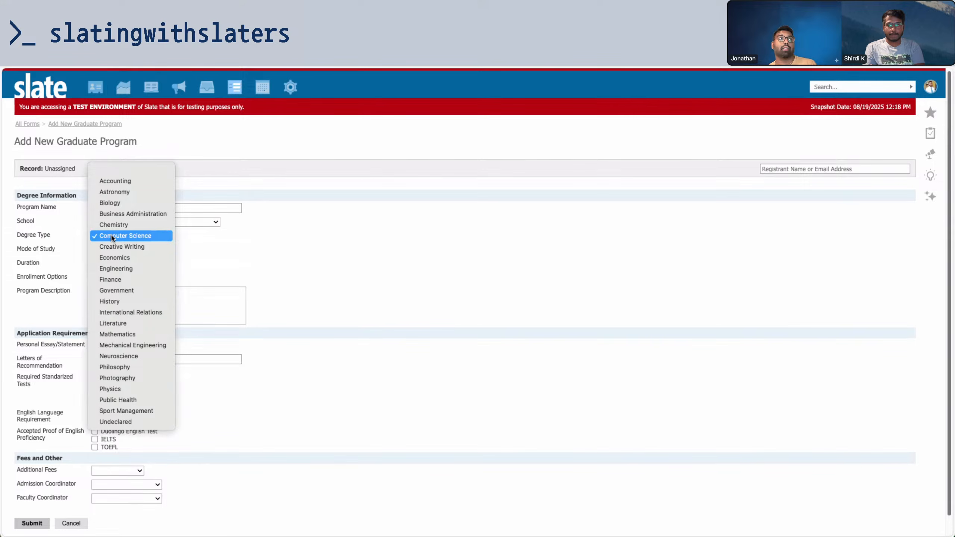
{"action": "left_click", "coordinate": [75, 238]}
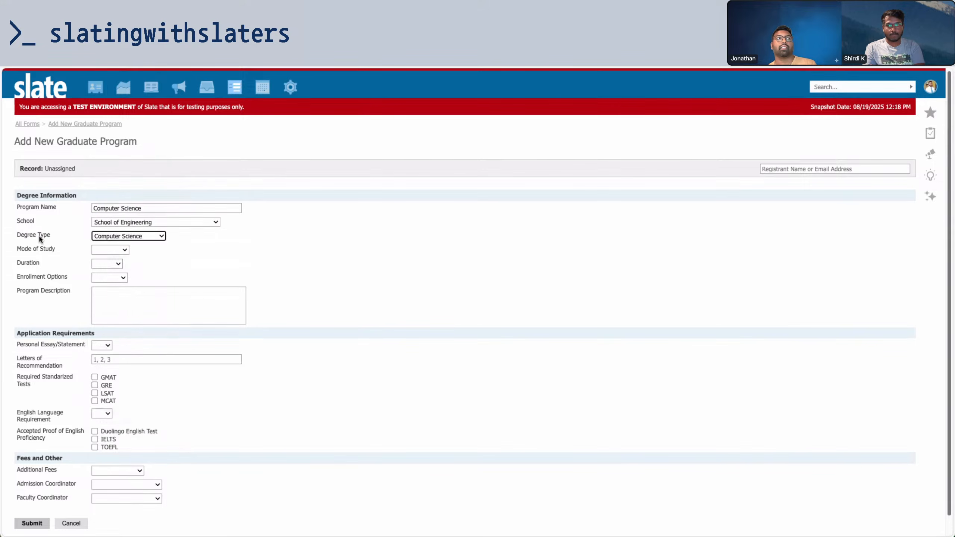
{"action": "left_click", "coordinate": [134, 238]}
{"action": "left_click", "coordinate": [133, 235]}
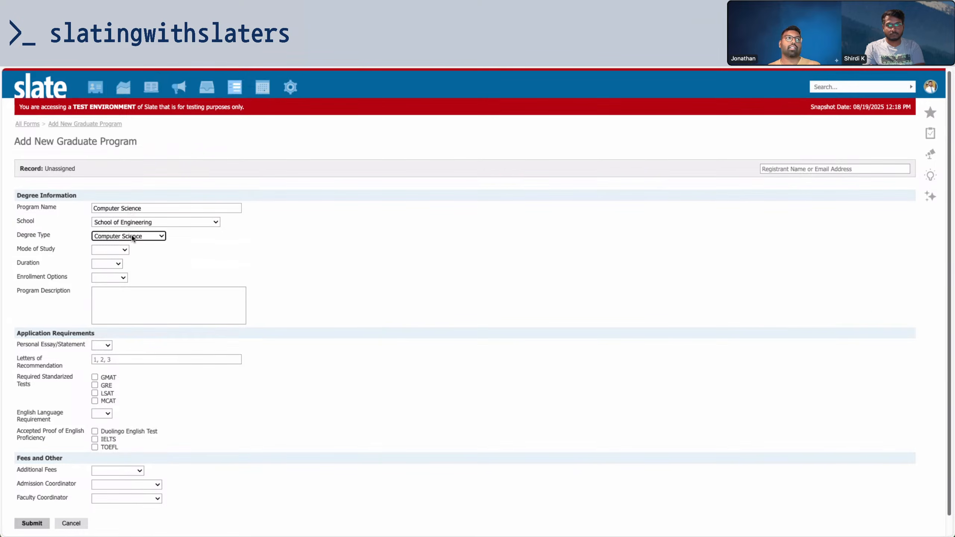
Set the mode of study to In-person
{"action": "left_click", "coordinate": [121, 248]}
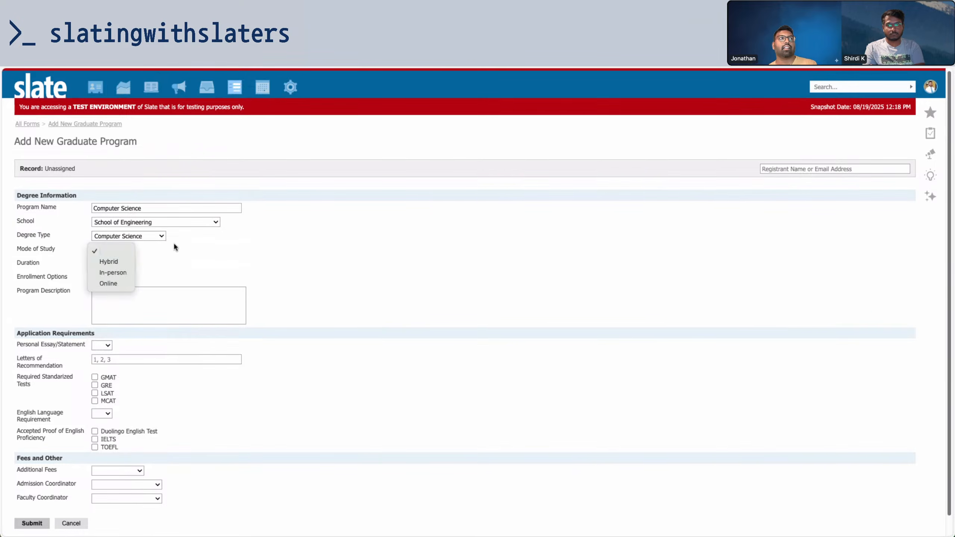
{"action": "left_click", "coordinate": [173, 242]}
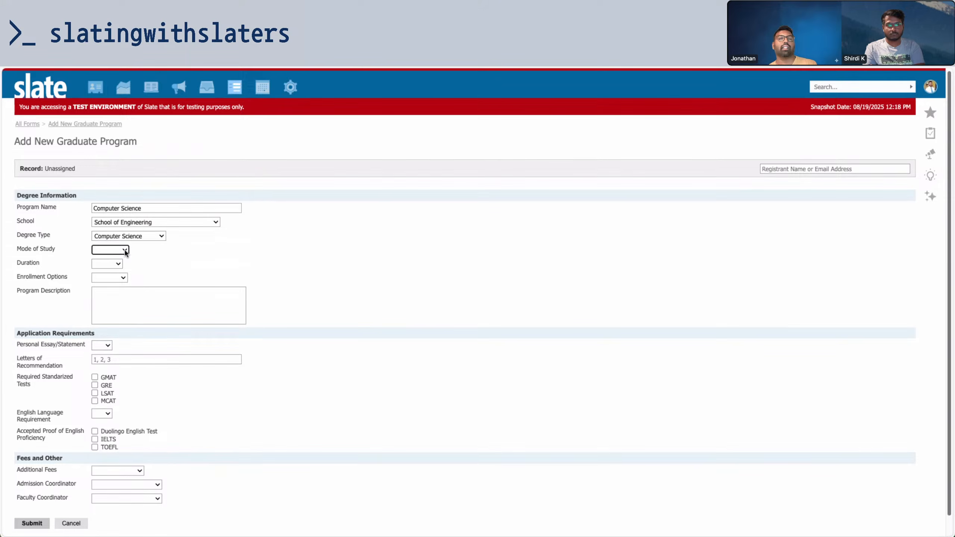
{"action": "left_click", "coordinate": [124, 250]}
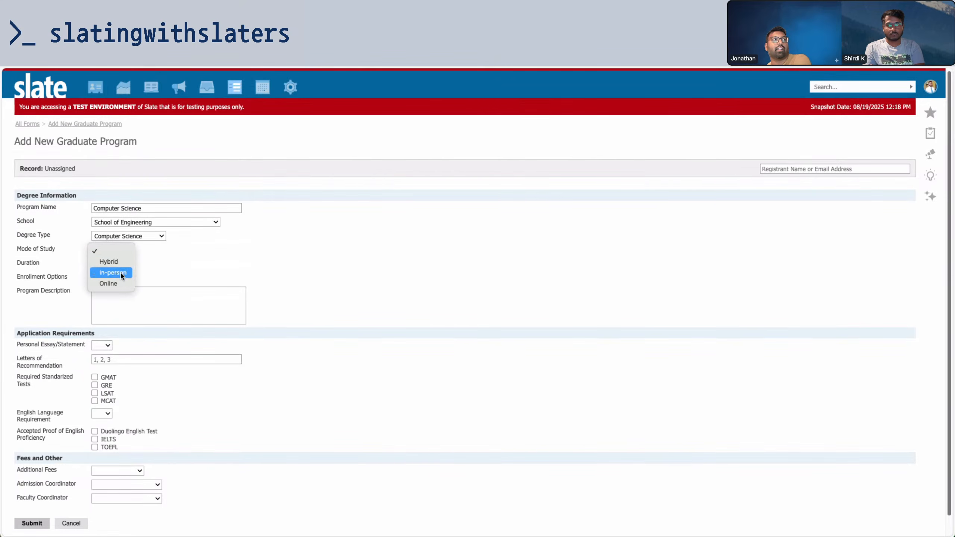
{"action": "left_click", "coordinate": [121, 274]}
{"action": "left_click", "coordinate": [118, 250]}
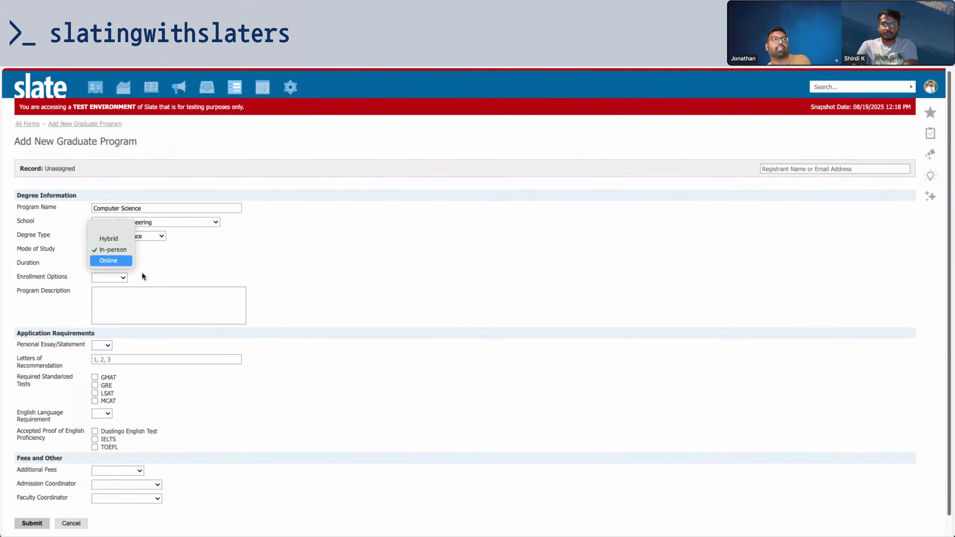
{"action": "left_click", "coordinate": [142, 272]}
Set Duration to 2 years and Enrollment Options to Full-time
{"action": "left_click", "coordinate": [120, 267]}
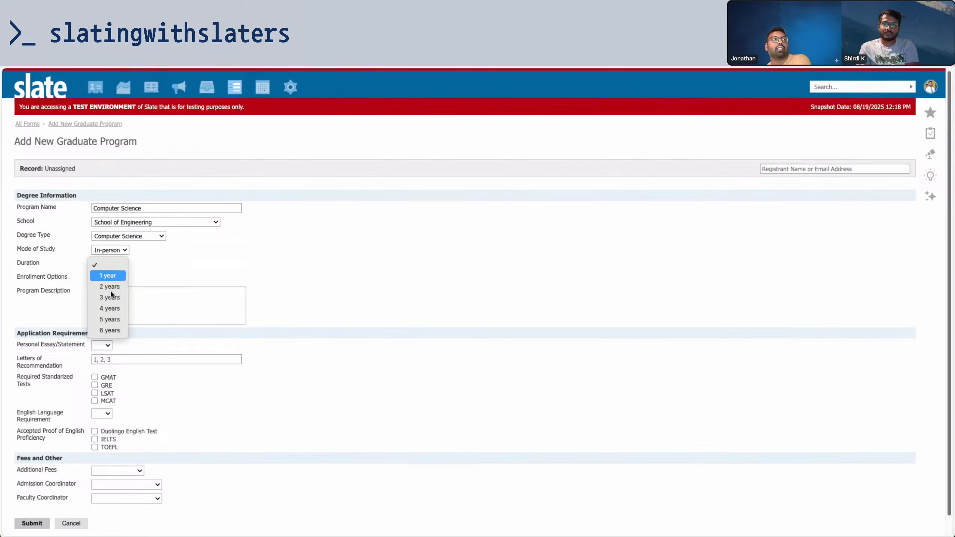
{"action": "left_click", "coordinate": [114, 282]}
{"action": "left_click", "coordinate": [113, 278]}
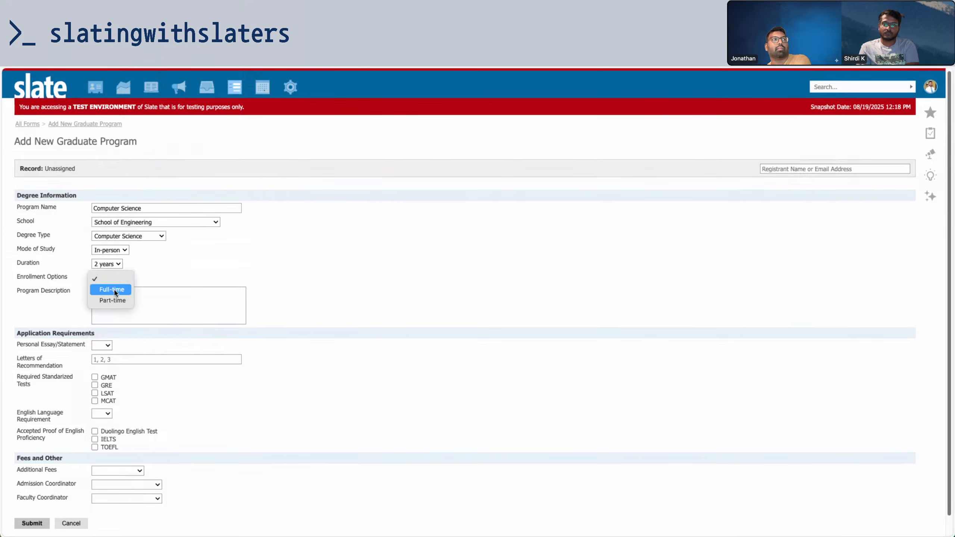
{"action": "left_click", "coordinate": [114, 287]}
{"action": "left_click", "coordinate": [185, 316]}
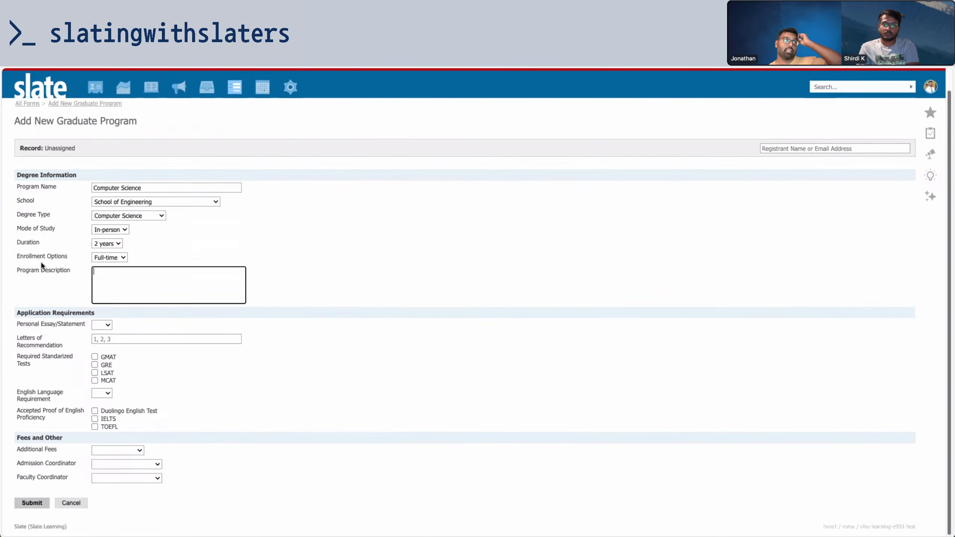
Require a personal essay and 3 recommendation letters, and accept Duolingo for English proficiency
{"action": "left_click_drag", "start_coordinate": [15, 257], "coordinate": [74, 258]}
{"action": "left_click", "coordinate": [63, 301]}
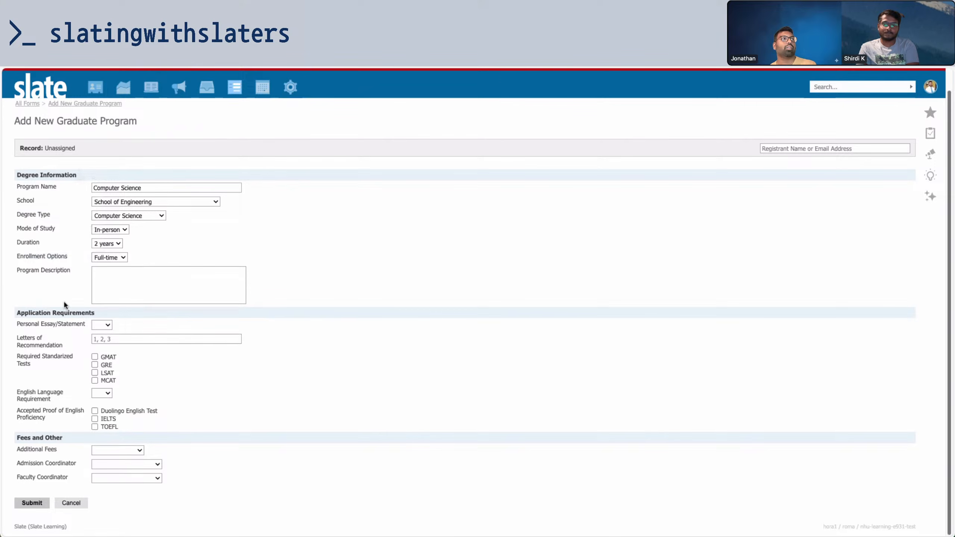
{"action": "left_click", "coordinate": [103, 324]}
{"action": "left_click", "coordinate": [104, 337]}
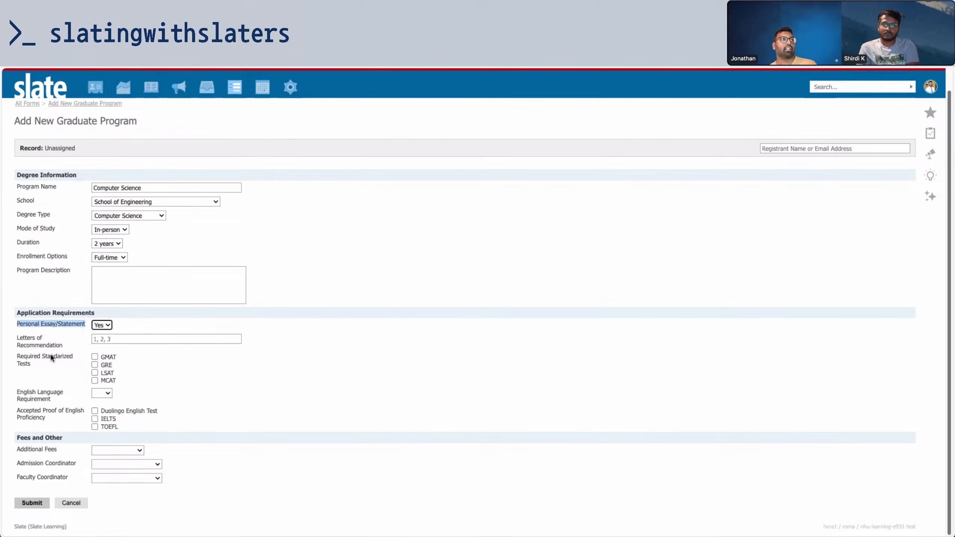
{"action": "left_click", "coordinate": [110, 340]}
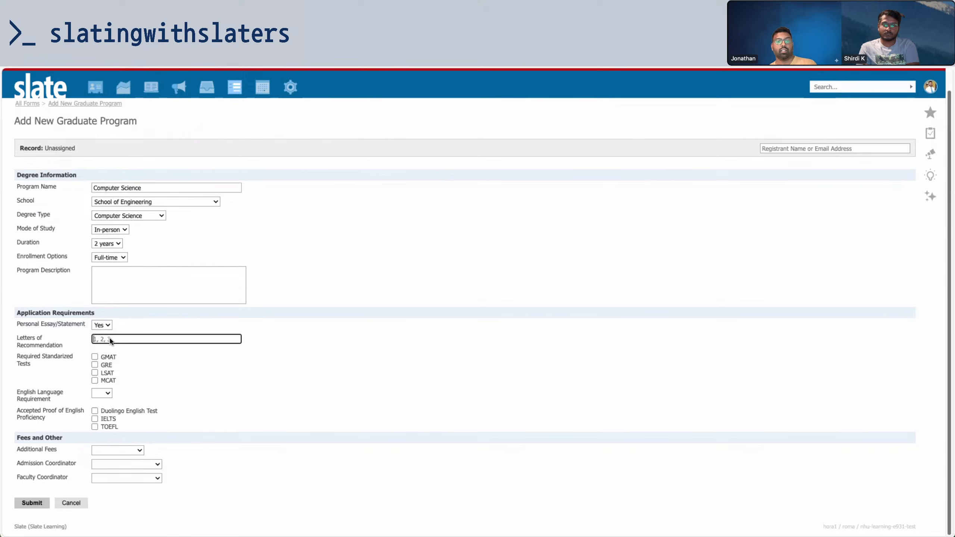
{"action": "left_click", "coordinate": [153, 357]}
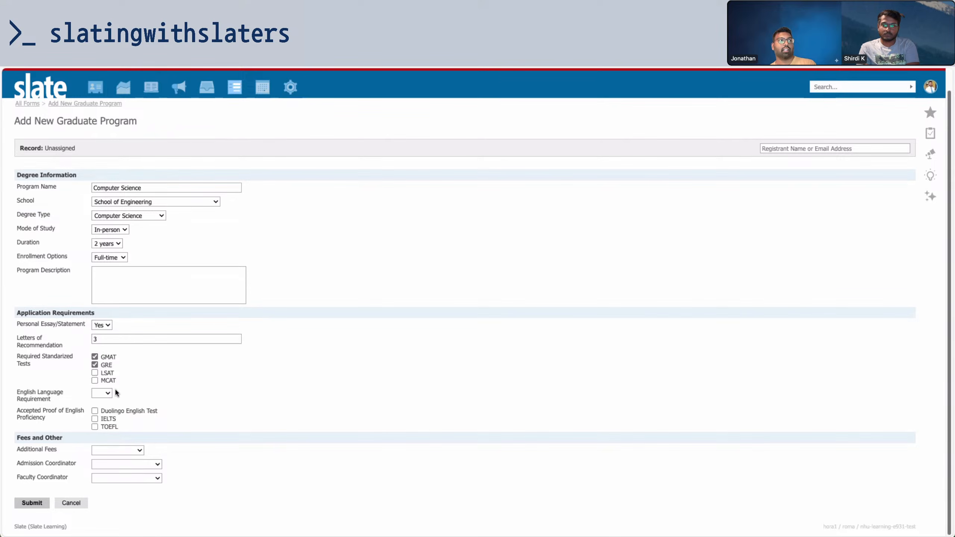
{"action": "left_click", "coordinate": [107, 393]}
{"action": "left_click", "coordinate": [94, 410]}
Submit the Computer Science program and view its record's Profile and Details
{"action": "left_click", "coordinate": [37, 503]}
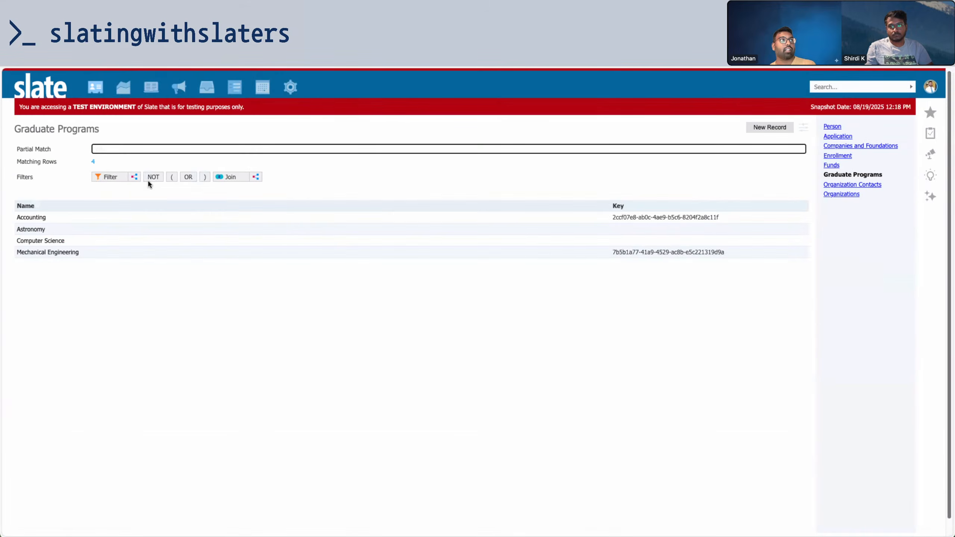
{"action": "left_click", "coordinate": [56, 239]}
{"action": "left_click", "coordinate": [58, 240]}
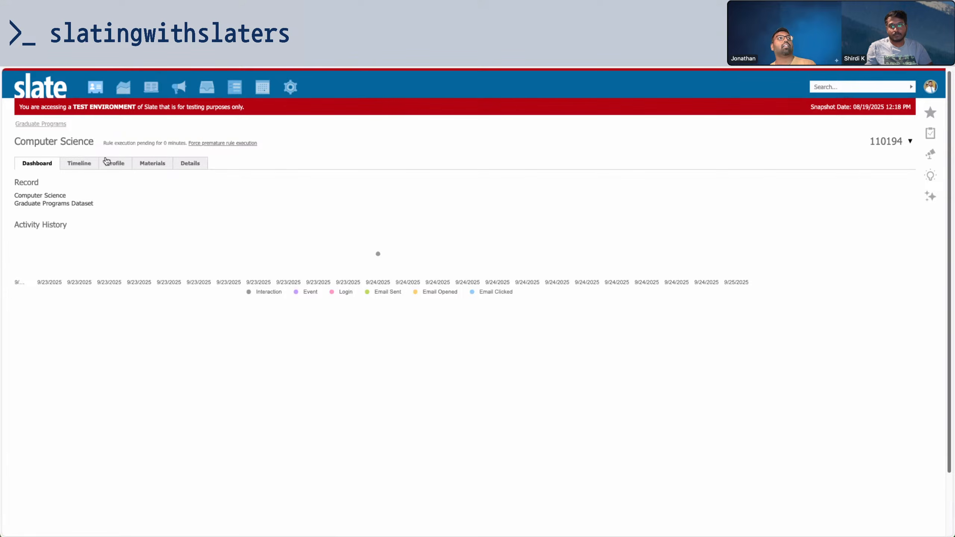
{"action": "left_click", "coordinate": [108, 163]}
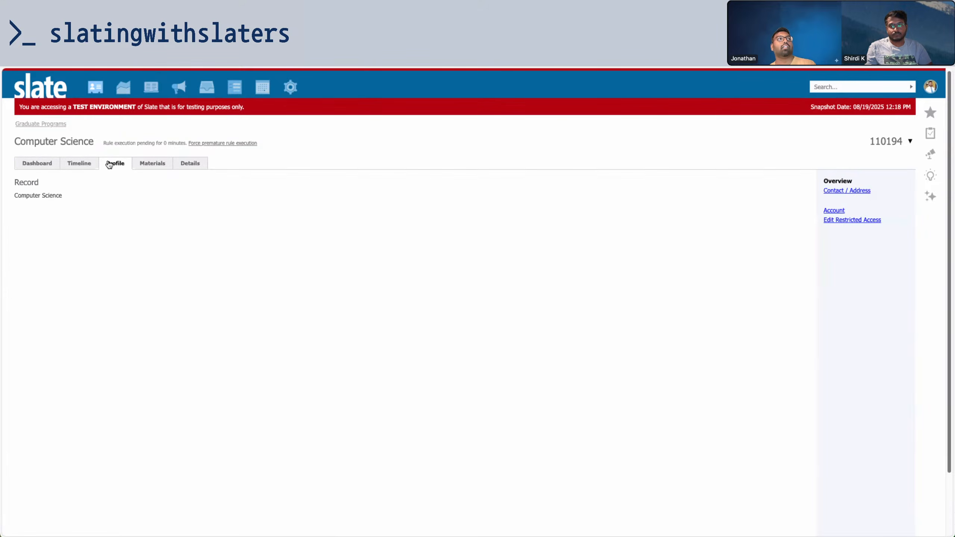
{"action": "left_click", "coordinate": [191, 163]}
{"action": "scroll", "coordinate": [150, 338], "scroll_direction": "down", "scroll_amount": 1}
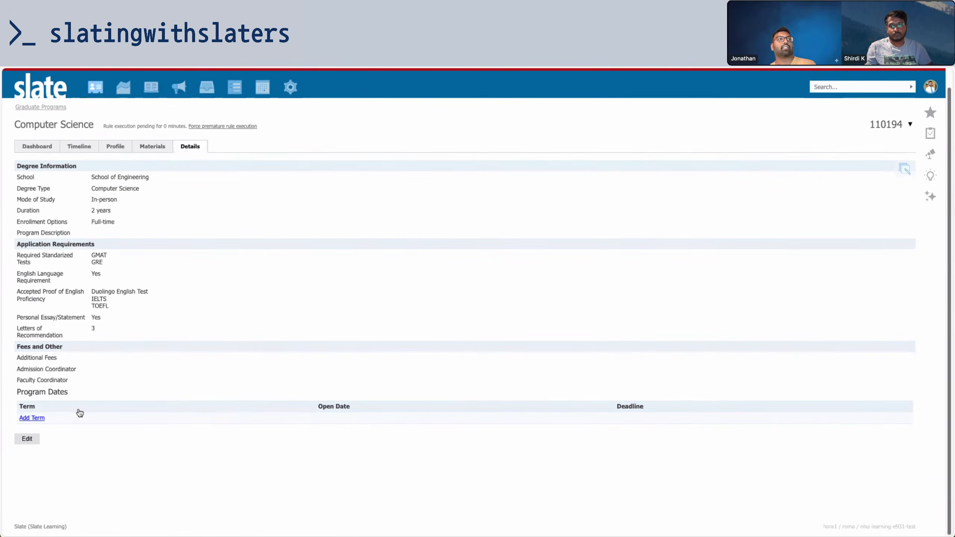
Add a Fall 2026 term with an application open date of September 15, 2025
{"action": "left_click", "coordinate": [32, 418]}
{"action": "left_click", "coordinate": [414, 196]}
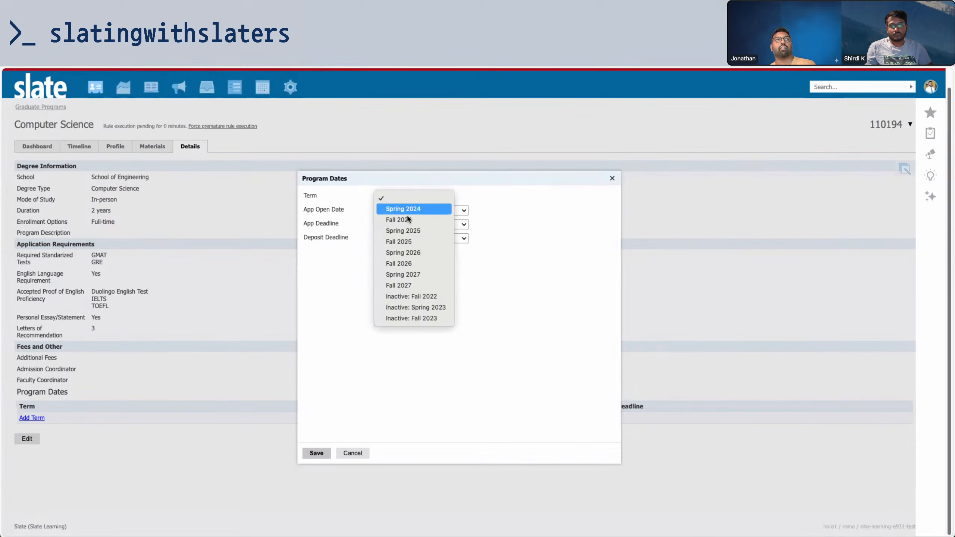
{"action": "left_click", "coordinate": [412, 263]}
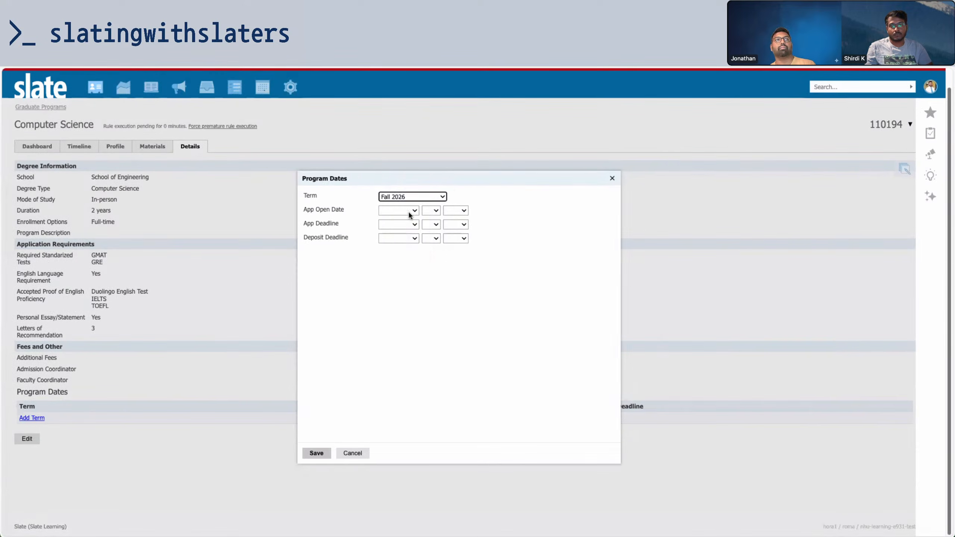
{"action": "left_click", "coordinate": [409, 213]}
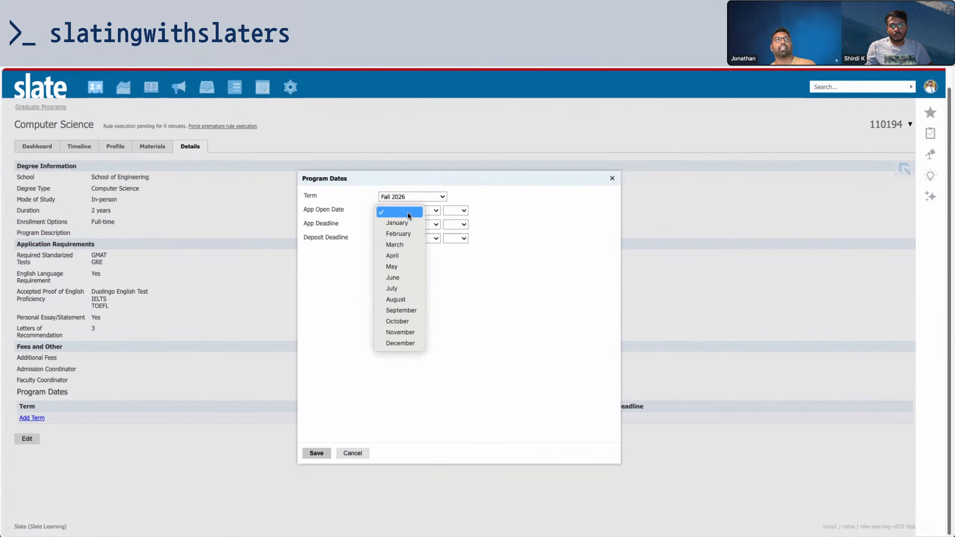
{"action": "left_click", "coordinate": [403, 316]}
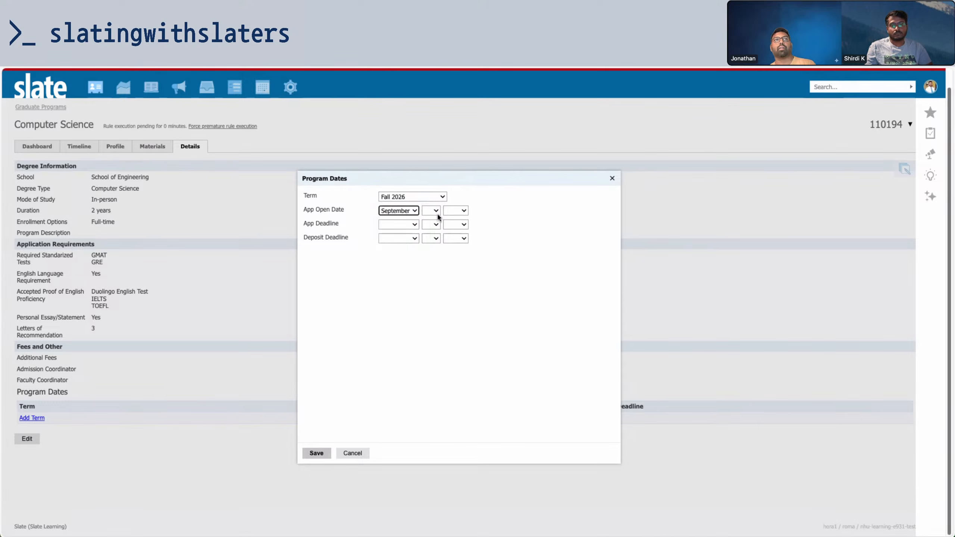
{"action": "left_click", "coordinate": [436, 213]}
{"action": "left_click", "coordinate": [432, 375]}
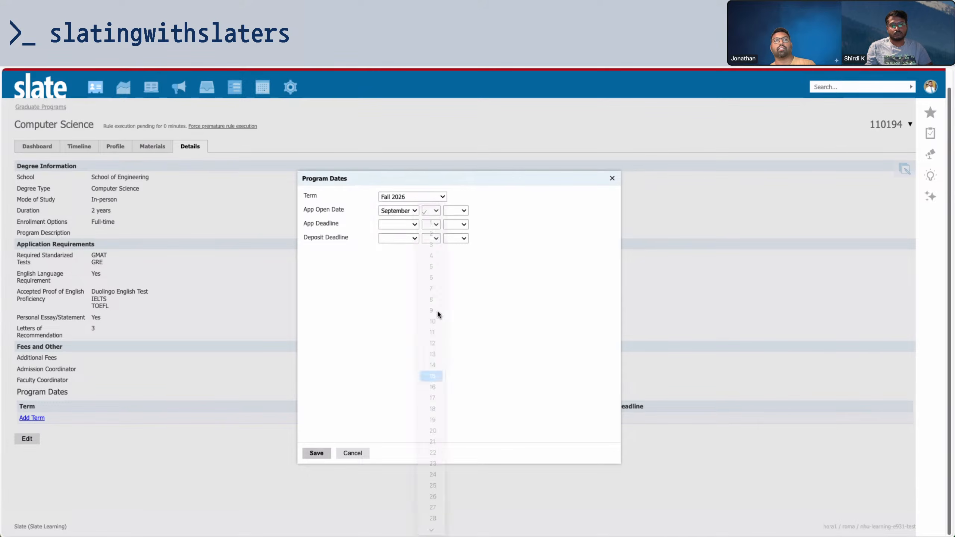
{"action": "left_click", "coordinate": [454, 212]}
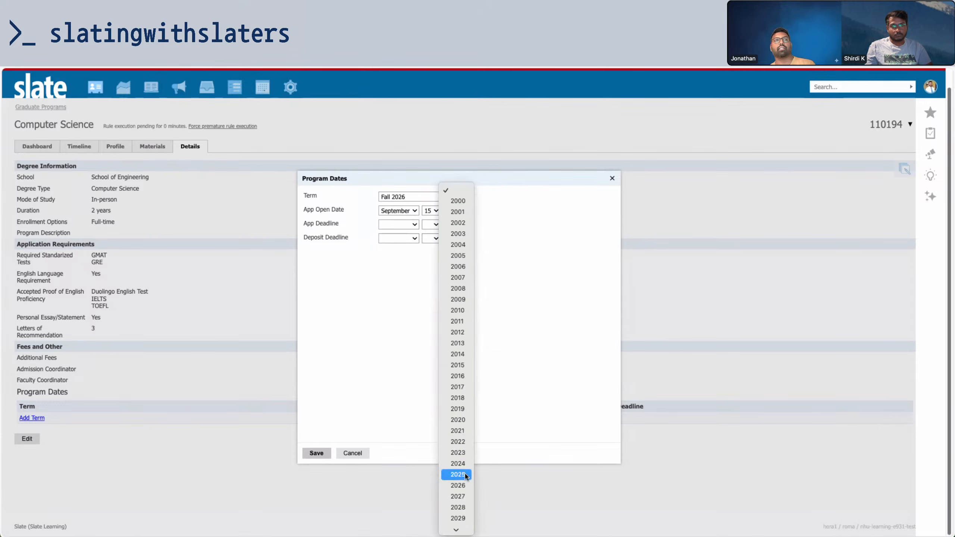
{"action": "left_click", "coordinate": [466, 475]}
Set the deadline to February 1, 2026 and deposit deadline to May 1, 2026, then save
{"action": "left_click", "coordinate": [398, 224]}
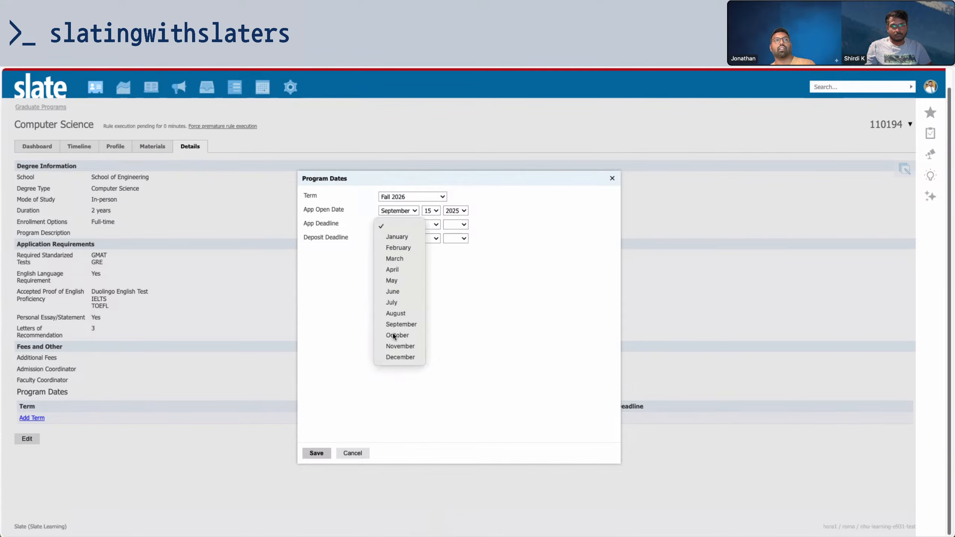
{"action": "left_click", "coordinate": [397, 247]}
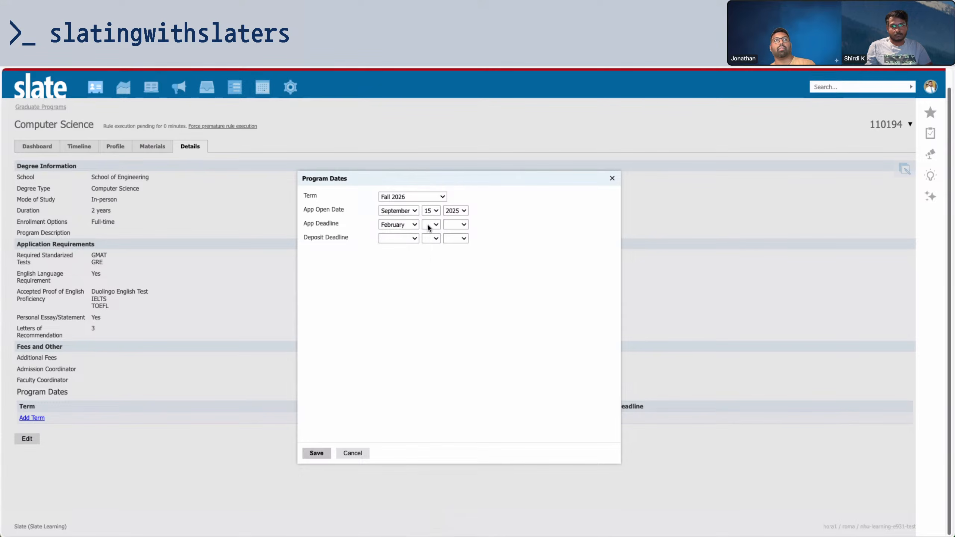
{"action": "left_click", "coordinate": [428, 225]}
{"action": "left_click", "coordinate": [432, 237]}
{"action": "left_click", "coordinate": [456, 224]}
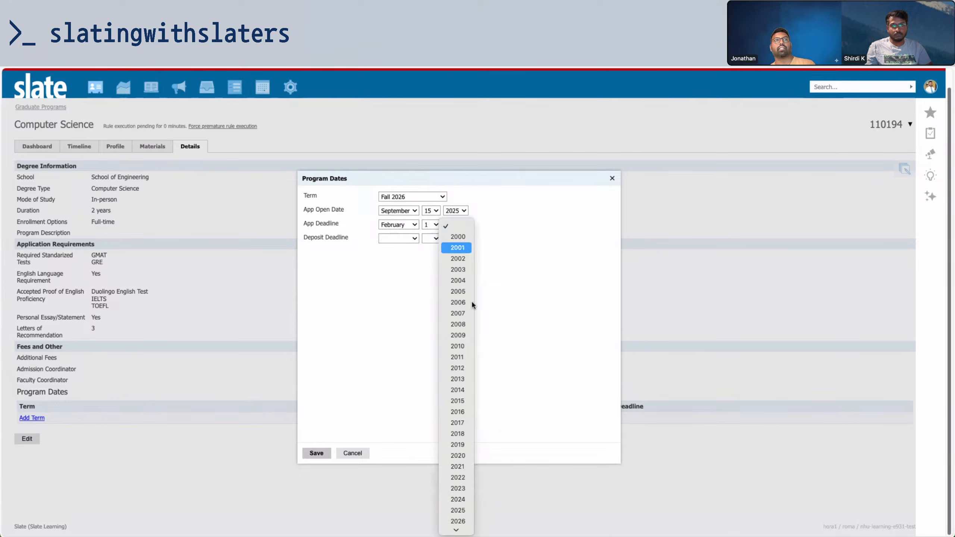
{"action": "scroll", "coordinate": [457, 356], "scroll_direction": "down", "scroll_amount": 3}
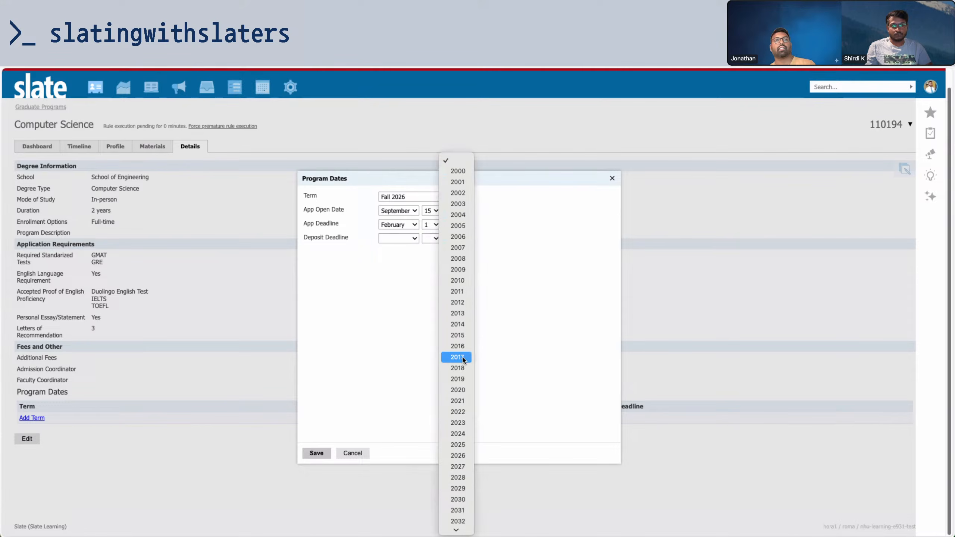
{"action": "left_click", "coordinate": [457, 455]}
{"action": "left_click", "coordinate": [393, 238]}
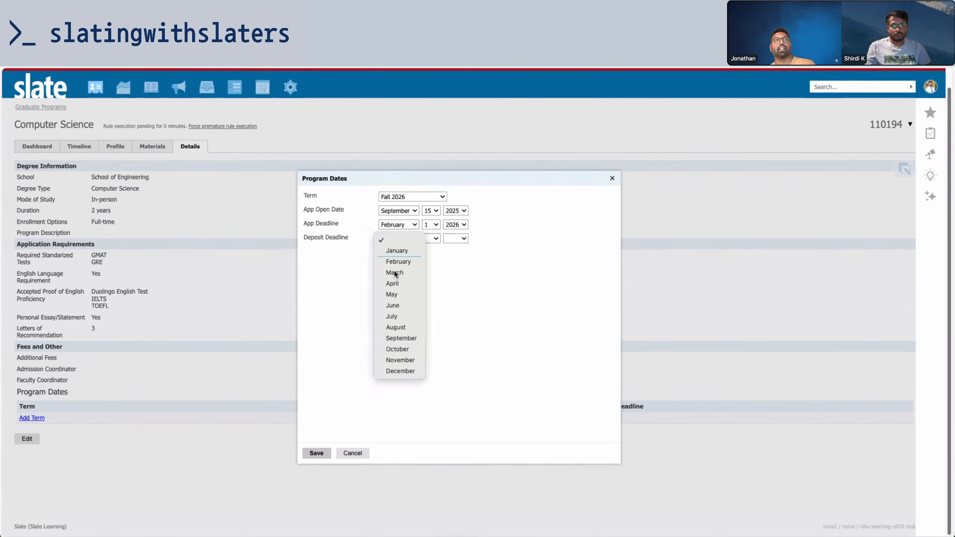
{"action": "left_click", "coordinate": [399, 296]}
{"action": "left_click", "coordinate": [431, 252]}
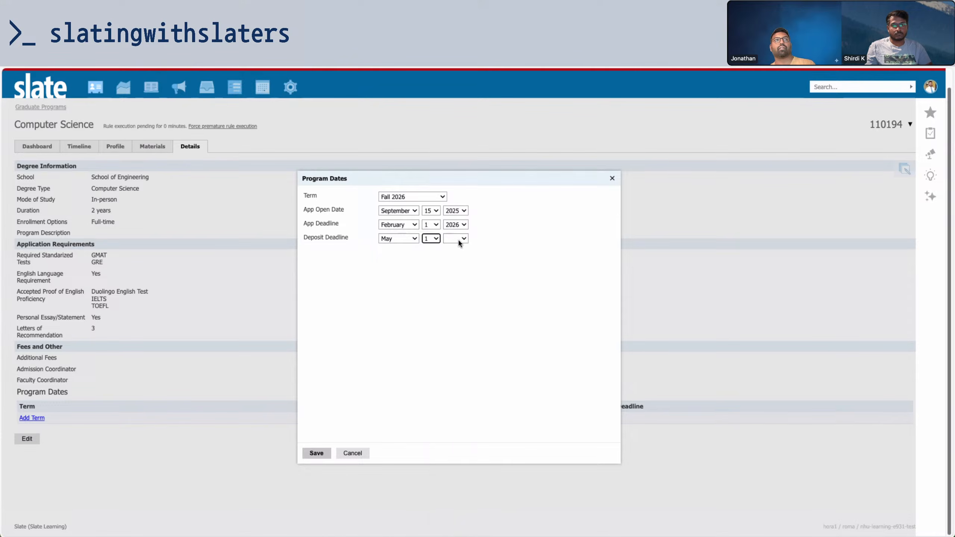
{"action": "left_click", "coordinate": [458, 239]}
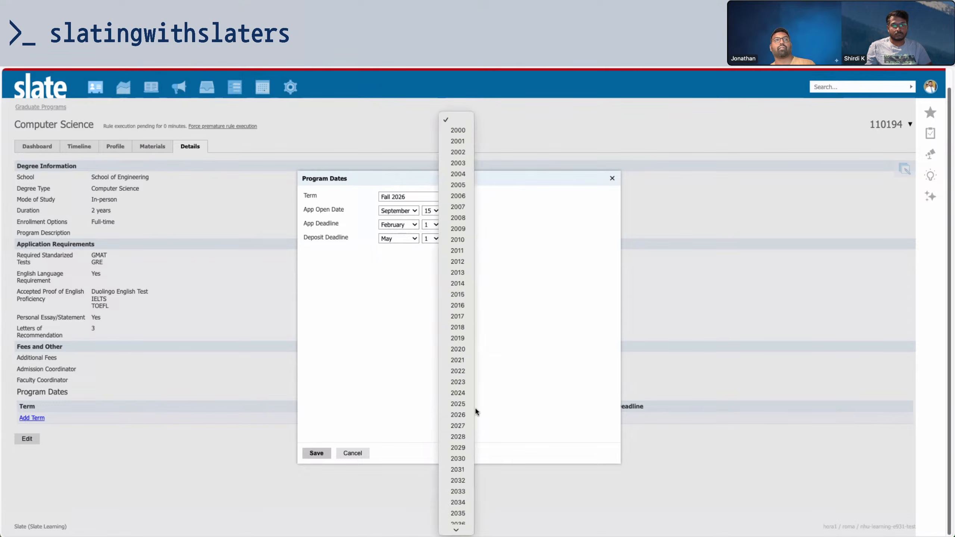
{"action": "left_click", "coordinate": [457, 414]}
{"action": "left_click", "coordinate": [313, 453]}
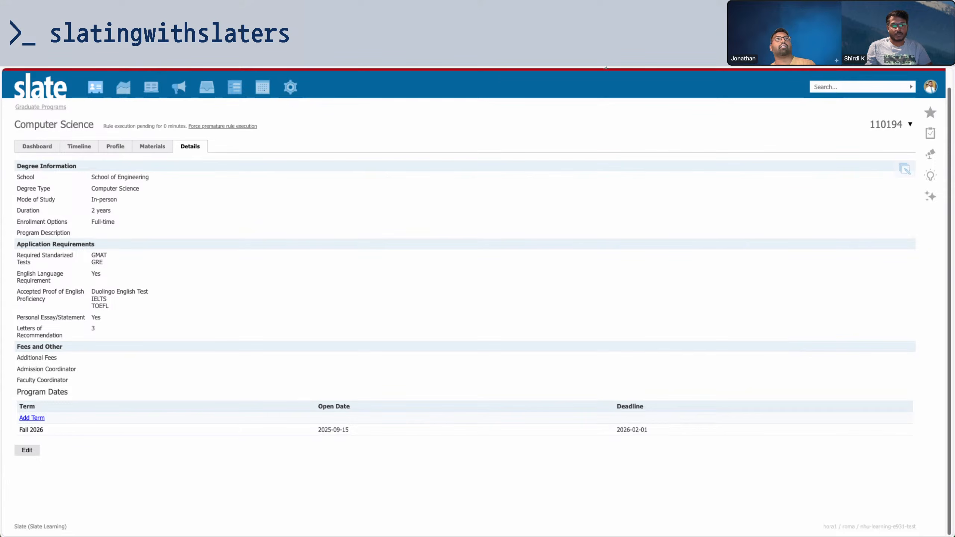
Reload the applicant portal page and choose Computer Science as the Major
{"action": "key", "text": "ctrl+Tab"}
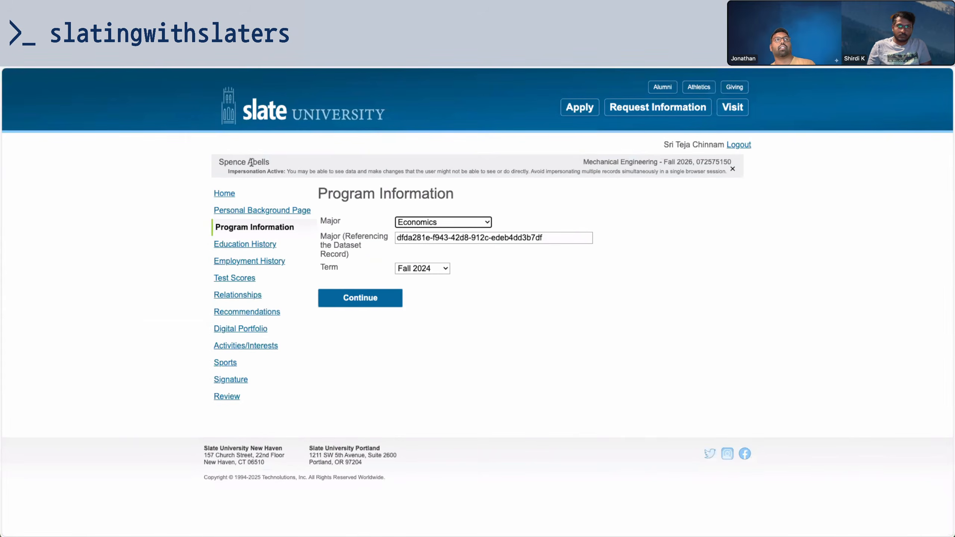
{"action": "left_click", "coordinate": [607, 271]}
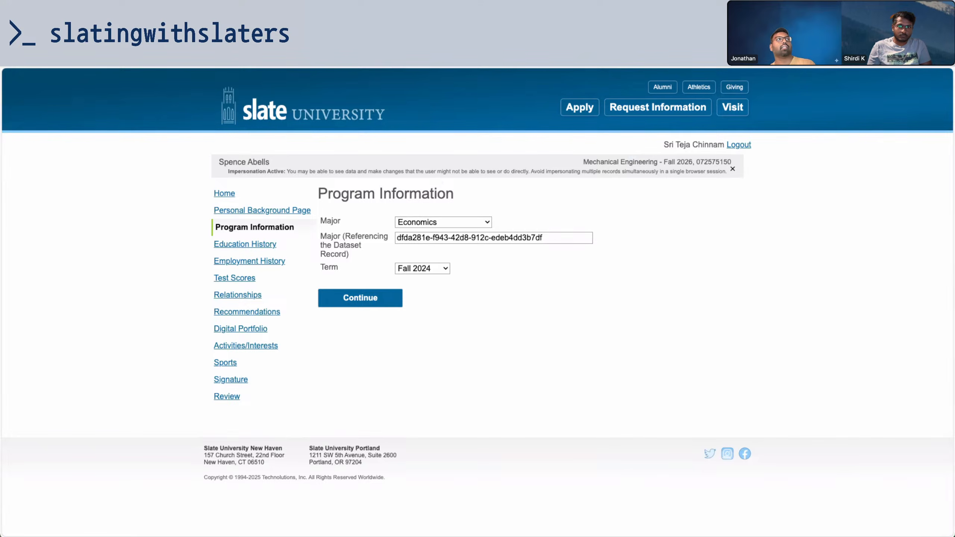
{"action": "key", "text": "super+r"}
{"action": "left_click", "coordinate": [515, 205]}
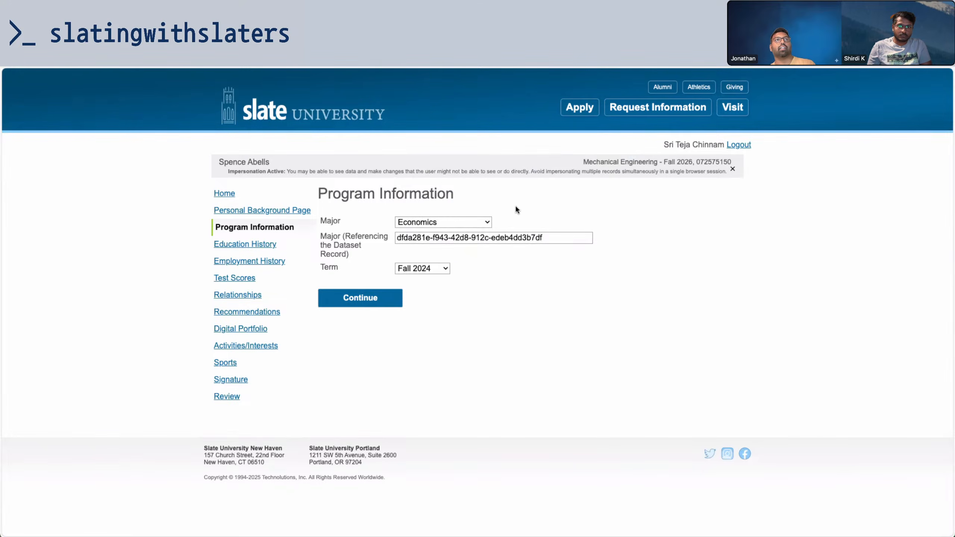
{"action": "left_click", "coordinate": [488, 223]}
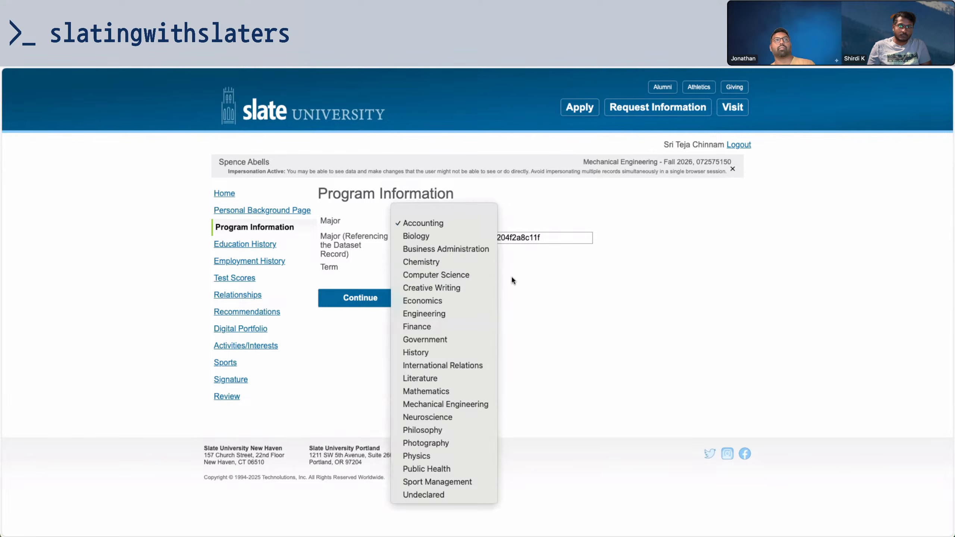
{"action": "left_click", "coordinate": [445, 274]}
{"action": "left_click", "coordinate": [446, 225]}
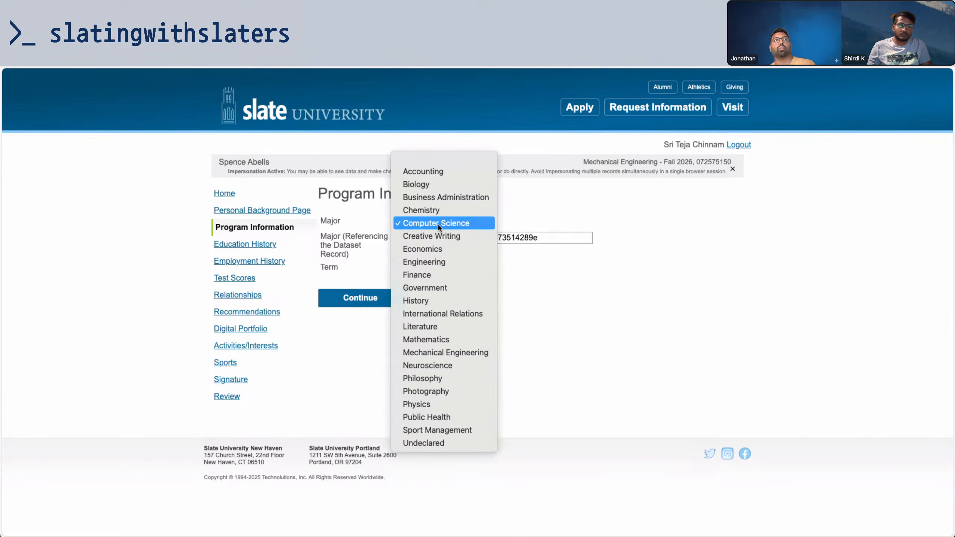
{"action": "left_click", "coordinate": [241, 34]}
On the Program Information form editor, open the Major field and choose Edit Prompt Conditions
{"action": "left_click", "coordinate": [240, 34]}
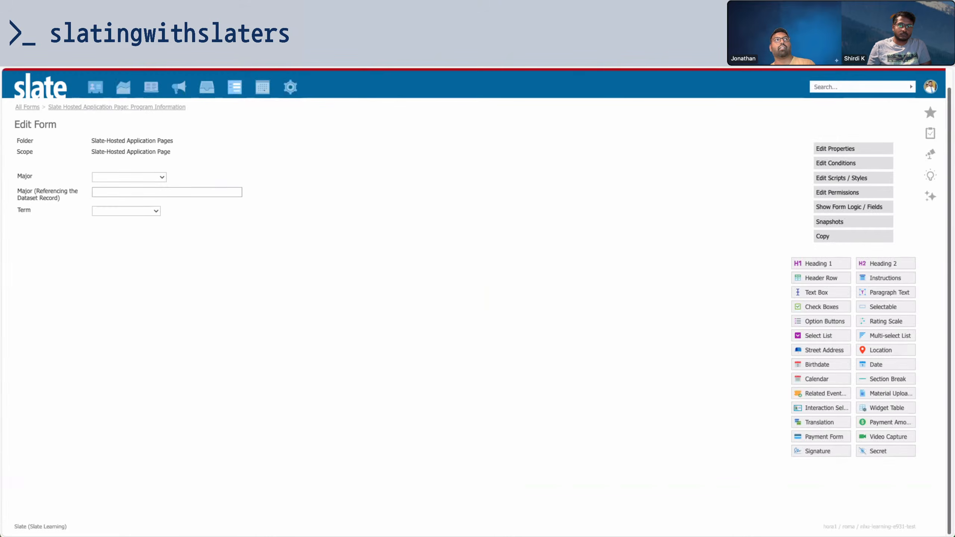
{"action": "left_click", "coordinate": [166, 38]}
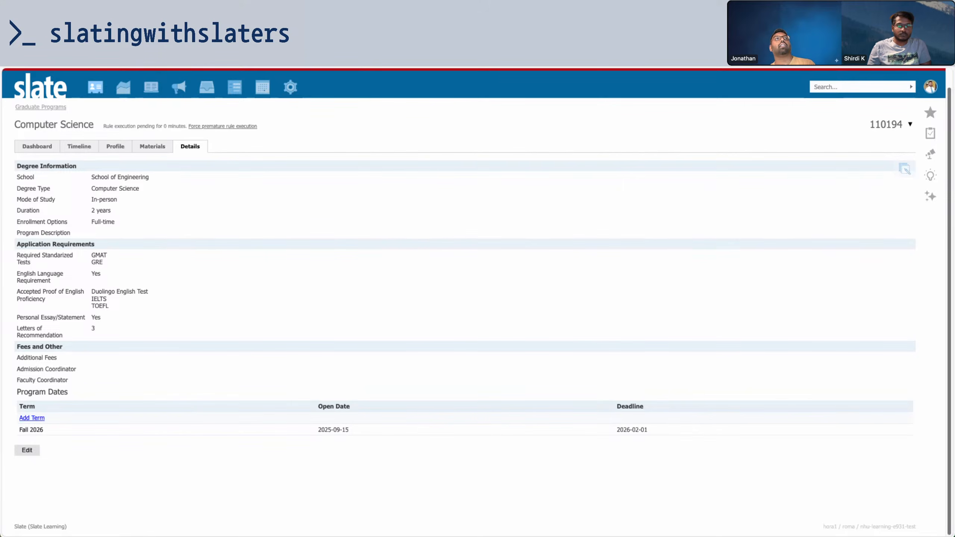
{"action": "left_click", "coordinate": [313, 37]}
{"action": "key", "text": "ctrl+Tab"}
{"action": "key", "text": "ctrl+Tab"}
{"action": "key", "text": "ctrl+Tab"}
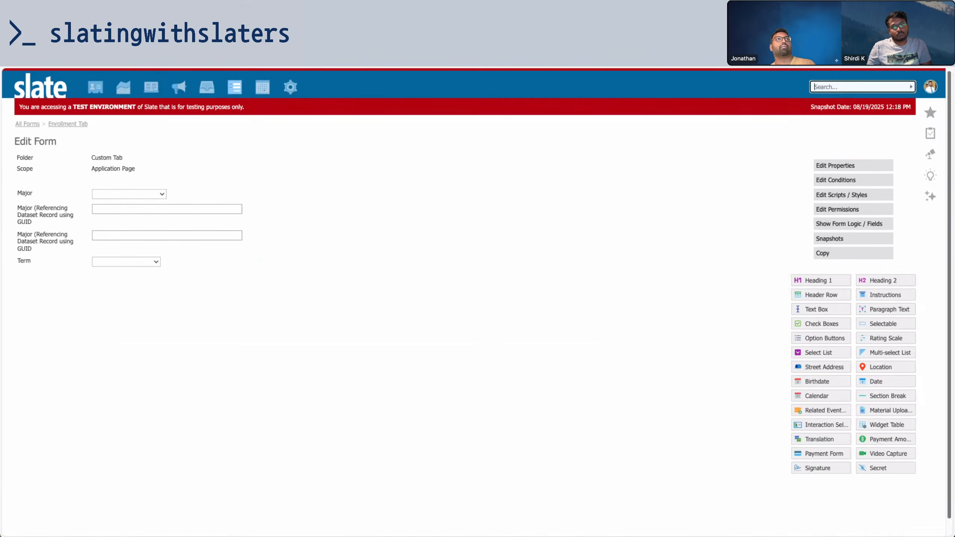
{"action": "key", "text": "ctrl+Tab"}
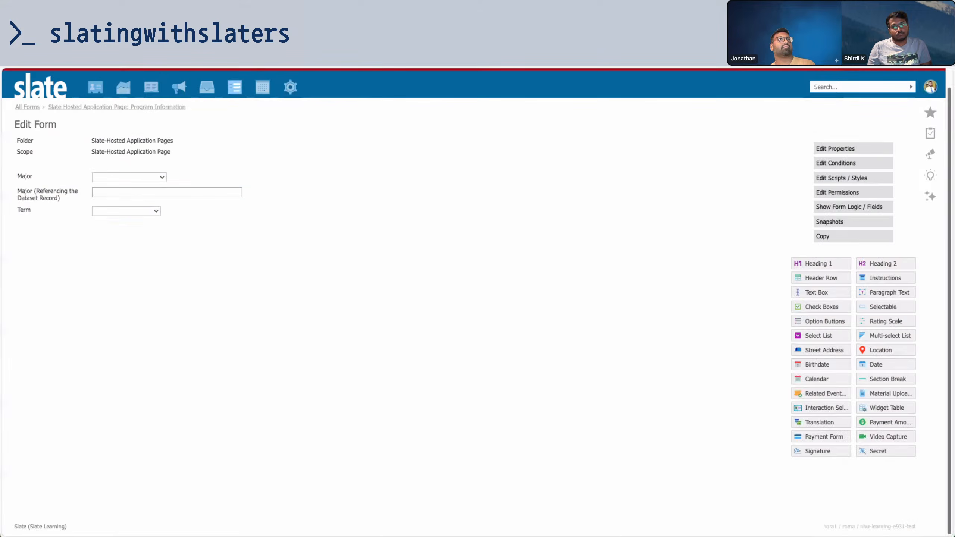
{"action": "left_click", "coordinate": [228, 175]}
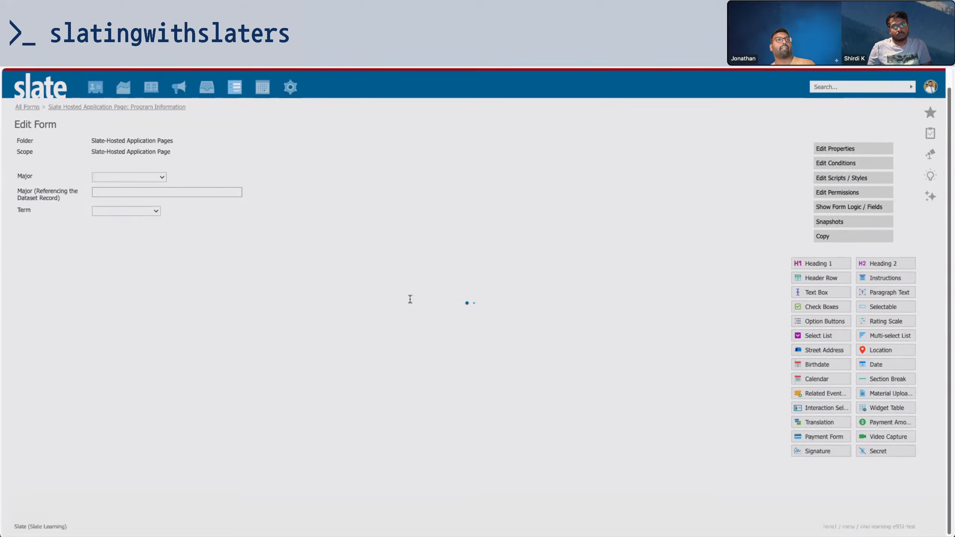
{"action": "left_click", "coordinate": [625, 437]}
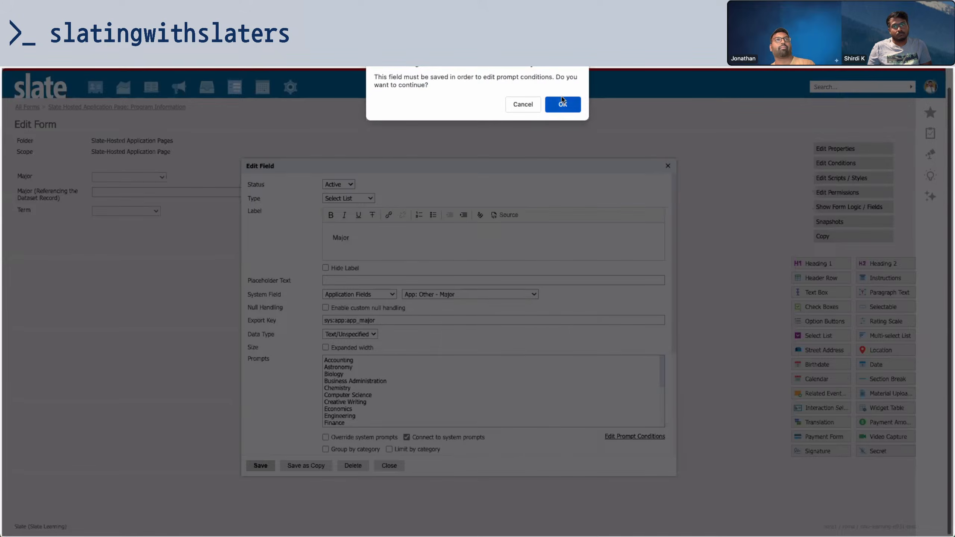
Save the field, glance at Mechanical Engineering's conditions, then open Computer Science's conditions
{"action": "left_click", "coordinate": [561, 103]}
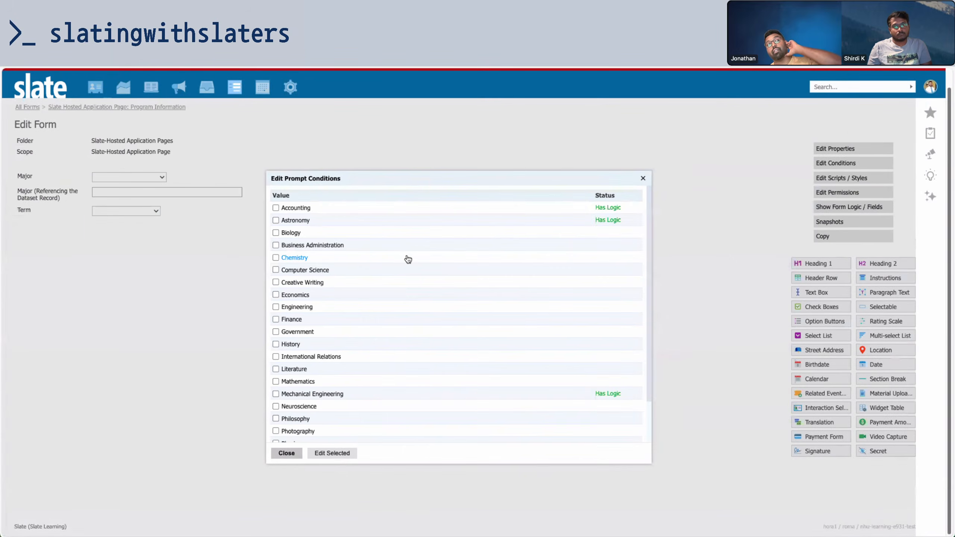
{"action": "left_click", "coordinate": [398, 394]}
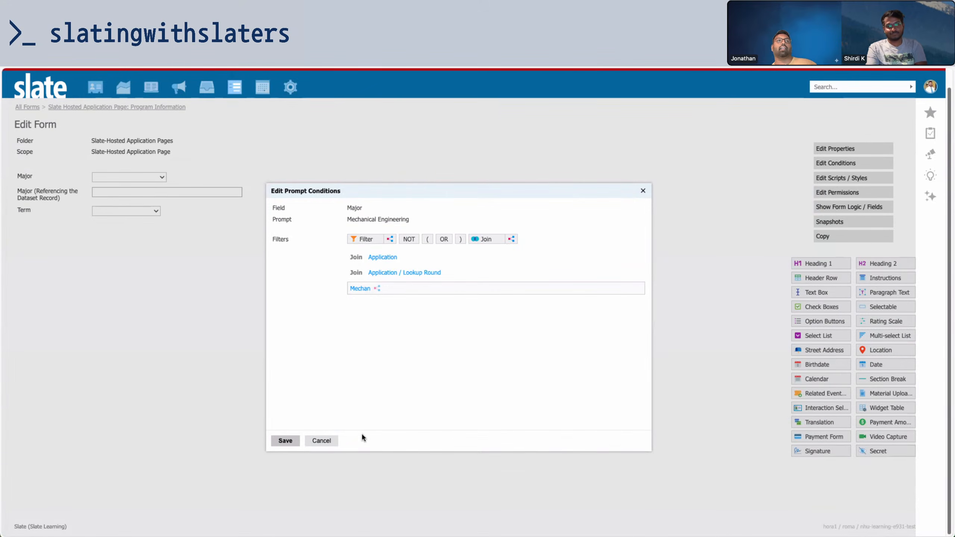
{"action": "left_click", "coordinate": [322, 440]}
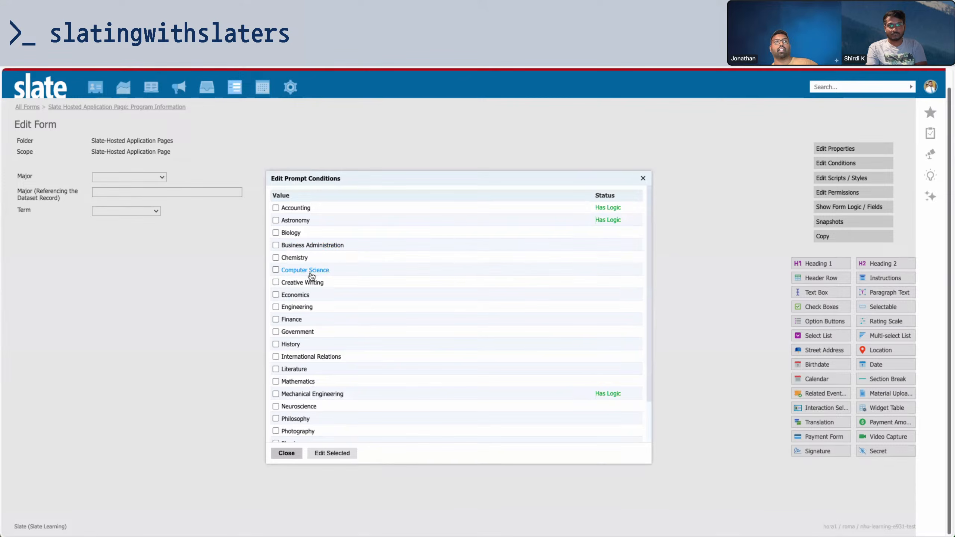
{"action": "left_click", "coordinate": [314, 270]}
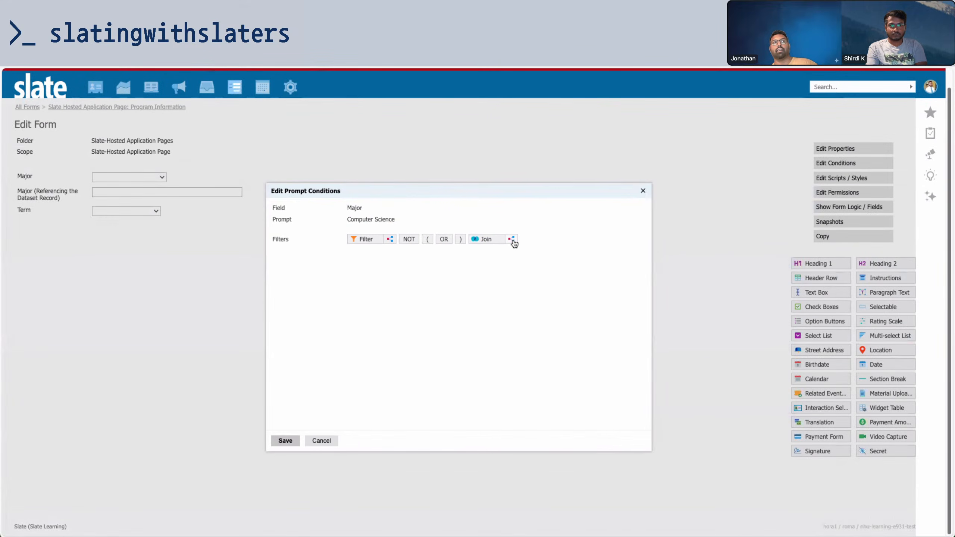
{"action": "left_click", "coordinate": [500, 239]}
{"action": "left_click", "coordinate": [326, 467]}
Try an independent subquery join on Computer Science's conditions, then discard it
{"action": "left_click", "coordinate": [511, 239]}
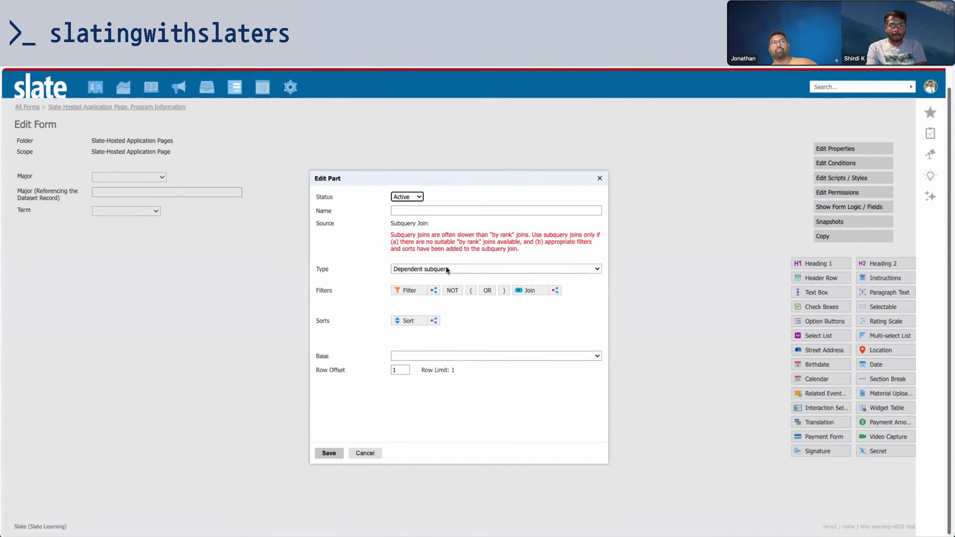
{"action": "left_click", "coordinate": [445, 267]}
{"action": "left_click", "coordinate": [440, 279]}
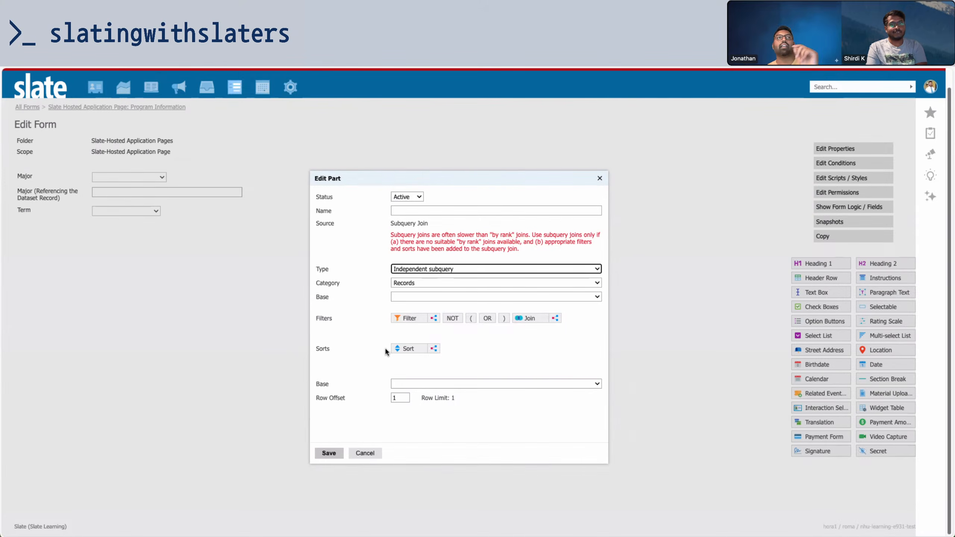
{"action": "left_click", "coordinate": [365, 453]}
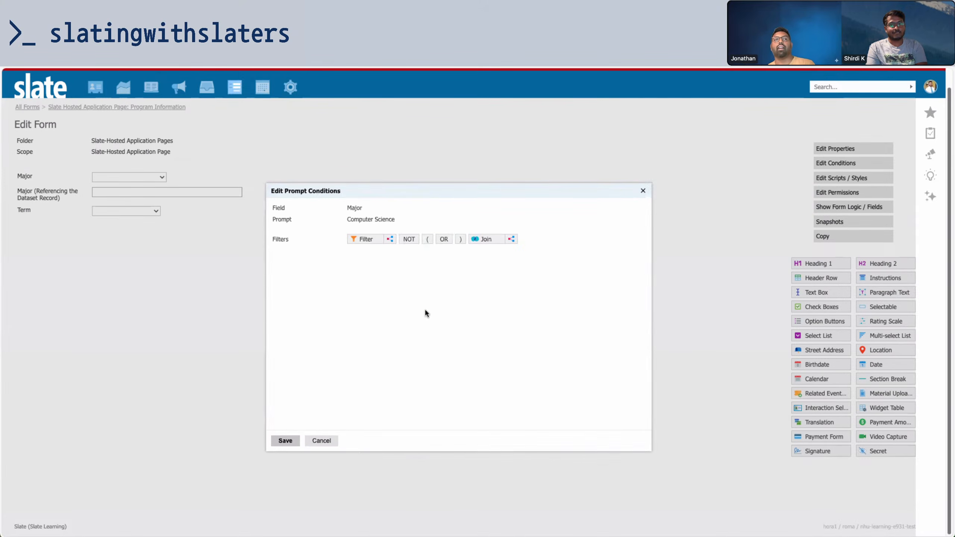
Add and save an Application join in the Computer Science prompt's conditions
{"action": "left_click", "coordinate": [484, 238]}
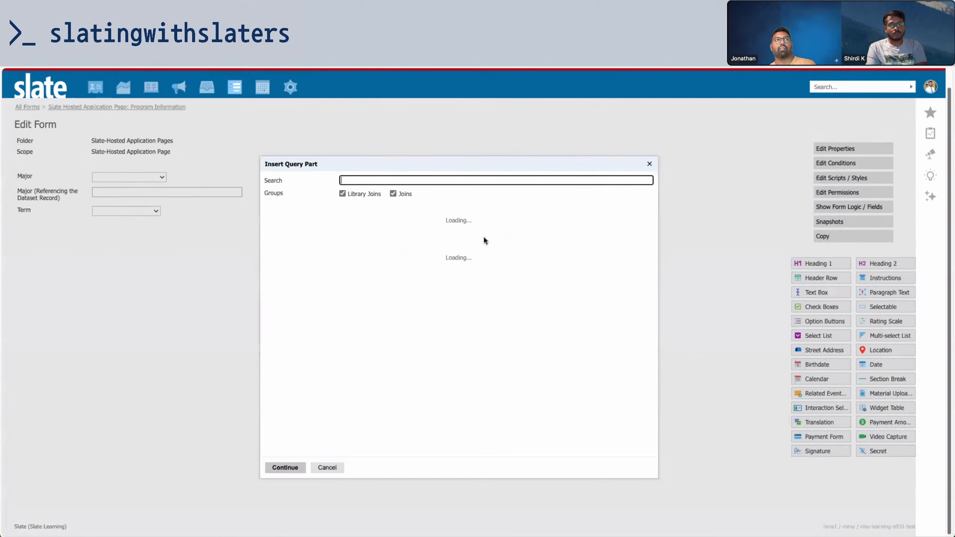
{"action": "left_click", "coordinate": [307, 251]}
{"action": "left_click", "coordinate": [284, 467]}
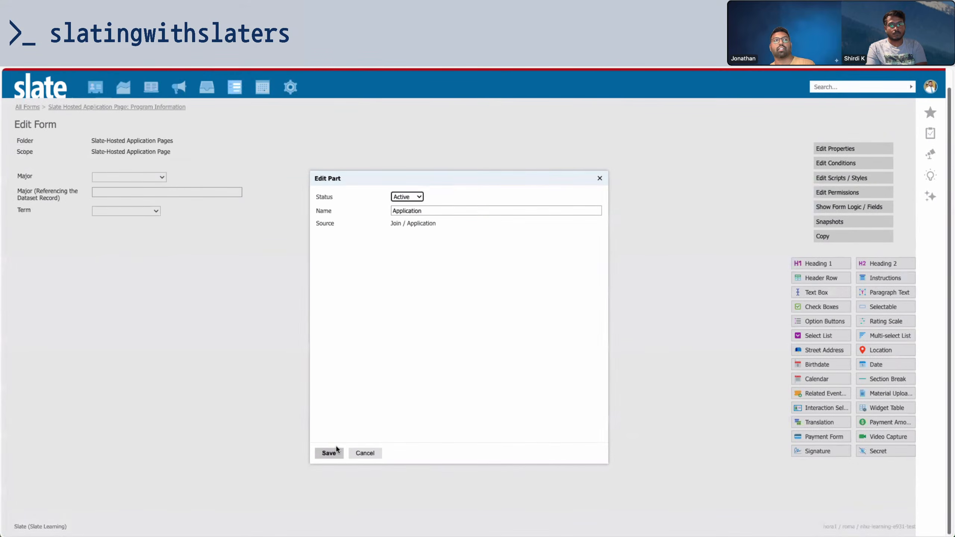
{"action": "left_click", "coordinate": [328, 453]}
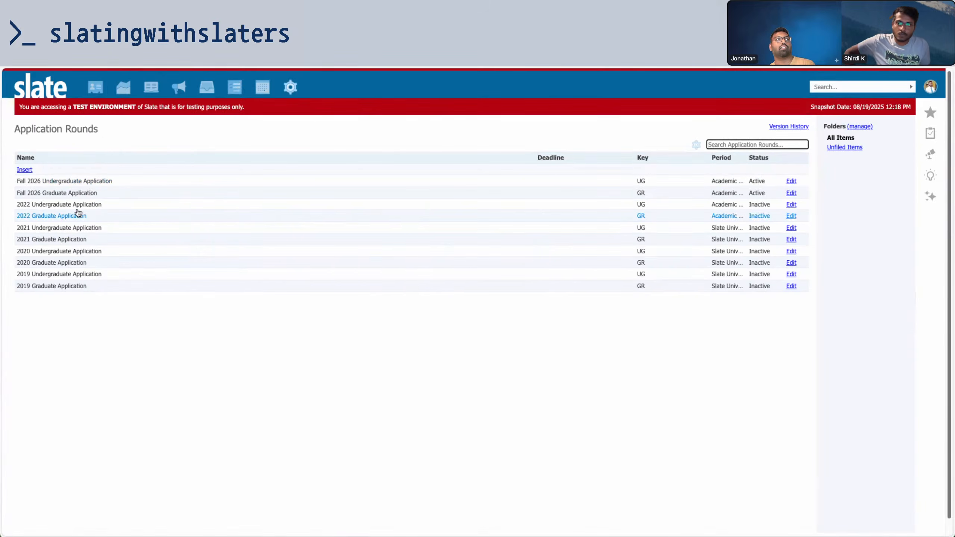
Open the Fall 2026 Graduate Application round and confirm its export value reads Fall 2026
{"action": "left_click", "coordinate": [92, 192]}
{"action": "left_click", "coordinate": [350, 413]}
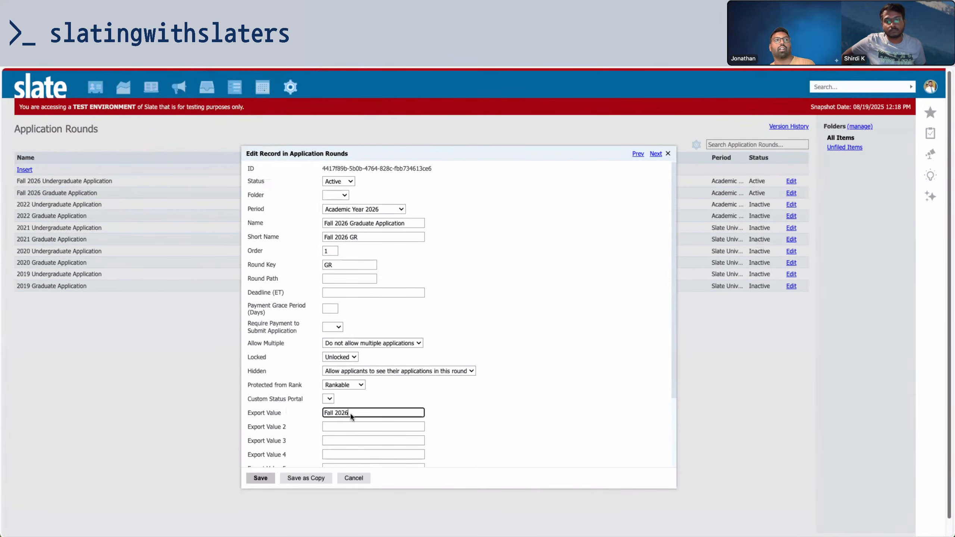
{"action": "left_click_drag", "start_coordinate": [350, 413], "coordinate": [288, 409]}
{"action": "left_click", "coordinate": [163, 206]}
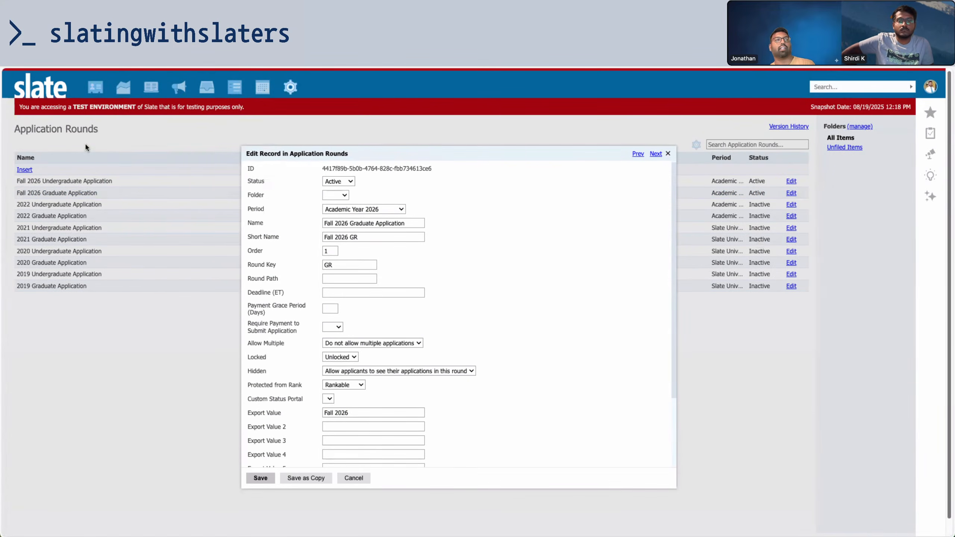
{"action": "left_click_drag", "start_coordinate": [355, 411], "coordinate": [315, 407]}
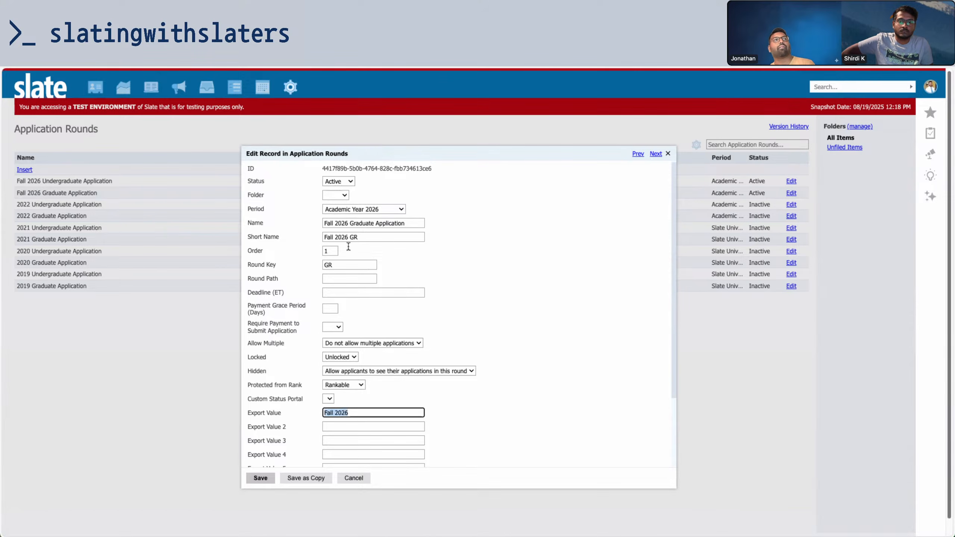
{"action": "left_click_drag", "start_coordinate": [347, 222], "coordinate": [311, 223]}
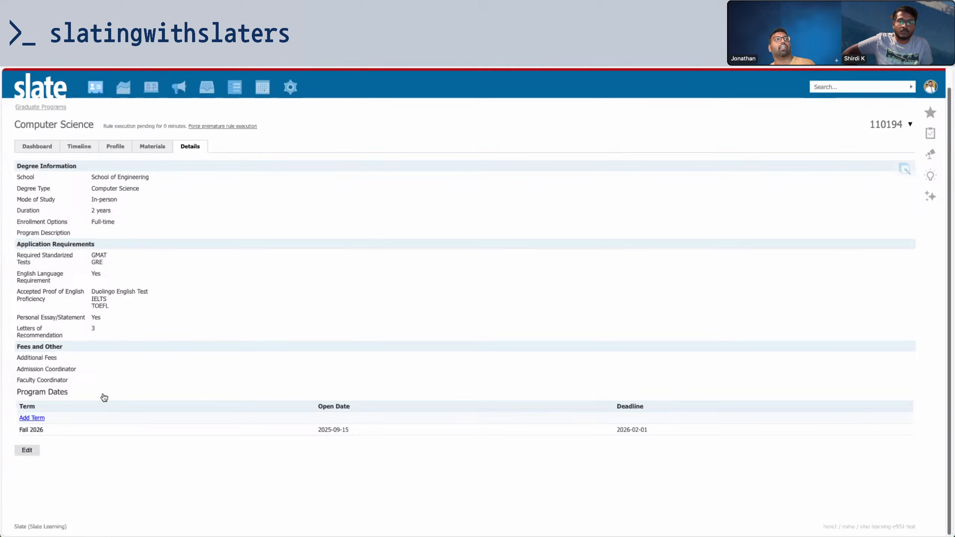
View the Fall 2026 program dates unchanged, then return to the Computer Science prompt conditions
{"action": "left_click", "coordinate": [64, 430]}
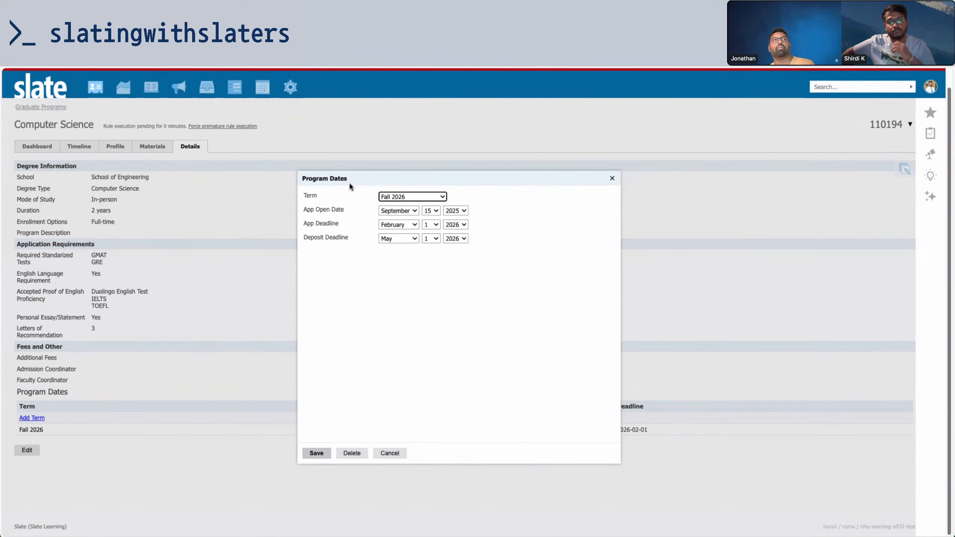
{"action": "left_click", "coordinate": [390, 453]}
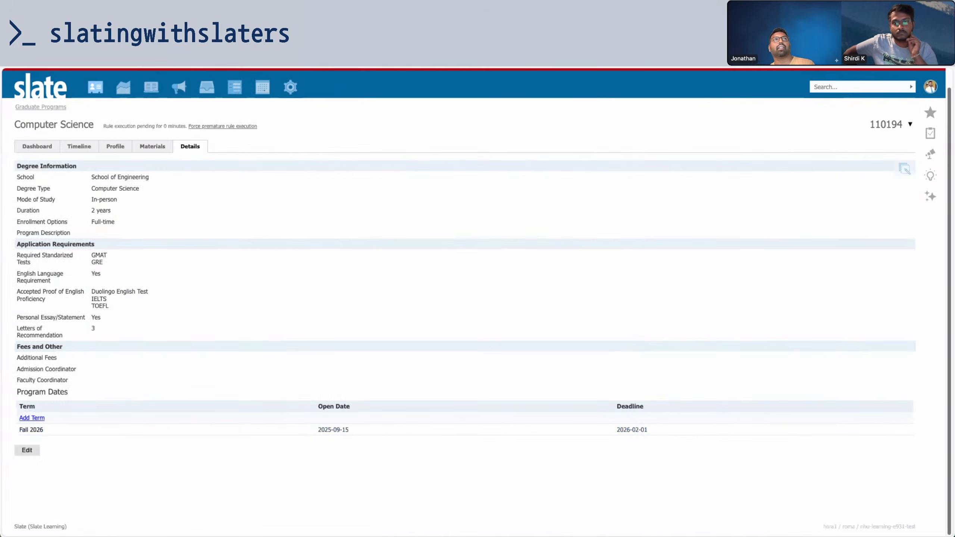
{"action": "left_click", "coordinate": [275, 30]}
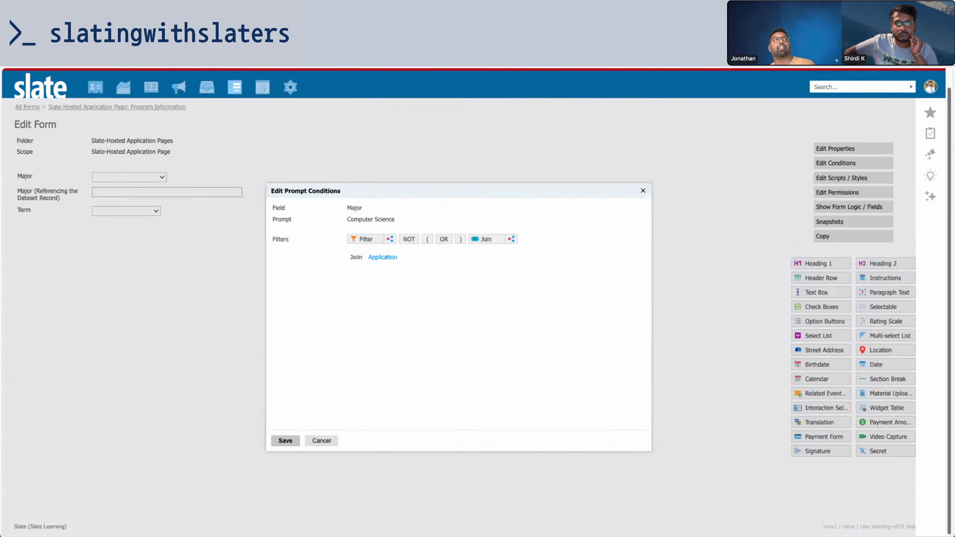
Add the Application / Lookup Round join to the major prompt's conditions
{"action": "left_click", "coordinate": [483, 241]}
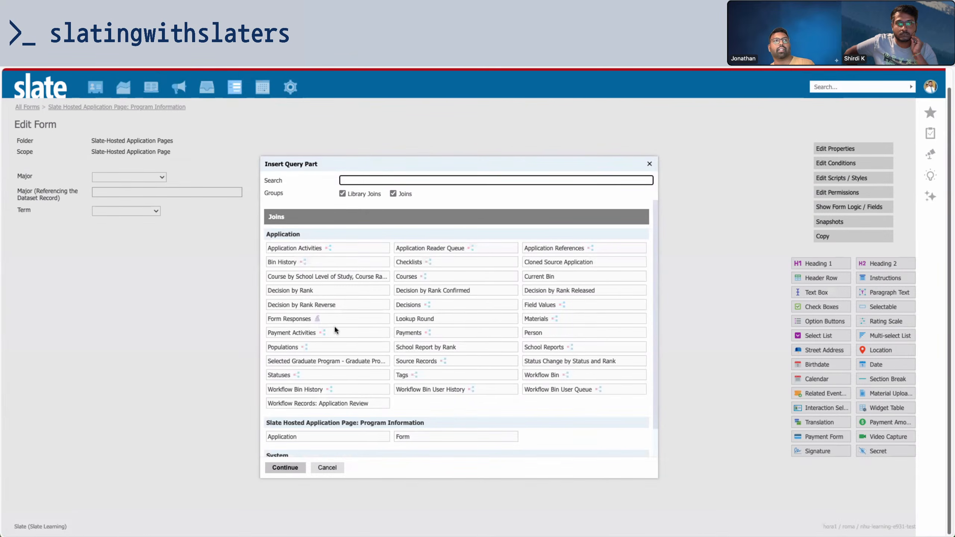
{"action": "type", "text": "loo"}
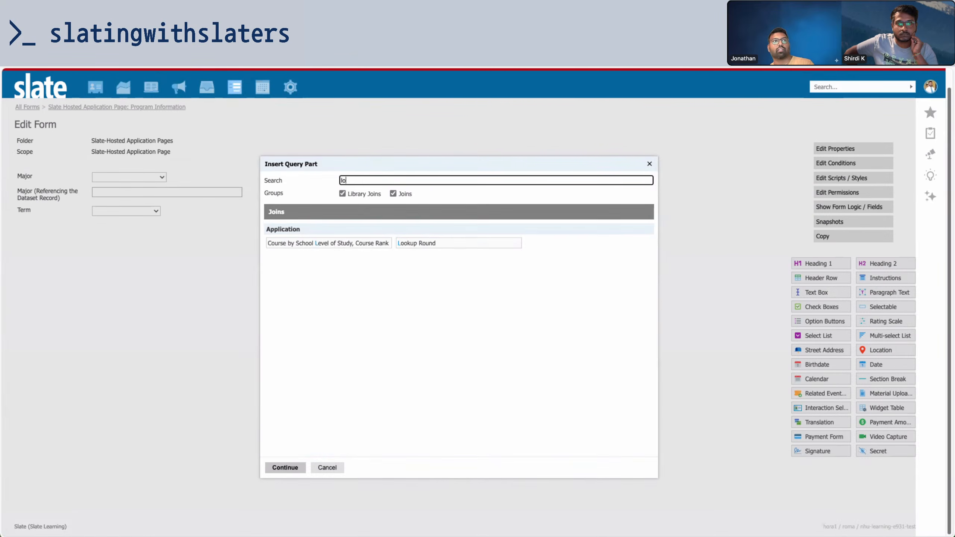
{"action": "left_click", "coordinate": [344, 242]}
{"action": "left_click", "coordinate": [295, 468]}
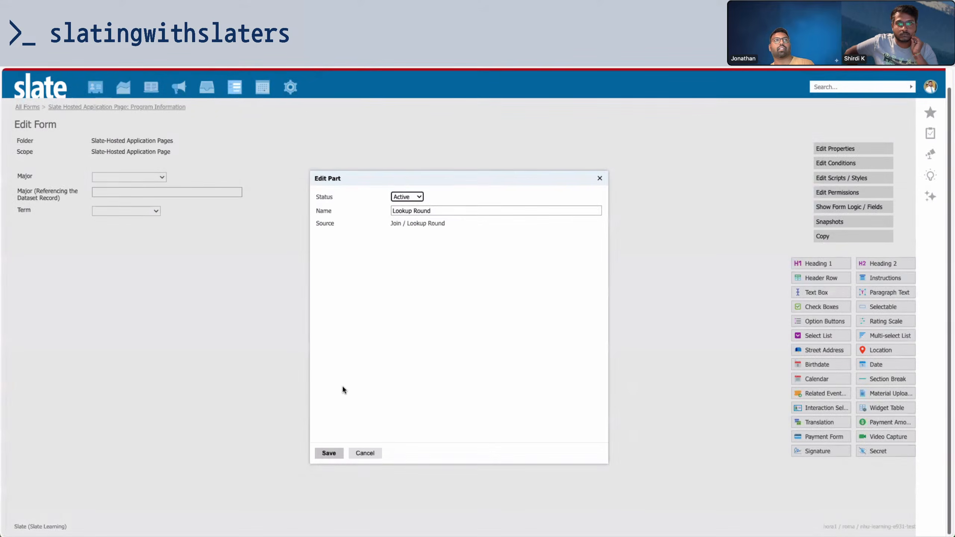
{"action": "left_click", "coordinate": [333, 455]}
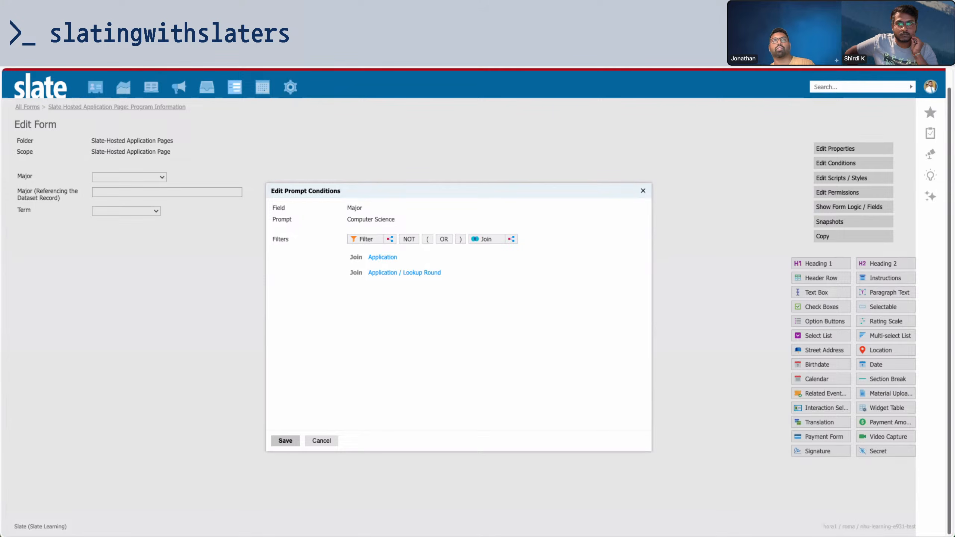
Check the portal and program dates pages, selecting the round's export value text
{"action": "key", "text": "ctrl+Tab"}
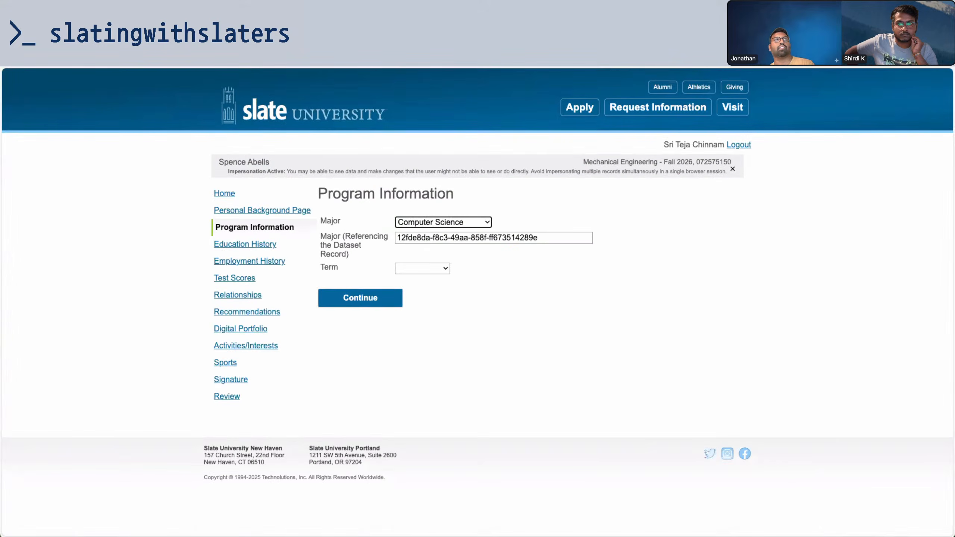
{"action": "key", "text": "ctrl+Tab"}
{"action": "key", "text": "ctrl+Tab"}
{"action": "key", "text": "ctrl+Tab"}
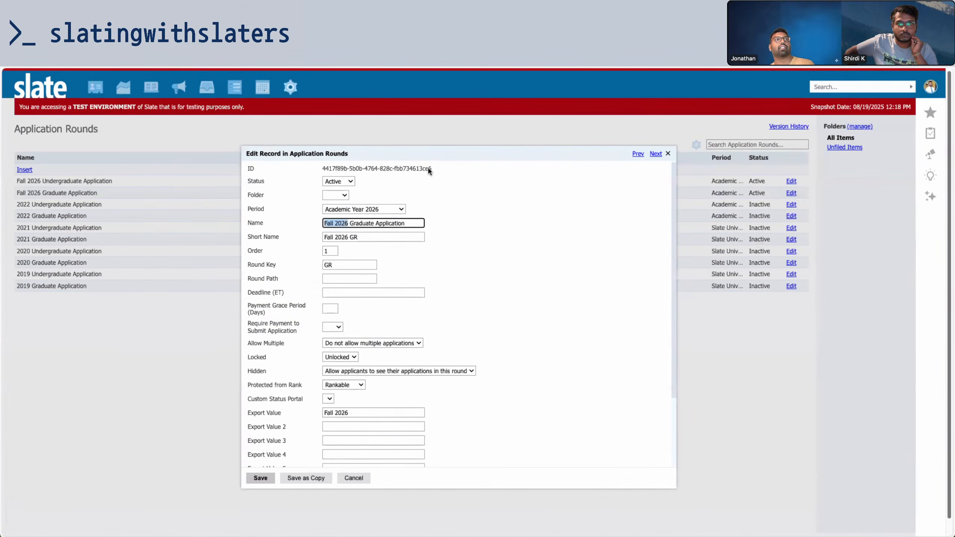
{"action": "left_click_drag", "start_coordinate": [345, 413], "coordinate": [289, 409]}
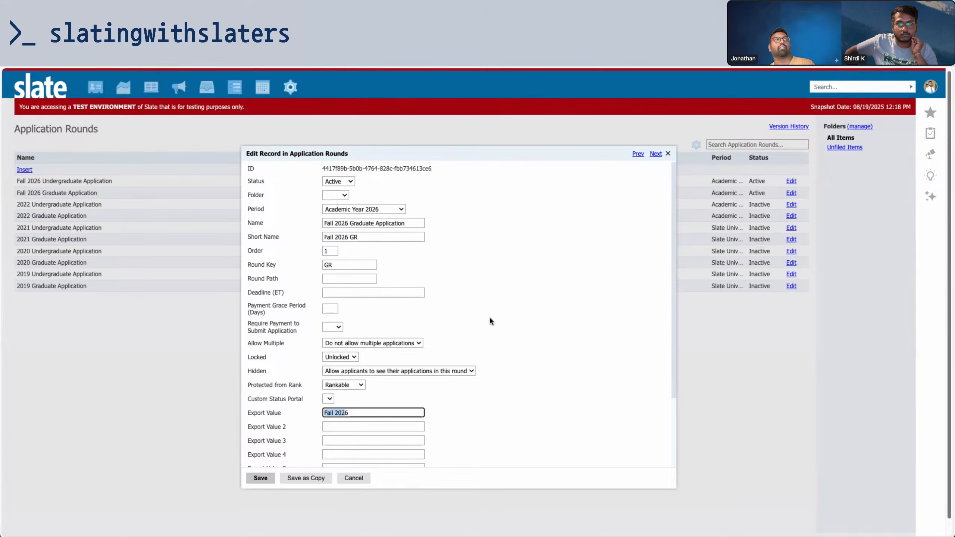
{"action": "key", "text": "ctrl+Tab"}
{"action": "key", "text": "ctrl+Tab"}
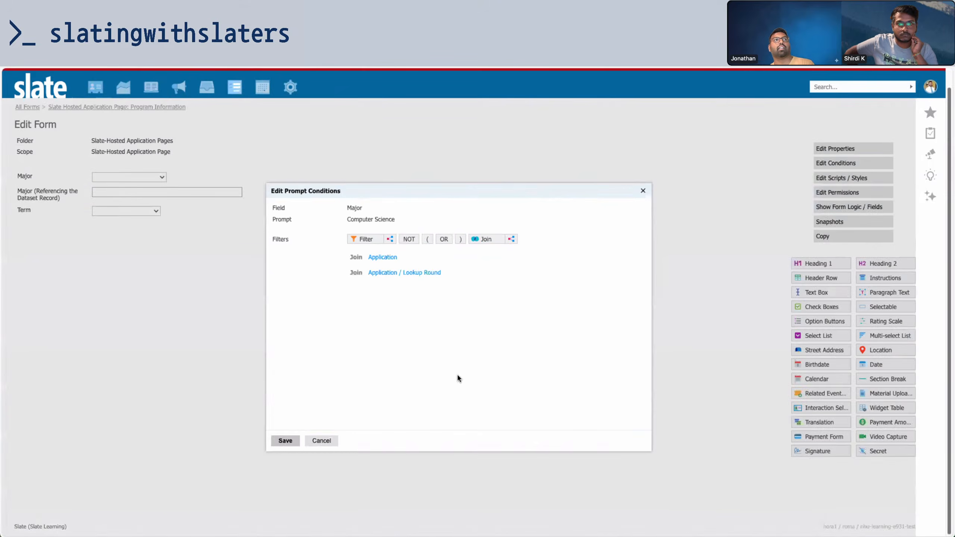
Add an independent subquery filter based on Graduate Programs, then view the Computer Science record
{"action": "left_click", "coordinate": [389, 241]}
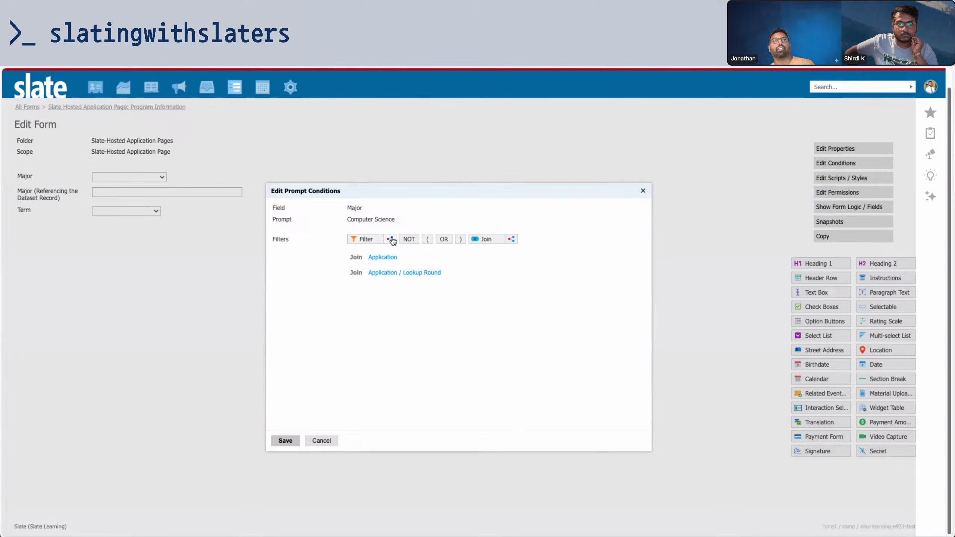
{"action": "left_click", "coordinate": [428, 244]}
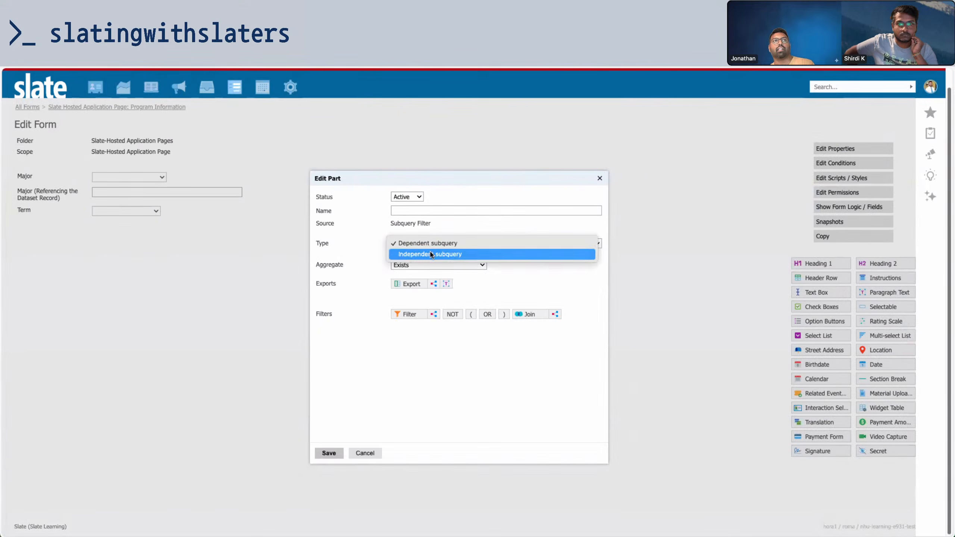
{"action": "left_click", "coordinate": [430, 254]}
{"action": "left_click", "coordinate": [430, 270]}
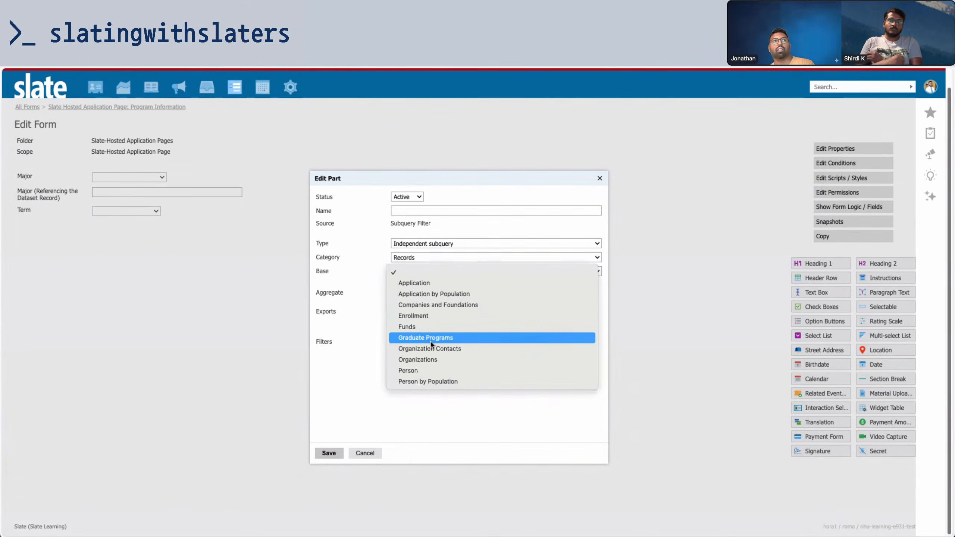
{"action": "left_click", "coordinate": [441, 339]}
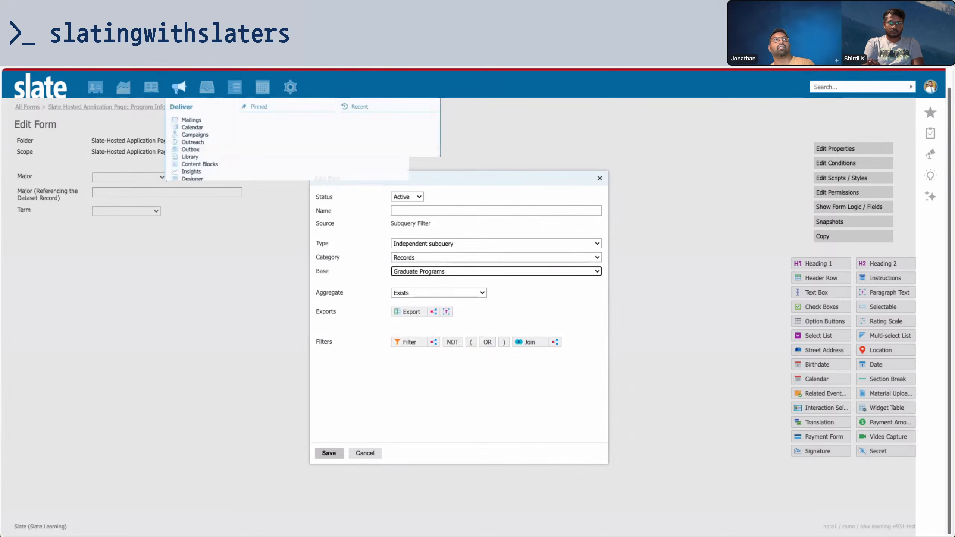
{"action": "left_click", "coordinate": [150, 34]}
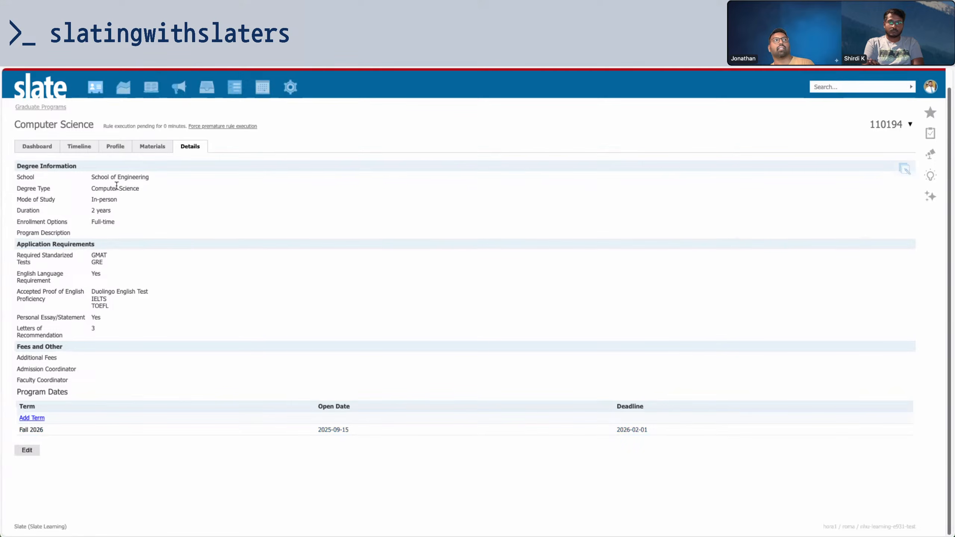
Highlight the Computer Science degree type and record number 110194 on the program record
{"action": "left_click_drag", "start_coordinate": [143, 188], "coordinate": [14, 189]}
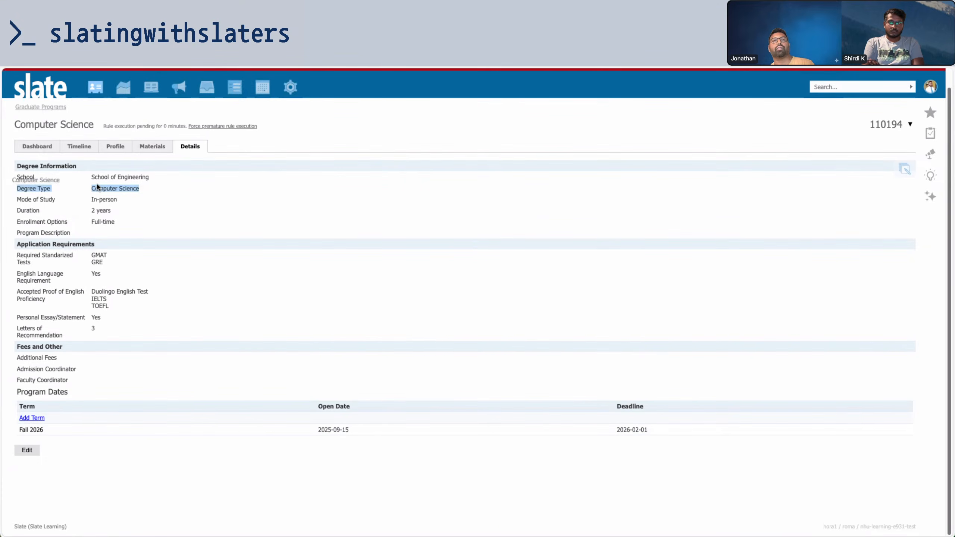
{"action": "double_click", "coordinate": [877, 124]}
{"action": "left_click", "coordinate": [640, 184]}
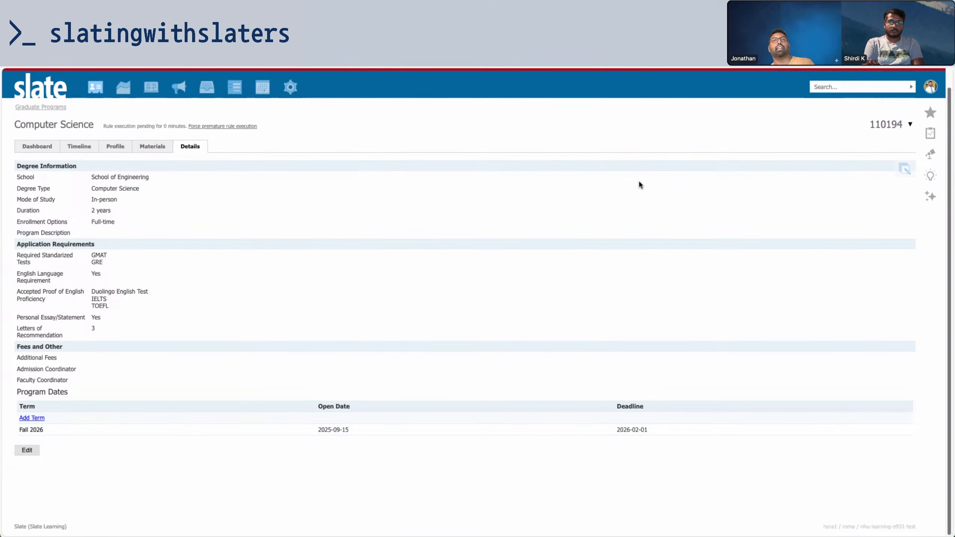
Search the database tools for 'pro' and open Prompts
{"action": "left_click", "coordinate": [298, 91]}
{"action": "scroll", "coordinate": [470, 303], "scroll_direction": "down", "scroll_amount": 10}
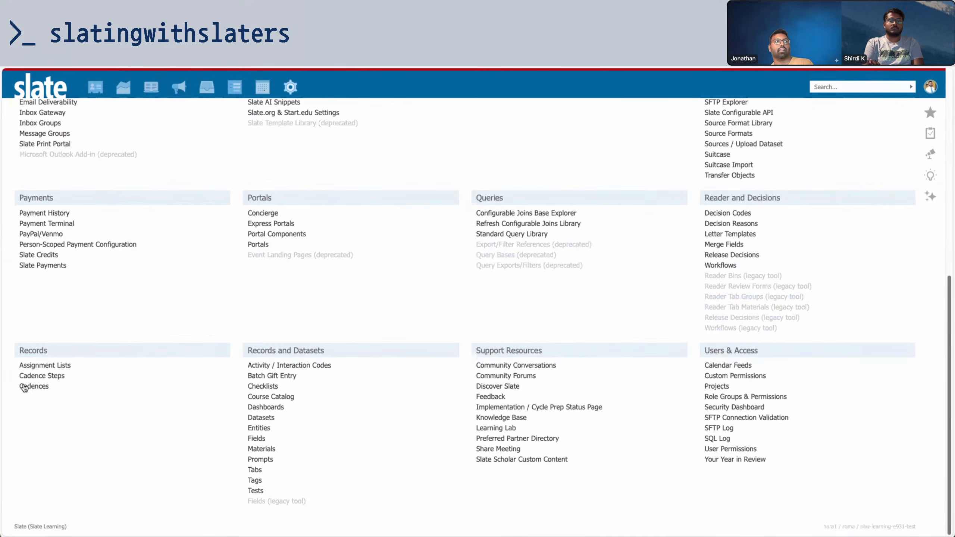
{"action": "scroll", "coordinate": [455, 166], "scroll_direction": "up", "scroll_amount": 10}
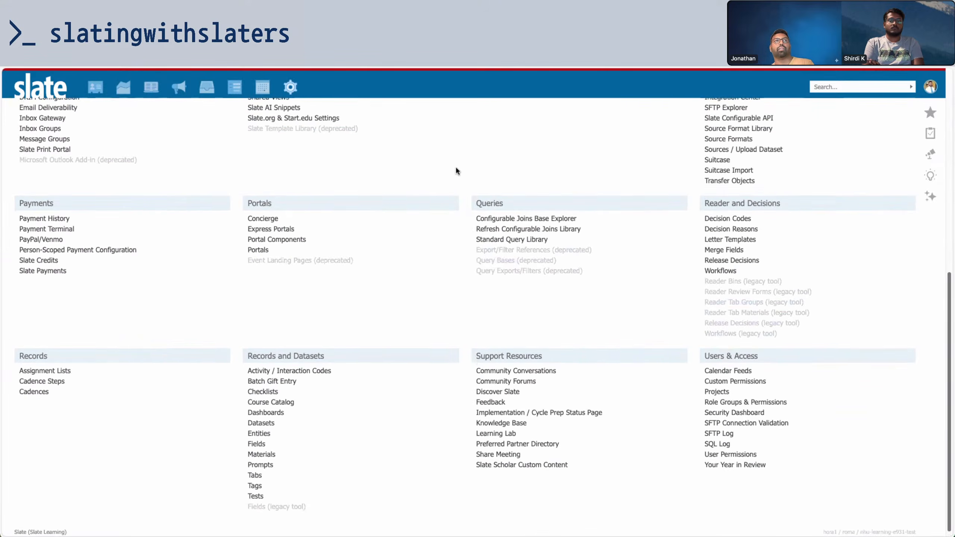
{"action": "type", "text": "progra"}
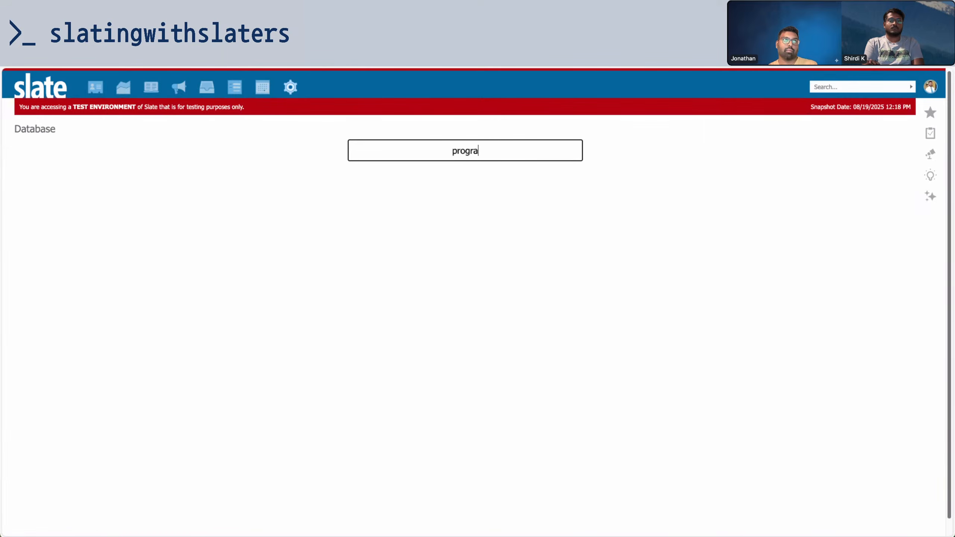
{"action": "key", "text": "BackSpace"}
{"action": "key", "text": "BackSpace"}
{"action": "key", "text": "BackSpace"}
{"action": "key", "text": "BackSpace"}
{"action": "key", "text": "BackSpace"}
{"action": "key", "text": "BackSpace"}
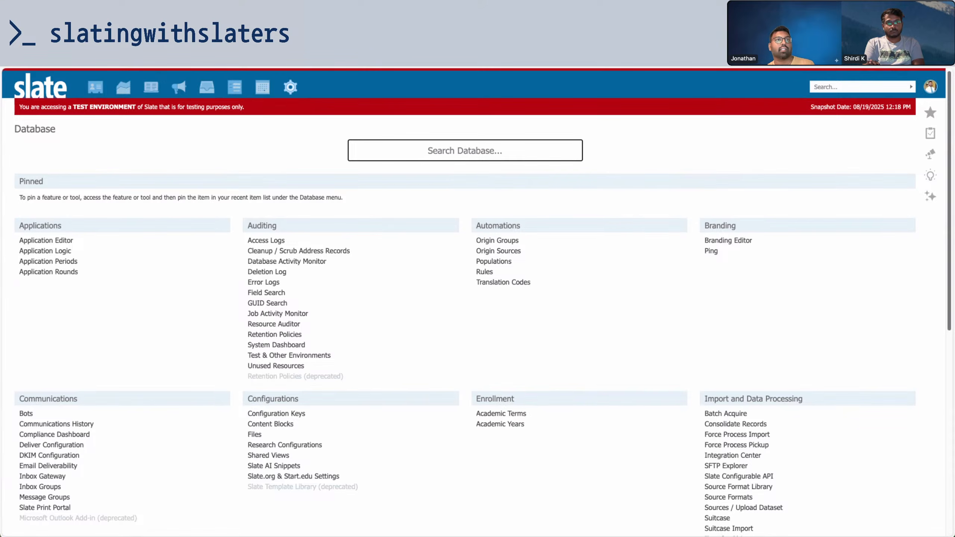
{"action": "type", "text": "pro"}
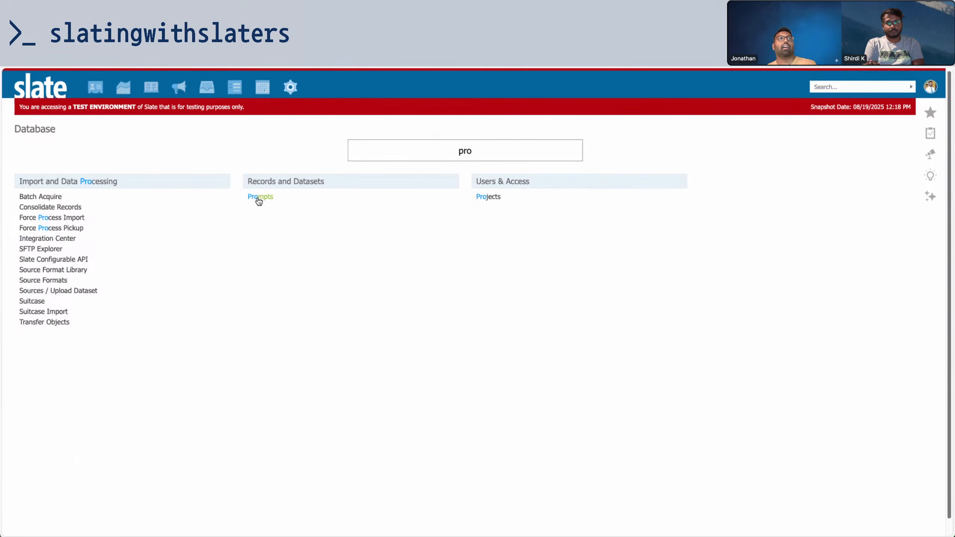
{"action": "left_click", "coordinate": [260, 196]}
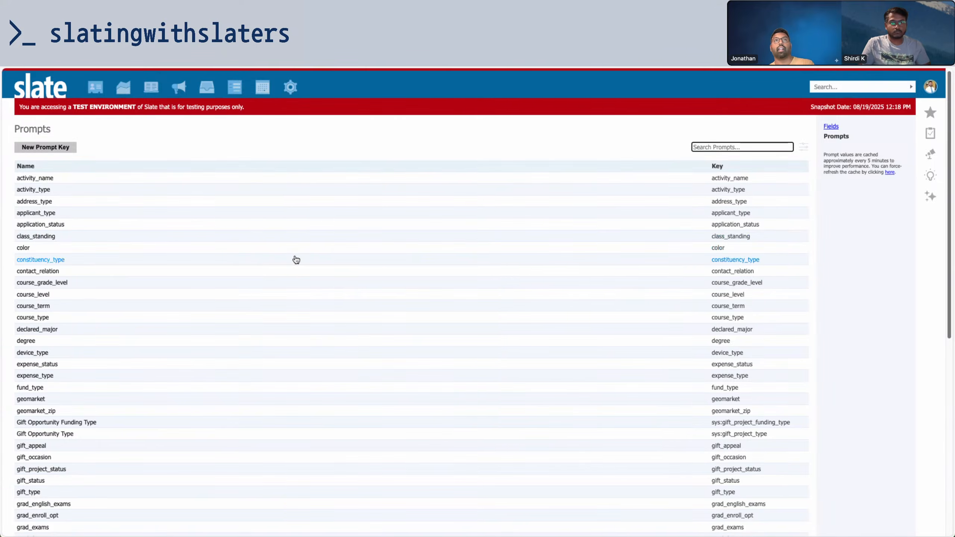
Search the prompts for 'maj' and open the major prompt's values
{"action": "scroll", "coordinate": [295, 259], "scroll_direction": "down", "scroll_amount": 5}
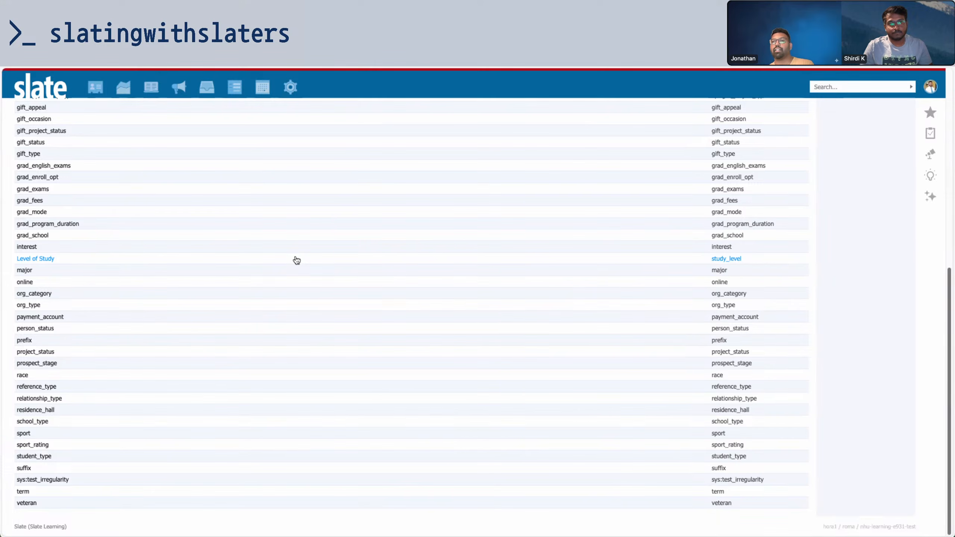
{"action": "scroll", "coordinate": [296, 261], "scroll_direction": "up", "scroll_amount": 5}
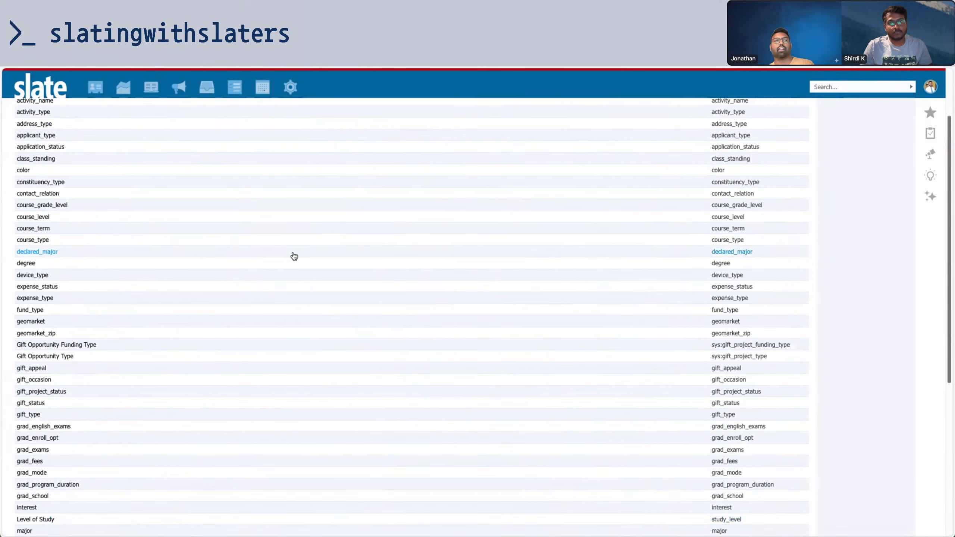
{"action": "scroll", "coordinate": [291, 256], "scroll_direction": "up", "scroll_amount": 3}
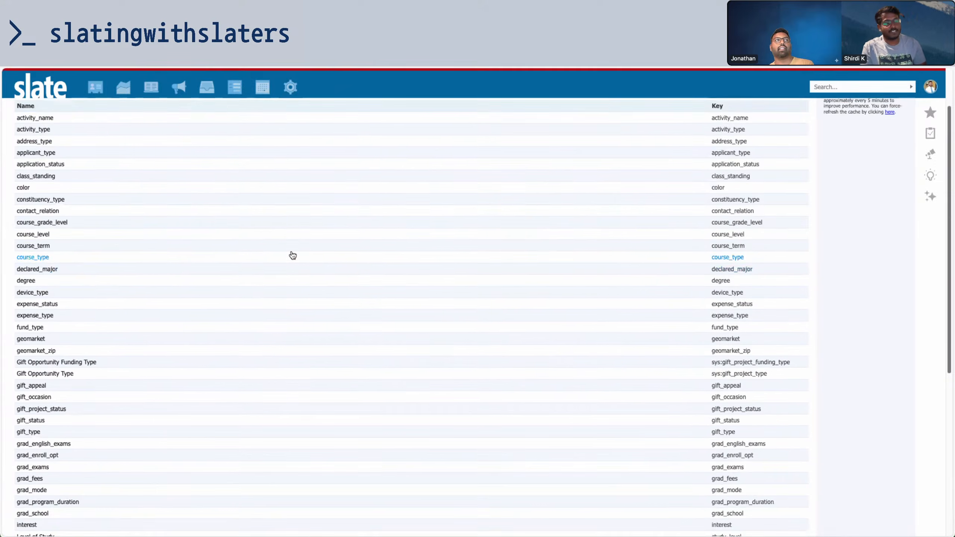
{"action": "left_click", "coordinate": [710, 147]}
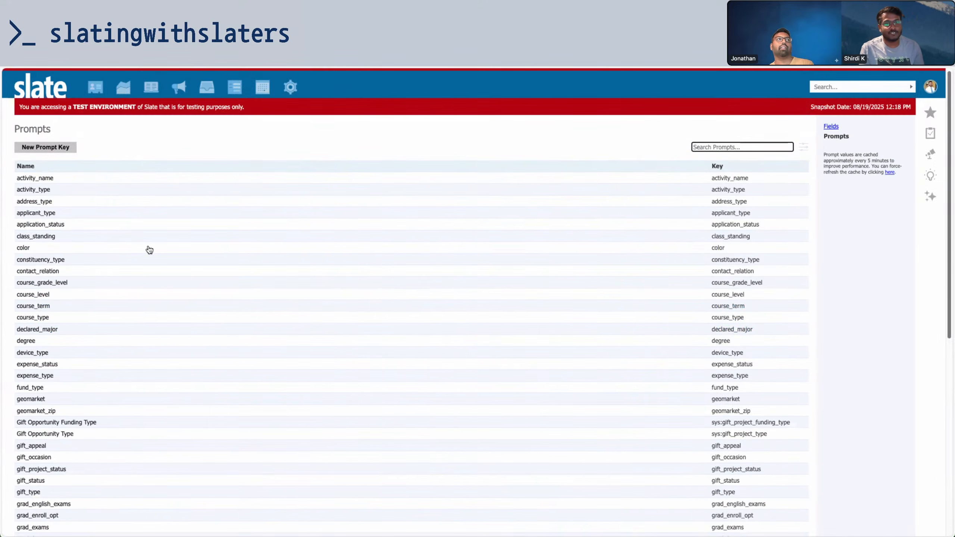
{"action": "scroll", "coordinate": [134, 281], "scroll_direction": "down", "scroll_amount": 8}
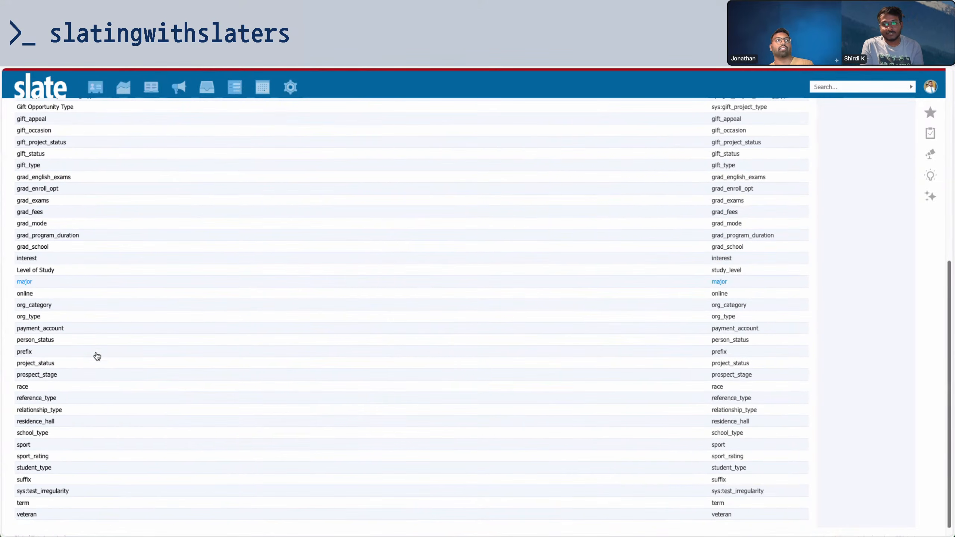
{"action": "scroll", "coordinate": [245, 238], "scroll_direction": "up", "scroll_amount": 10}
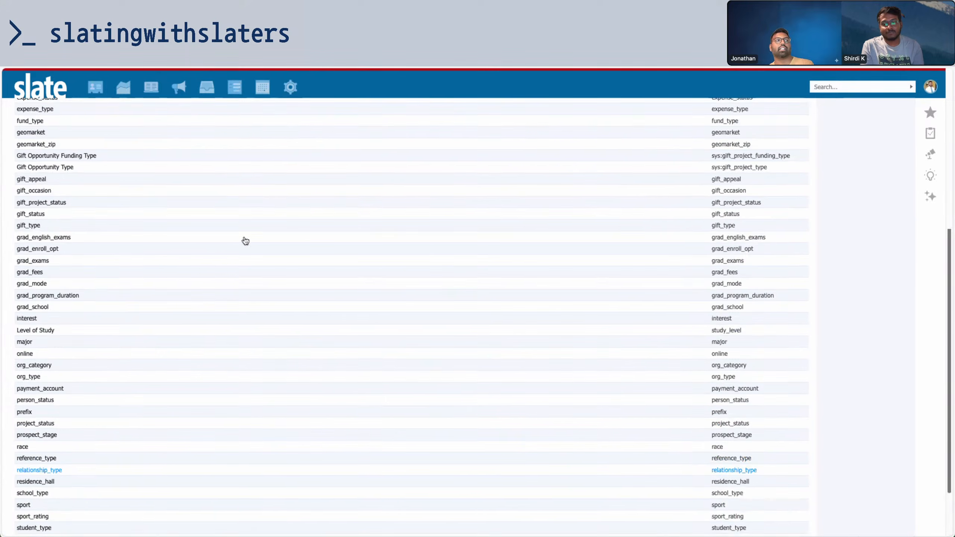
{"action": "type", "text": "maja"}
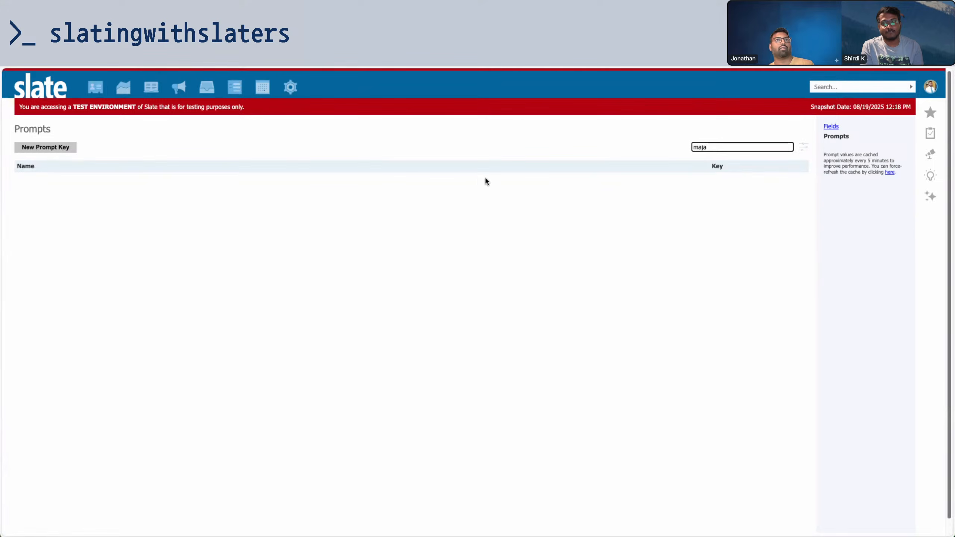
{"action": "key", "text": "BackSpace"}
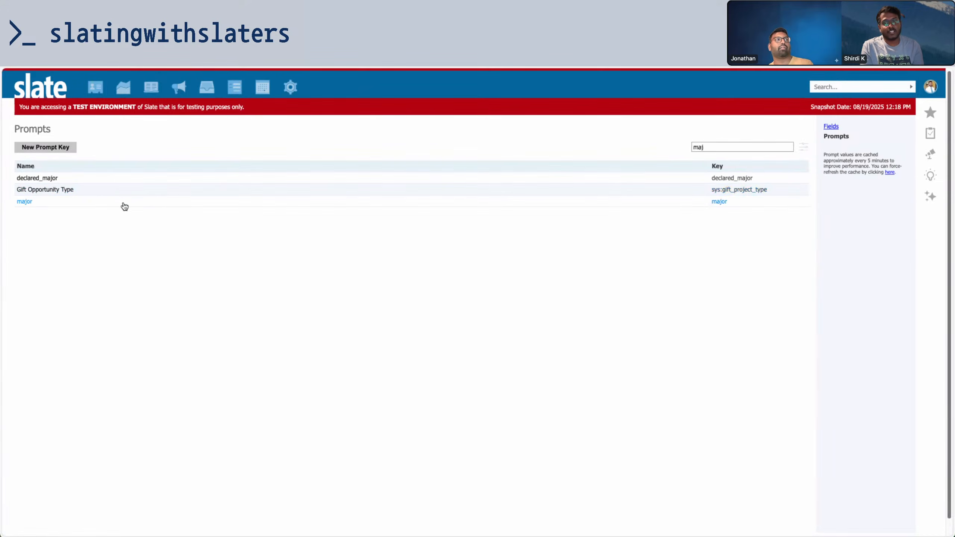
{"action": "left_click", "coordinate": [125, 205]}
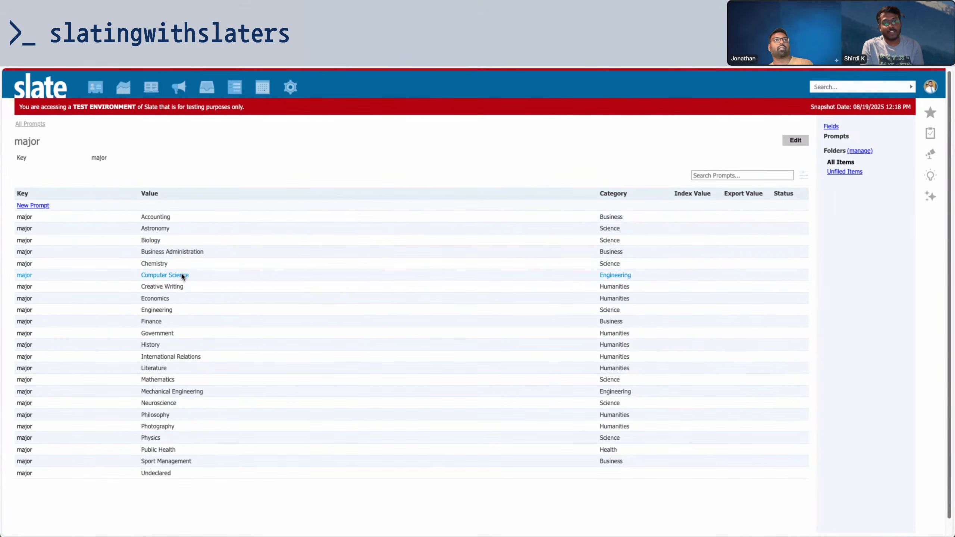
Copy the Computer Science value's ID and cancel the Edit Prompt dialog
{"action": "left_click", "coordinate": [182, 275]}
{"action": "left_click_drag", "start_coordinate": [458, 214], "coordinate": [350, 216]}
{"action": "key", "text": "super+c"}
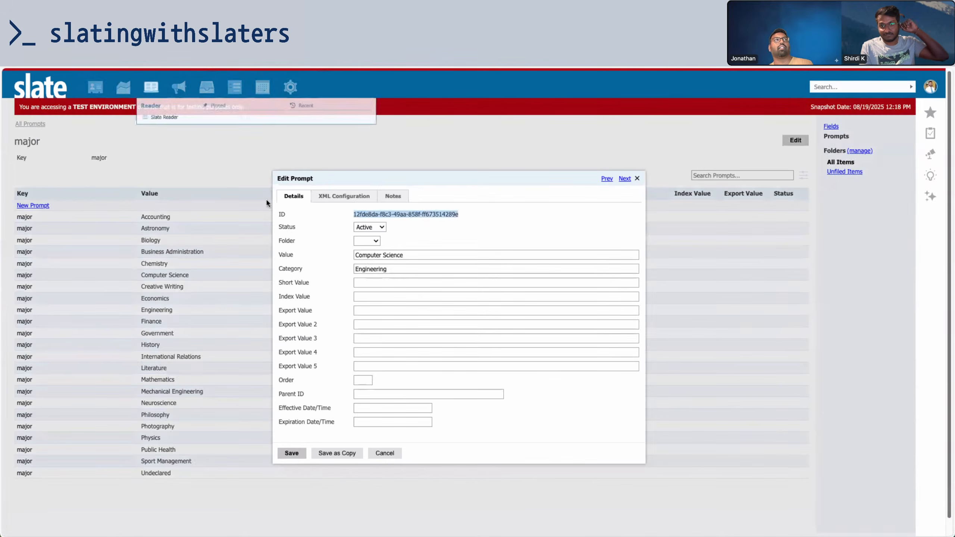
{"action": "left_click", "coordinate": [385, 453]}
Paste the copied prompt ID as the Computer Science program record's key and save
{"action": "mouse_move", "coordinate": [95, 86]}
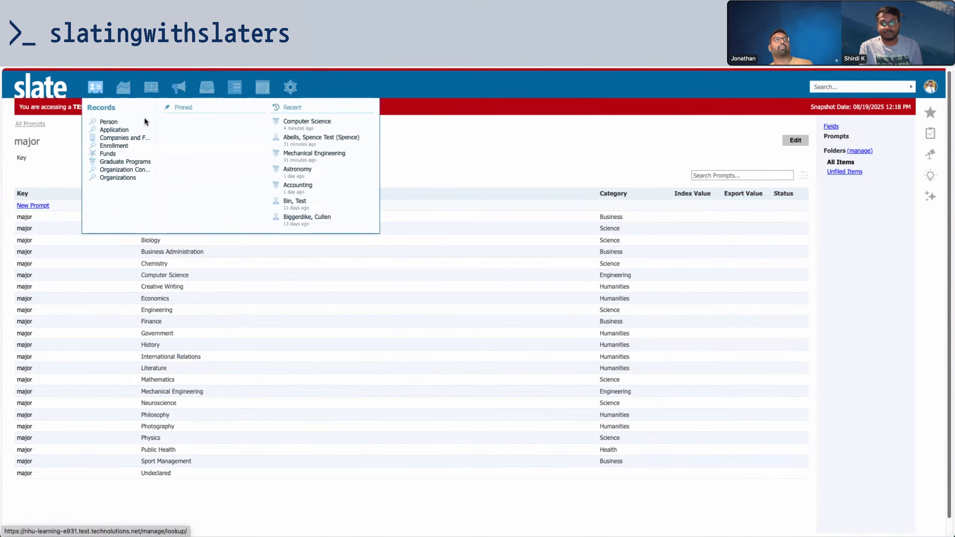
{"action": "left_click", "coordinate": [320, 122]}
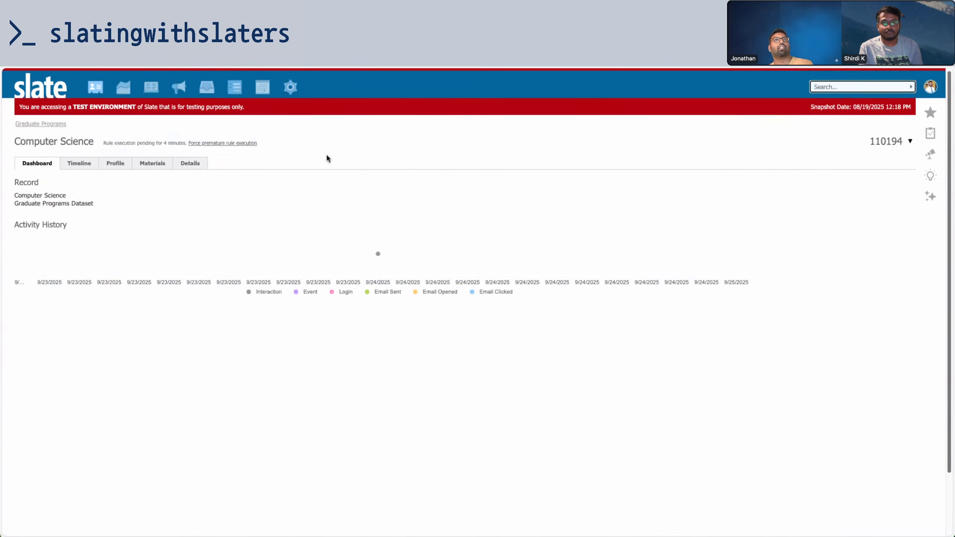
{"action": "left_click", "coordinate": [885, 143]}
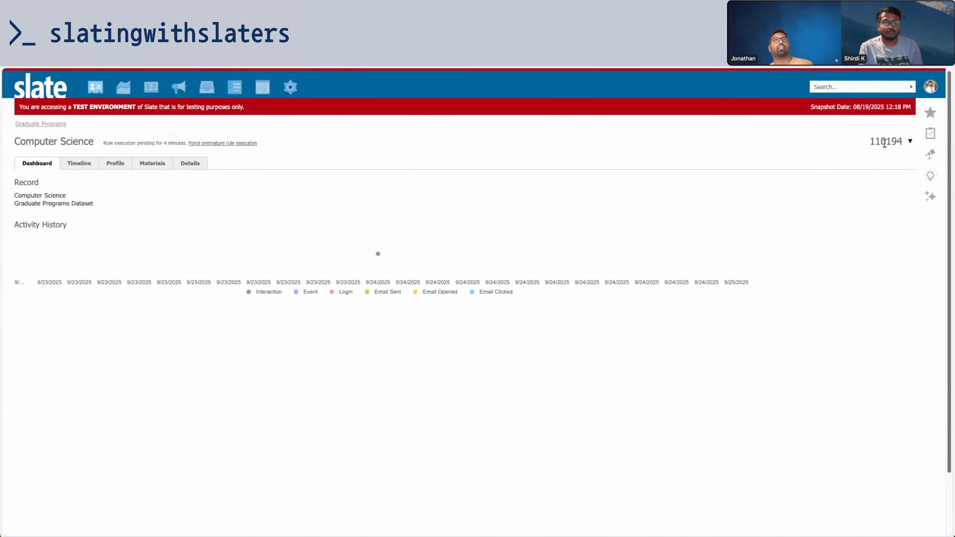
{"action": "left_click", "coordinate": [115, 163]}
{"action": "left_click", "coordinate": [132, 184]}
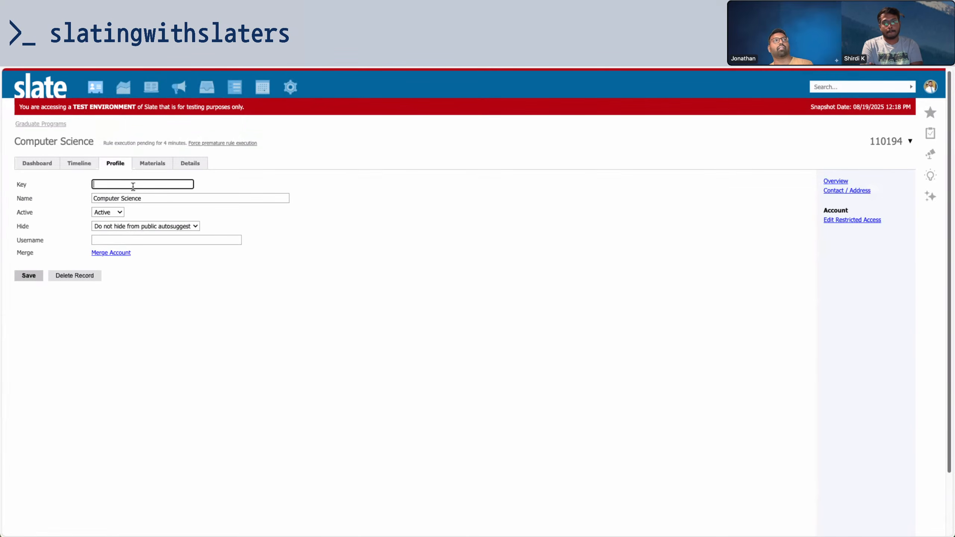
{"action": "key", "text": "super+v"}
{"action": "left_click", "coordinate": [28, 275]}
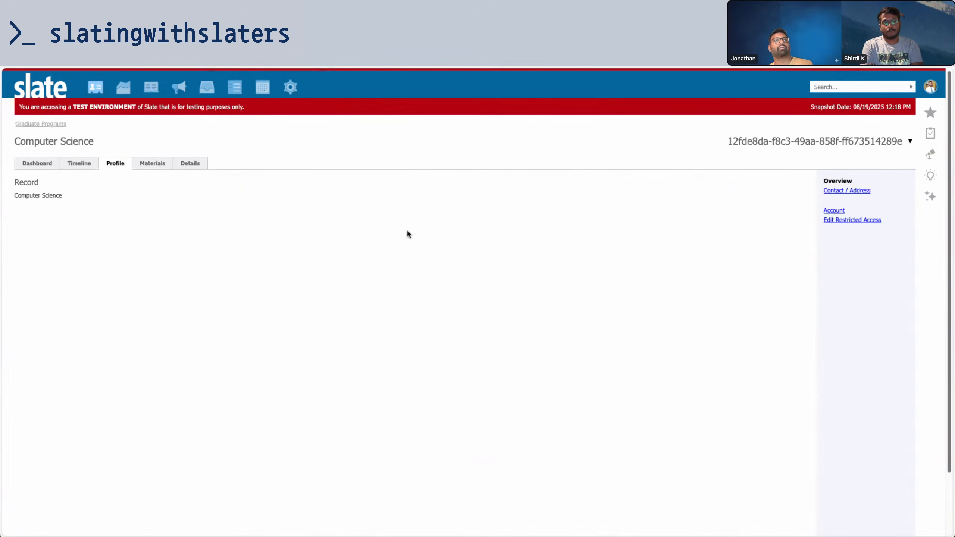
Review the program's Details, highlighting its Degree Type and record ID, then return to the form editor
{"action": "left_click", "coordinate": [833, 211]}
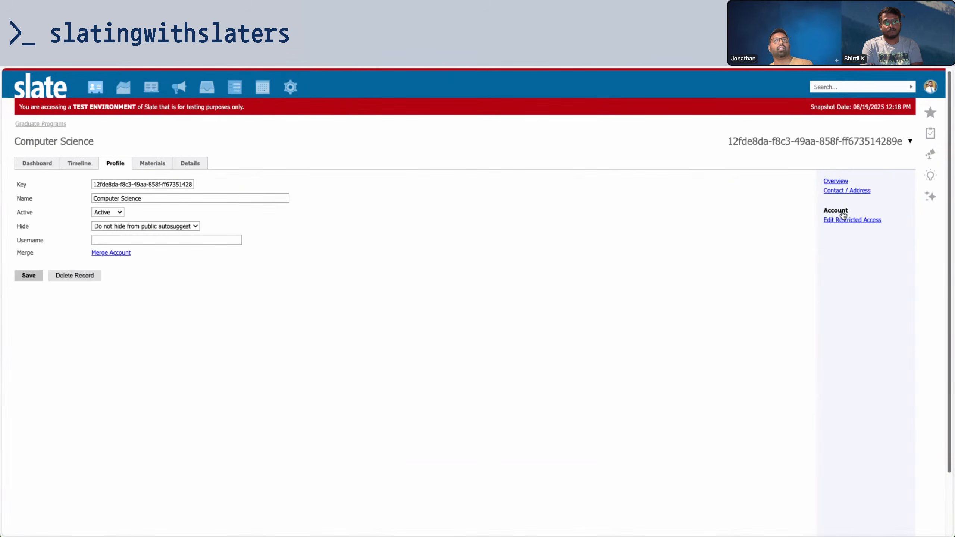
{"action": "left_click", "coordinate": [200, 164]}
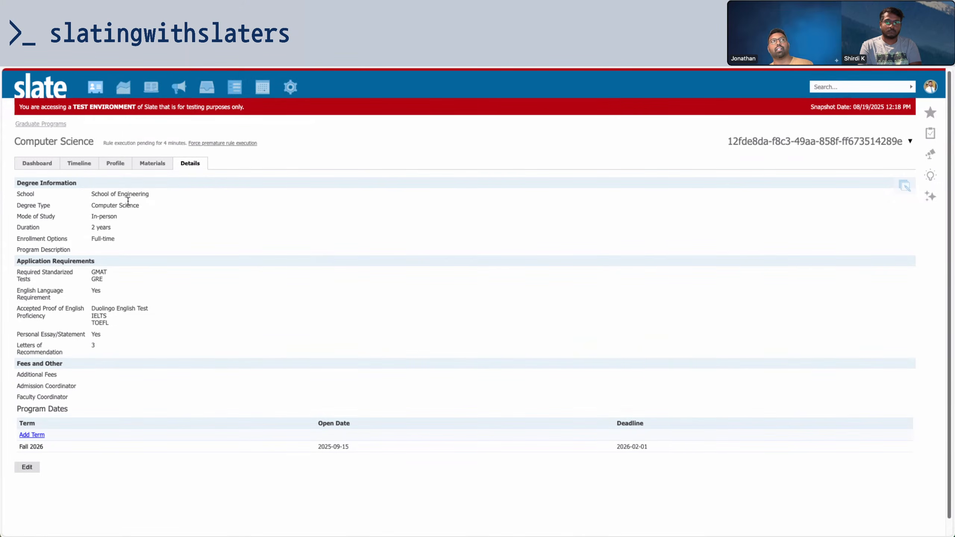
{"action": "left_click_drag", "start_coordinate": [719, 142], "coordinate": [905, 154]}
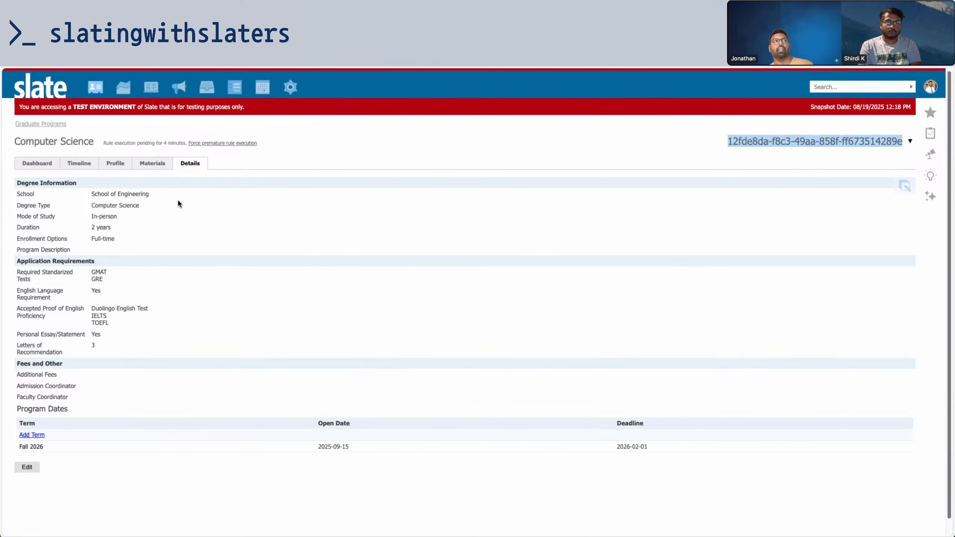
{"action": "left_click", "coordinate": [165, 201]}
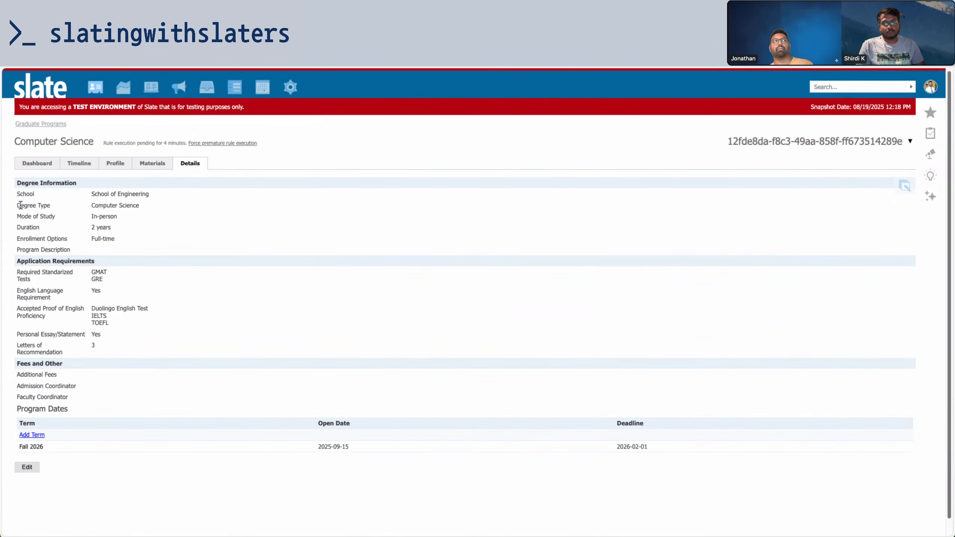
{"action": "left_click_drag", "start_coordinate": [16, 206], "coordinate": [180, 211]}
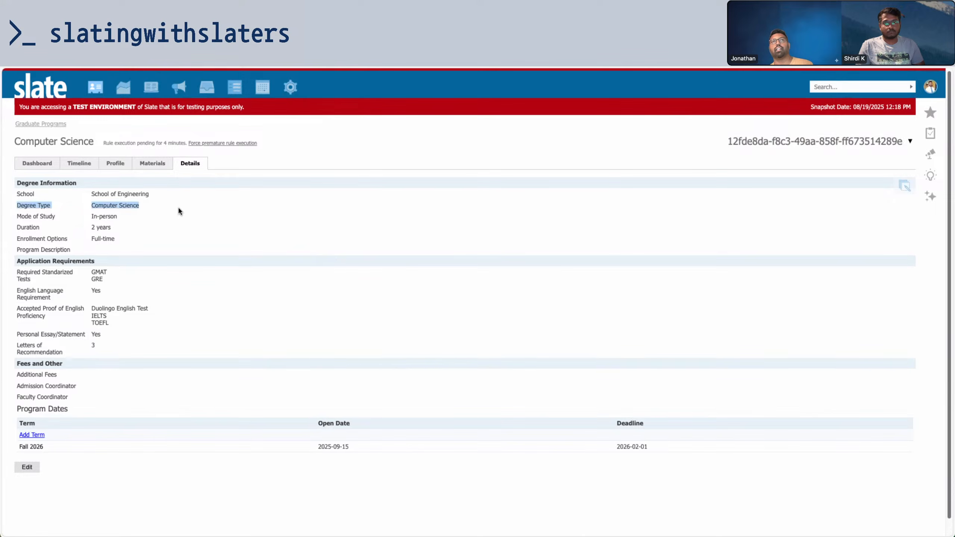
{"action": "left_click", "coordinate": [84, 211]}
{"action": "left_click_drag", "start_coordinate": [68, 209], "coordinate": [165, 210]}
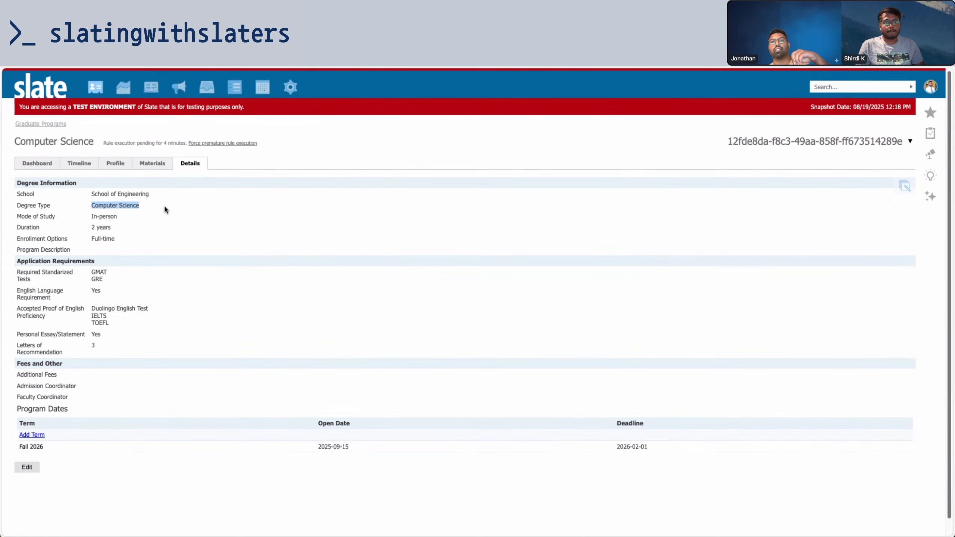
{"action": "left_click", "coordinate": [728, 151]}
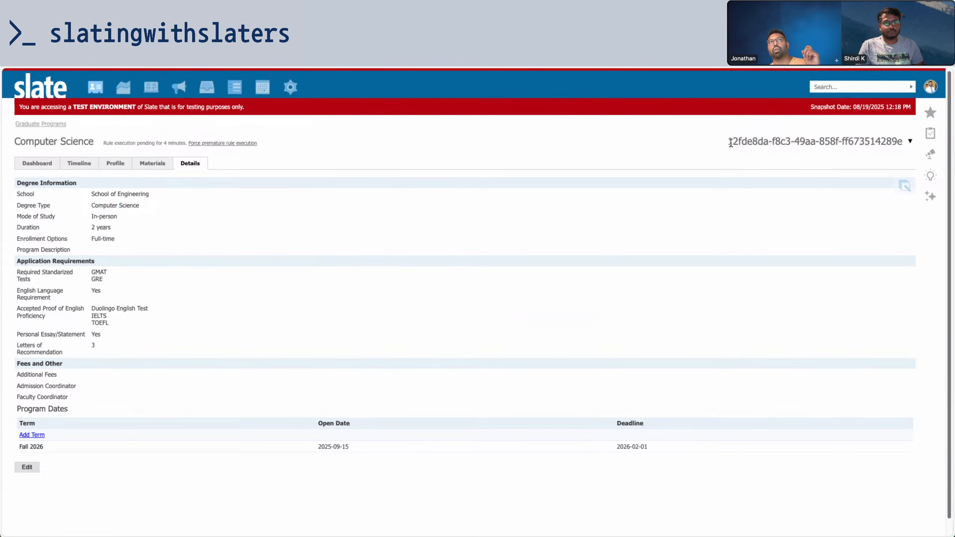
{"action": "left_click_drag", "start_coordinate": [730, 144], "coordinate": [878, 146]}
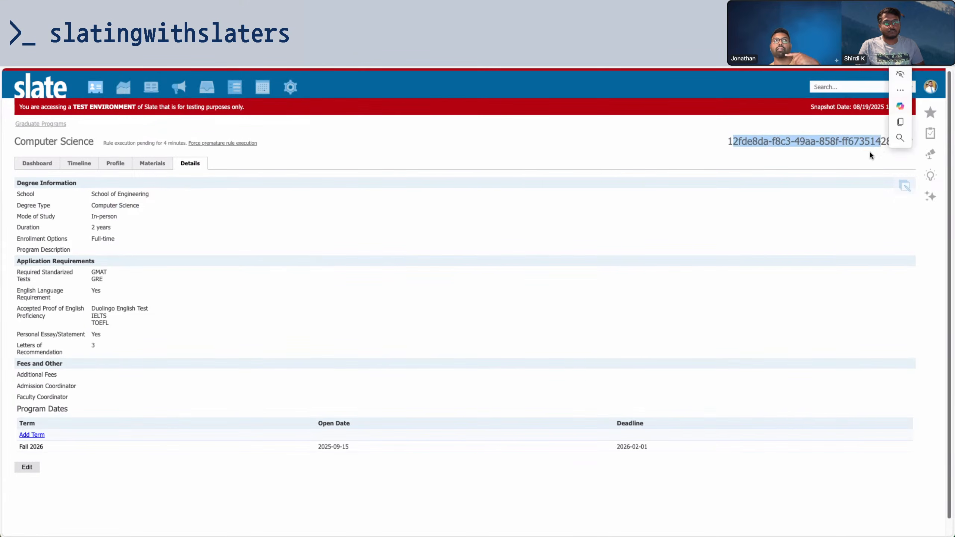
{"action": "left_click", "coordinate": [235, 41]}
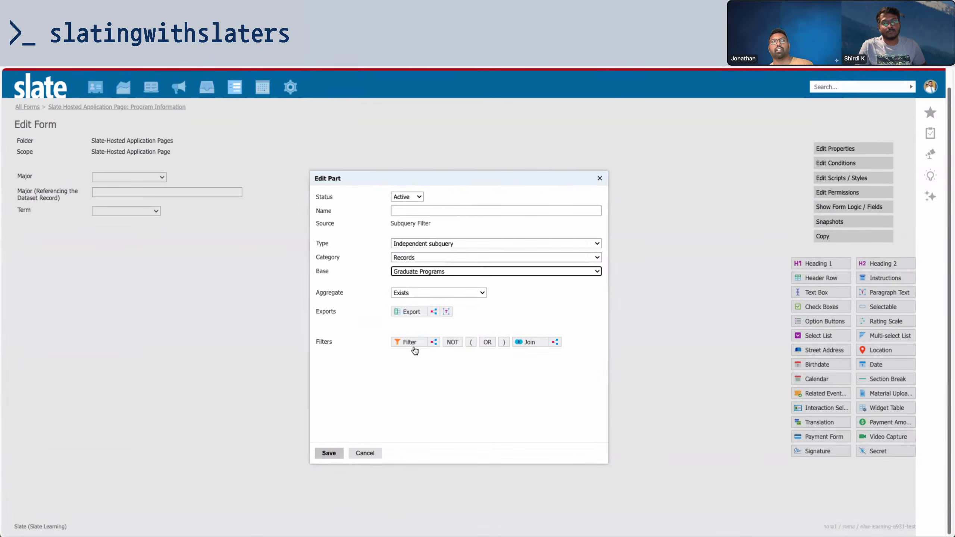
Add a Graduate Degree Type filter limited to Computer Science to the Graduate Programs subquery
{"action": "left_click", "coordinate": [401, 370]}
{"action": "left_click", "coordinate": [410, 343]}
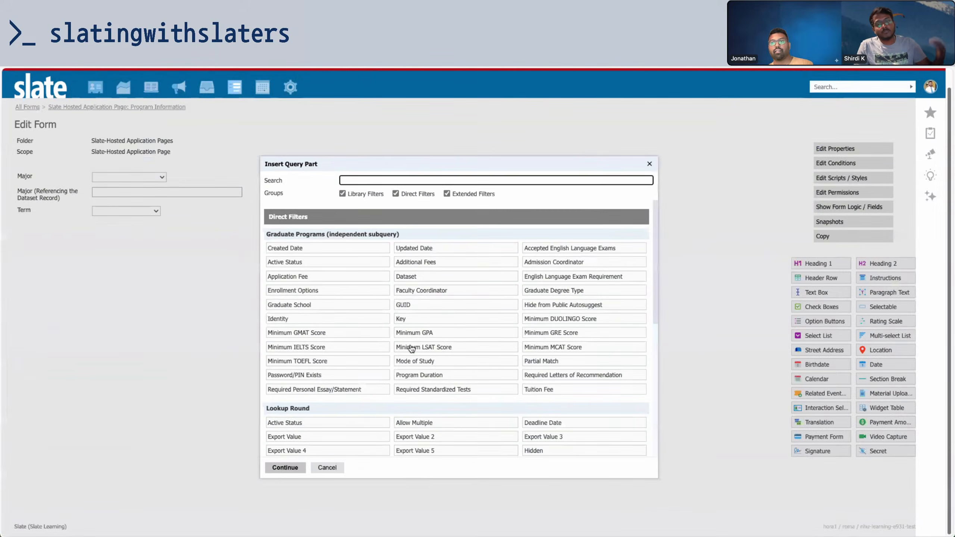
{"action": "type", "text": "deg"}
{"action": "left_click", "coordinate": [334, 242]}
{"action": "left_click", "coordinate": [285, 467]}
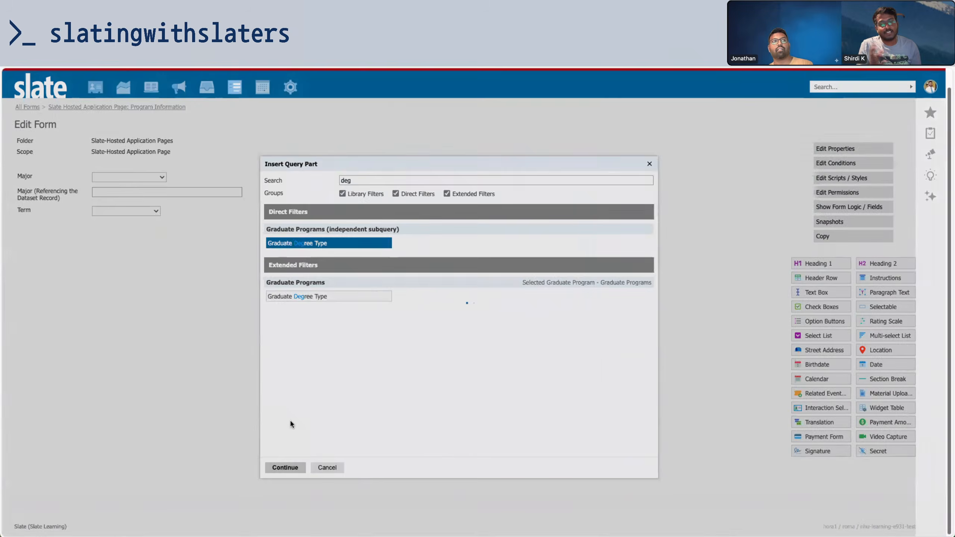
{"action": "left_click", "coordinate": [434, 295]}
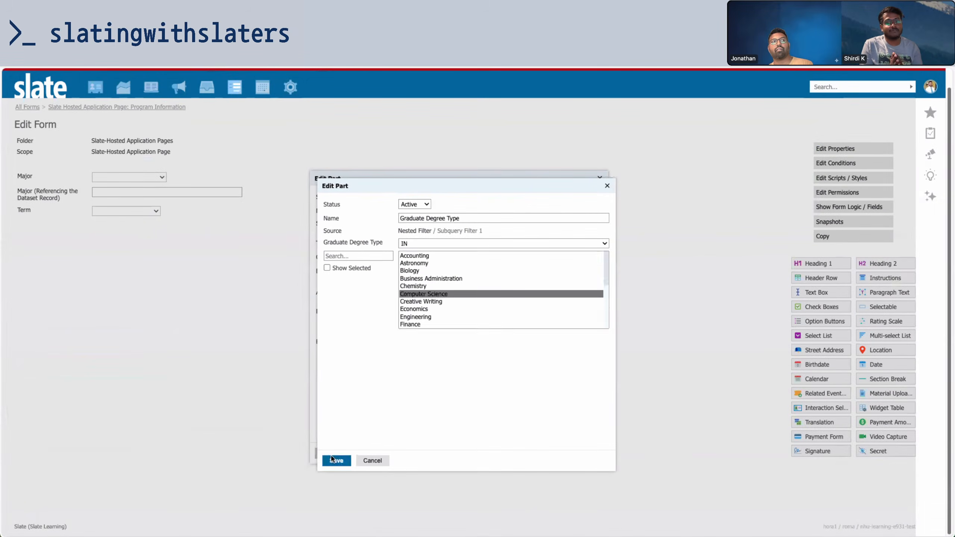
{"action": "left_click", "coordinate": [336, 461]}
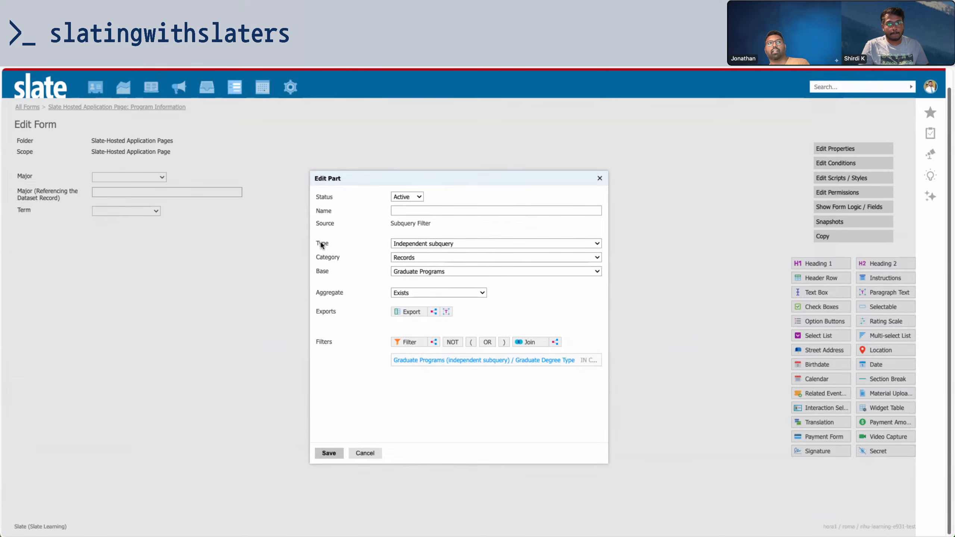
Review the subquery settings and degree type filter, then discard the draft subquery
{"action": "left_click_drag", "start_coordinate": [319, 242], "coordinate": [458, 278]}
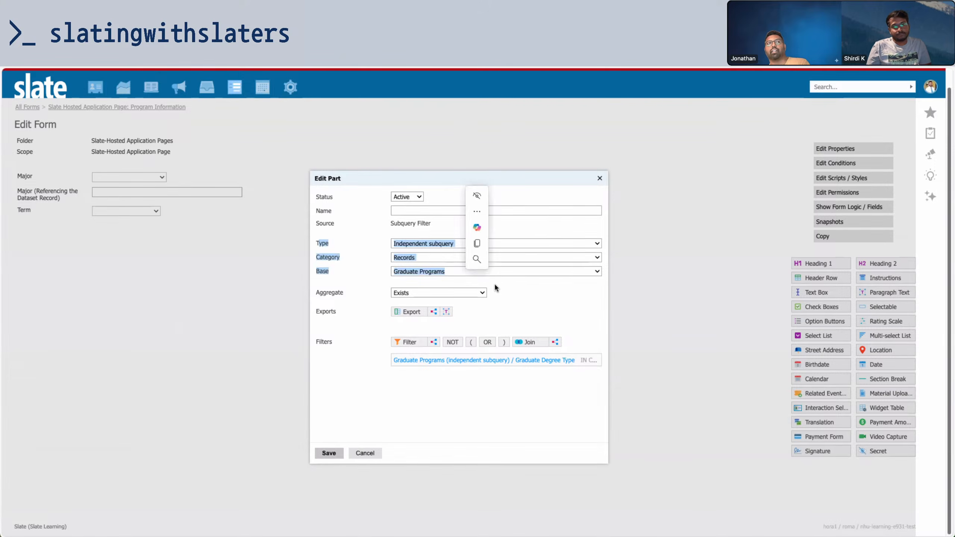
{"action": "left_click", "coordinate": [534, 279]}
{"action": "left_click", "coordinate": [536, 365]}
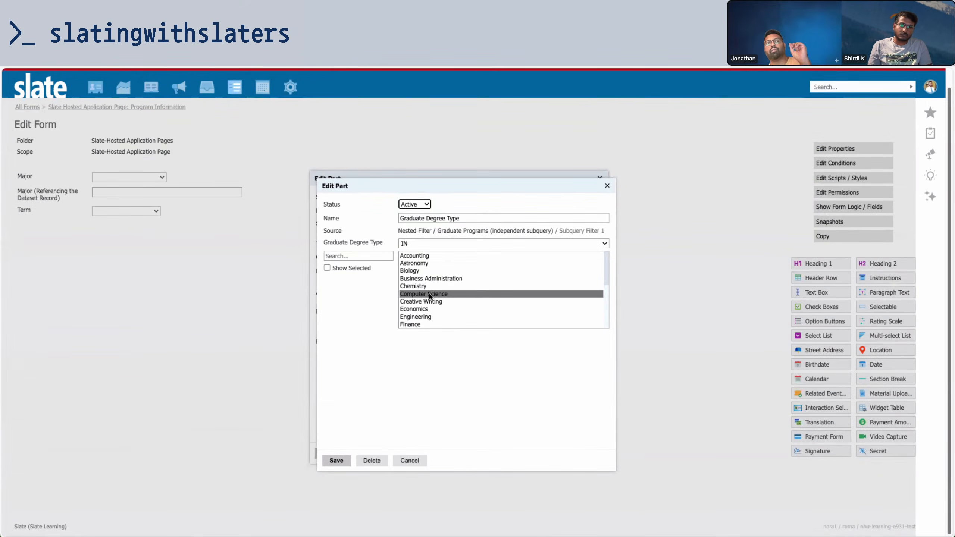
{"action": "left_click", "coordinate": [410, 460]}
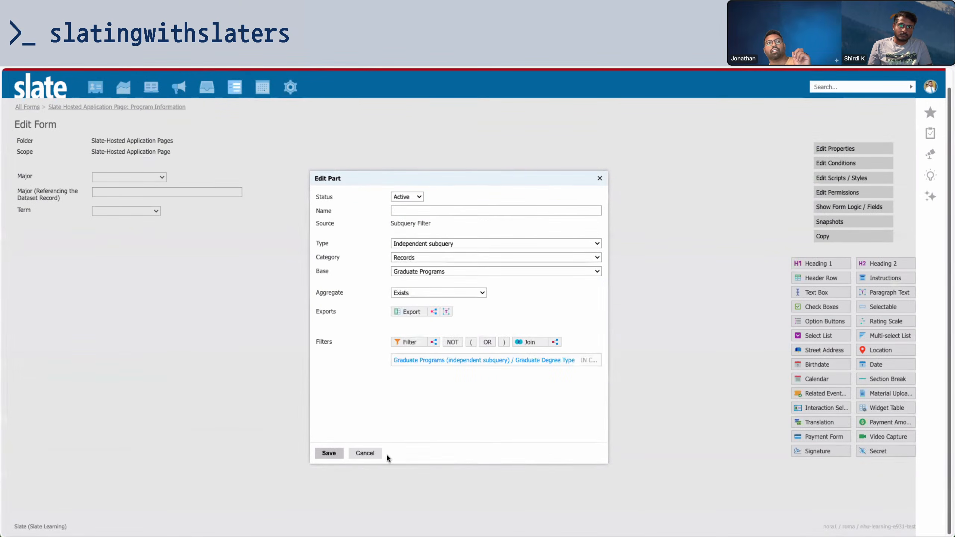
{"action": "left_click", "coordinate": [364, 453]}
Start a new independent subquery filter based on Graduate Programs
{"action": "left_click_drag", "start_coordinate": [340, 219], "coordinate": [428, 222]}
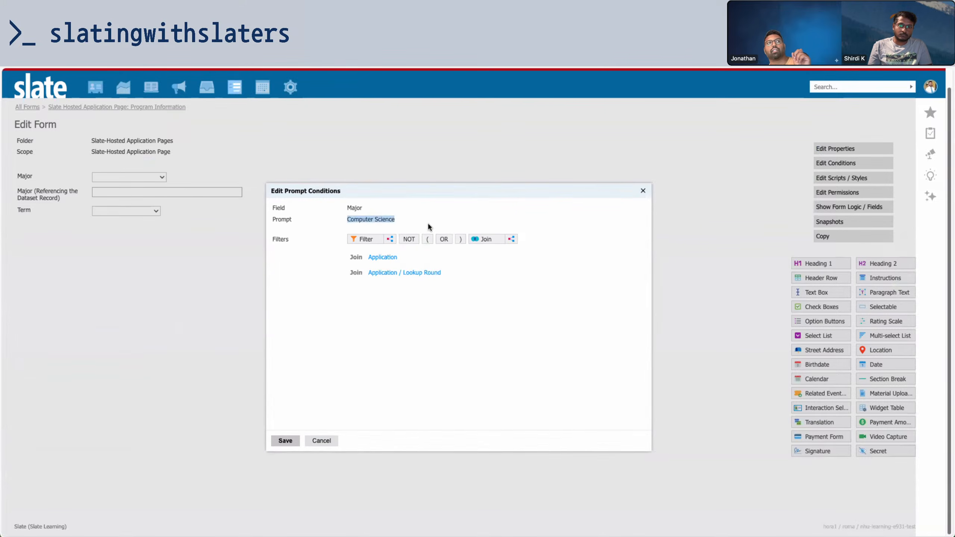
{"action": "left_click", "coordinate": [390, 239]}
{"action": "left_click", "coordinate": [438, 241]}
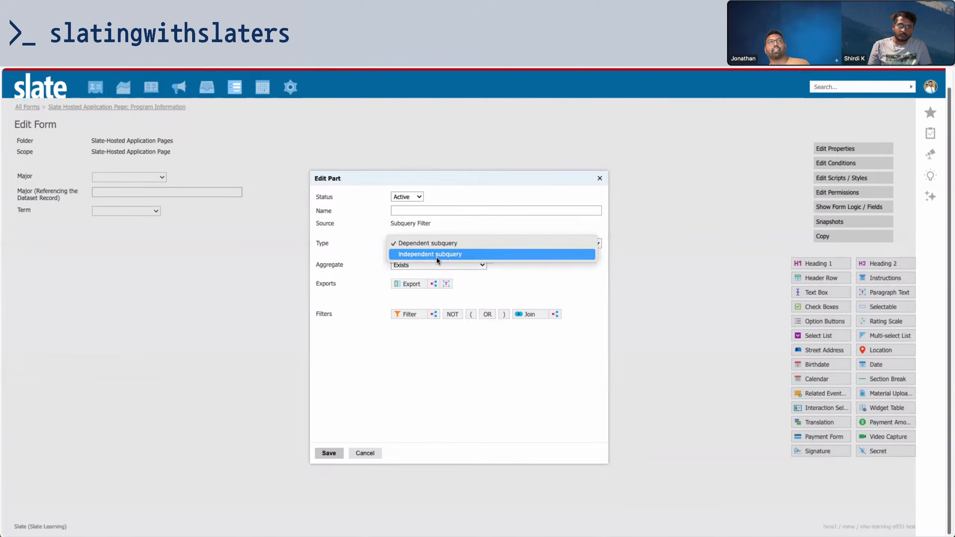
{"action": "left_click", "coordinate": [436, 256]}
{"action": "left_click", "coordinate": [433, 271]}
{"action": "left_click", "coordinate": [428, 337]}
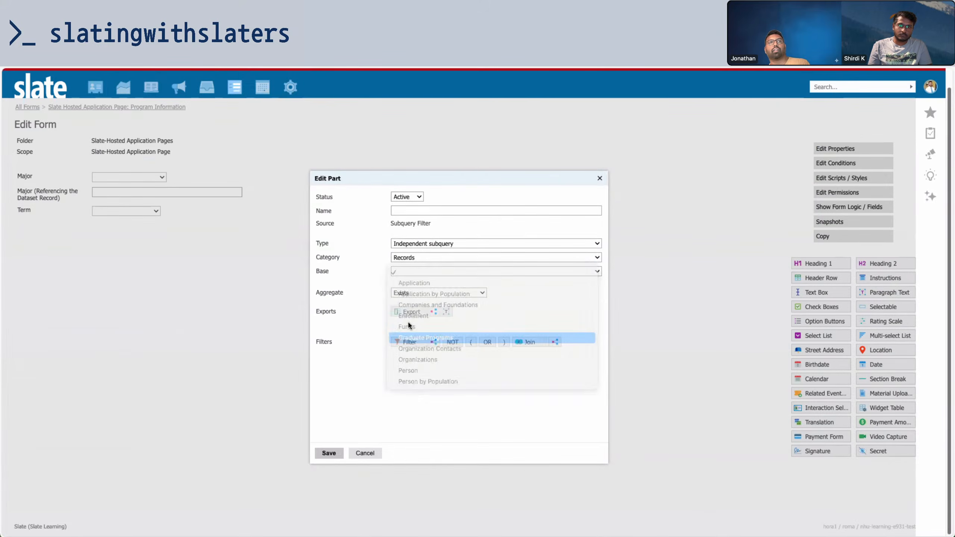
Filter the subquery to Graduate Degree Type IN Computer Science
{"action": "left_click", "coordinate": [408, 342]}
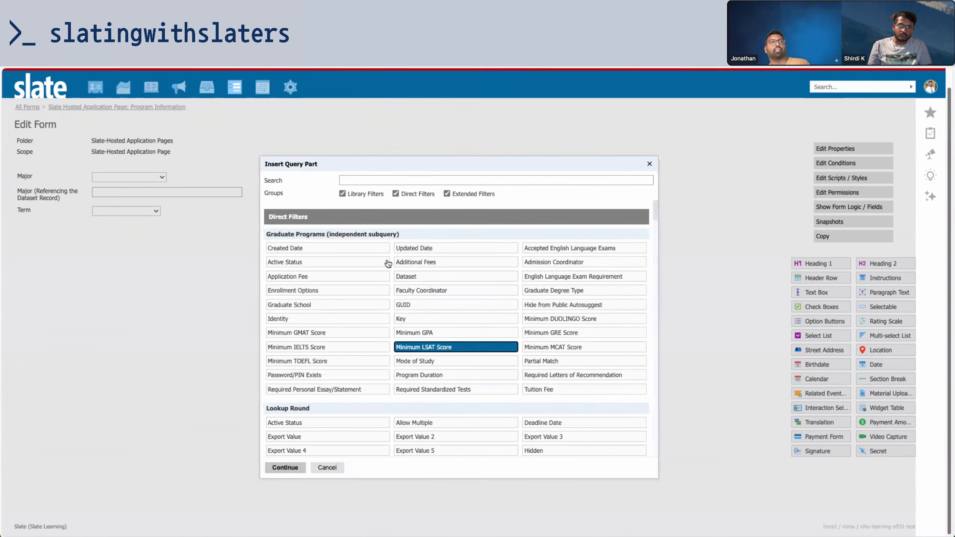
{"action": "left_click", "coordinate": [386, 181]}
{"action": "type", "text": "deg"}
{"action": "left_click", "coordinate": [372, 243]}
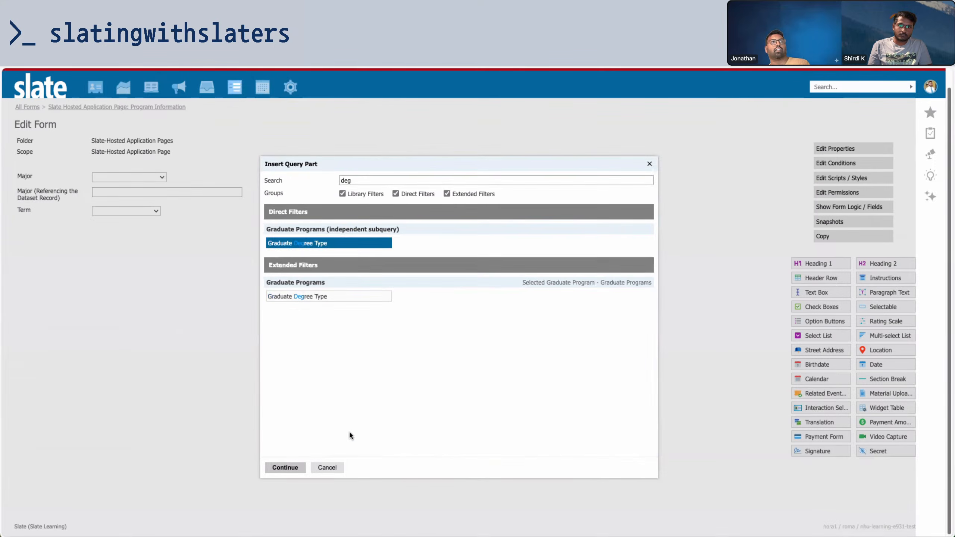
{"action": "left_click", "coordinate": [285, 468]}
{"action": "left_click", "coordinate": [418, 295]}
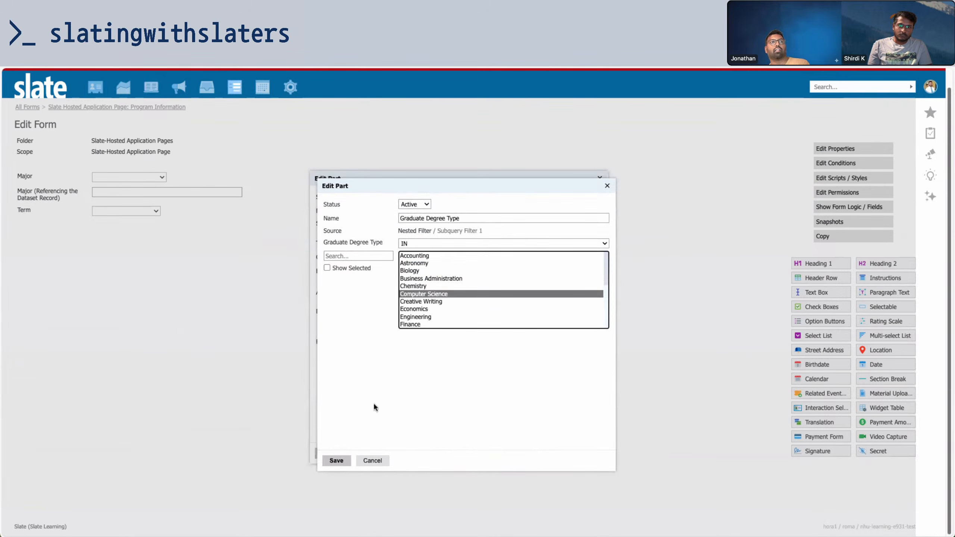
{"action": "left_click", "coordinate": [340, 461]}
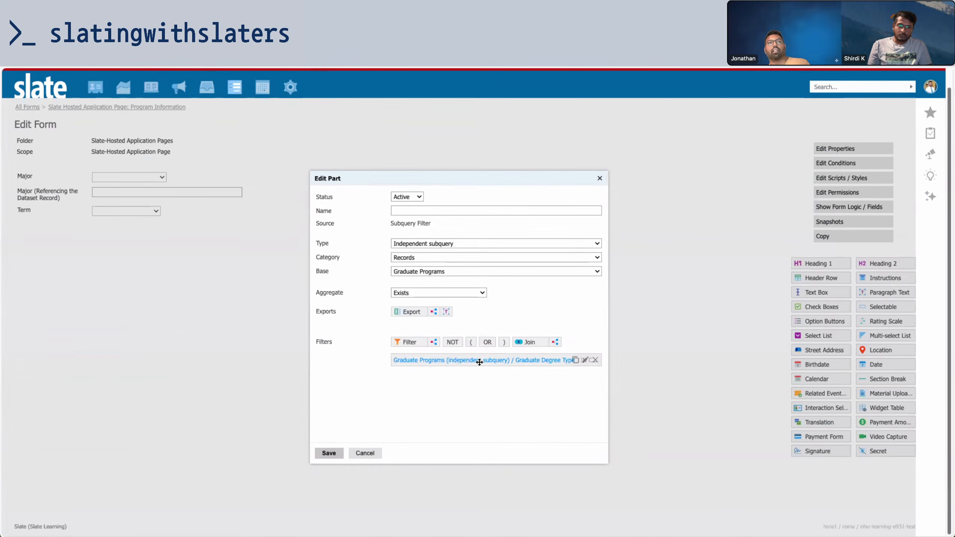
Try adding a Graduate Programs Key filter, then cancel it
{"action": "left_click", "coordinate": [414, 341]}
{"action": "type", "text": "key"}
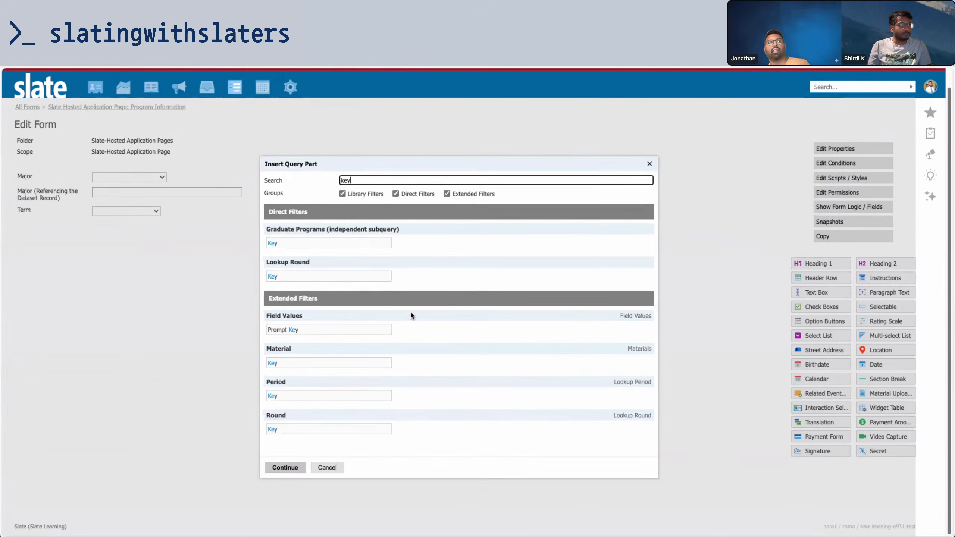
{"action": "left_click", "coordinate": [361, 242]}
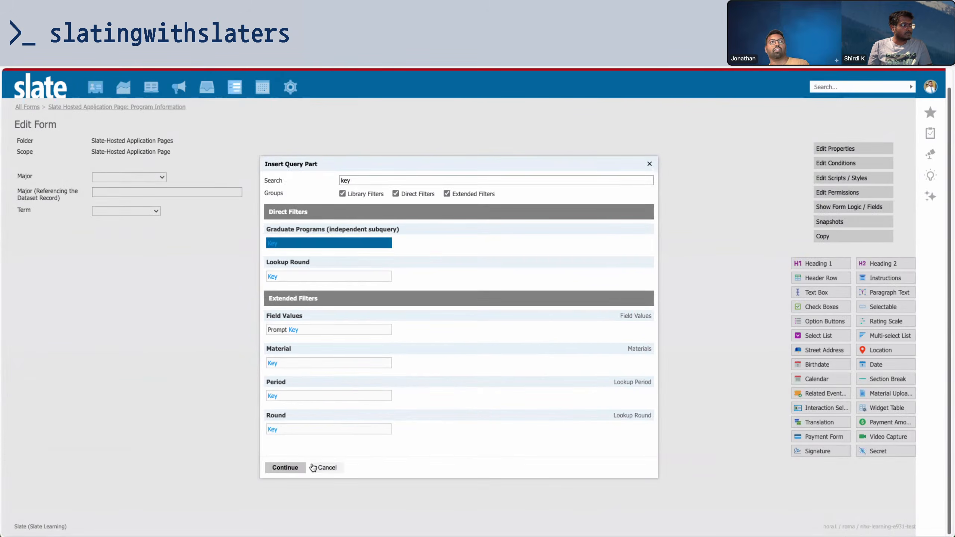
{"action": "left_click", "coordinate": [296, 470]}
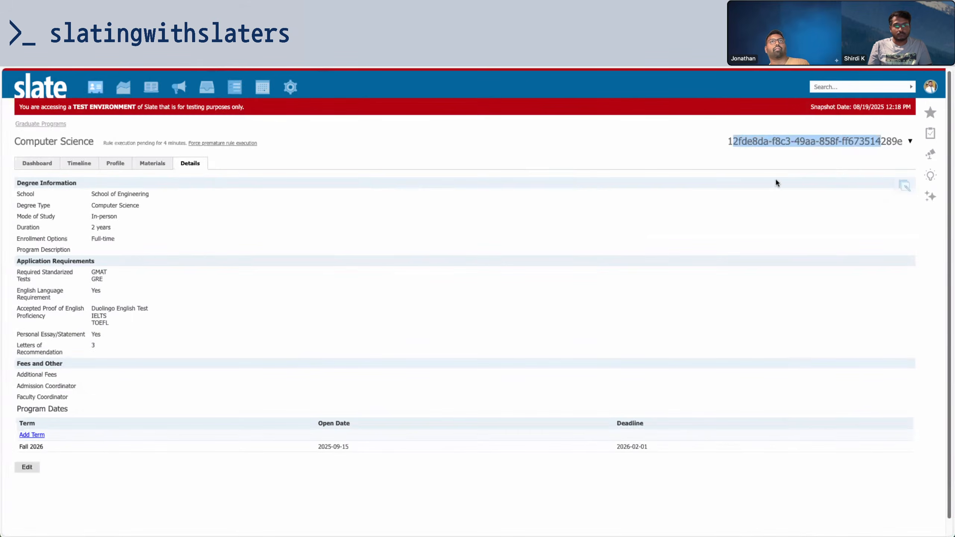
{"action": "left_click", "coordinate": [743, 143]}
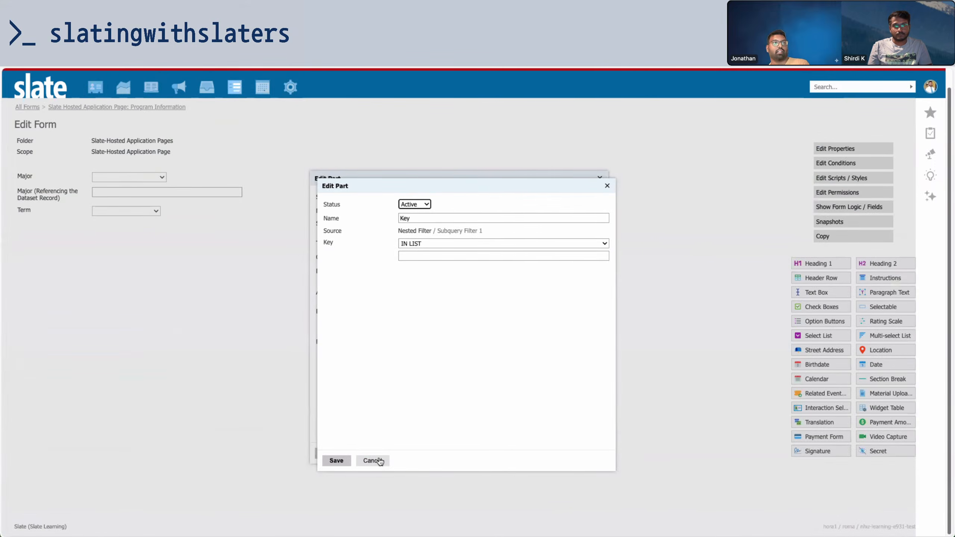
{"action": "left_click", "coordinate": [380, 461]}
{"action": "left_click", "coordinate": [332, 468]}
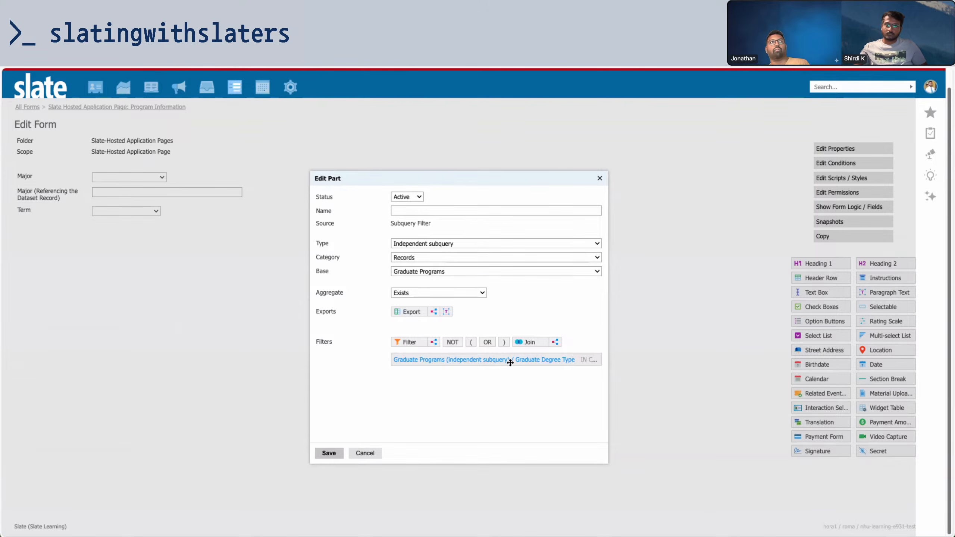
{"action": "left_click_drag", "start_coordinate": [510, 362], "coordinate": [517, 360]}
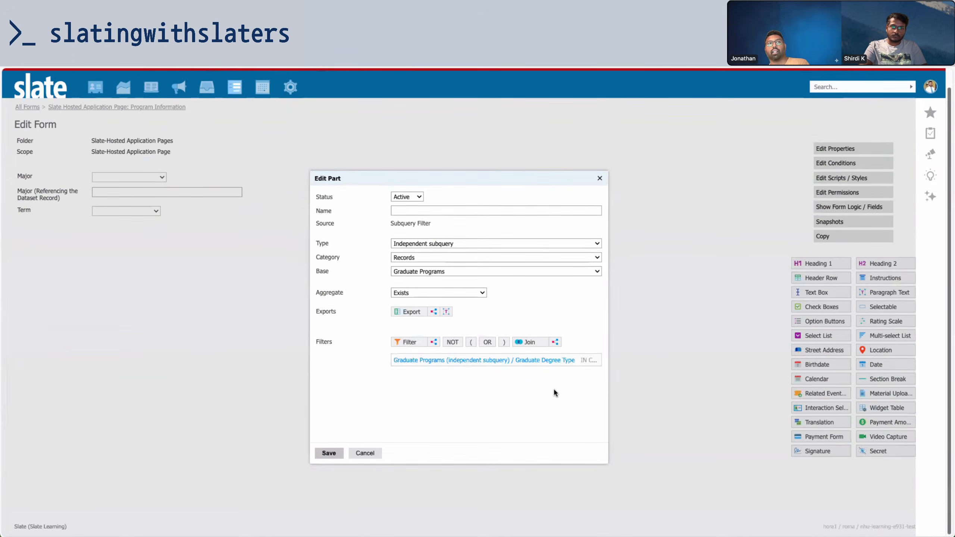
Add a subquery join to Graduate Program Dates
{"action": "left_click", "coordinate": [555, 342]}
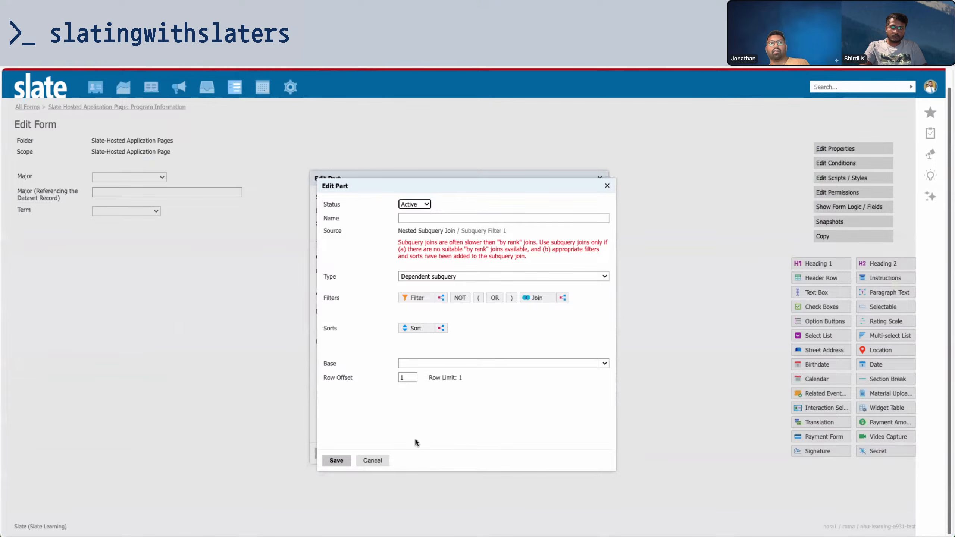
{"action": "left_click", "coordinate": [372, 460]}
{"action": "left_click", "coordinate": [557, 339]}
{"action": "left_click", "coordinate": [452, 305]}
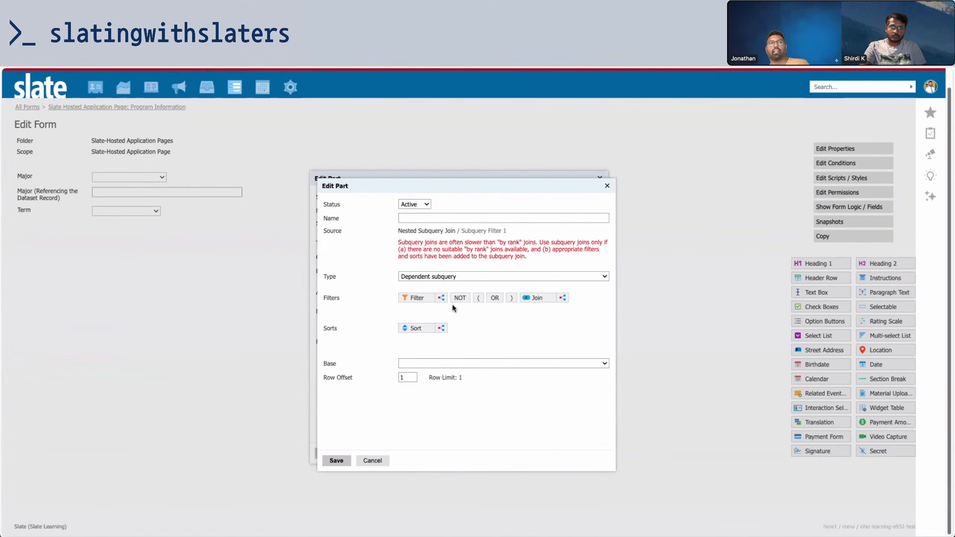
{"action": "left_click", "coordinate": [536, 298]}
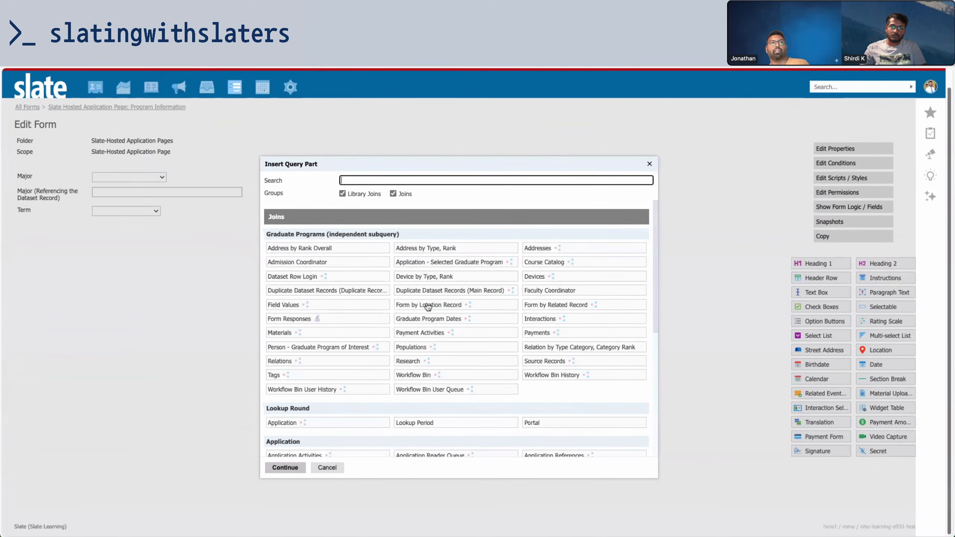
{"action": "left_click", "coordinate": [444, 319]}
{"action": "left_click", "coordinate": [284, 467]}
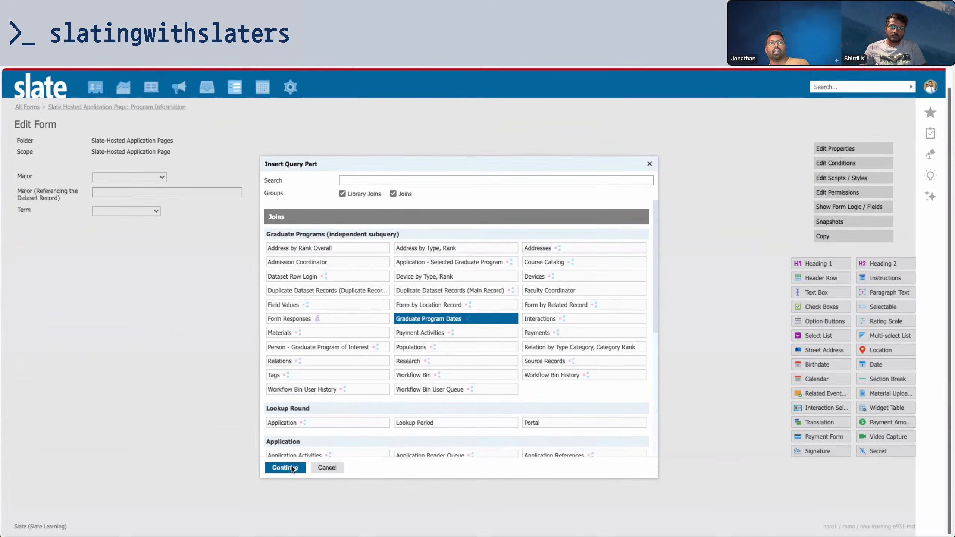
{"action": "left_click", "coordinate": [344, 468]}
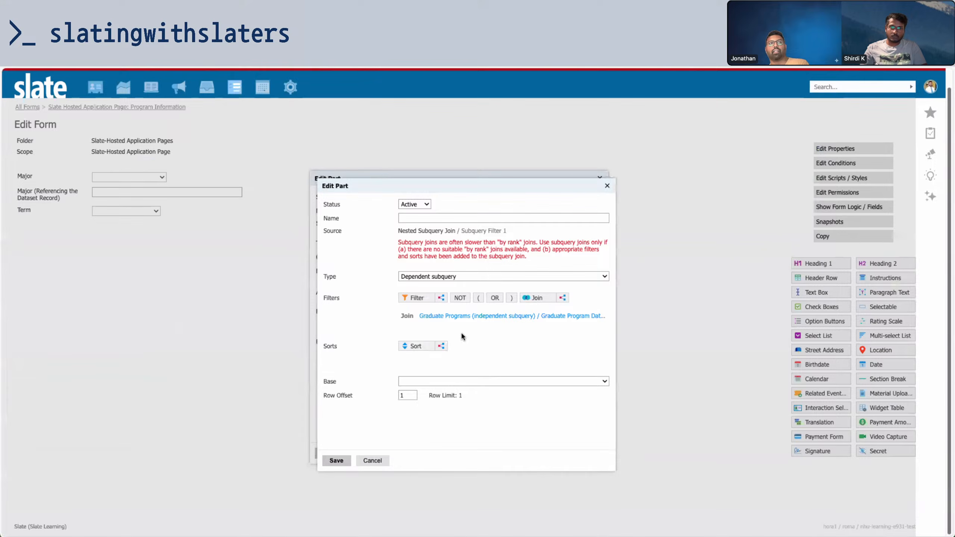
Add Graduate Program Dates App Term and Lookup Round Export Value exports to a nested subquery
{"action": "left_click", "coordinate": [440, 298]}
{"action": "left_click", "coordinate": [427, 299]}
{"action": "type", "text": "term"}
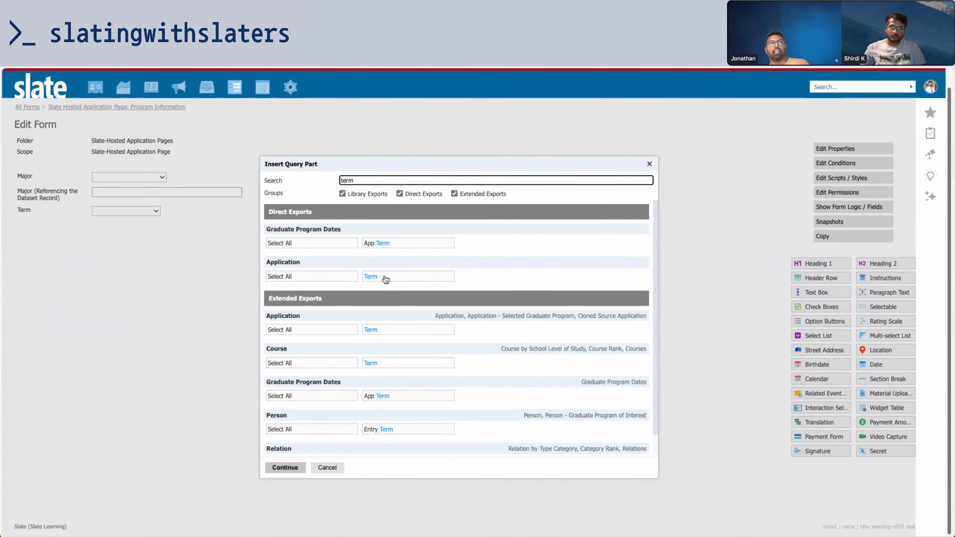
{"action": "left_click", "coordinate": [385, 246]}
{"action": "left_click_drag", "start_coordinate": [360, 179], "coordinate": [327, 179]}
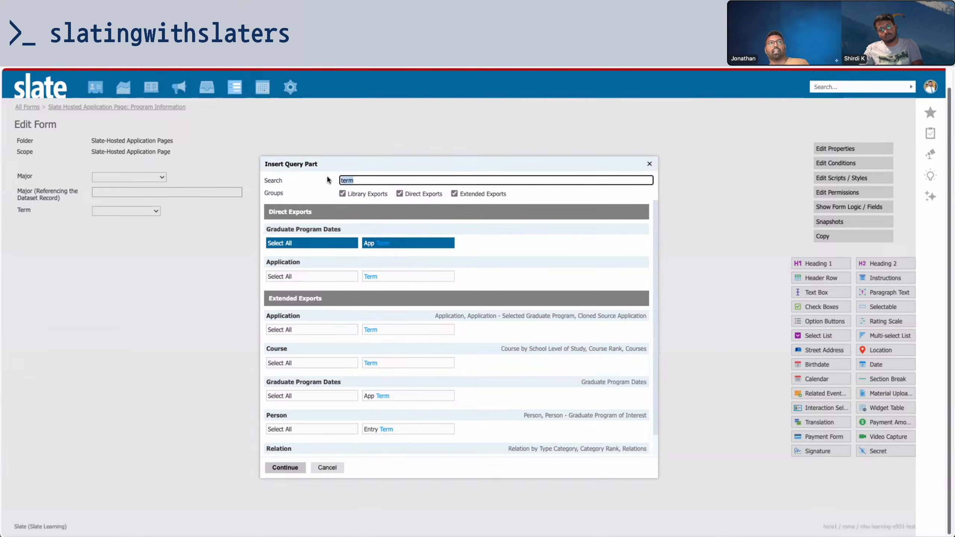
{"action": "type", "text": "ex"}
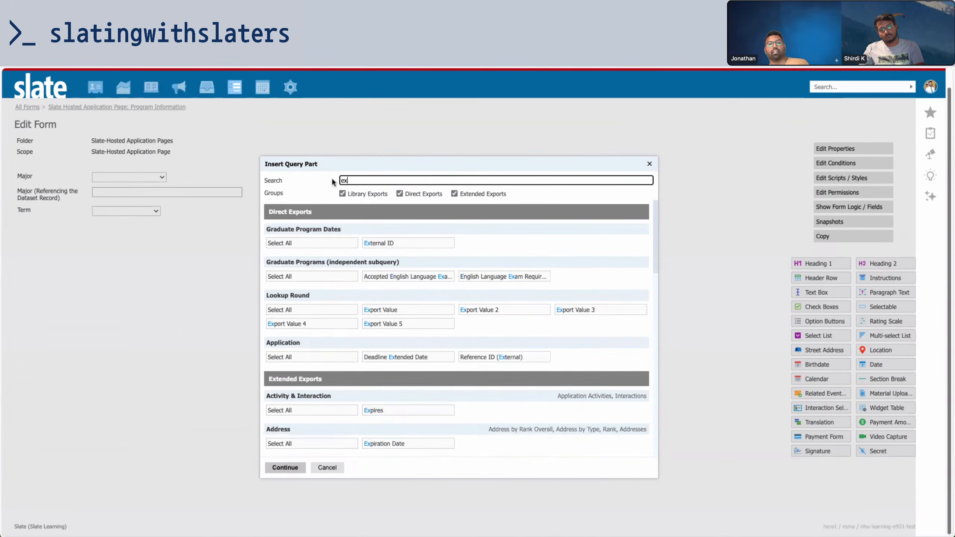
{"action": "left_click", "coordinate": [394, 310]}
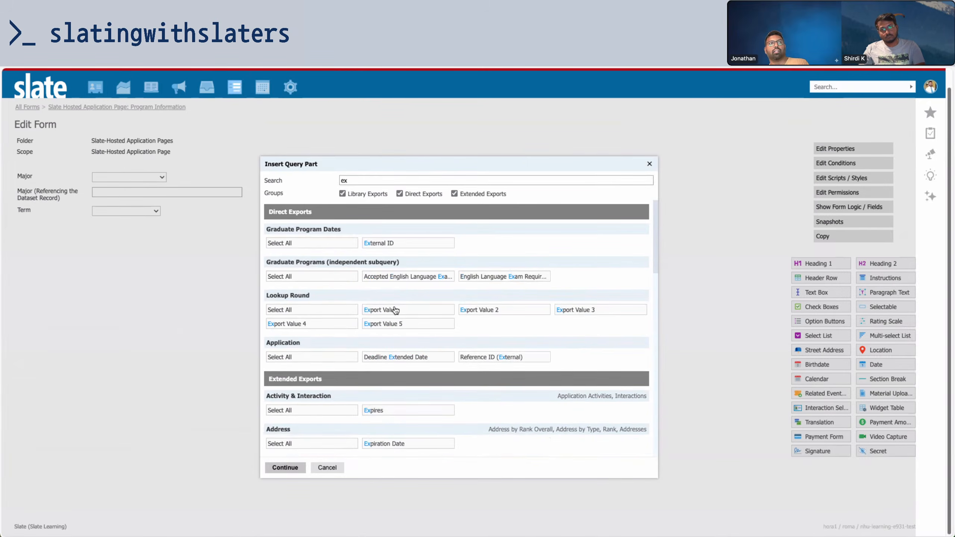
{"action": "left_click", "coordinate": [302, 467]}
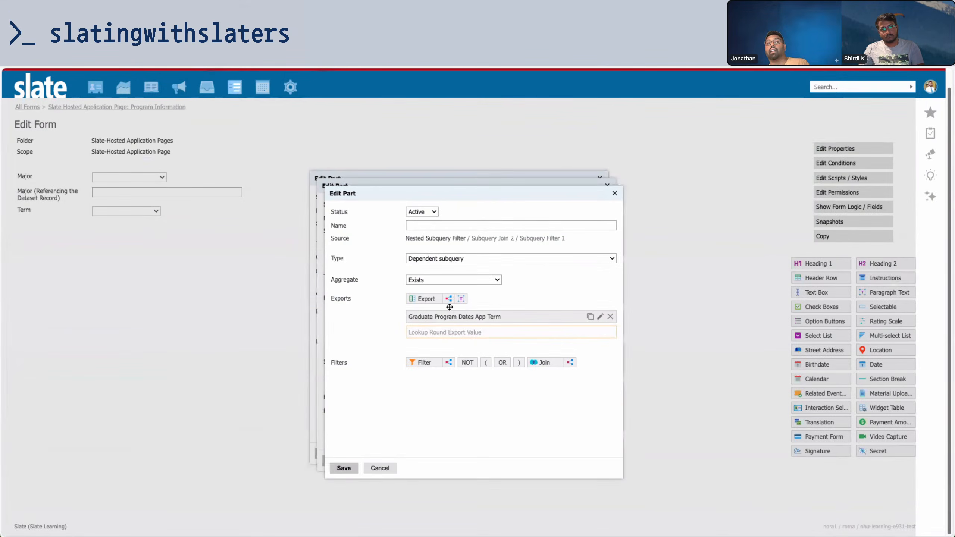
Set the aggregate to Comparison with App Term equal to Lookup Round Export Value
{"action": "left_click", "coordinate": [449, 279]}
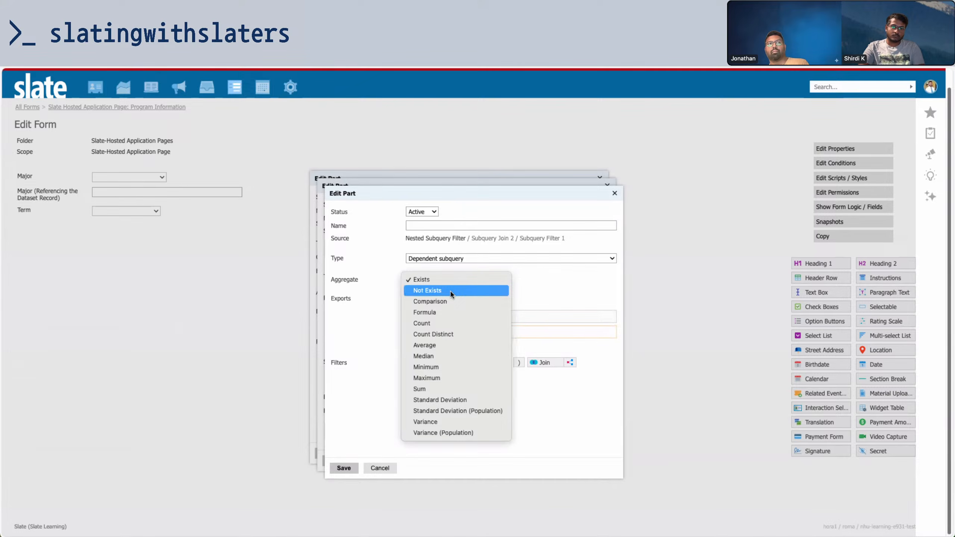
{"action": "left_click", "coordinate": [447, 312]}
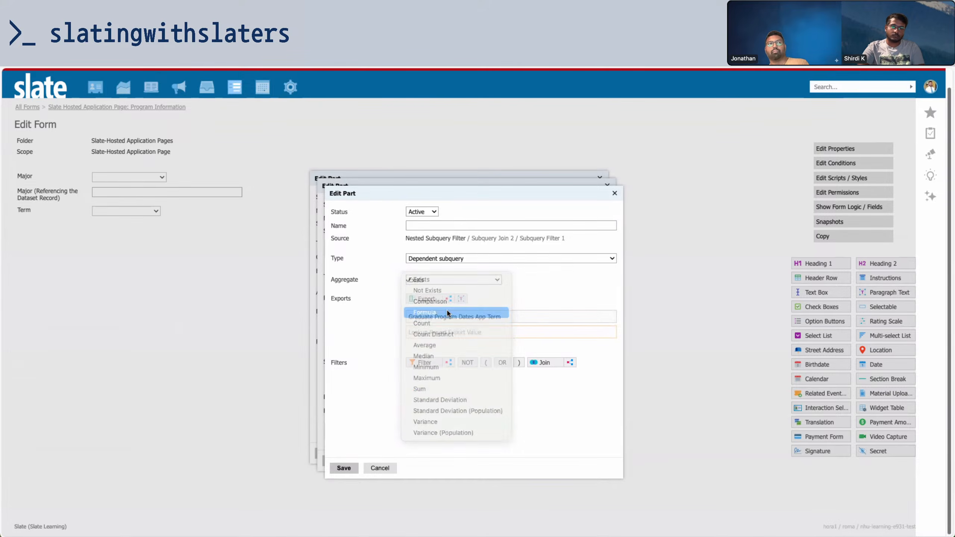
{"action": "left_click", "coordinate": [449, 285]}
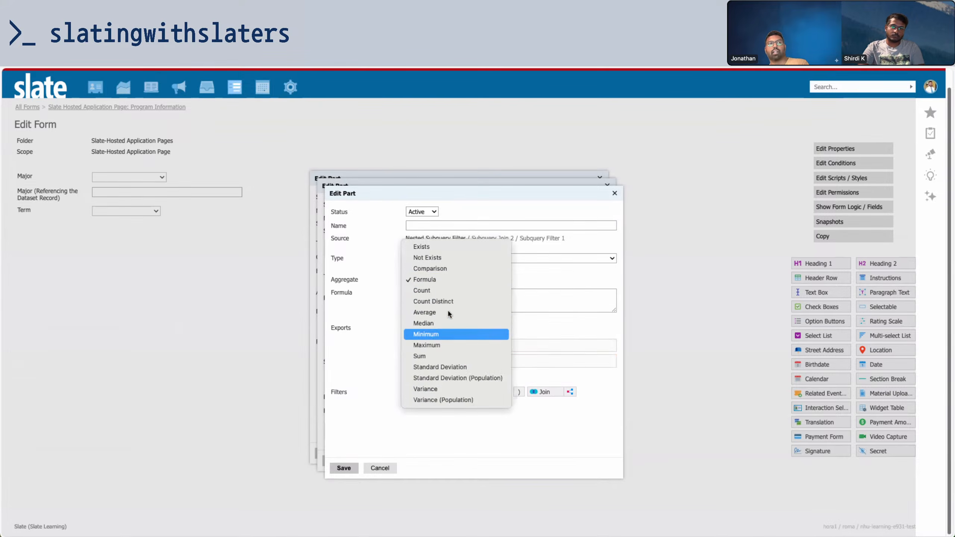
{"action": "key", "text": "Return"}
{"action": "left_click", "coordinate": [448, 294]}
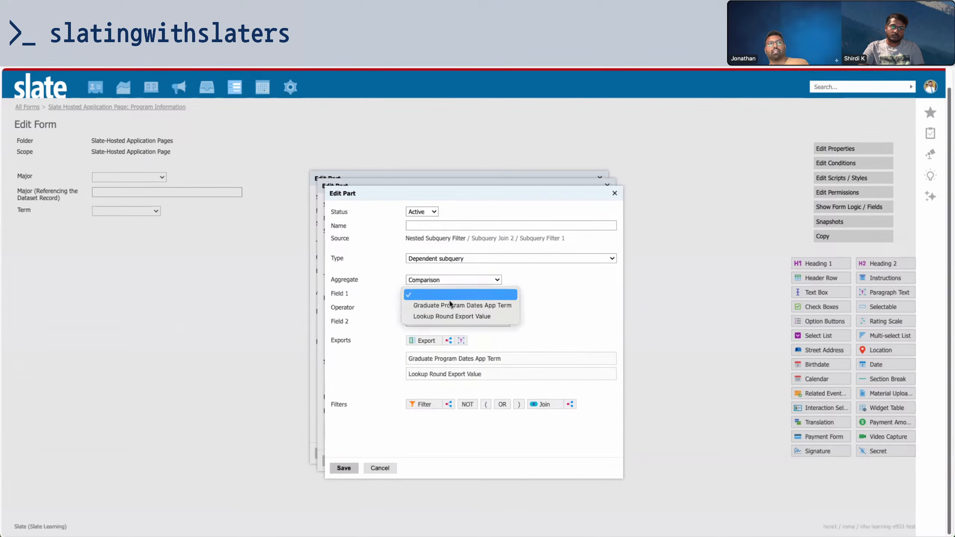
{"action": "left_click", "coordinate": [449, 304]}
{"action": "left_click", "coordinate": [449, 320]}
{"action": "left_click", "coordinate": [445, 343]}
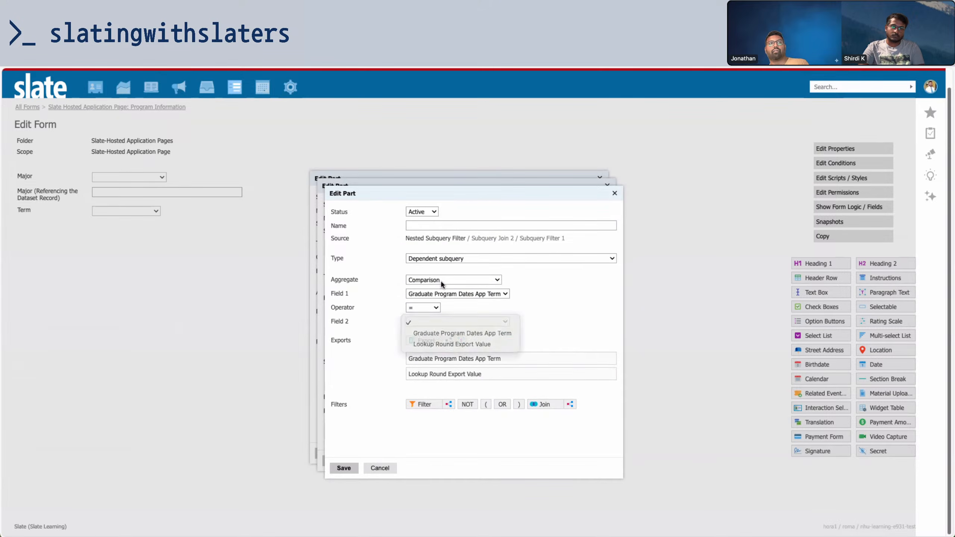
Name the comparison filter 'Match App Round & Term' and save it
{"action": "left_click", "coordinate": [443, 225]}
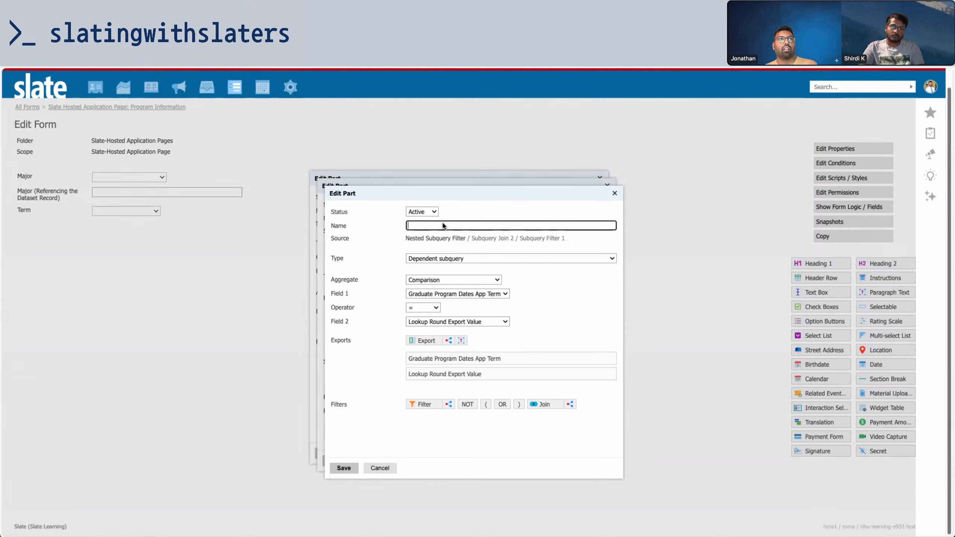
{"action": "type", "text": "M"}
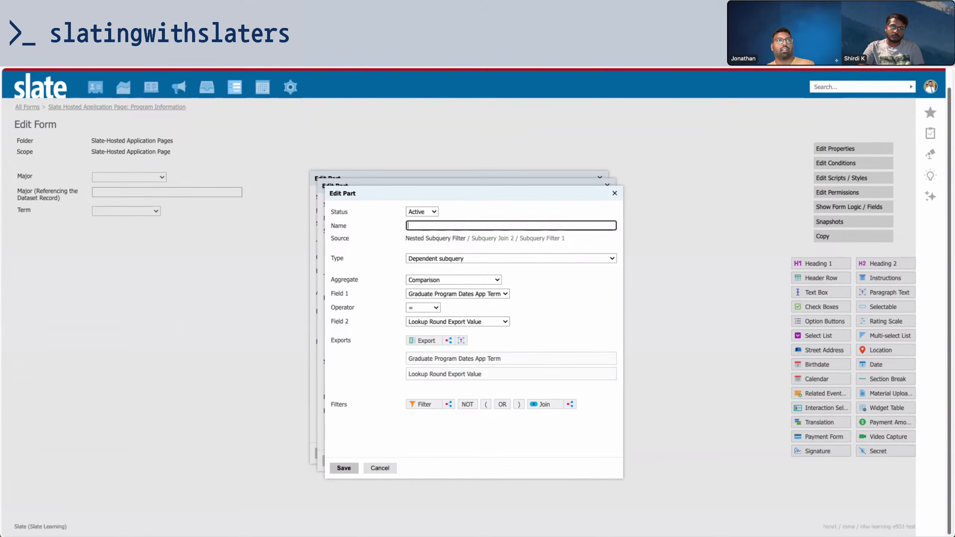
{"action": "type", "text": "Mat"}
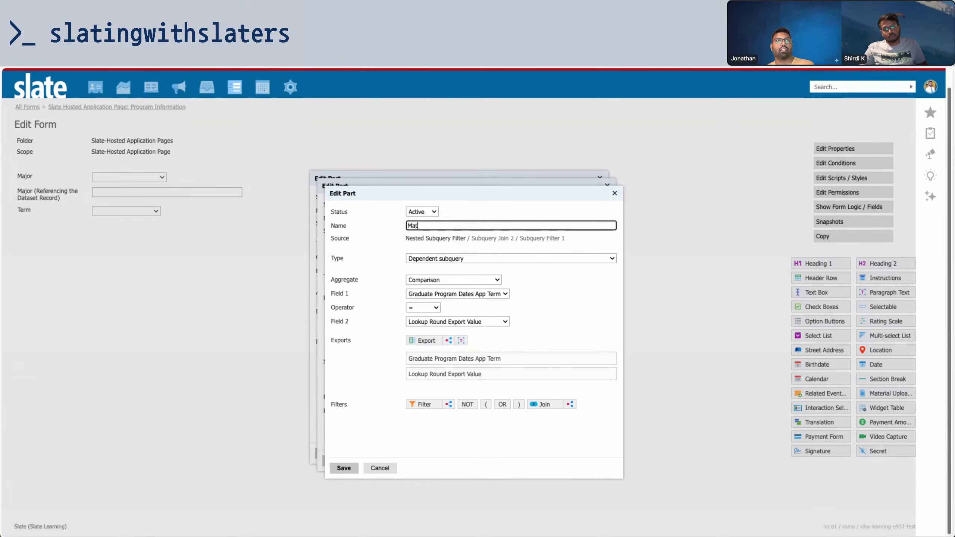
{"action": "type", "text": "ch Rou"}
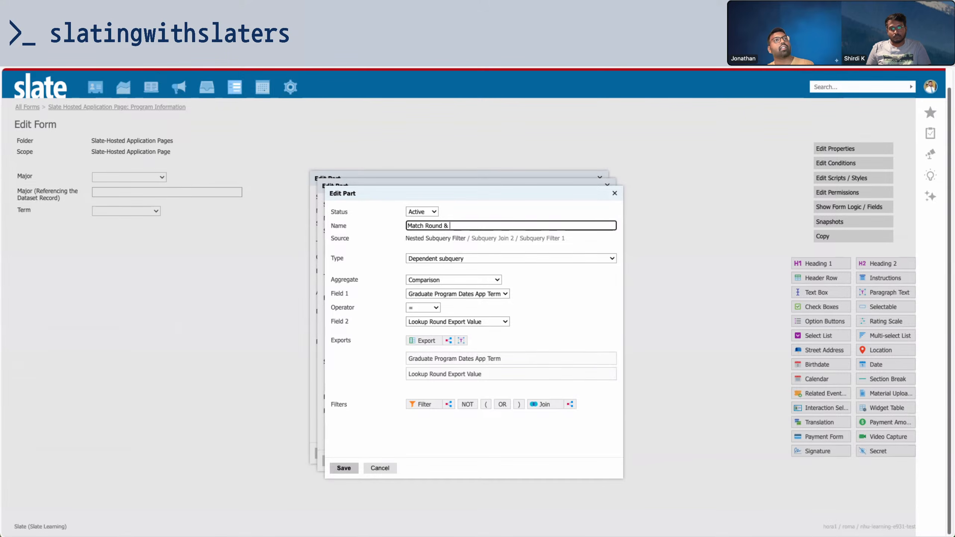
{"action": "type", "text": "nd & "}
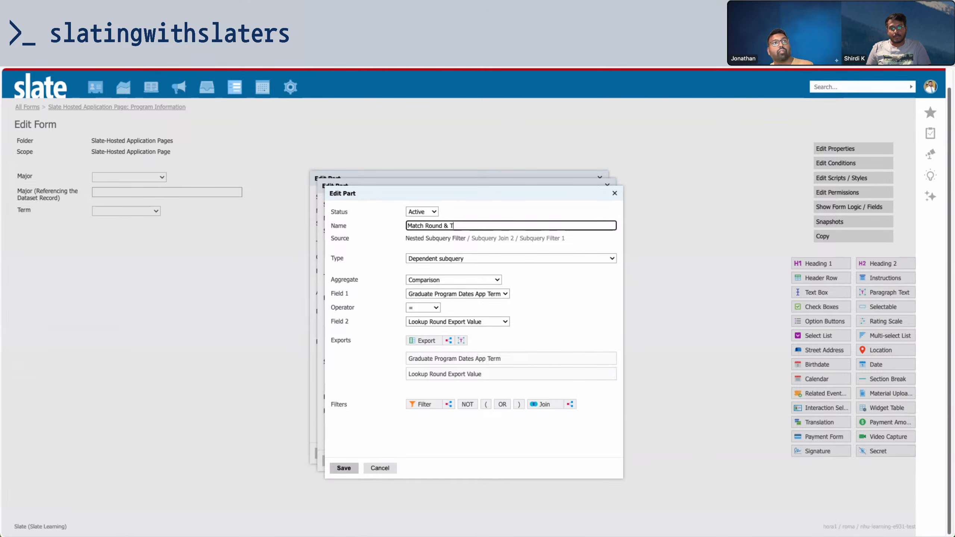
{"action": "type", "text": "Term in Ent"}
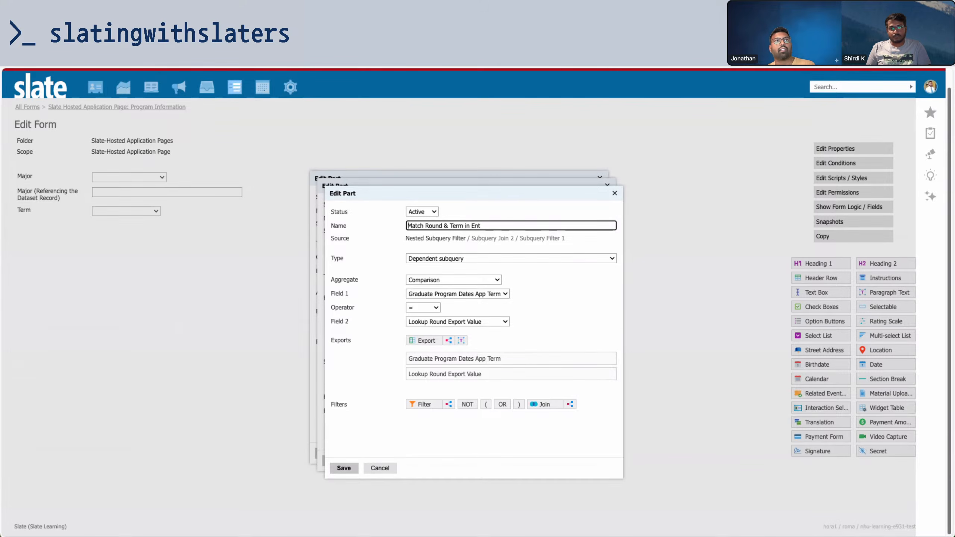
{"action": "type", "text": "a"}
{"action": "key", "text": "BackSpace"}
{"action": "left_click", "coordinate": [425, 226]}
{"action": "type", "text": "a"}
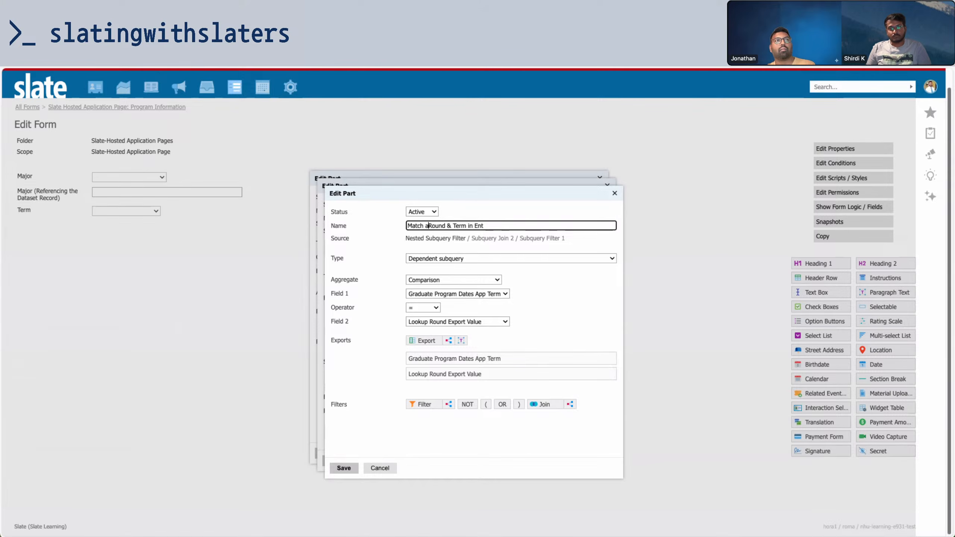
{"action": "key", "text": "BackSpace"}
{"action": "type", "text": "App"}
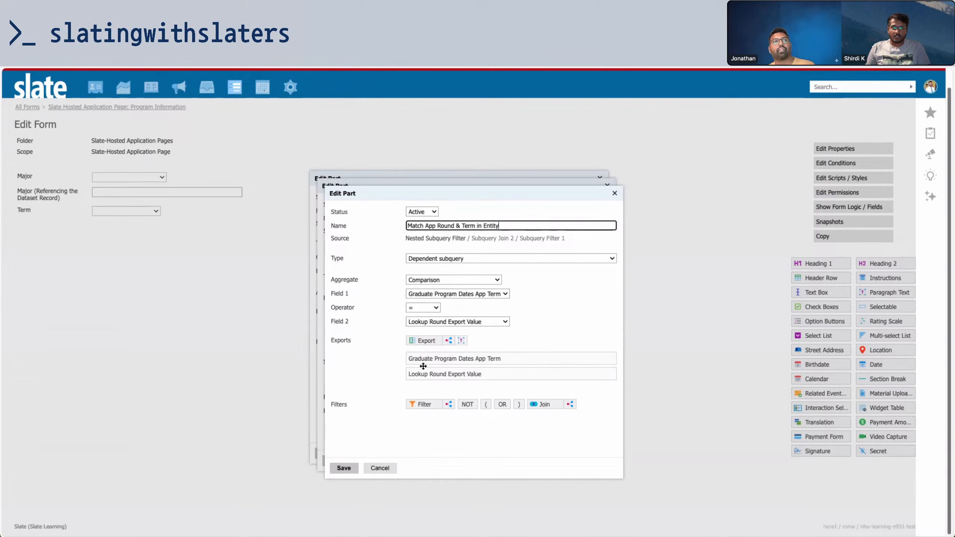
{"action": "left_click", "coordinate": [342, 467]}
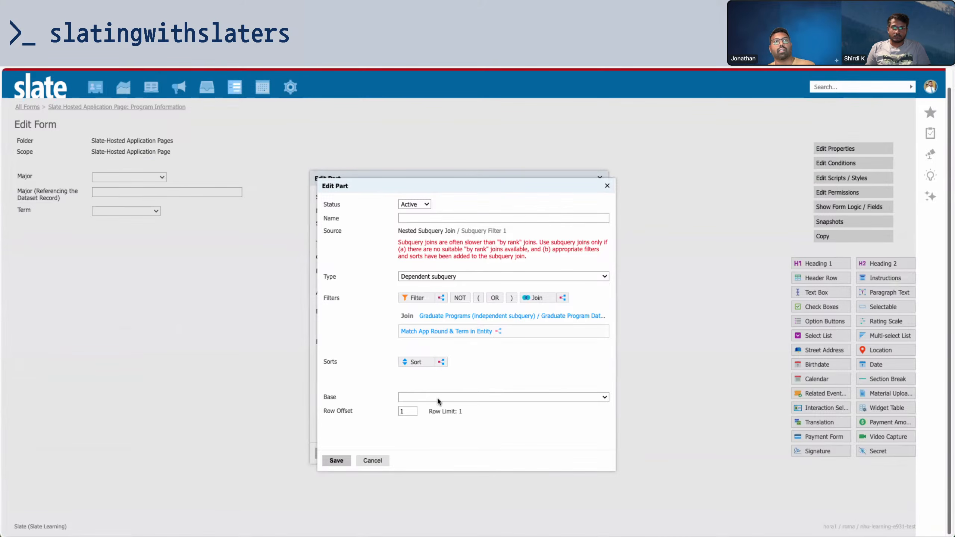
Base the join on Graduate Program Dates and open the Computer Science record
{"action": "left_click", "coordinate": [437, 398]}
{"action": "left_click", "coordinate": [437, 405]}
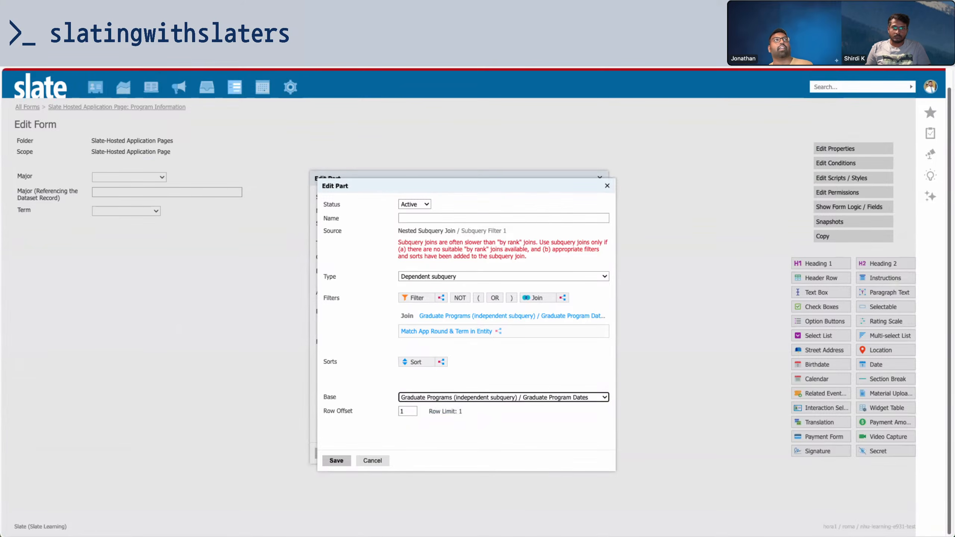
{"action": "left_click", "coordinate": [150, 30]}
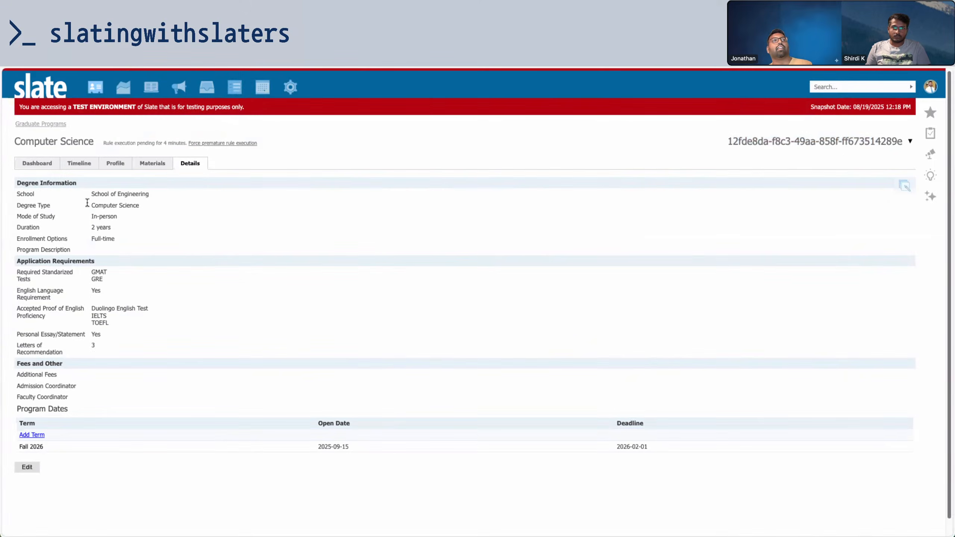
Add a Fall 2026 program dates record with an open date of March 1, 2025
{"action": "left_click", "coordinate": [31, 435]}
{"action": "left_click", "coordinate": [408, 195]}
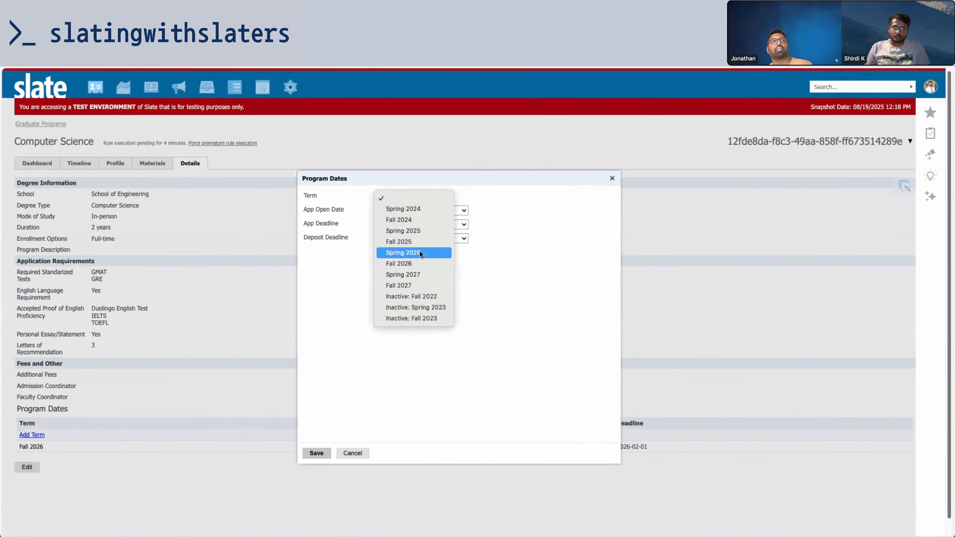
{"action": "left_click", "coordinate": [413, 264]}
{"action": "left_click", "coordinate": [407, 213]}
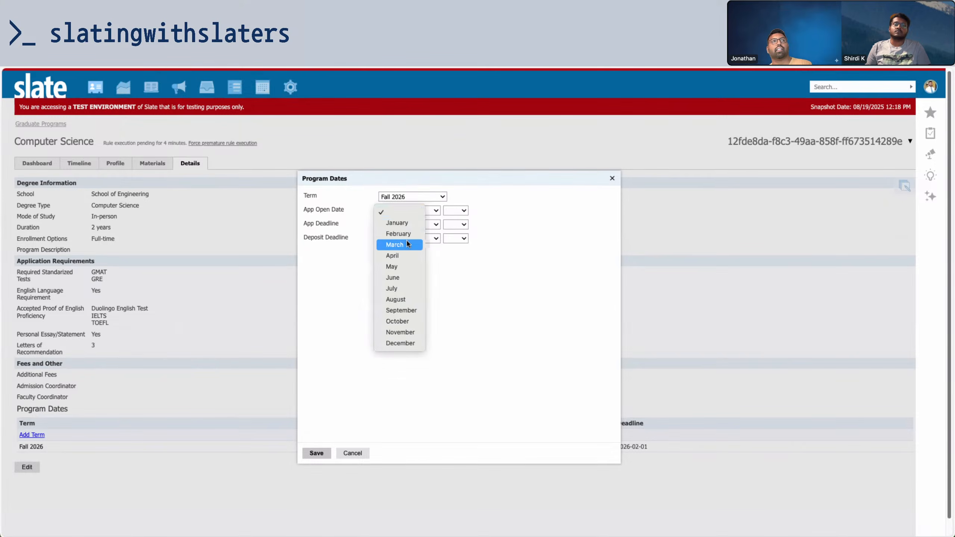
{"action": "left_click", "coordinate": [410, 244]}
{"action": "left_click", "coordinate": [434, 213]}
{"action": "left_click", "coordinate": [434, 220]}
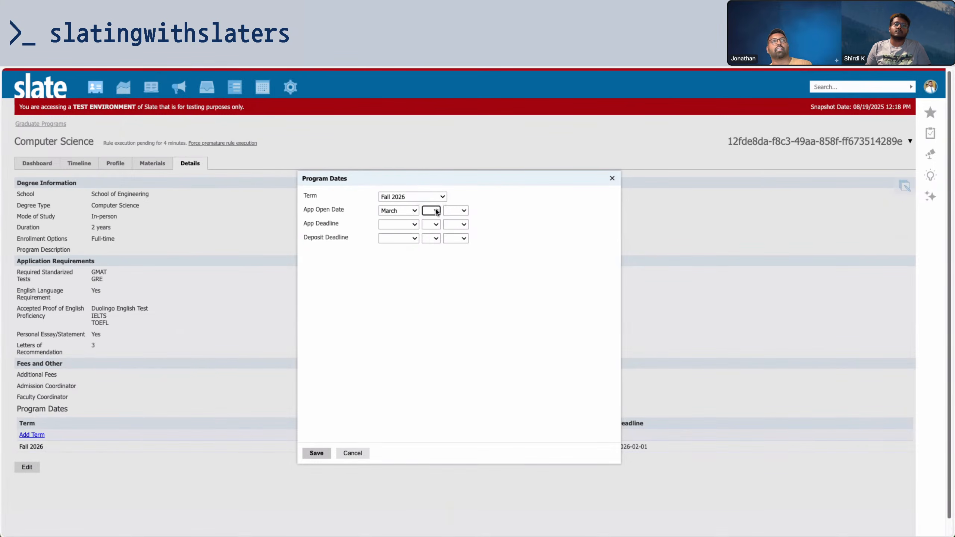
{"action": "left_click", "coordinate": [436, 212]}
{"action": "left_click", "coordinate": [431, 222]}
{"action": "left_click", "coordinate": [455, 211]}
{"action": "left_click", "coordinate": [455, 211]}
{"action": "left_click", "coordinate": [455, 211]}
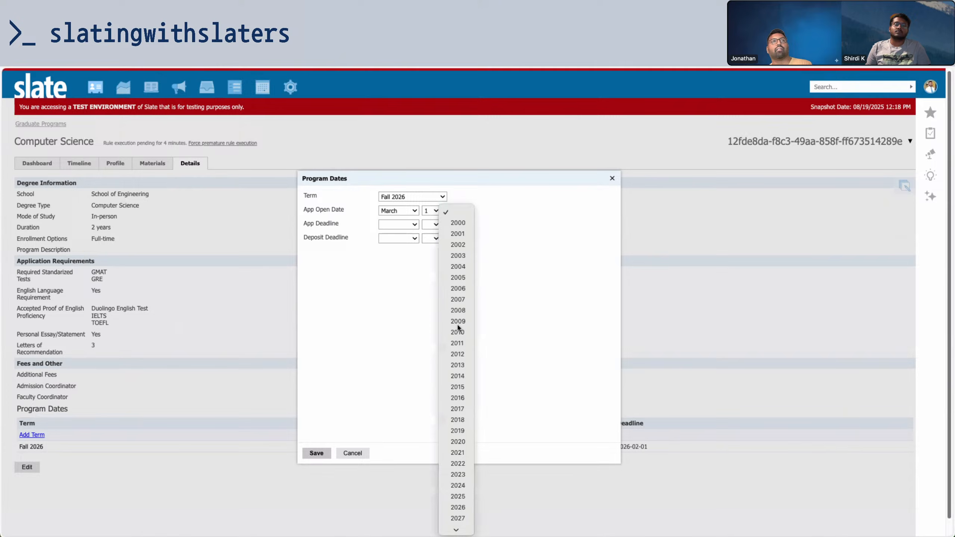
{"action": "left_click", "coordinate": [457, 496]}
Give the new record a deadline of April 2, 2026 and save it
{"action": "left_click", "coordinate": [414, 225]}
{"action": "left_click", "coordinate": [404, 271]}
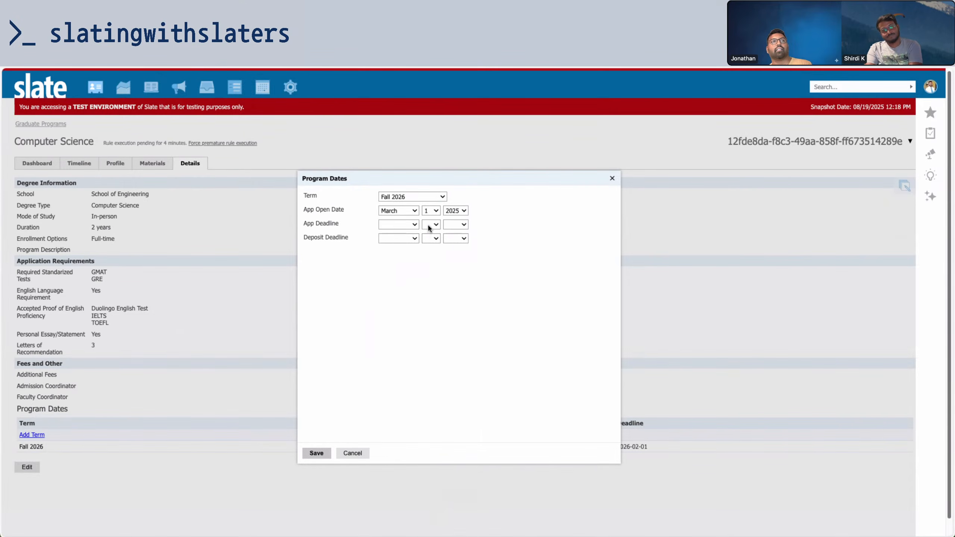
{"action": "left_click", "coordinate": [431, 225]}
{"action": "left_click", "coordinate": [431, 246]}
{"action": "left_click", "coordinate": [455, 224]}
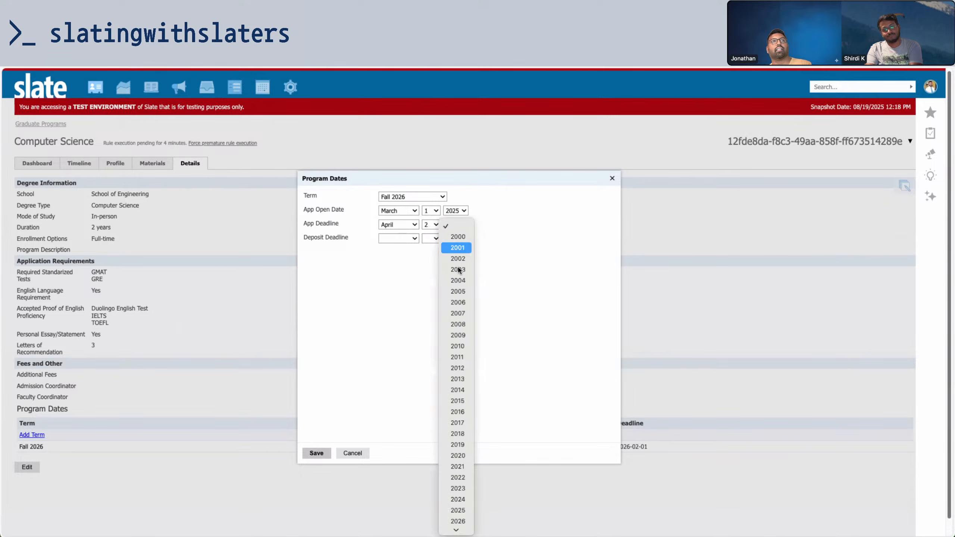
{"action": "left_click", "coordinate": [456, 522]}
{"action": "left_click", "coordinate": [317, 452]}
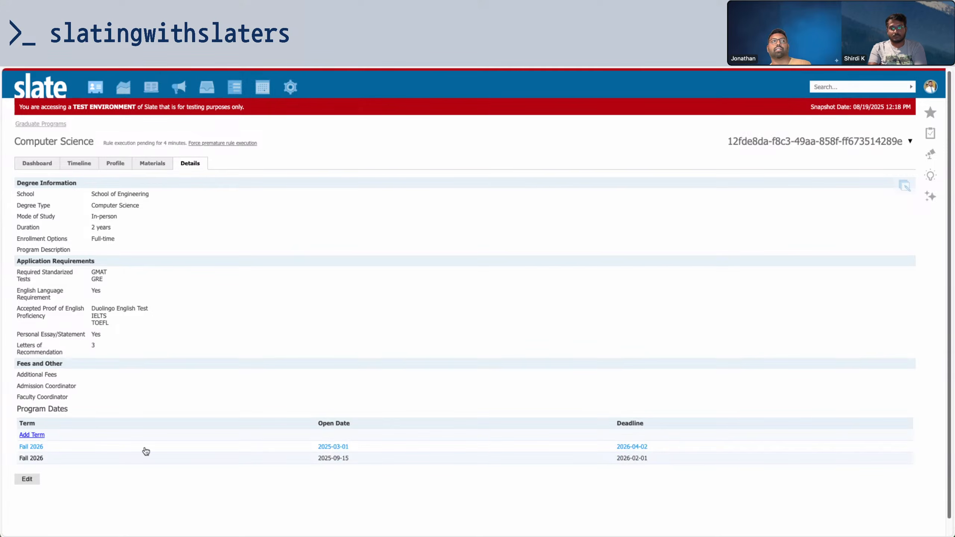
Delete the duplicate Fall 2026 dates record and return to the Program Dates widget form
{"action": "left_click", "coordinate": [308, 456]}
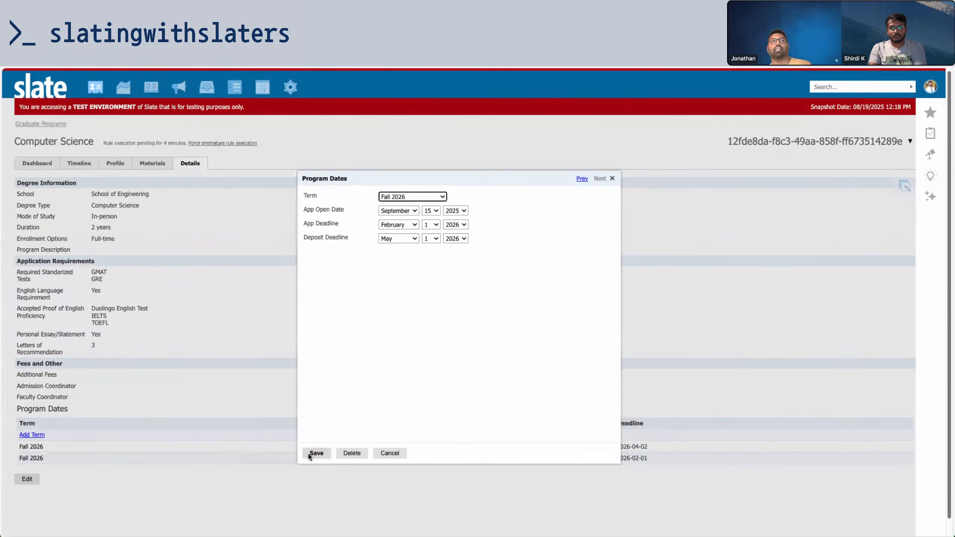
{"action": "left_click", "coordinate": [390, 457]}
{"action": "left_click", "coordinate": [344, 447]}
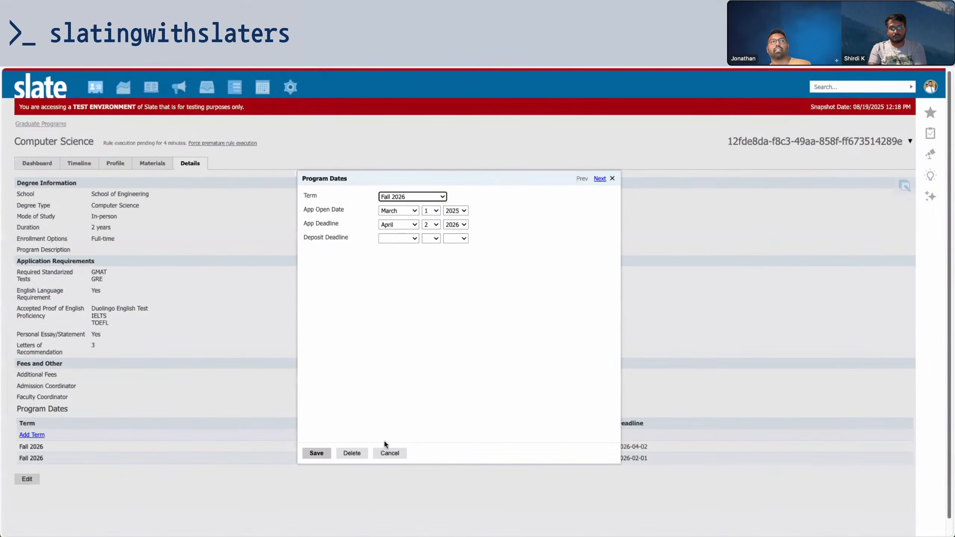
{"action": "left_click", "coordinate": [351, 453]}
{"action": "left_click", "coordinate": [562, 96]}
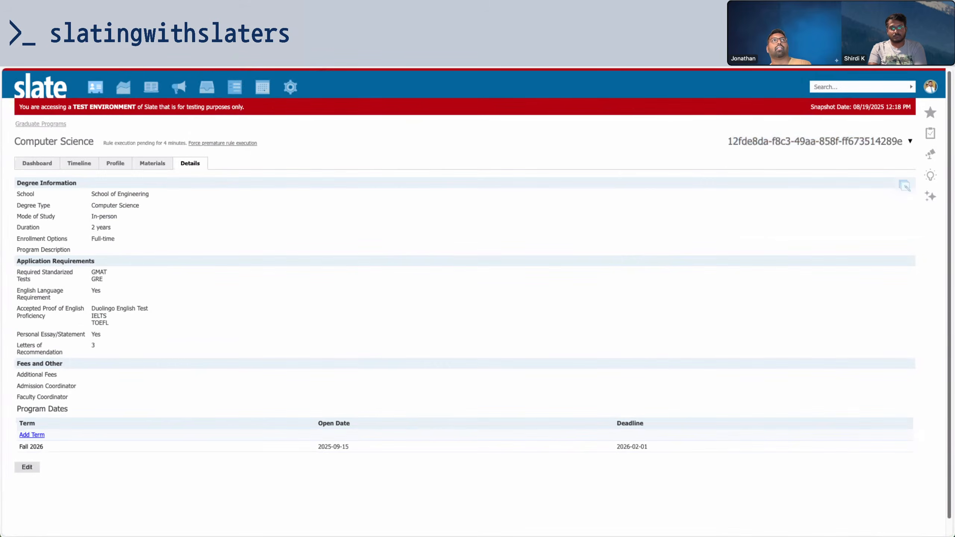
{"action": "key", "text": "ctrl+Tab"}
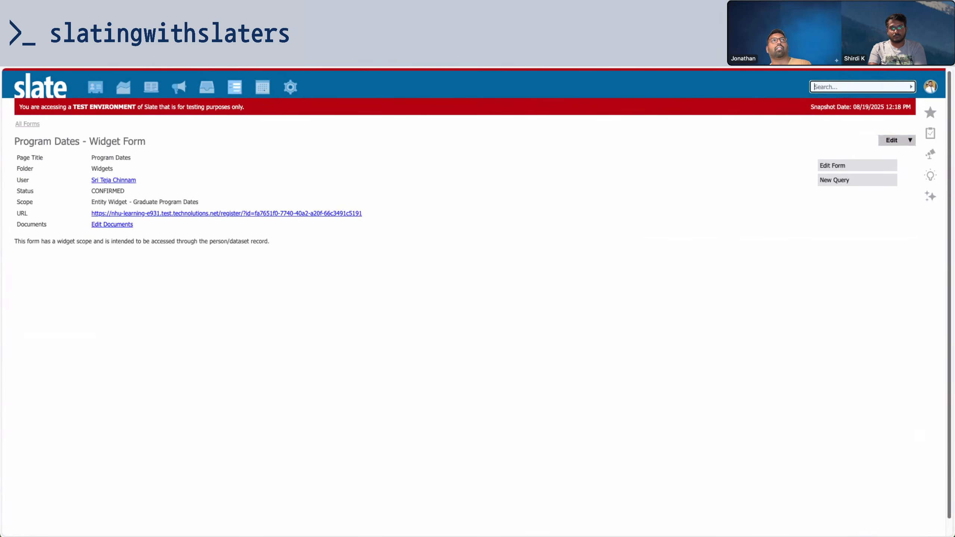
{"action": "key", "text": "ctrl+Tab"}
{"action": "key", "text": "ctrl+Tab"}
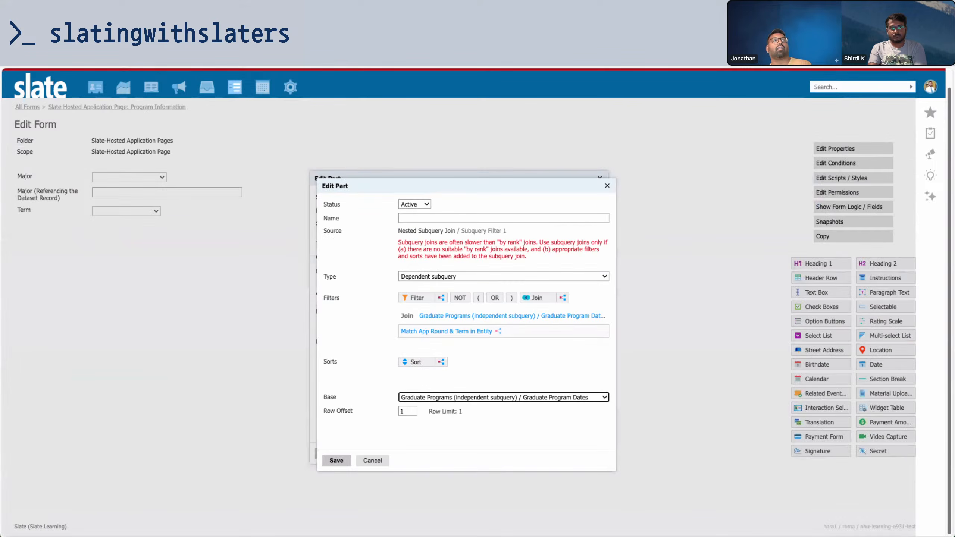
Name the Graduate Program Dates join 'Program Dates' and save it
{"action": "left_click", "coordinate": [418, 218]}
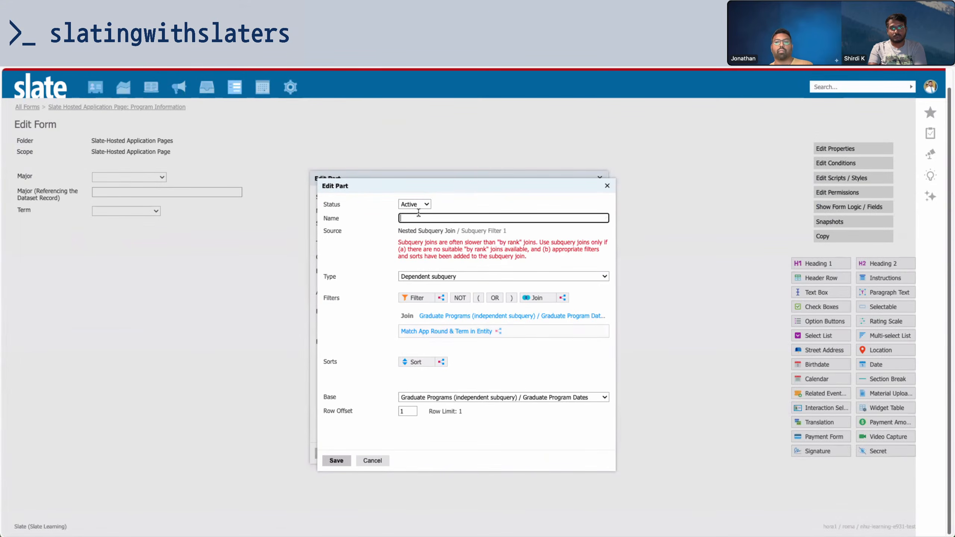
{"action": "type", "text": "Program Dates"}
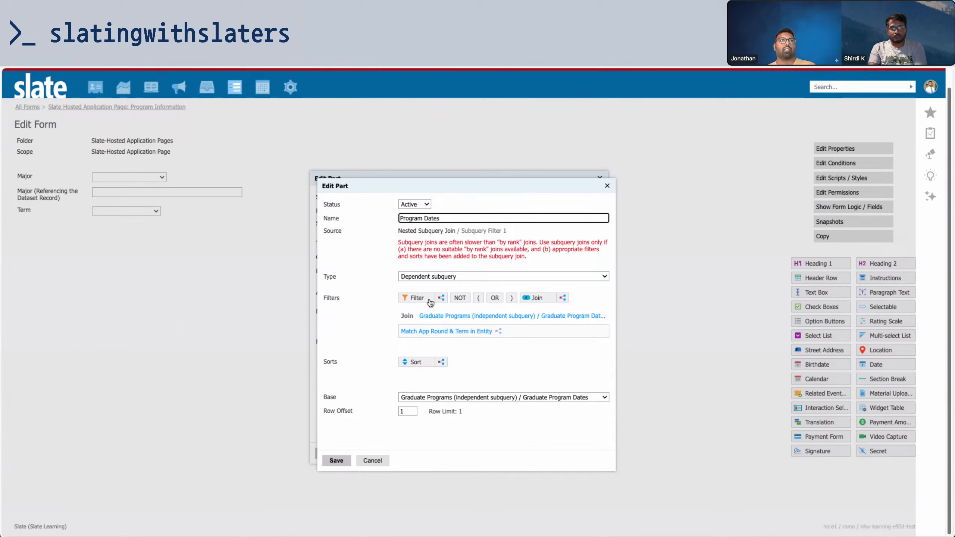
{"action": "left_click", "coordinate": [336, 461]}
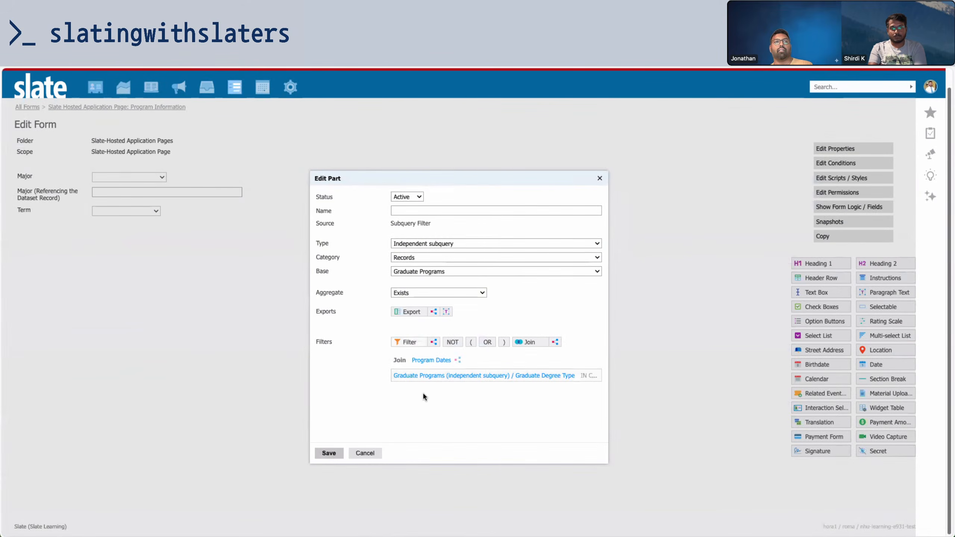
Add a subquery filter requiring App Open Date on or before today
{"action": "left_click", "coordinate": [841, 182]}
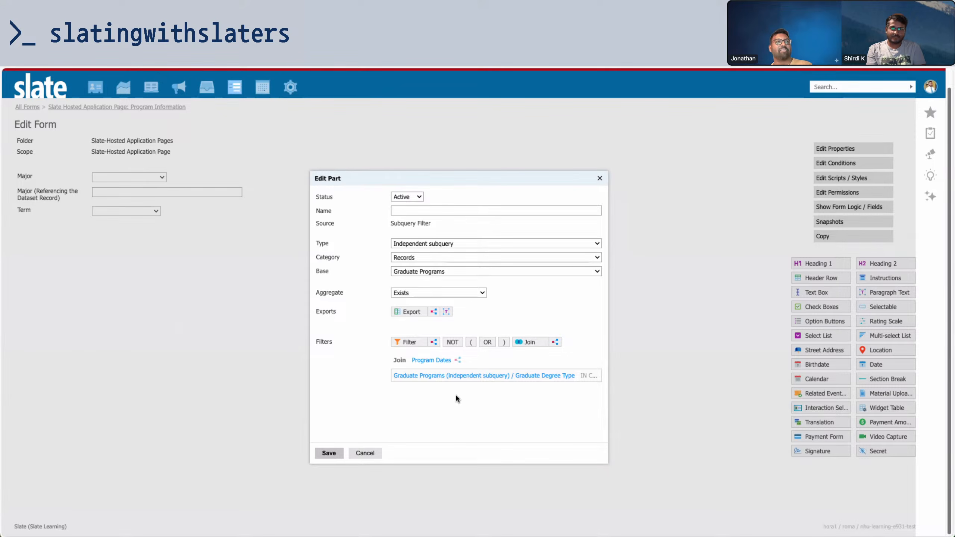
{"action": "left_click", "coordinate": [410, 342]}
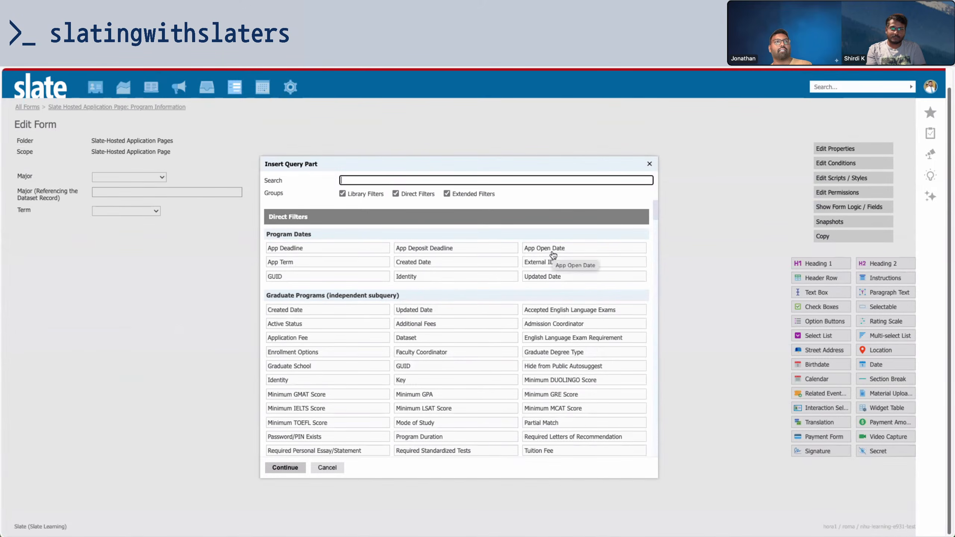
{"action": "left_click", "coordinate": [553, 251]}
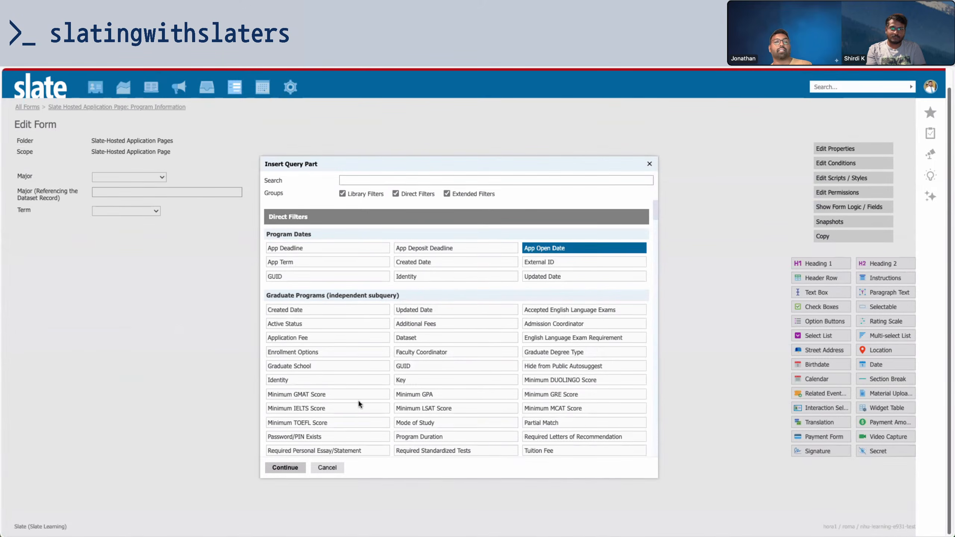
{"action": "left_click", "coordinate": [286, 467]}
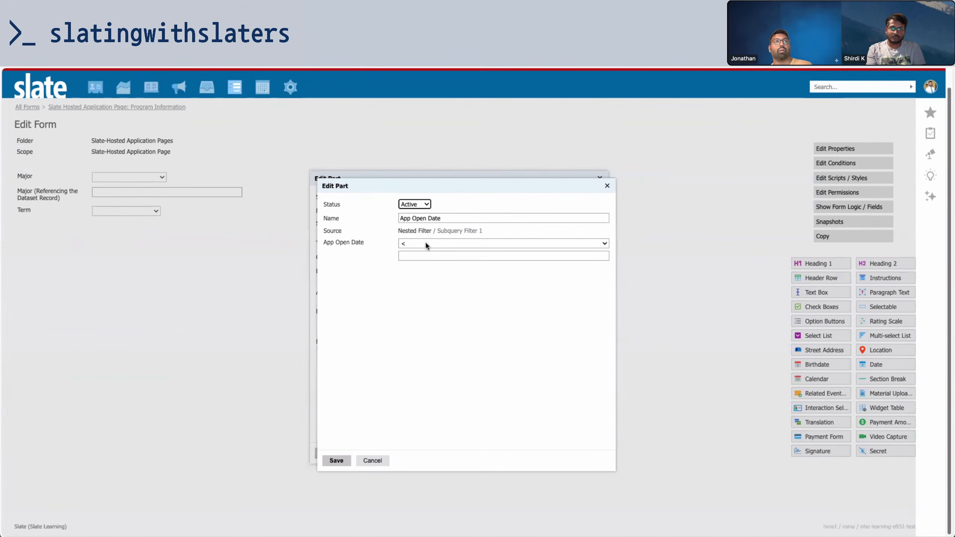
{"action": "left_click", "coordinate": [426, 244]}
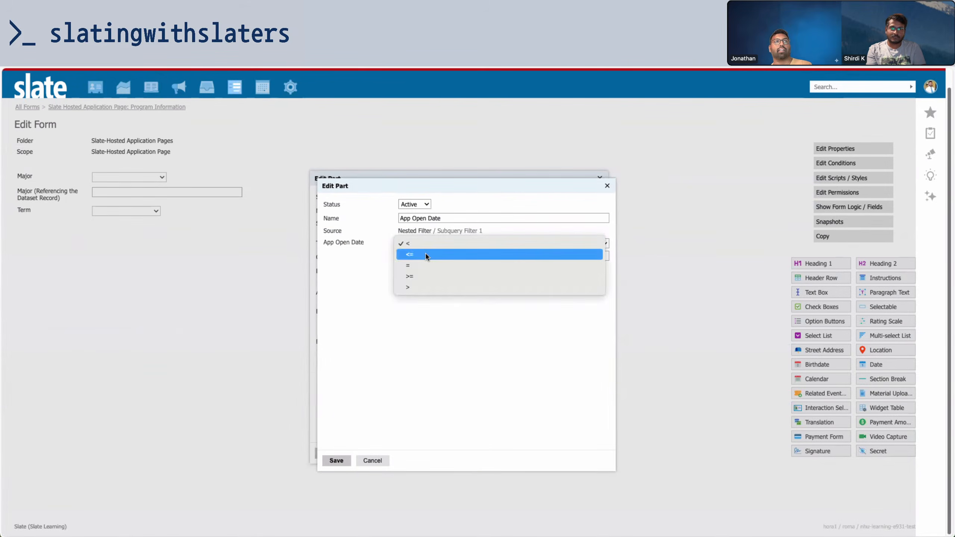
{"action": "left_click", "coordinate": [426, 257]}
{"action": "left_click", "coordinate": [426, 258]}
{"action": "type", "text": "today"}
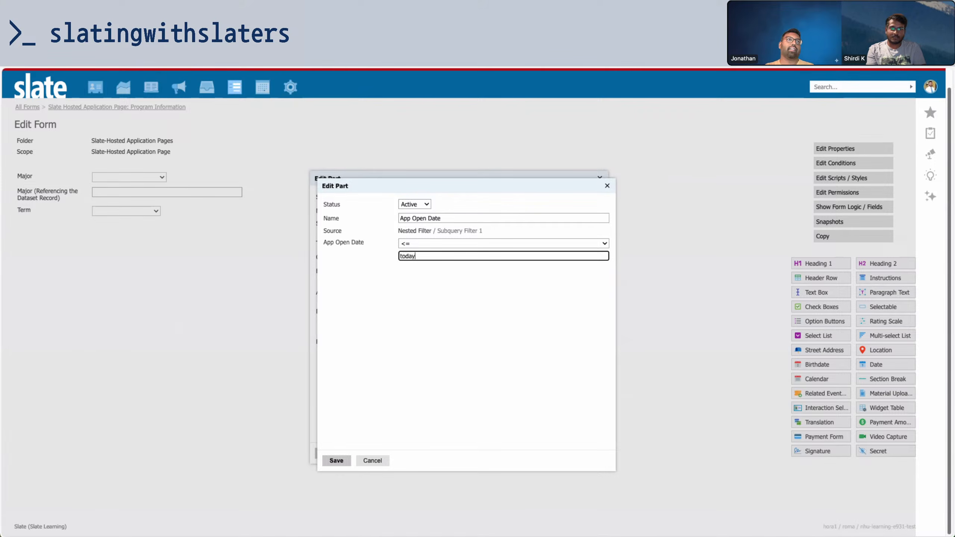
{"action": "left_click", "coordinate": [337, 459]}
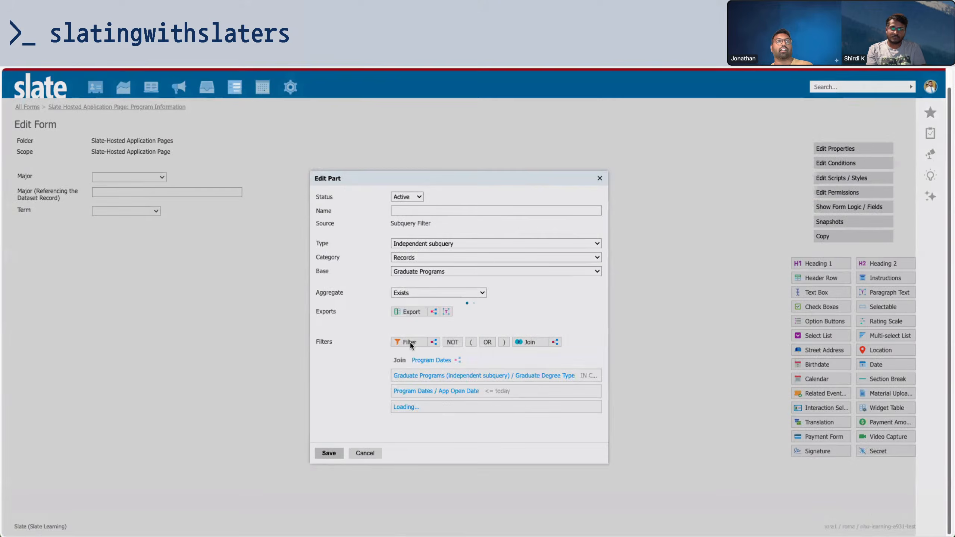
Add a subquery filter requiring App Deadline on or after today
{"action": "left_click", "coordinate": [411, 342]}
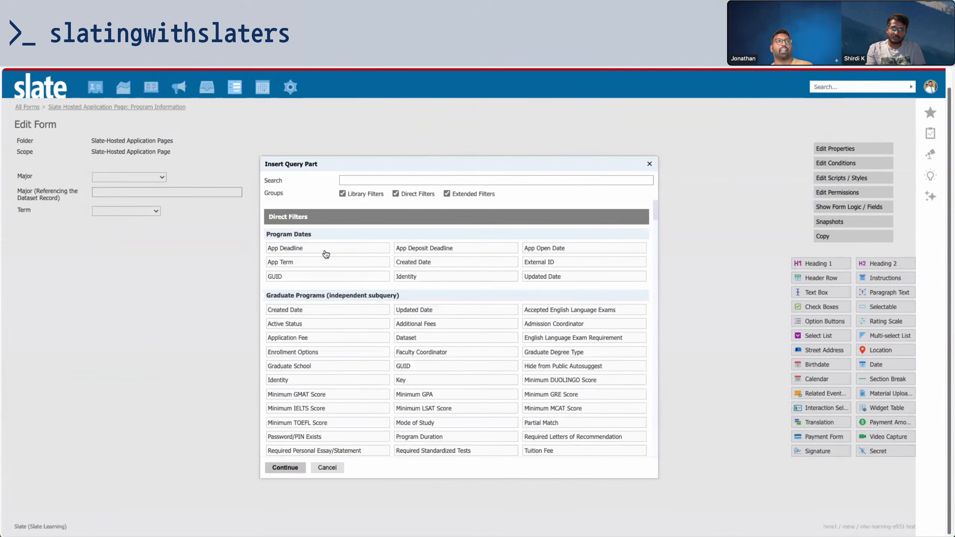
{"action": "left_click", "coordinate": [325, 249]}
{"action": "left_click", "coordinate": [285, 472]}
{"action": "left_click", "coordinate": [412, 242]}
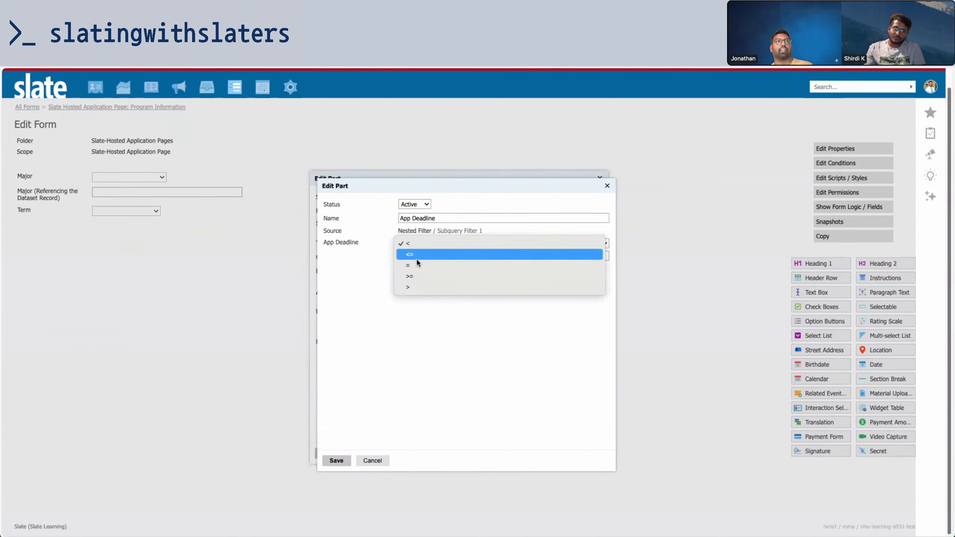
{"action": "left_click", "coordinate": [417, 277]}
{"action": "left_click", "coordinate": [415, 257]}
{"action": "type", "text": "today"}
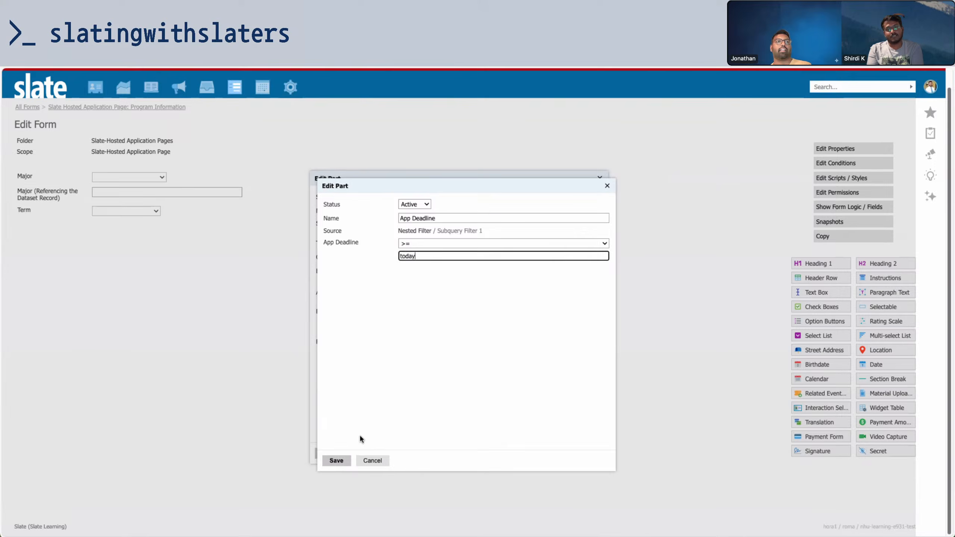
{"action": "left_click", "coordinate": [335, 461]}
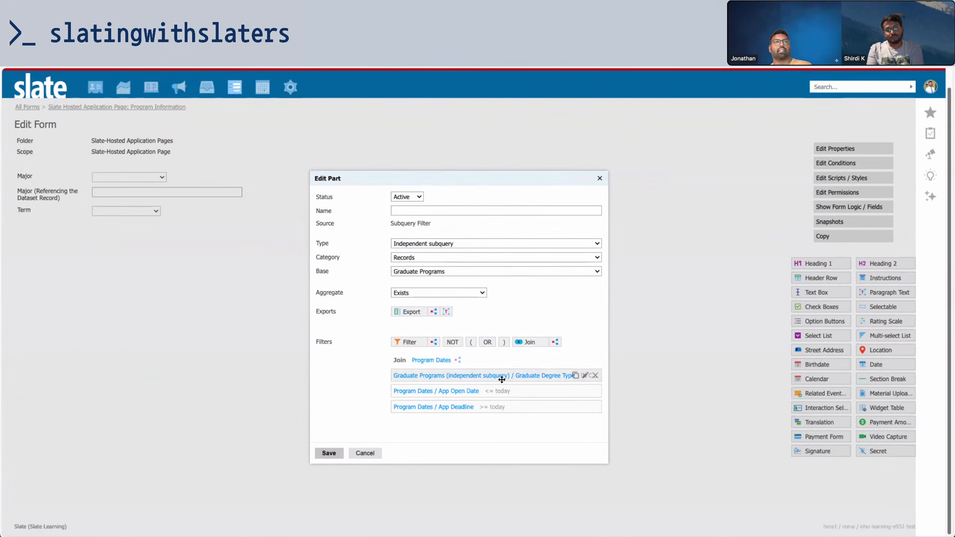
Review the Graduate Degree Type filter, then name the subquery filter 'Major is Open' and save
{"action": "left_click", "coordinate": [479, 376]}
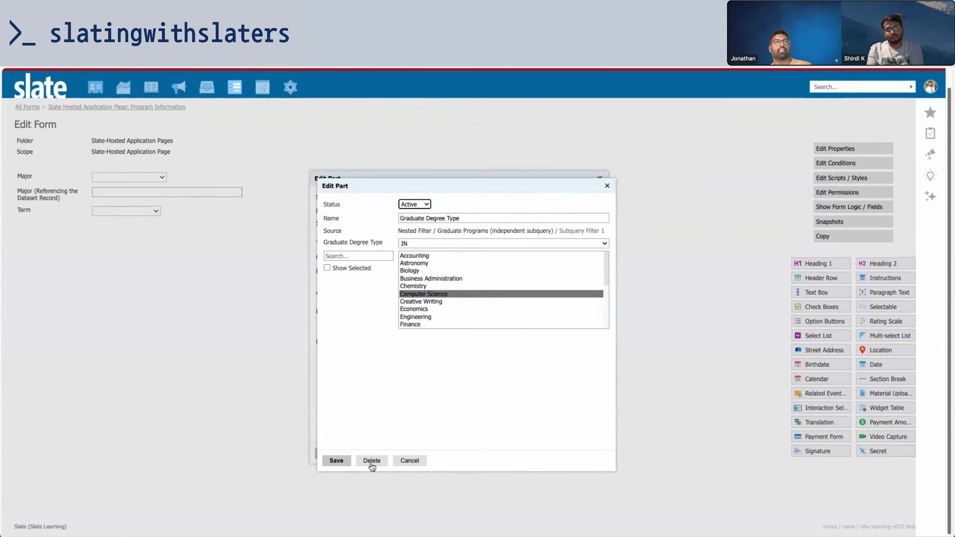
{"action": "left_click", "coordinate": [336, 460]}
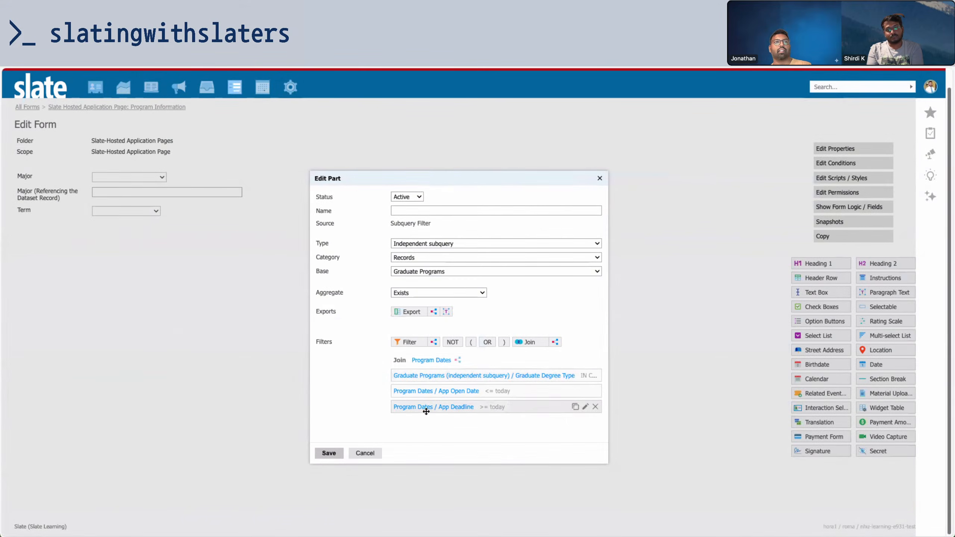
{"action": "left_click", "coordinate": [438, 211]}
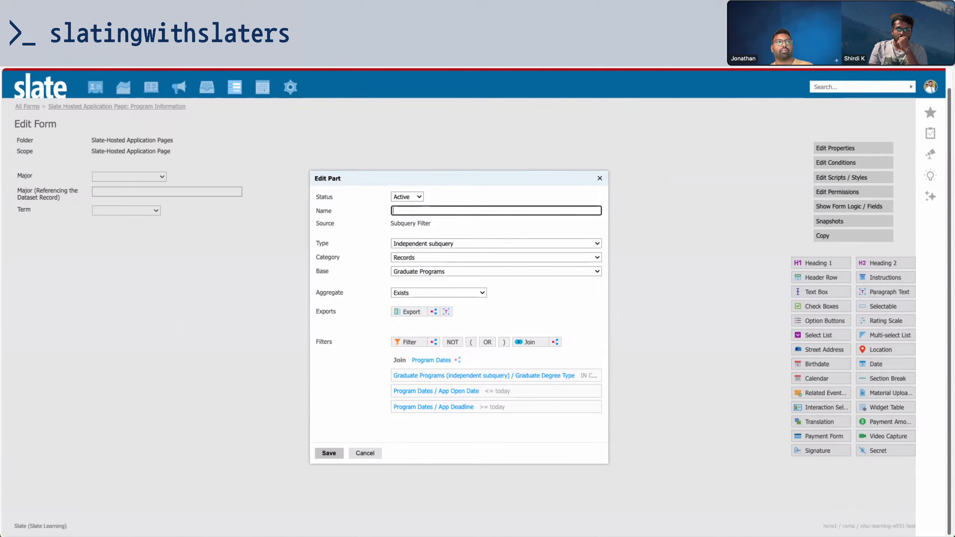
{"action": "type", "text": "Major is Open"}
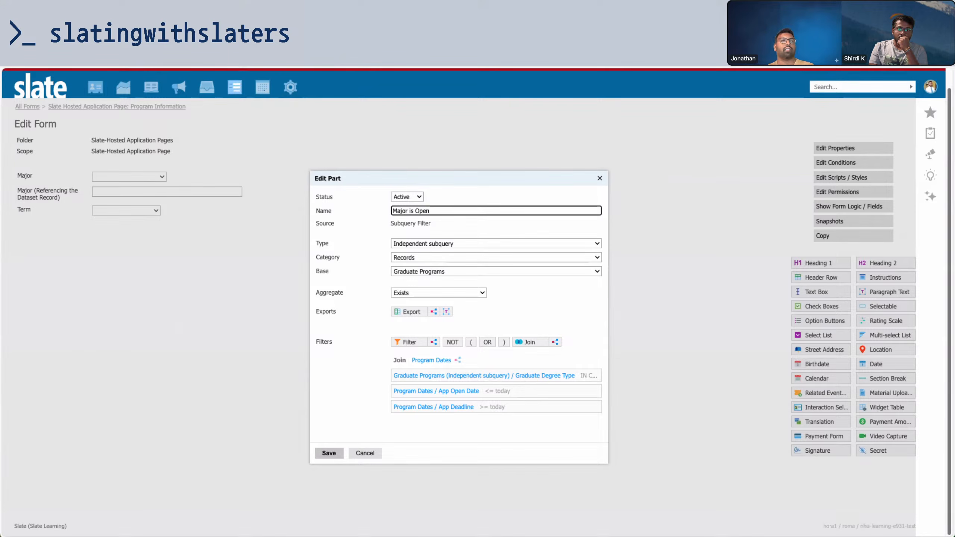
{"action": "left_click", "coordinate": [322, 454]}
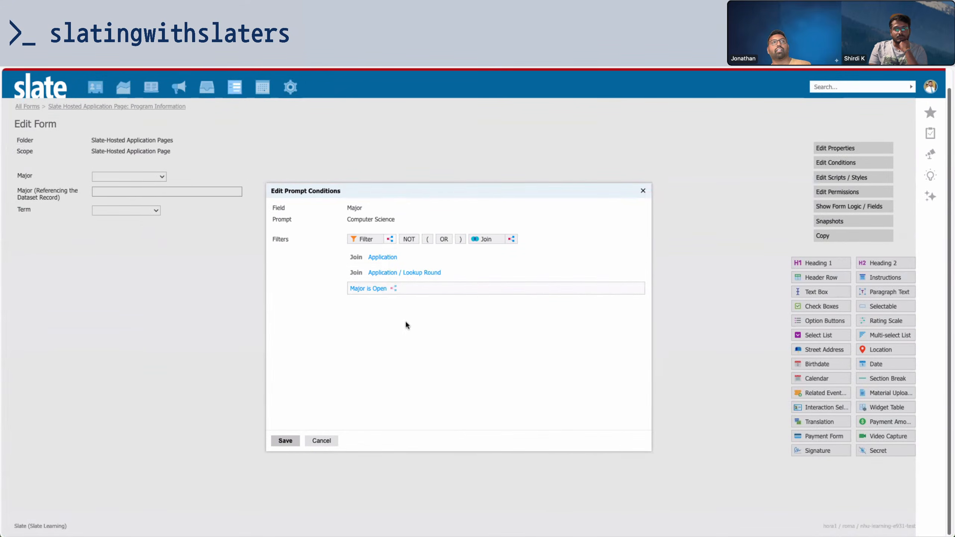
Save the Computer Science prompt conditions, review Accounting's Program Availability filter, and save the Major field
{"action": "left_click", "coordinate": [299, 444]}
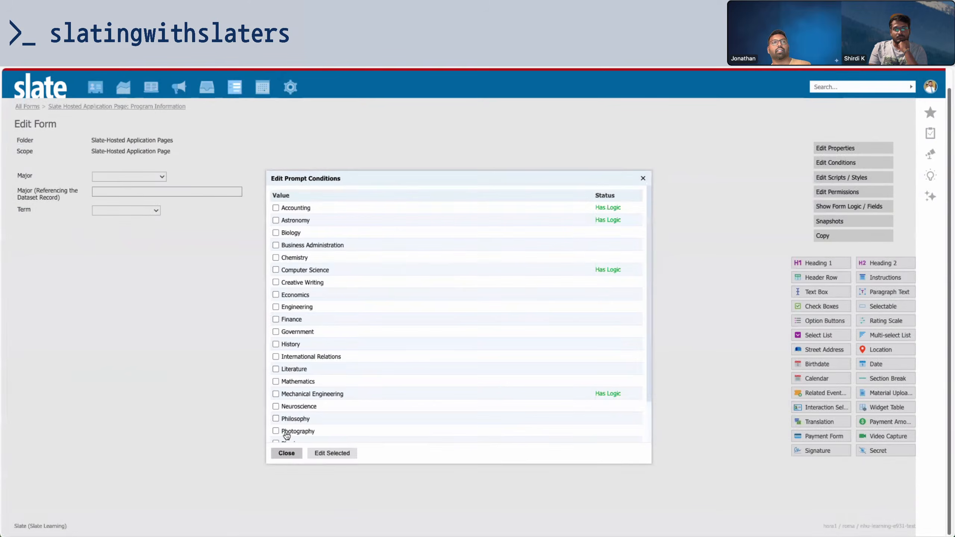
{"action": "left_click", "coordinate": [348, 209]}
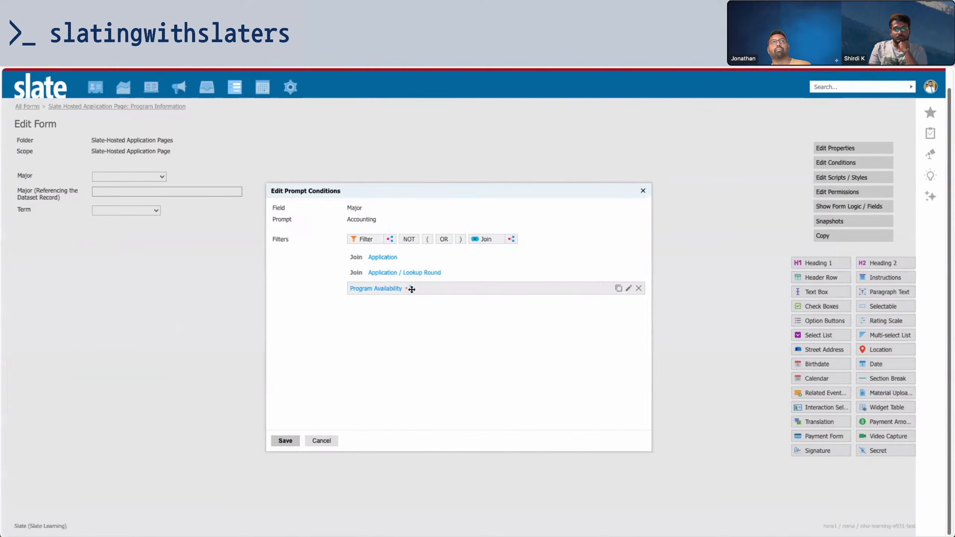
{"action": "left_click", "coordinate": [411, 289]}
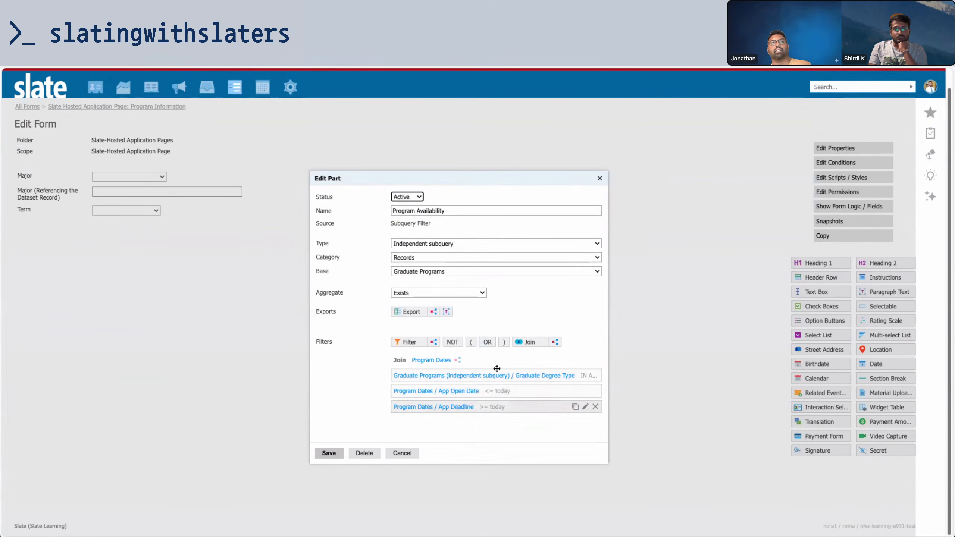
{"action": "left_click", "coordinate": [402, 452]}
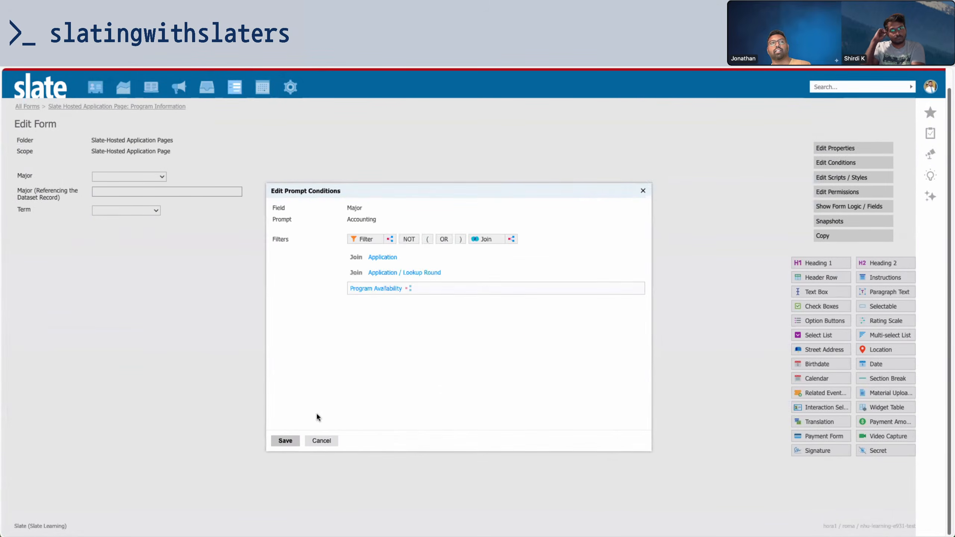
{"action": "left_click", "coordinate": [285, 441]}
{"action": "left_click", "coordinate": [271, 466]}
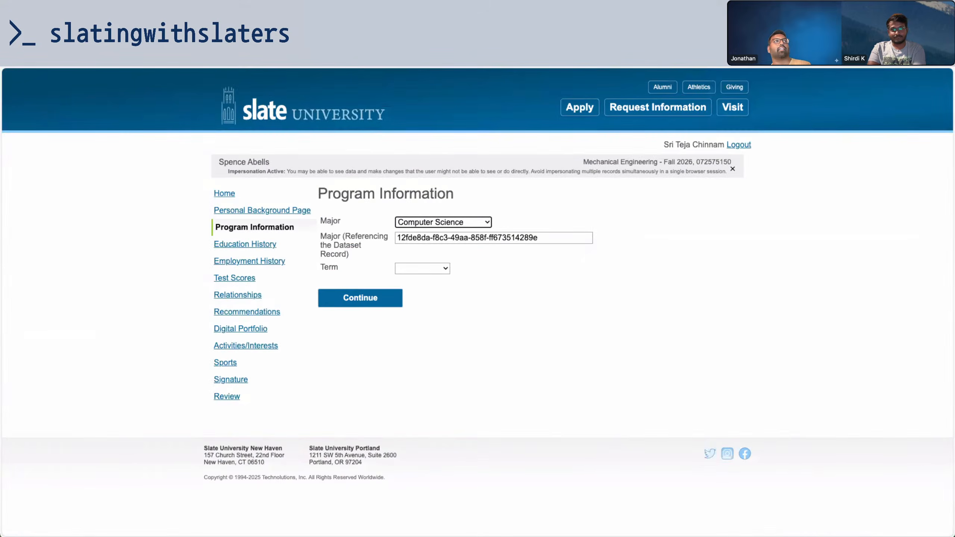
Reload the applicant portal and check whether Computer Science is offered among majors
{"action": "key", "text": "super+r"}
{"action": "left_click", "coordinate": [506, 206]}
{"action": "left_click", "coordinate": [478, 222]}
{"action": "left_click", "coordinate": [468, 276]}
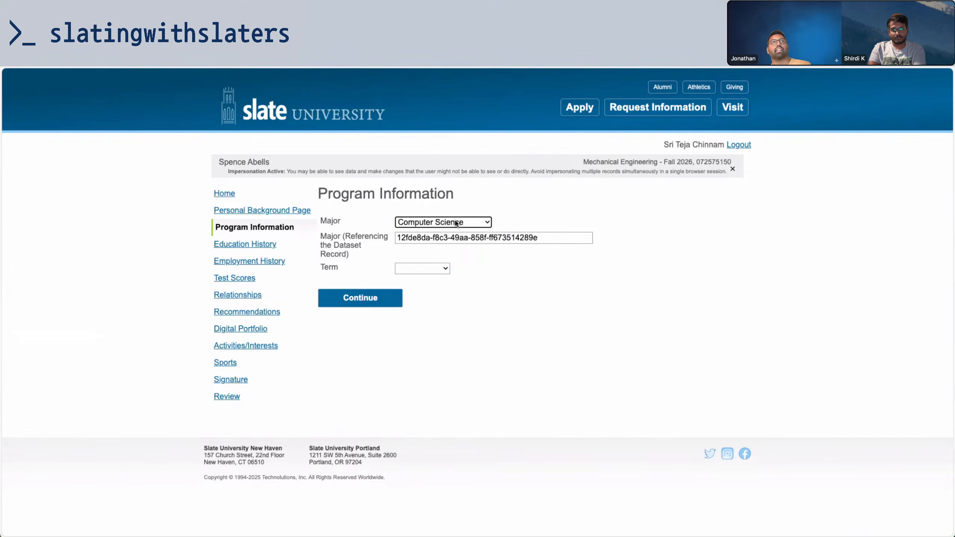
Move Computer Science's Fall 2026 App Open Date to October 15, 2025
{"action": "key", "text": "ctrl+Tab"}
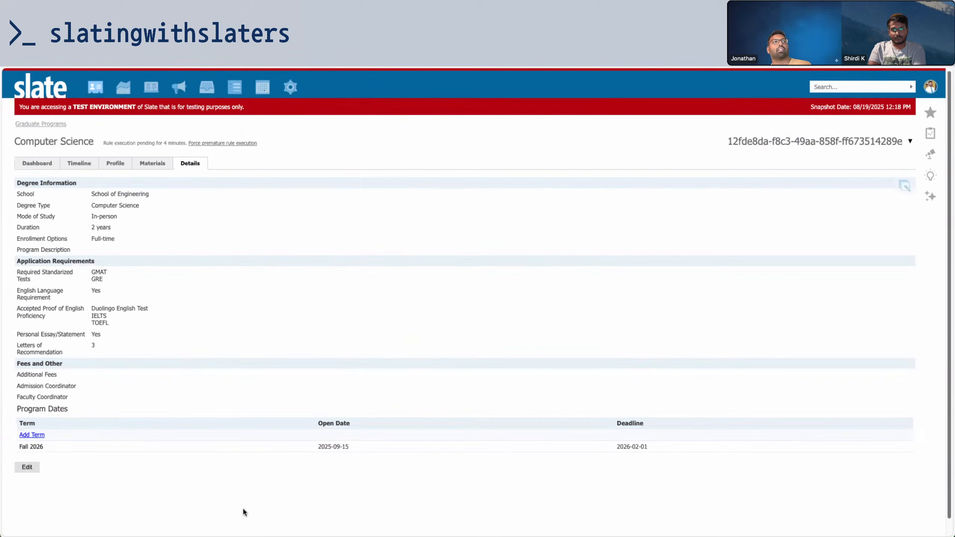
{"action": "left_click", "coordinate": [347, 449]}
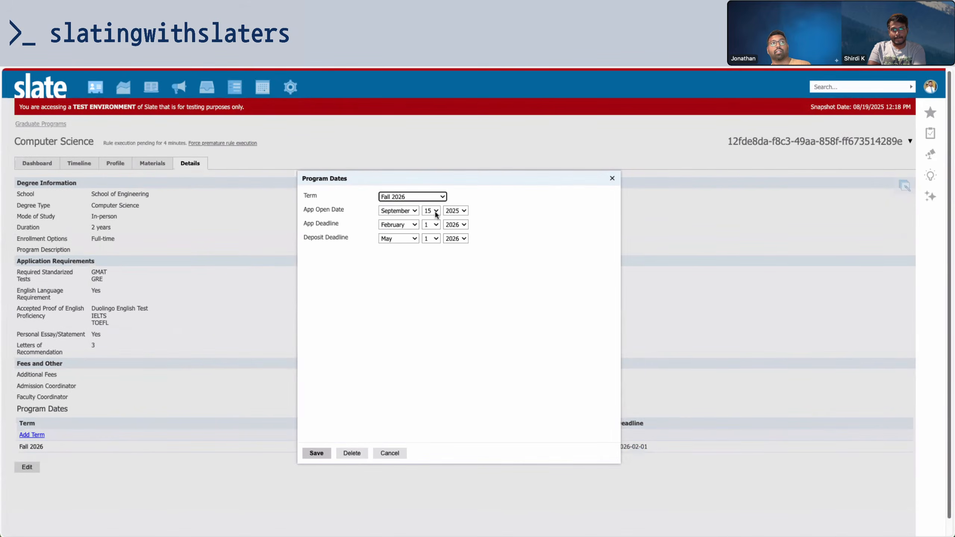
{"action": "left_click", "coordinate": [411, 214]}
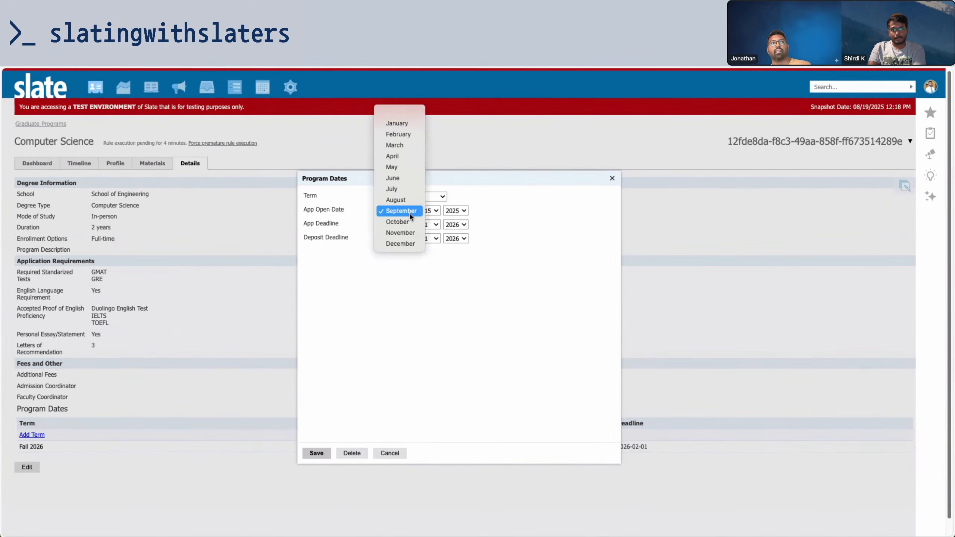
{"action": "left_click", "coordinate": [406, 225]}
{"action": "left_click", "coordinate": [320, 452]}
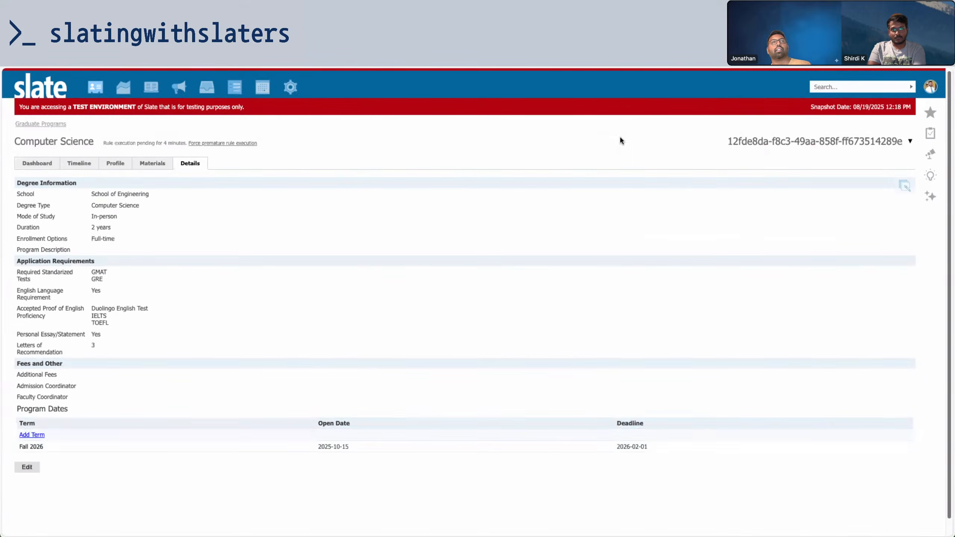
Reload the application page and confirm Computer Science no longer appears among majors
{"action": "key", "text": "ctrl+Tab"}
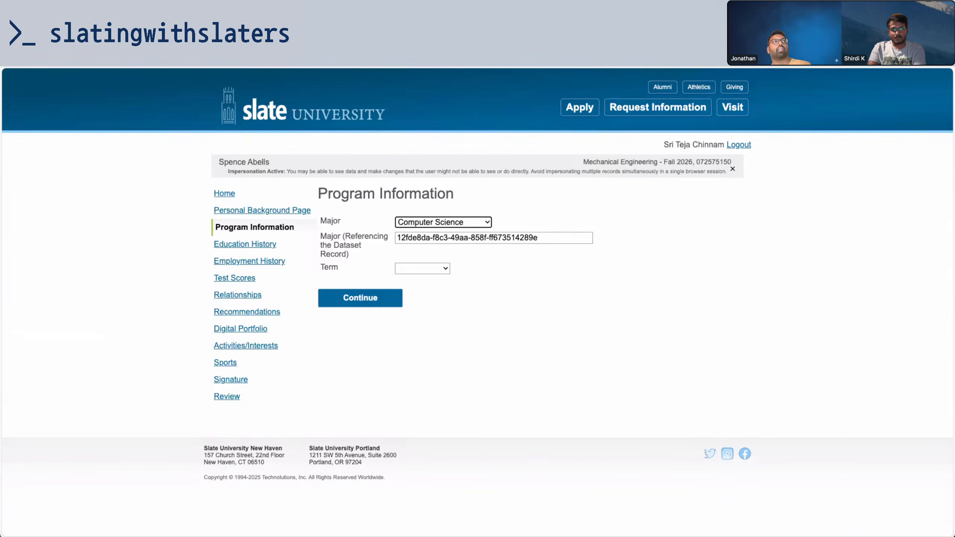
{"action": "key", "text": "super+r"}
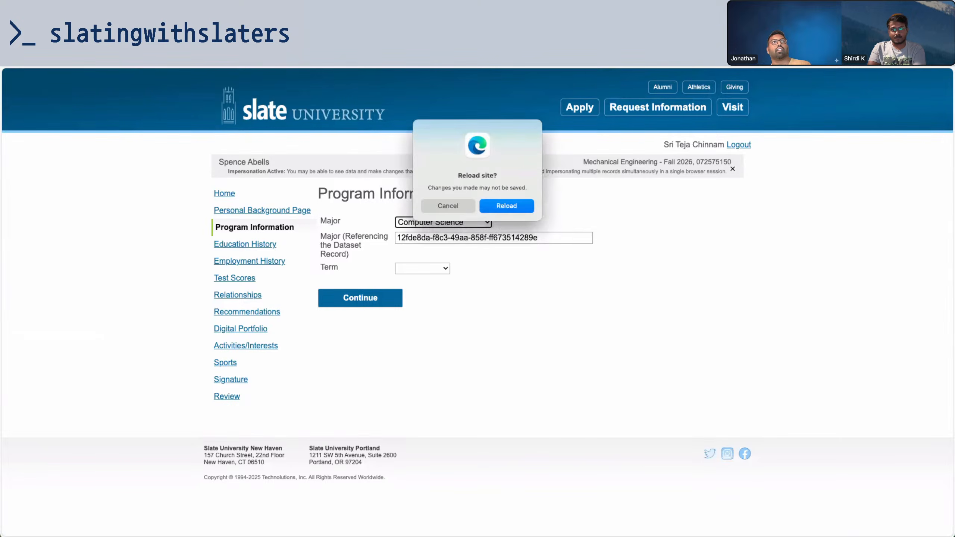
{"action": "left_click", "coordinate": [502, 204]}
{"action": "left_click", "coordinate": [451, 222]}
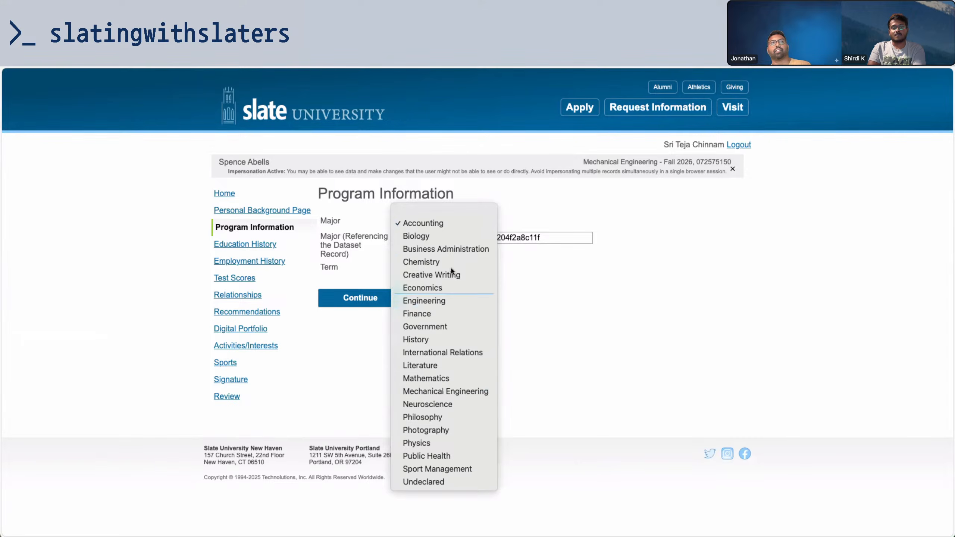
{"action": "key", "text": "Escape"}
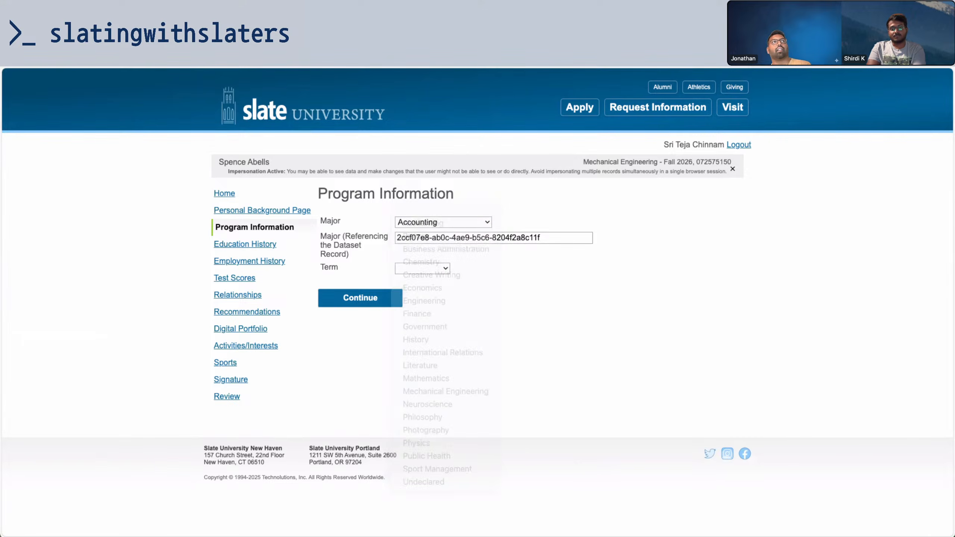
{"action": "left_click", "coordinate": [150, 26]}
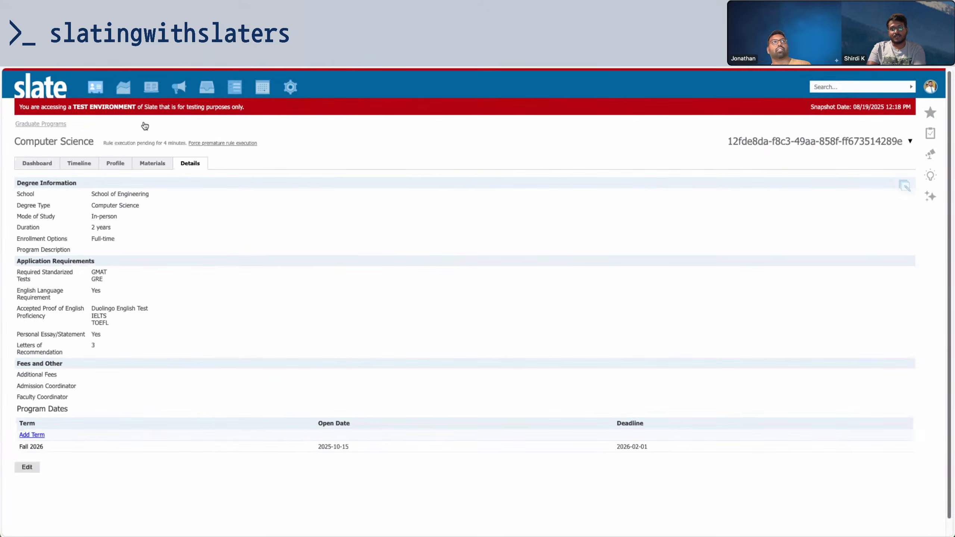
Change the Fall 2026 App Open Date to September 24 and save
{"action": "left_click", "coordinate": [174, 446]}
{"action": "left_click", "coordinate": [408, 211]}
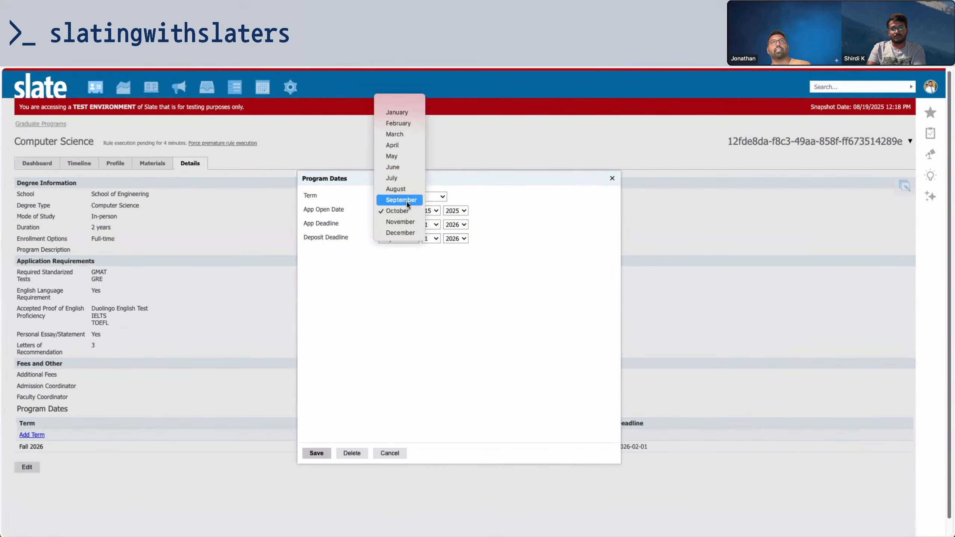
{"action": "left_click", "coordinate": [400, 200]}
{"action": "left_click", "coordinate": [430, 212]}
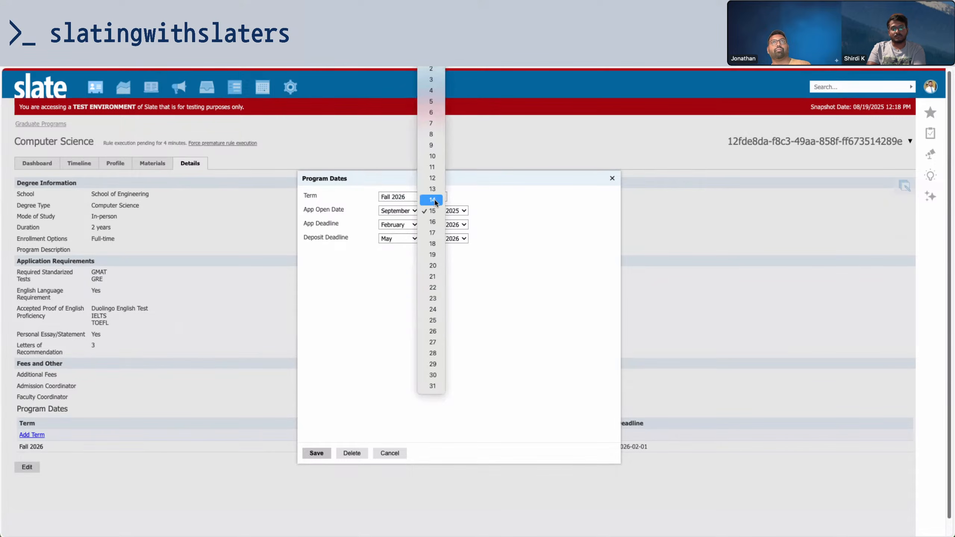
{"action": "left_click", "coordinate": [433, 309]}
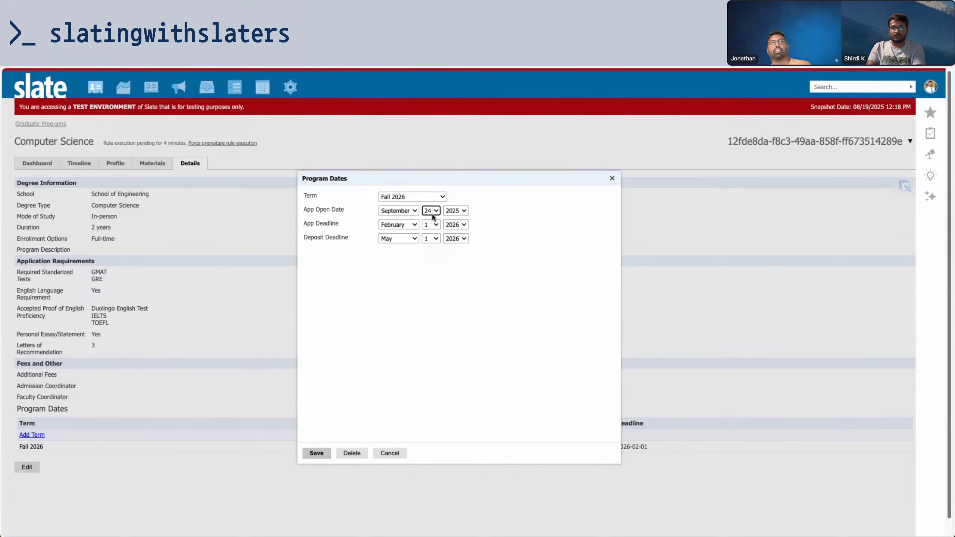
{"action": "left_click", "coordinate": [316, 453]}
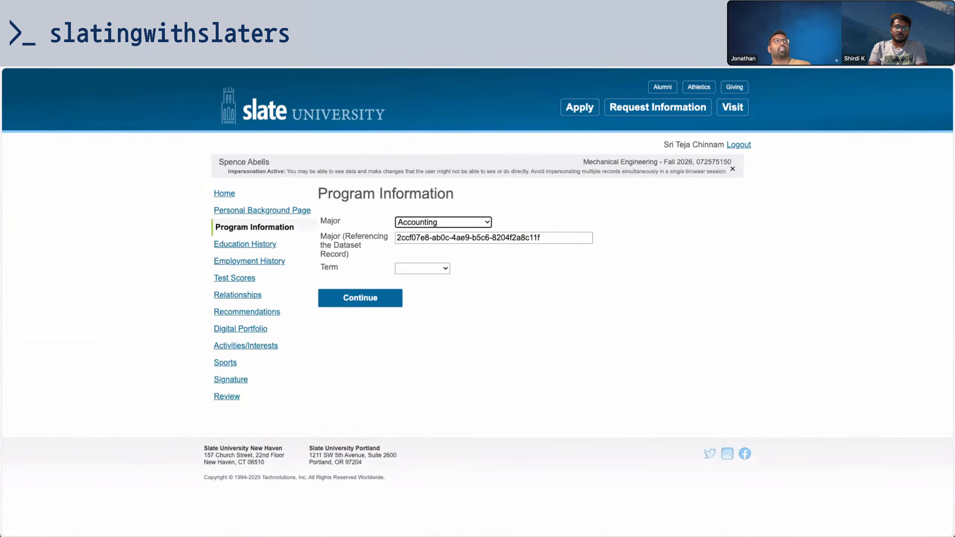
Reload the application page and choose Computer Science as the major
{"action": "key", "text": "super+r"}
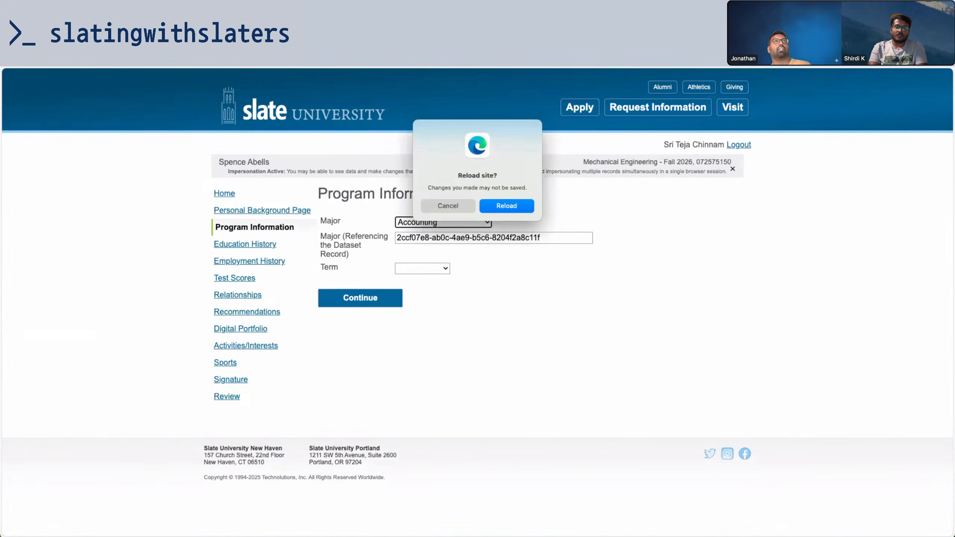
{"action": "left_click", "coordinate": [512, 206]}
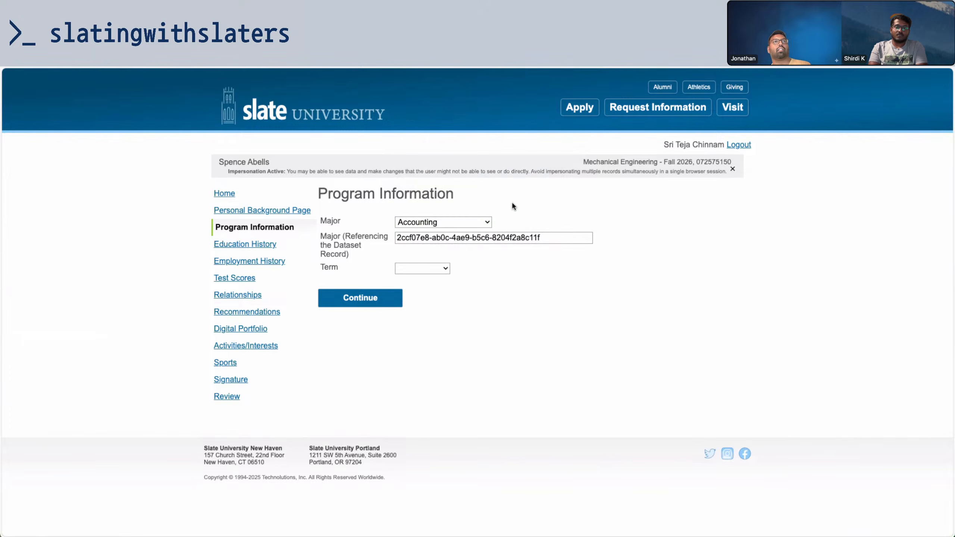
{"action": "left_click", "coordinate": [478, 222]}
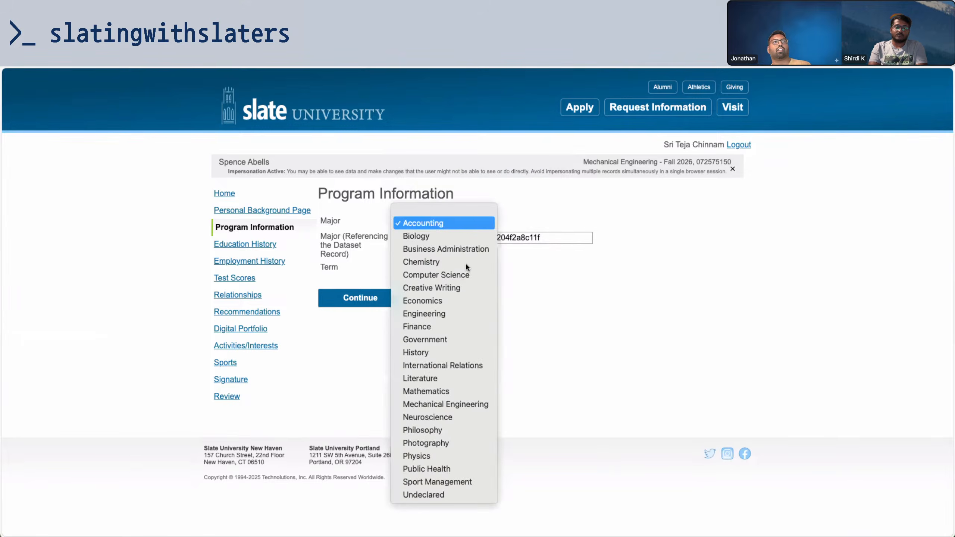
{"action": "left_click", "coordinate": [462, 275]}
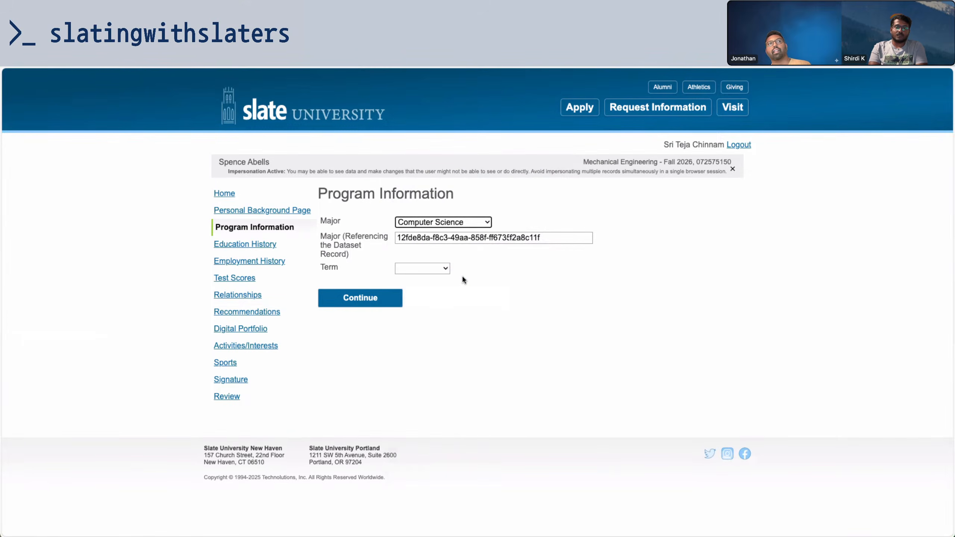
Change the Fall 2026 App Open Date day to 25 and save
{"action": "left_click", "coordinate": [189, 66]}
{"action": "left_click", "coordinate": [162, 66]}
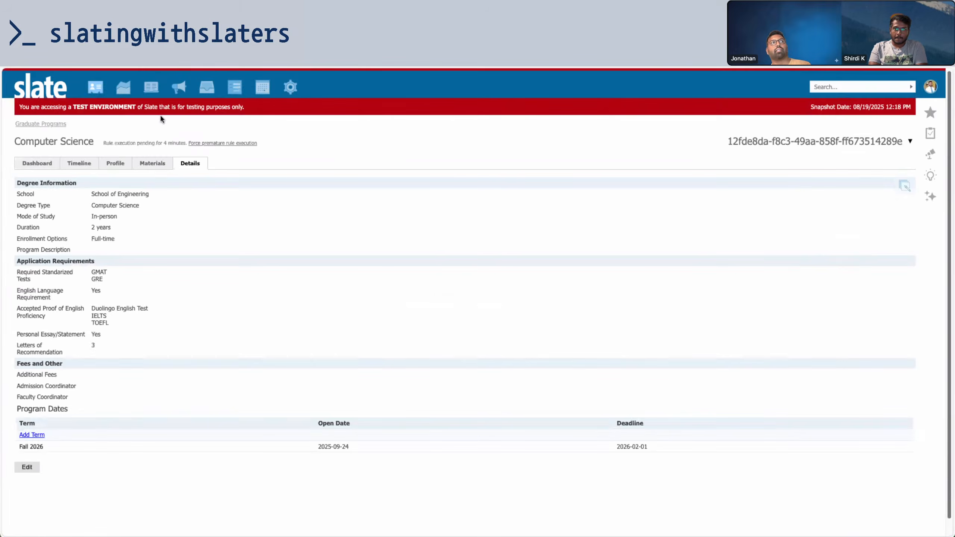
{"action": "left_click", "coordinate": [321, 446]}
{"action": "left_click", "coordinate": [432, 211]}
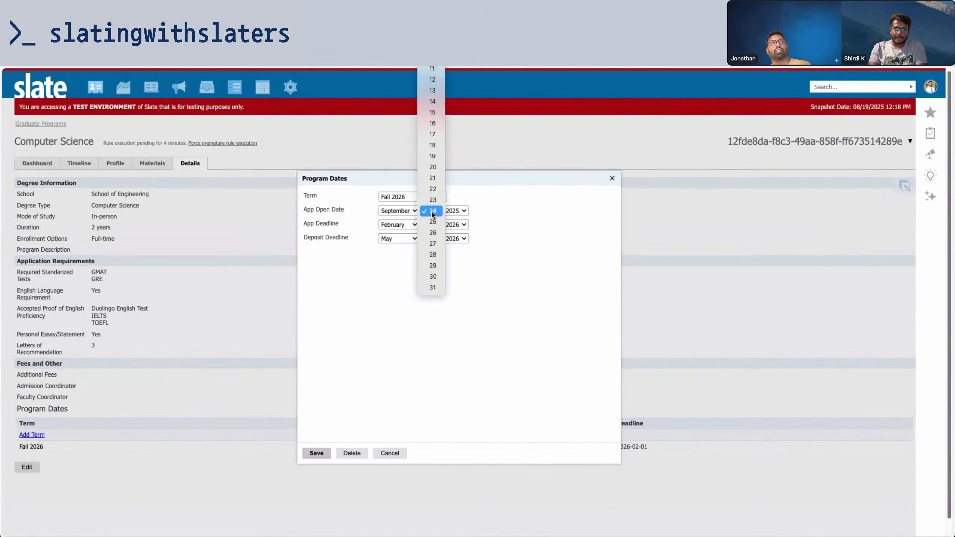
{"action": "left_click", "coordinate": [432, 222]}
{"action": "left_click", "coordinate": [325, 453]}
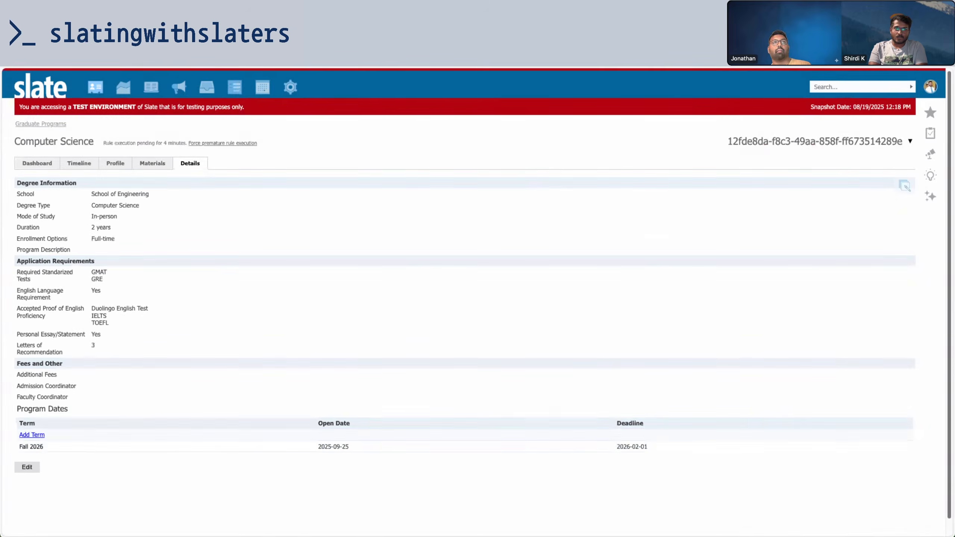
Start reloading the applicant's Program Information page
{"action": "key", "text": "ctrl+Tab"}
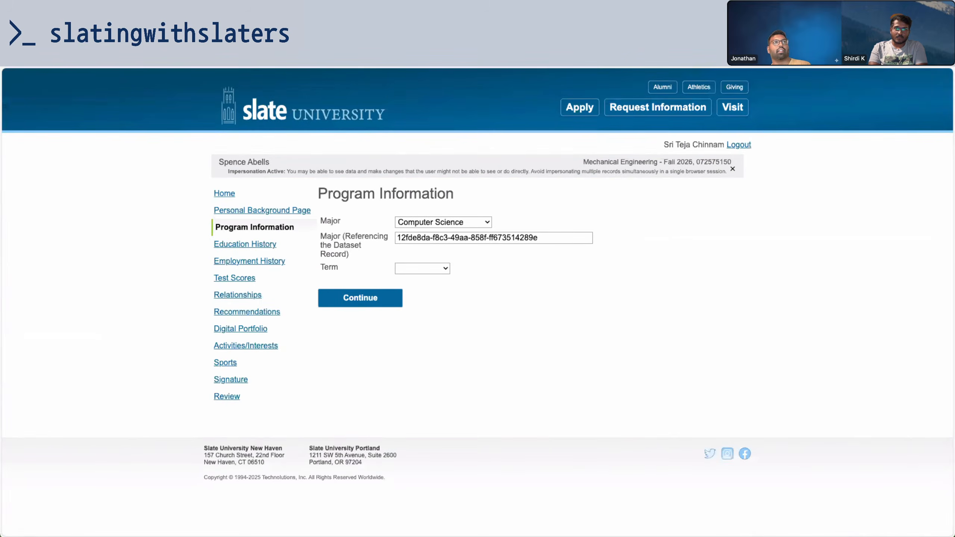
{"action": "key", "text": "super+l"}
{"action": "key", "text": "Return"}
Confirm the reload and check that Computer Science is missing from the majors list
{"action": "left_click", "coordinate": [508, 205]}
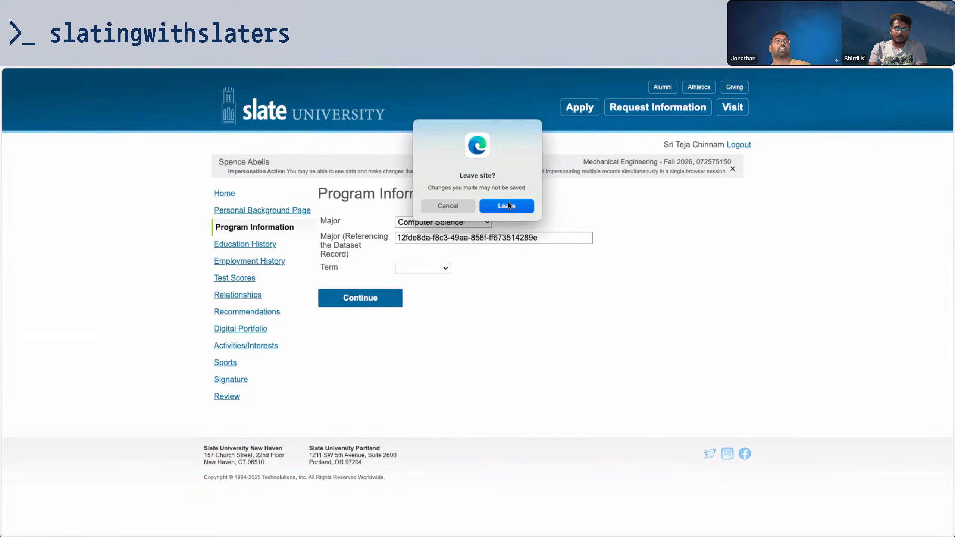
{"action": "left_click", "coordinate": [476, 221]}
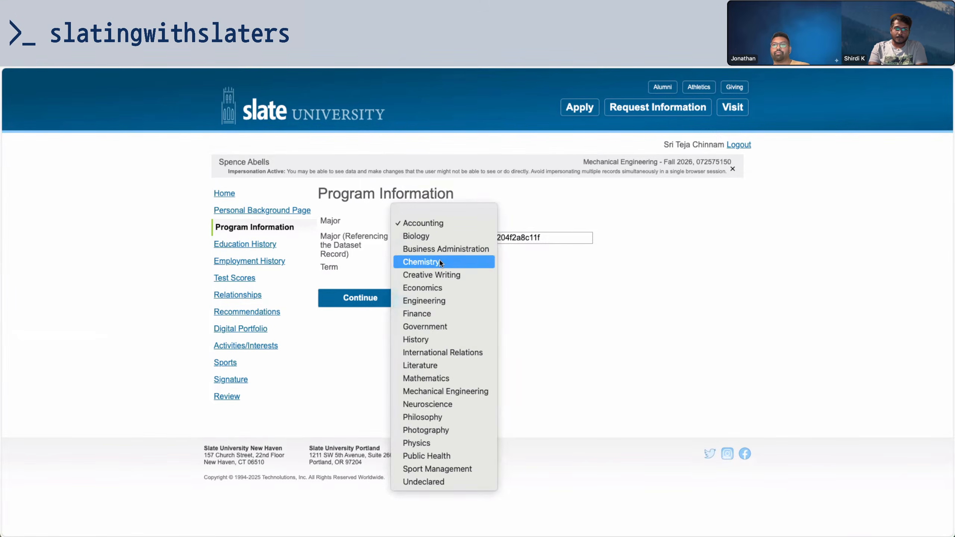
{"action": "left_click", "coordinate": [618, 250]}
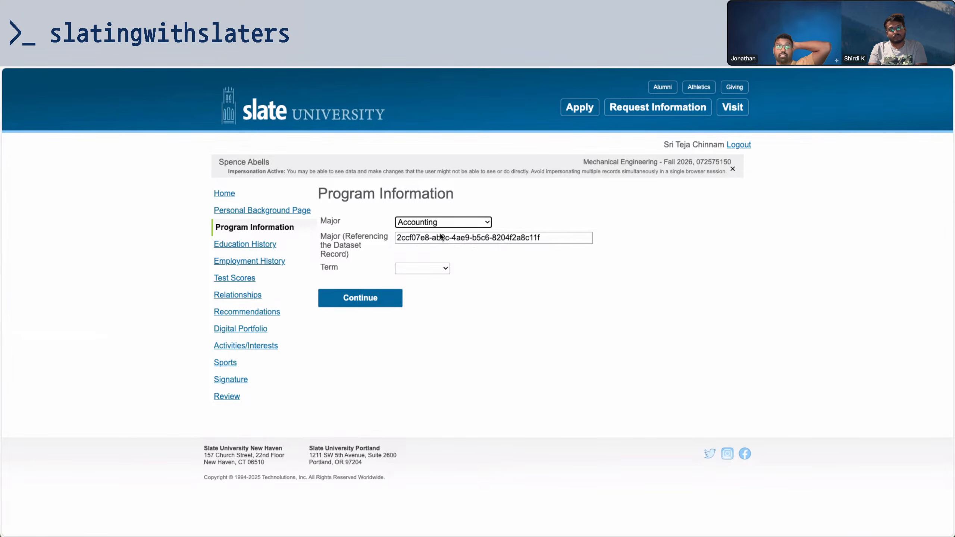
Select Finance as the applicant's Major
{"action": "left_click", "coordinate": [446, 224]}
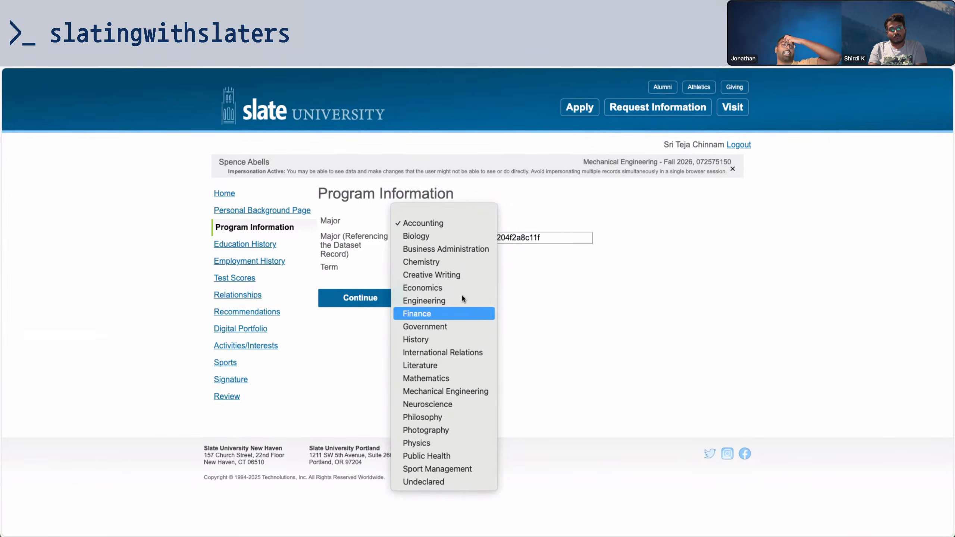
{"action": "left_click", "coordinate": [472, 223]}
{"action": "left_click", "coordinate": [473, 221]}
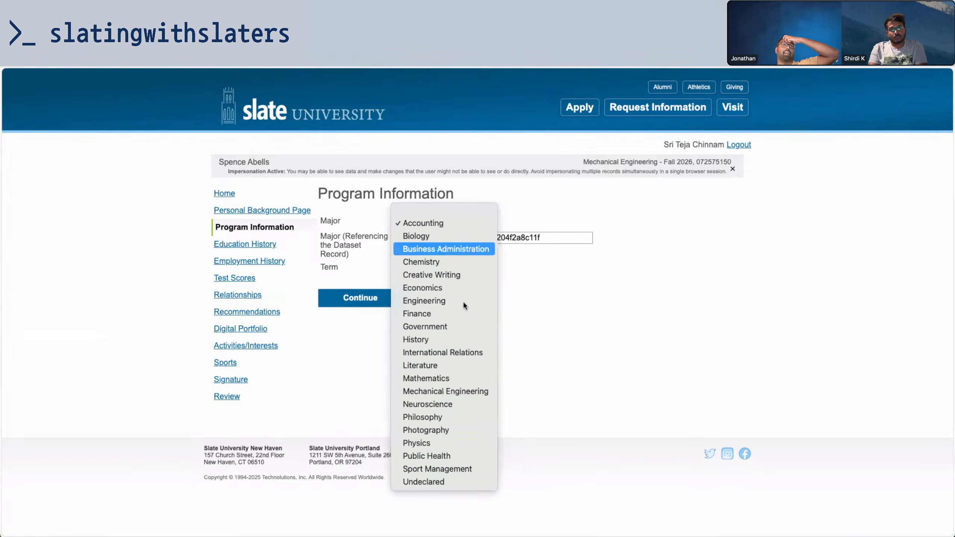
{"action": "left_click", "coordinate": [462, 313]}
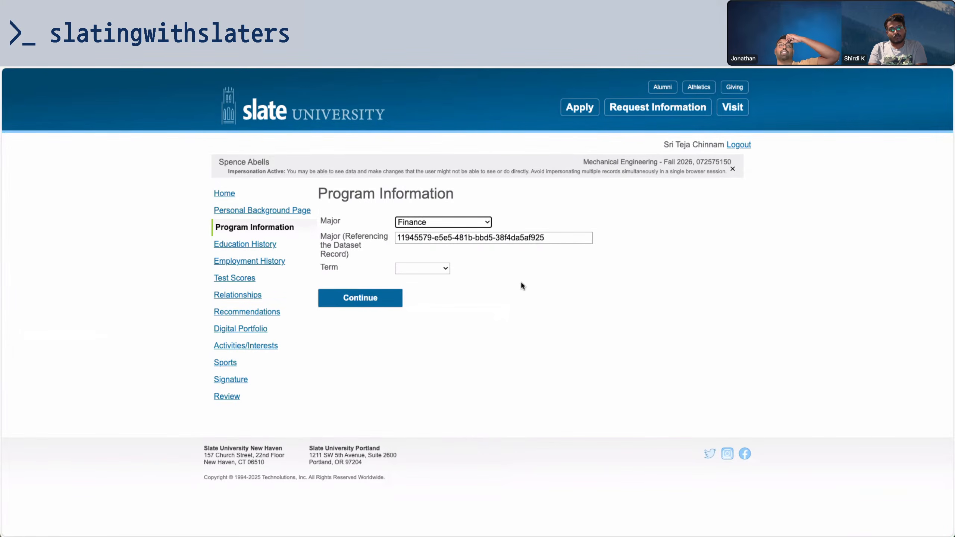
{"action": "left_click_drag", "start_coordinate": [348, 274], "coordinate": [415, 358]}
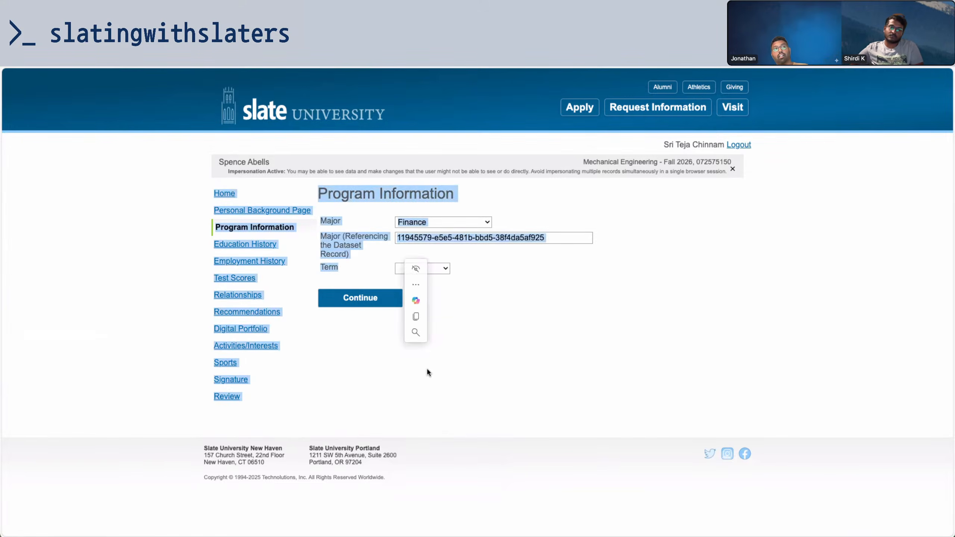
{"action": "left_click", "coordinate": [426, 367]}
{"action": "left_click", "coordinate": [431, 223]}
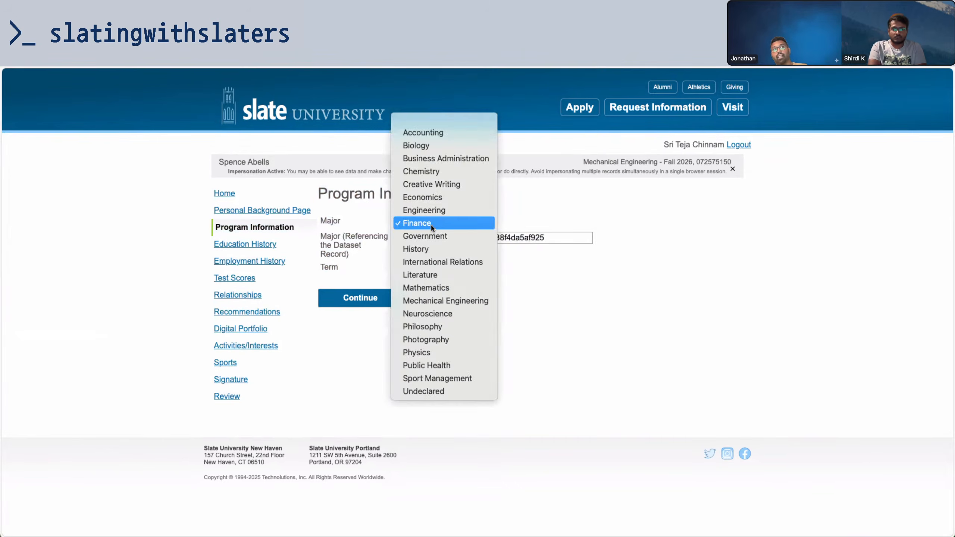
{"action": "left_click", "coordinate": [349, 268]}
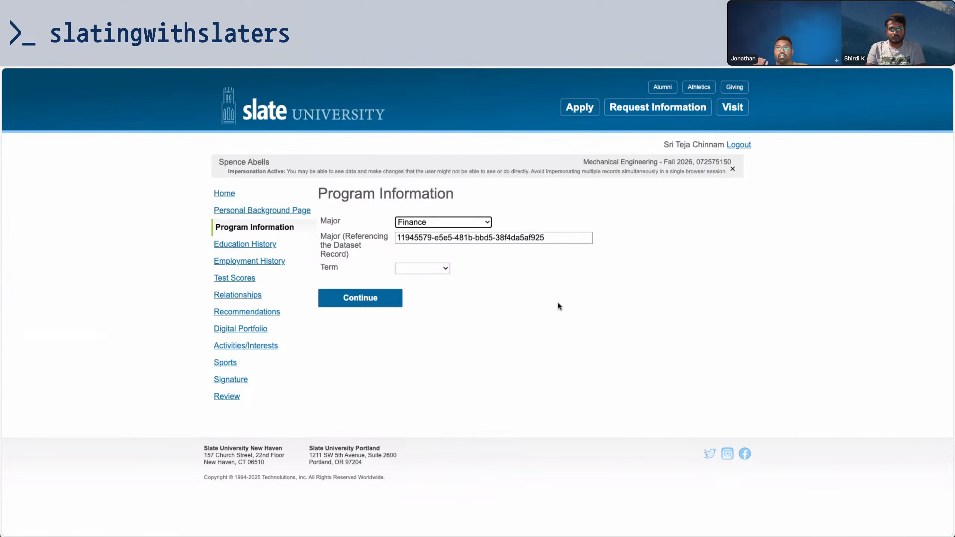
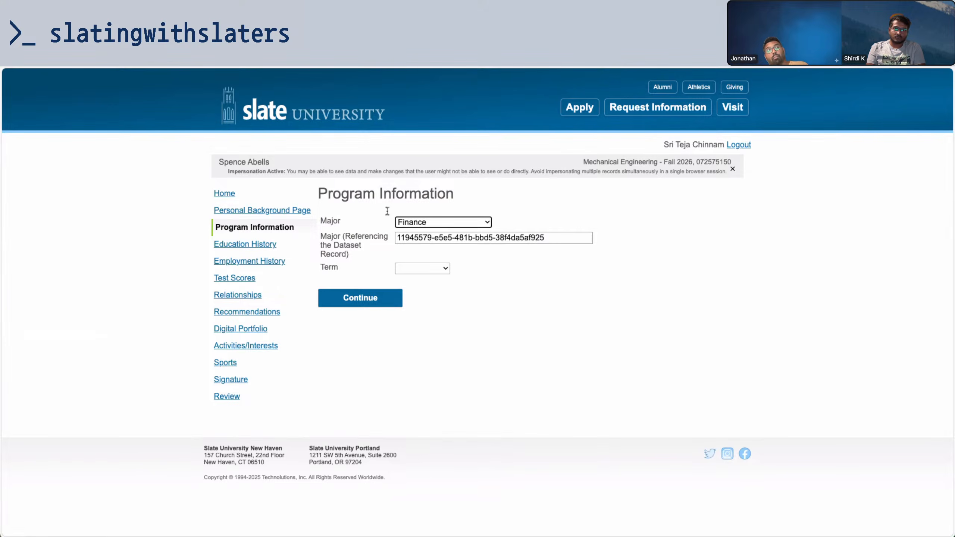
Switch the applicant's Major from Finance to Mathematics and leave the Term unselected
{"action": "left_click", "coordinate": [459, 222]}
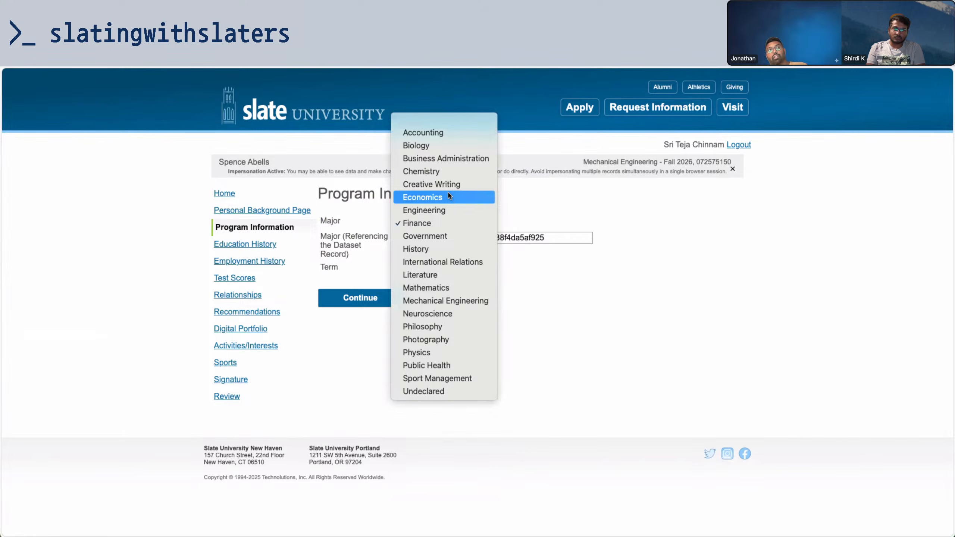
{"action": "left_click", "coordinate": [539, 250]}
{"action": "left_click", "coordinate": [458, 218]}
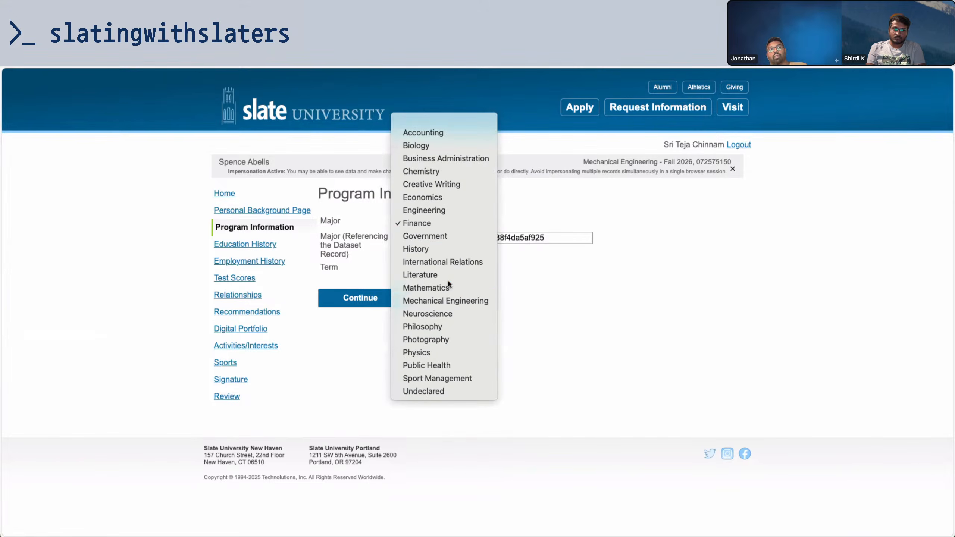
{"action": "left_click", "coordinate": [449, 285]}
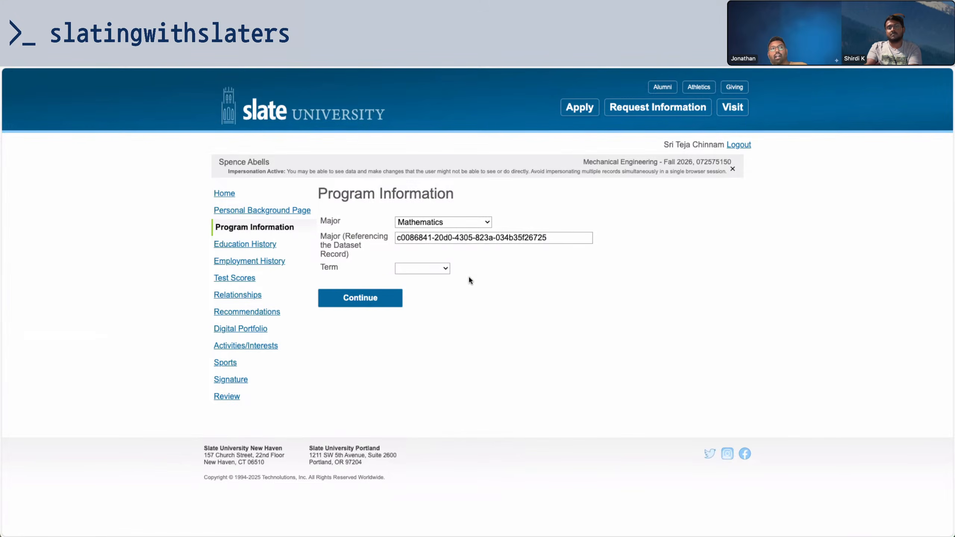
{"action": "left_click", "coordinate": [431, 269]}
{"action": "left_click", "coordinate": [514, 273]}
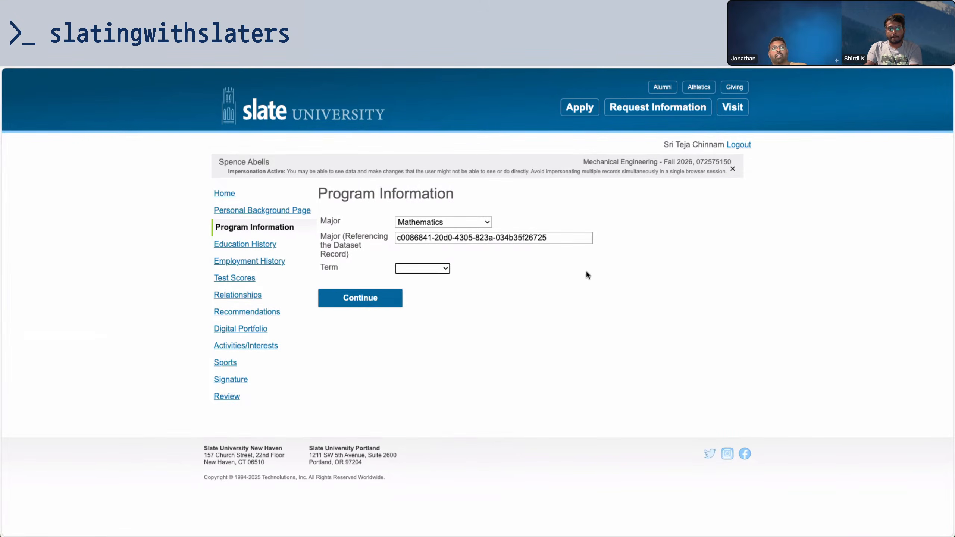
{"action": "left_click", "coordinate": [610, 273]}
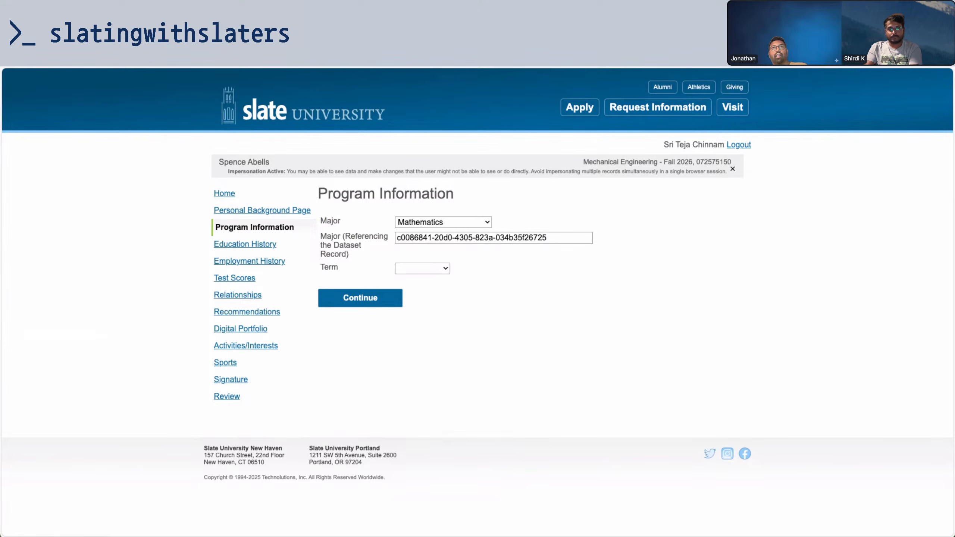
In the Slate Community graduate program thread, scroll down to the last comment on upcoming topics
{"action": "key", "text": "ctrl+Tab"}
{"action": "scroll", "coordinate": [614, 264], "scroll_direction": "up", "scroll_amount": 15}
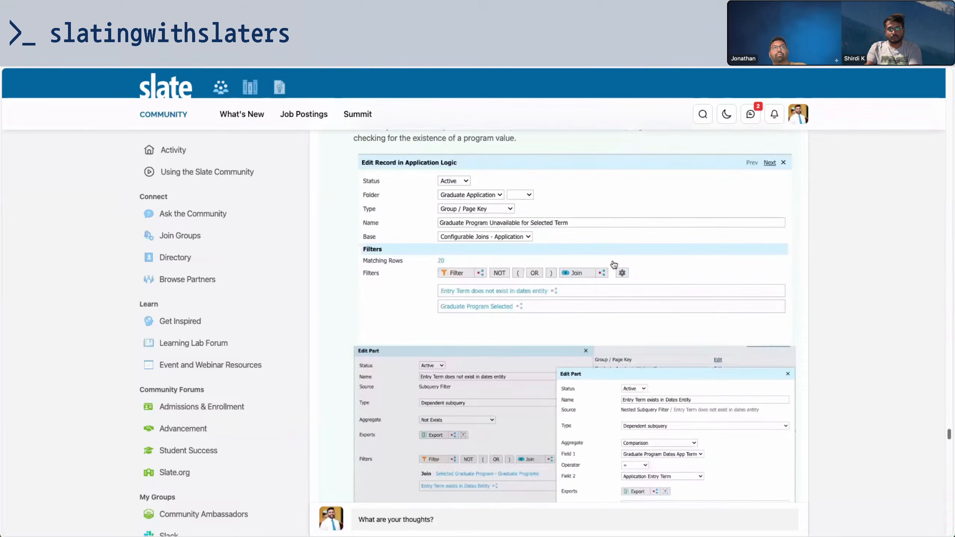
{"action": "scroll", "coordinate": [614, 265], "scroll_direction": "up", "scroll_amount": 20}
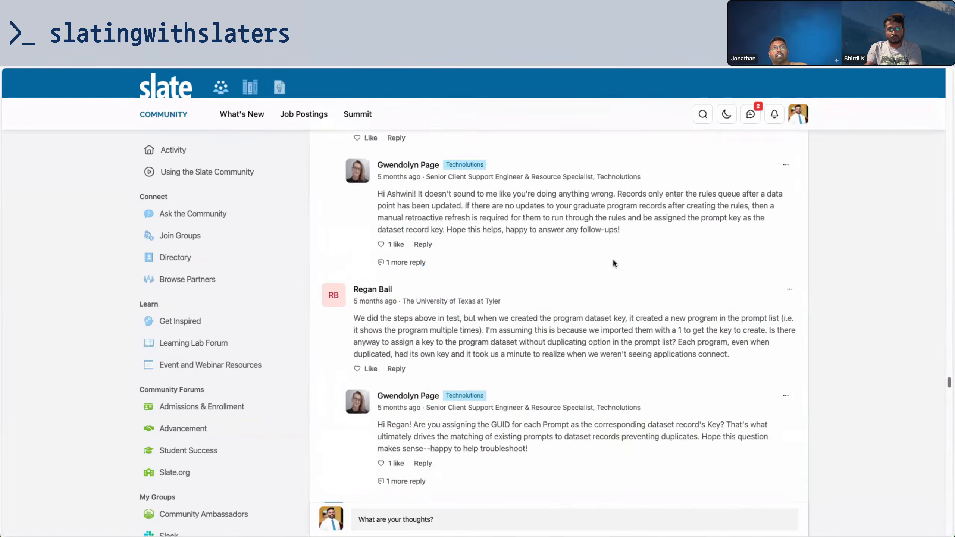
{"action": "scroll", "coordinate": [613, 263], "scroll_direction": "down", "scroll_amount": 5}
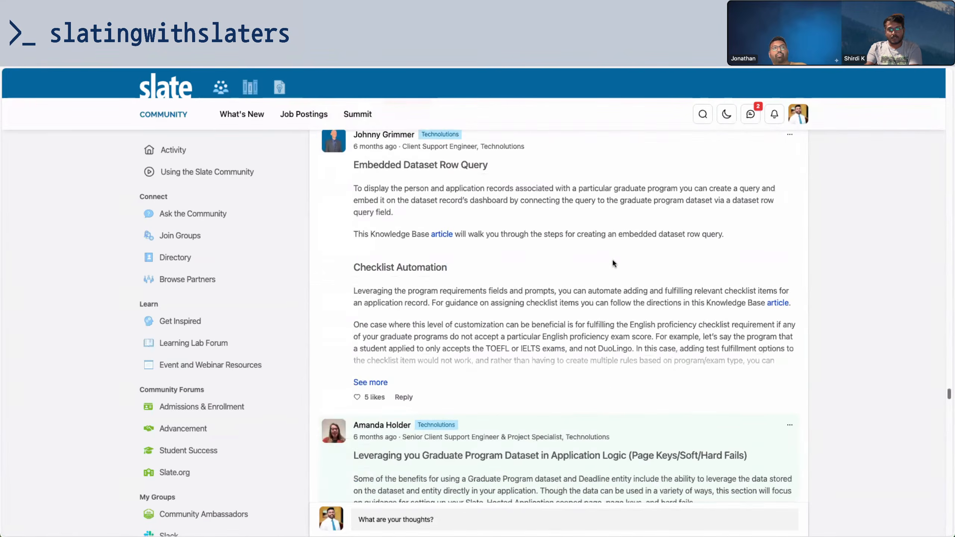
{"action": "scroll", "coordinate": [613, 263], "scroll_direction": "down", "scroll_amount": 15}
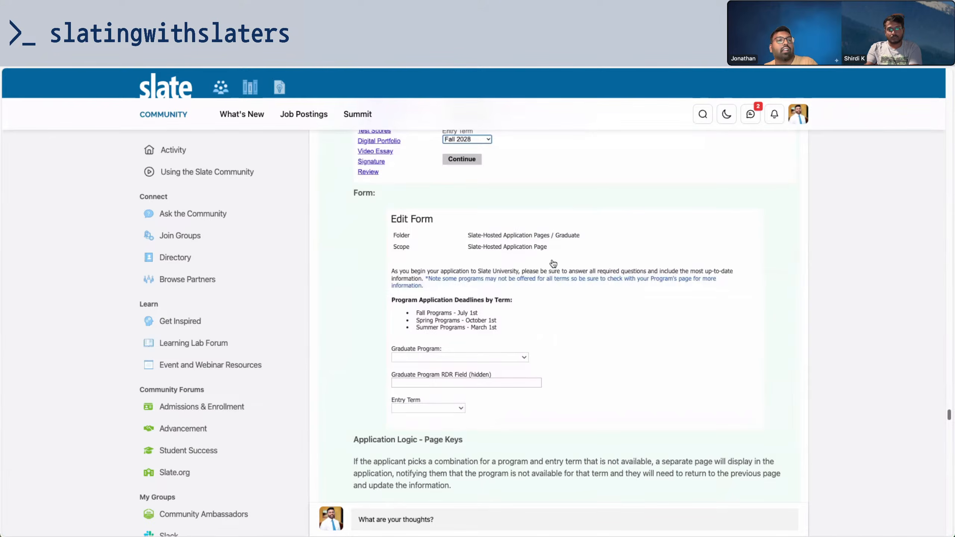
{"action": "scroll", "coordinate": [543, 272], "scroll_direction": "up", "scroll_amount": 12}
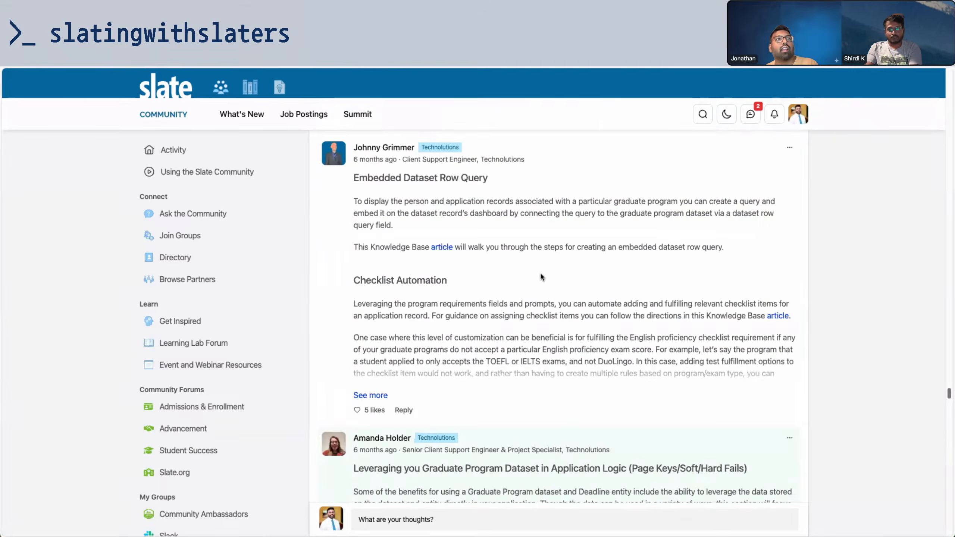
{"action": "scroll", "coordinate": [540, 273], "scroll_direction": "down", "scroll_amount": 5}
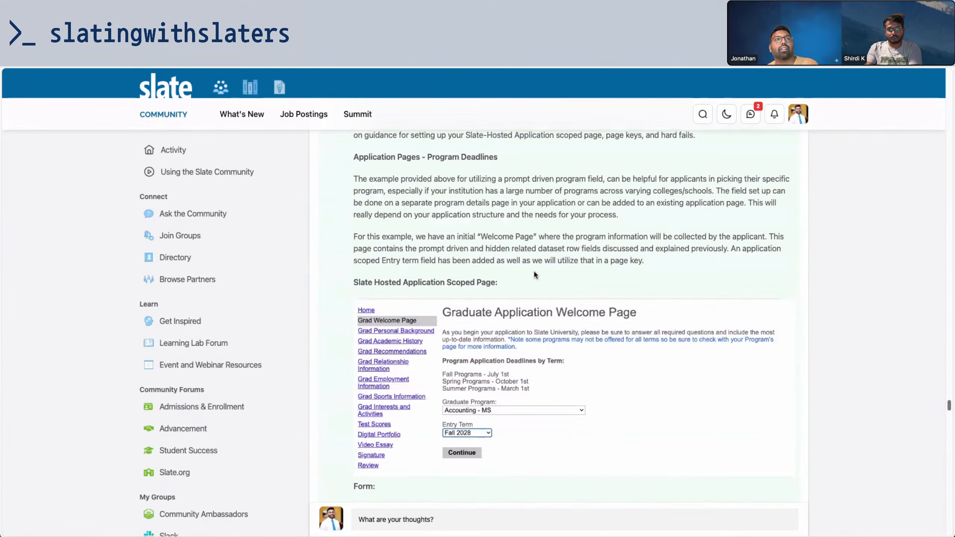
{"action": "scroll", "coordinate": [528, 269], "scroll_direction": "up", "scroll_amount": 5}
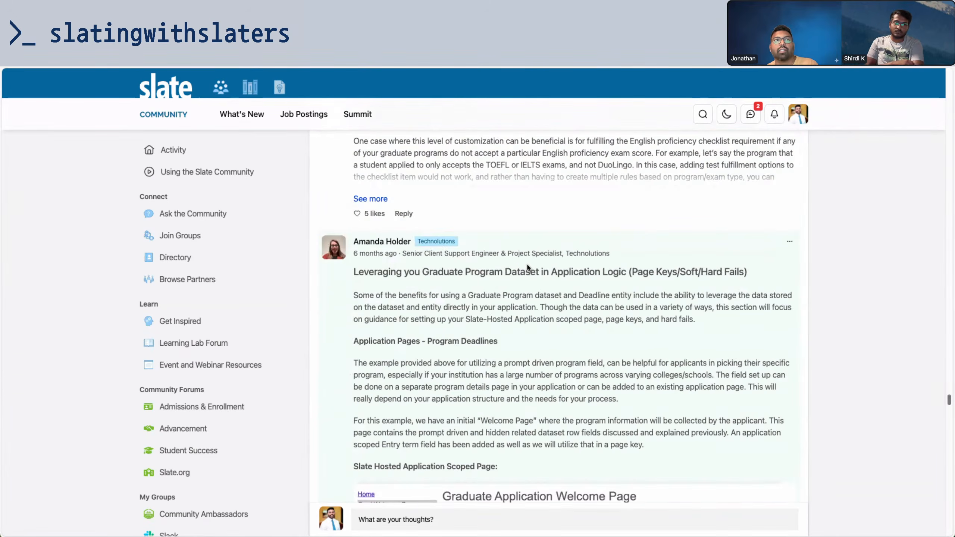
{"action": "scroll", "coordinate": [527, 269], "scroll_direction": "down", "scroll_amount": 8}
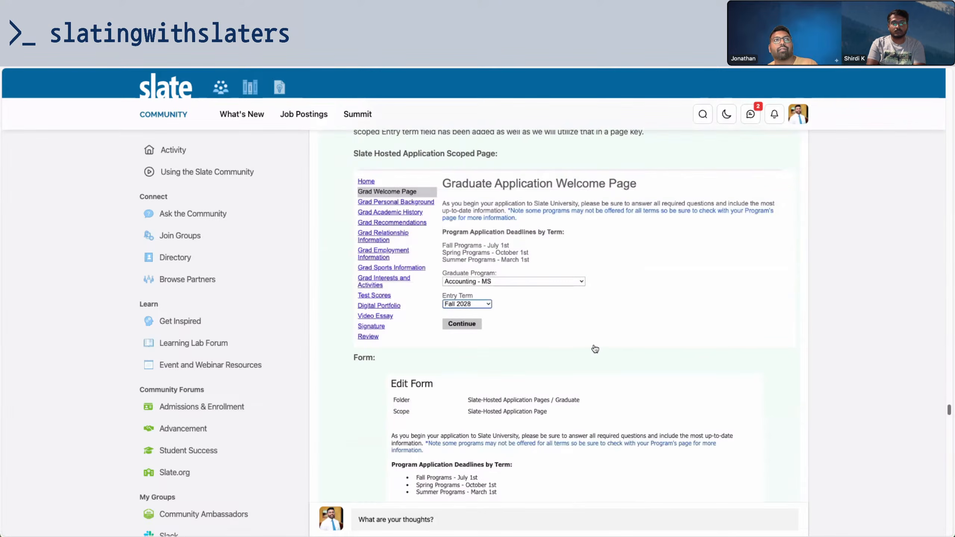
{"action": "scroll", "coordinate": [594, 349], "scroll_direction": "down", "scroll_amount": 10}
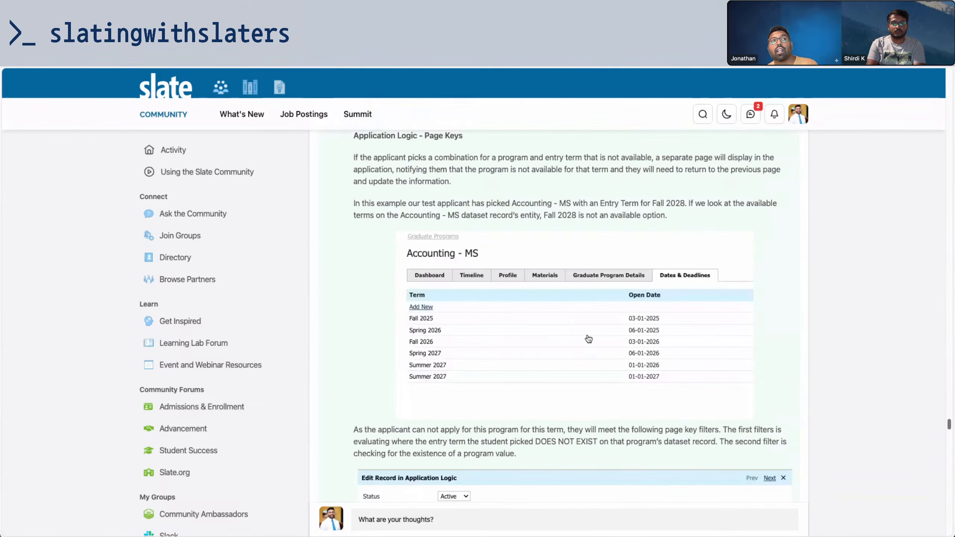
{"action": "scroll", "coordinate": [588, 338], "scroll_direction": "down", "scroll_amount": 7}
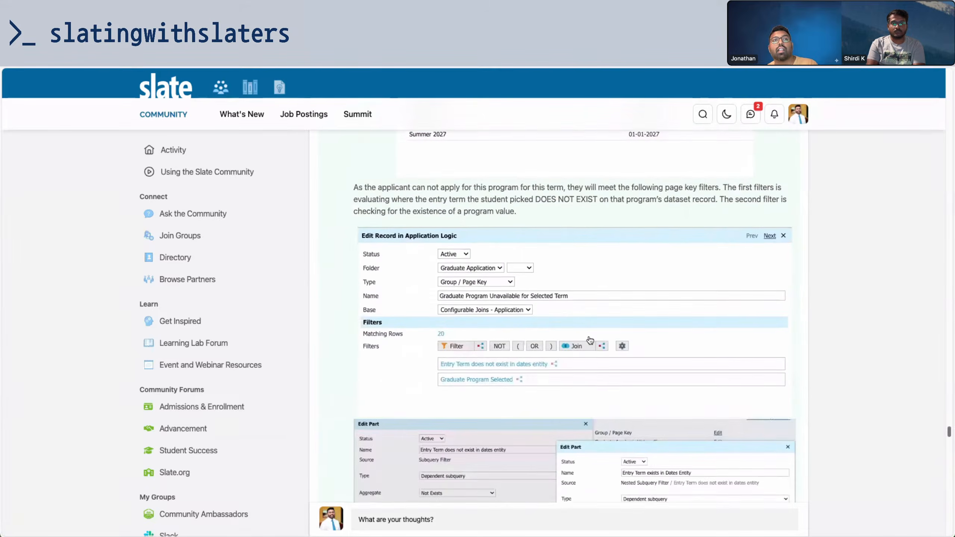
{"action": "scroll", "coordinate": [589, 340], "scroll_direction": "down", "scroll_amount": 6}
{"action": "scroll", "coordinate": [591, 340], "scroll_direction": "down", "scroll_amount": 9}
{"action": "scroll", "coordinate": [589, 340], "scroll_direction": "down", "scroll_amount": 9}
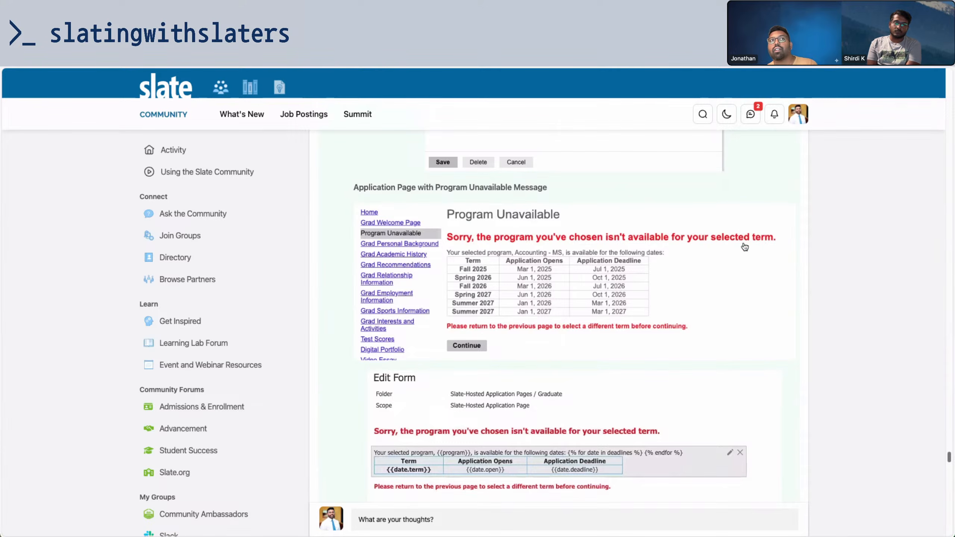
{"action": "scroll", "coordinate": [739, 316], "scroll_direction": "down", "scroll_amount": 9}
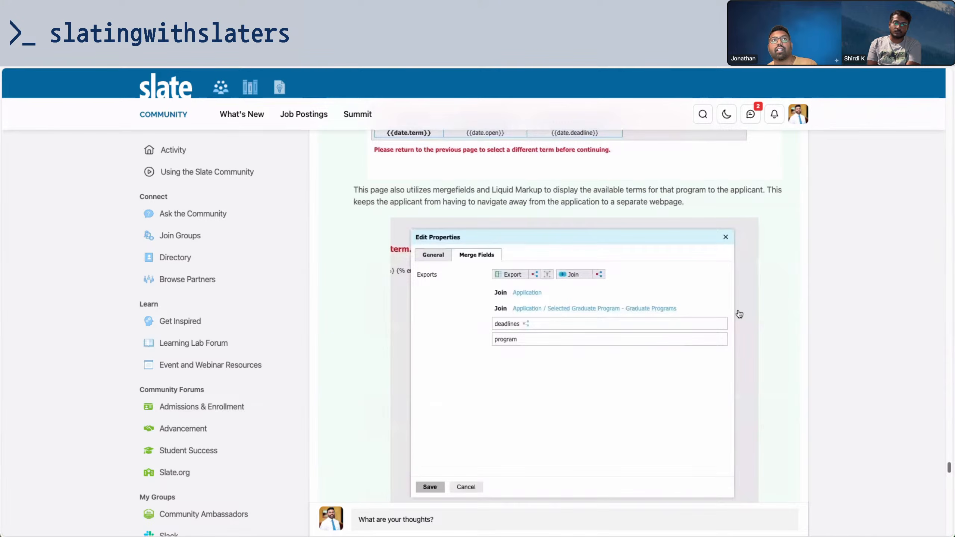
{"action": "scroll", "coordinate": [737, 315], "scroll_direction": "down", "scroll_amount": 5}
{"action": "scroll", "coordinate": [735, 316], "scroll_direction": "up", "scroll_amount": 8}
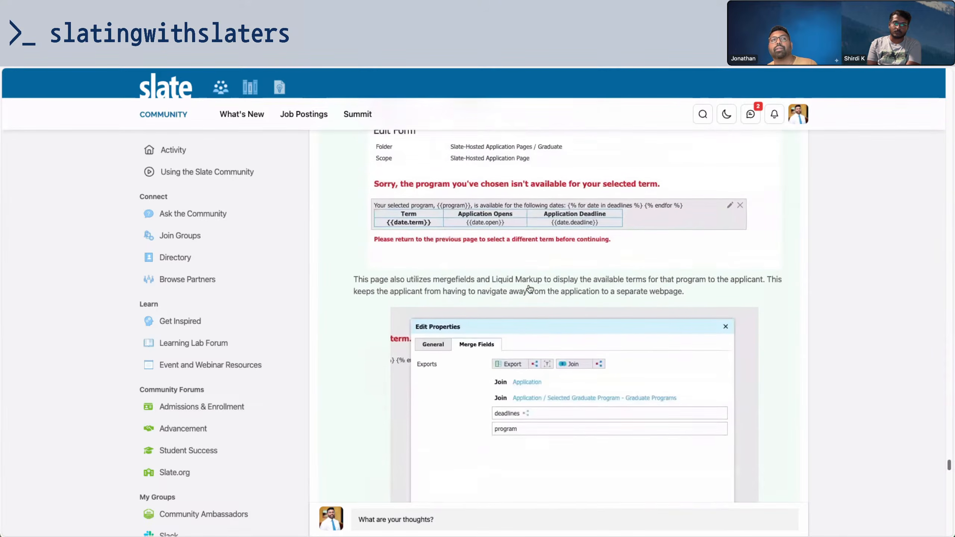
{"action": "scroll", "coordinate": [530, 288], "scroll_direction": "up", "scroll_amount": 2}
{"action": "scroll", "coordinate": [531, 288], "scroll_direction": "down", "scroll_amount": 2}
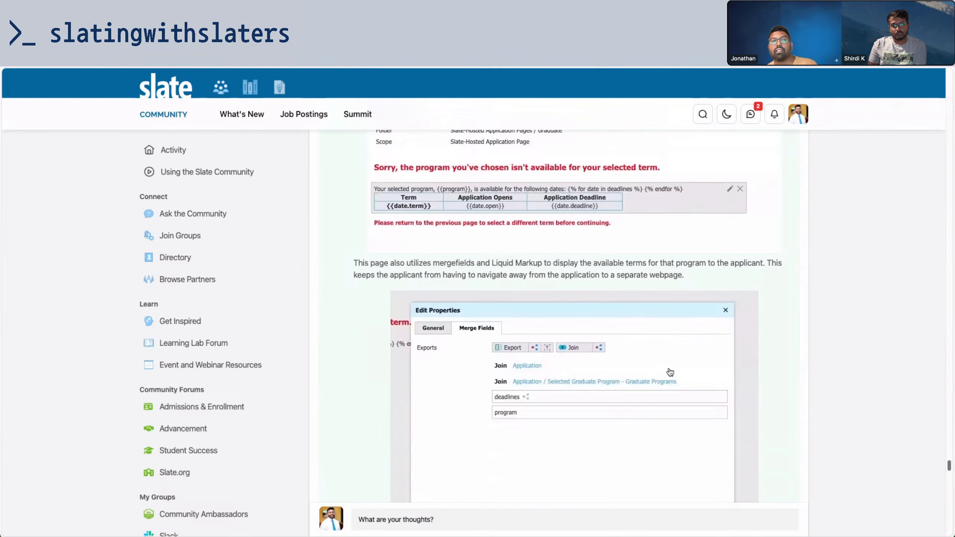
{"action": "scroll", "coordinate": [670, 372], "scroll_direction": "down", "scroll_amount": 15}
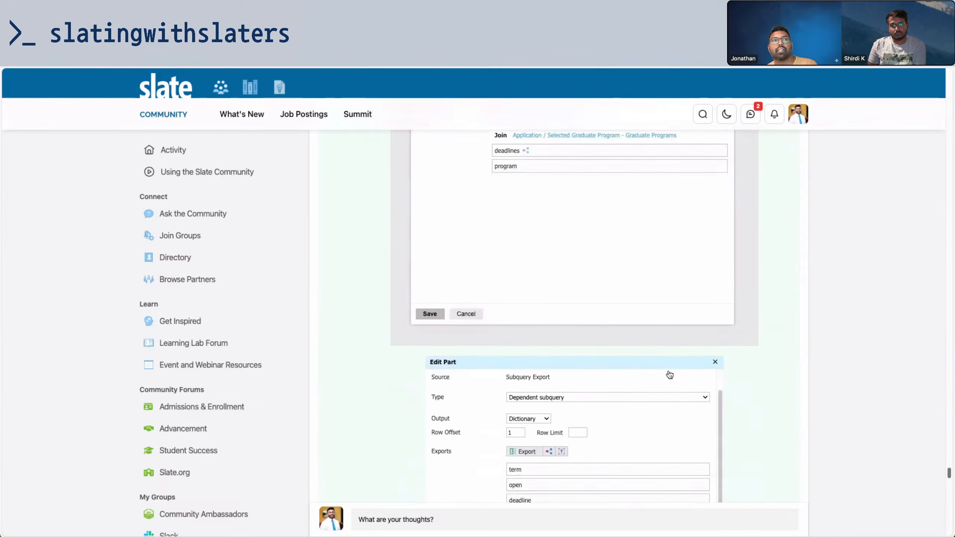
{"action": "scroll", "coordinate": [670, 373], "scroll_direction": "down", "scroll_amount": 12}
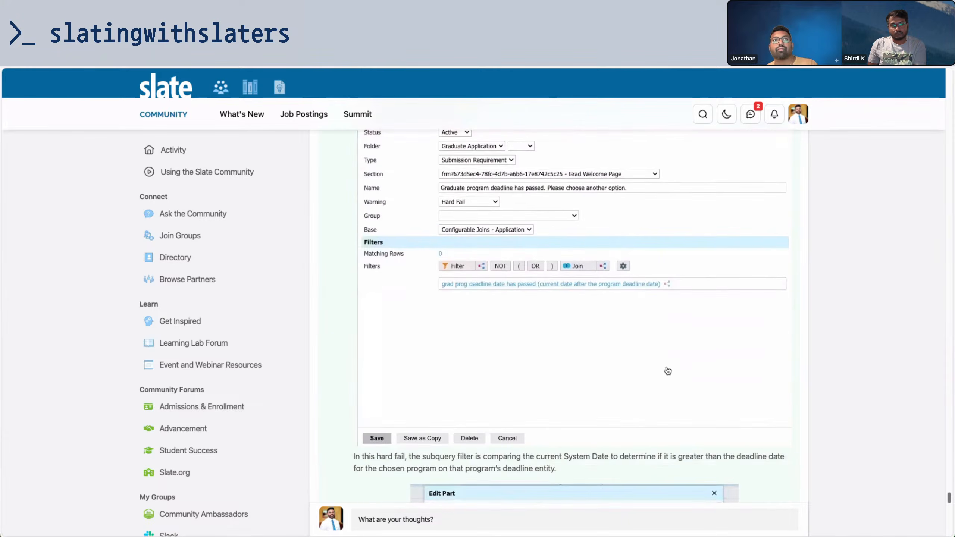
{"action": "scroll", "coordinate": [667, 365], "scroll_direction": "down", "scroll_amount": 12}
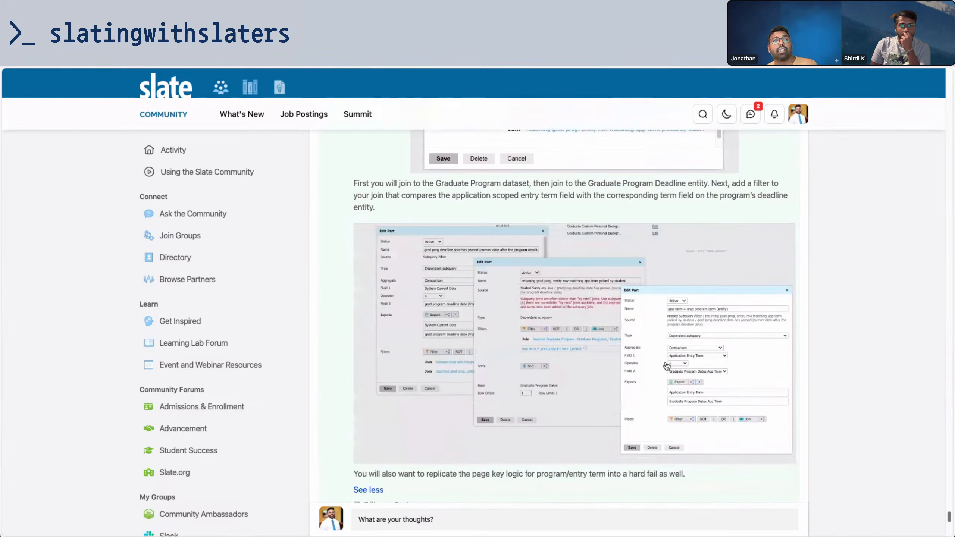
{"action": "scroll", "coordinate": [665, 361], "scroll_direction": "down", "scroll_amount": 3}
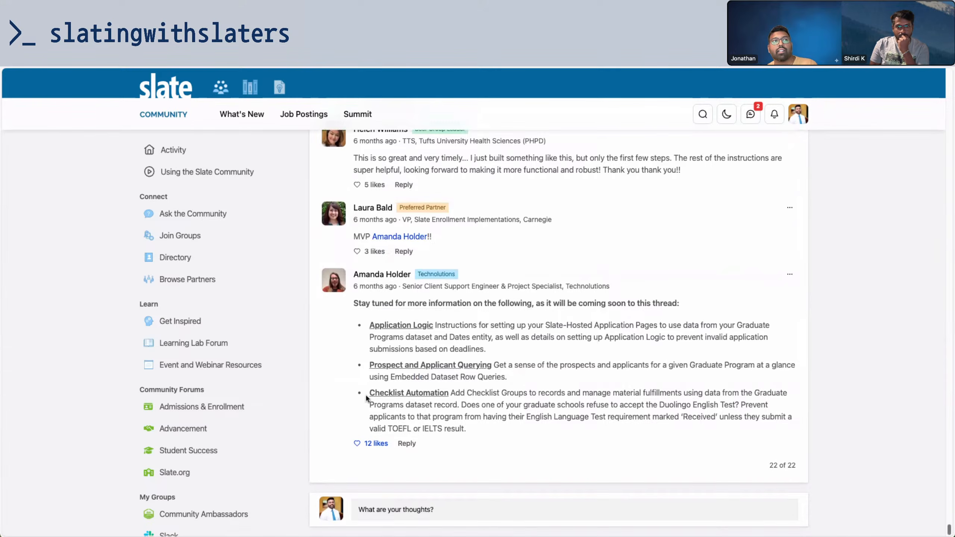
Highlight the full Checklist Automation bullet in the thread's last comment
{"action": "left_click_drag", "start_coordinate": [370, 394], "coordinate": [493, 435]}
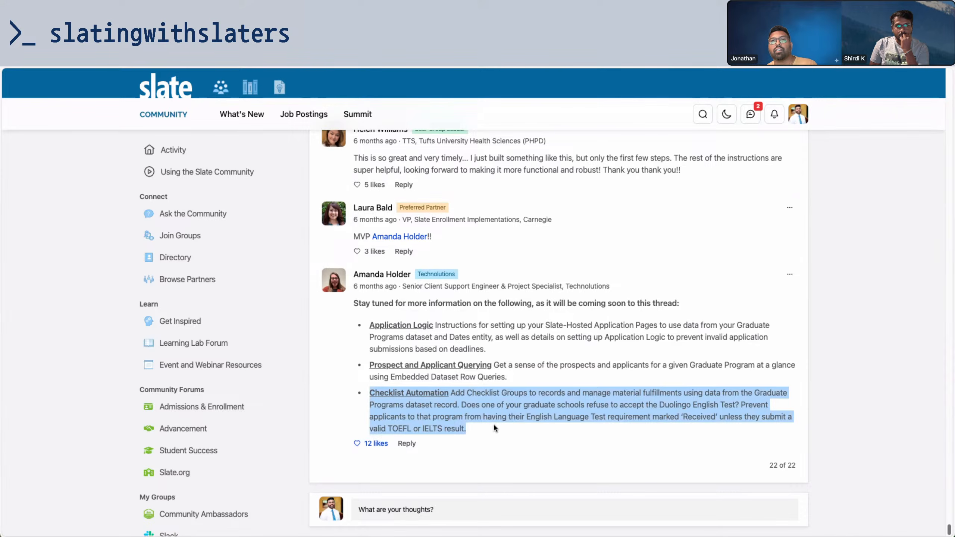
{"action": "left_click_drag", "start_coordinate": [491, 427], "coordinate": [370, 391]}
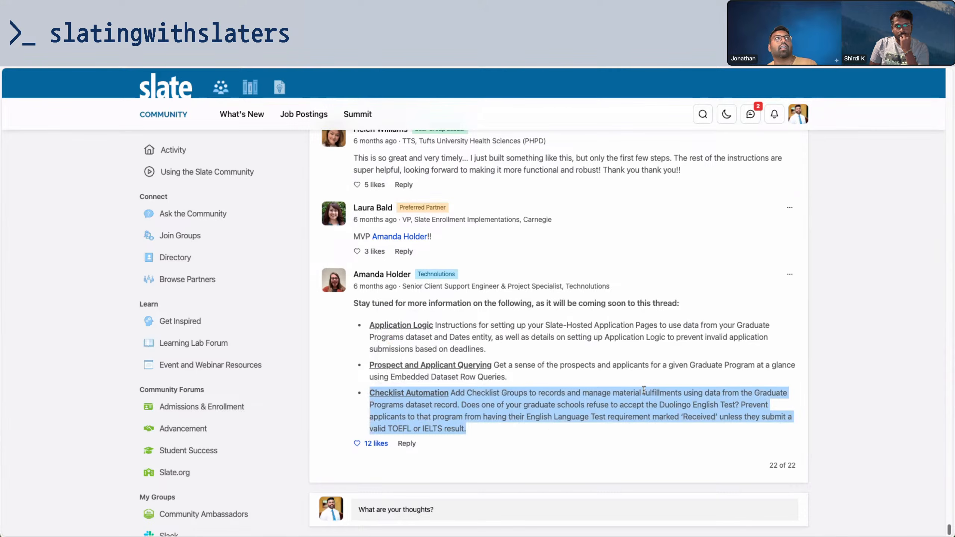
{"action": "left_click_drag", "start_coordinate": [474, 431], "coordinate": [423, 416]}
{"action": "left_click_drag", "start_coordinate": [357, 392], "coordinate": [355, 391]}
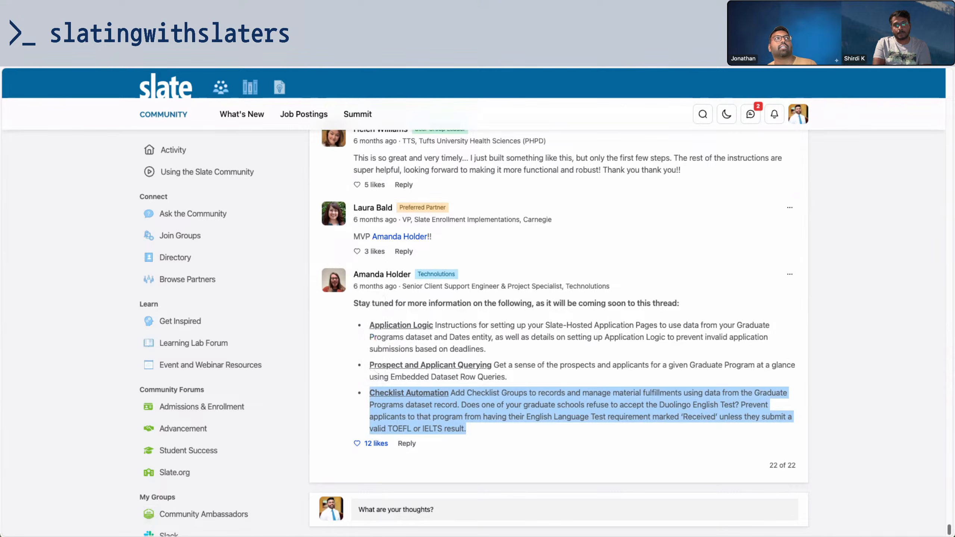
{"action": "key", "text": "ctrl+Tab"}
Browse the majors available on the applicant's Mechanical Engineering application
{"action": "key", "text": "ctrl+Tab"}
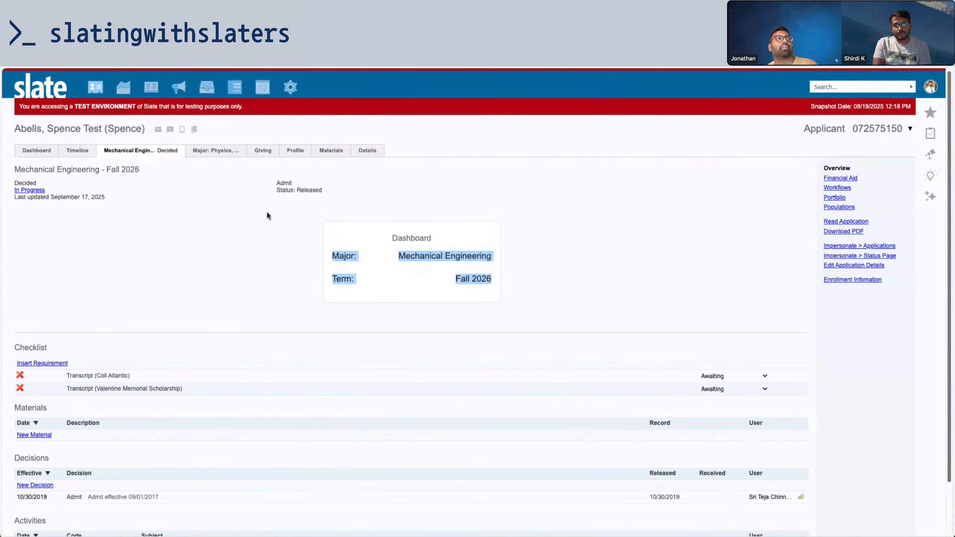
{"action": "key", "text": "ctrl+Tab"}
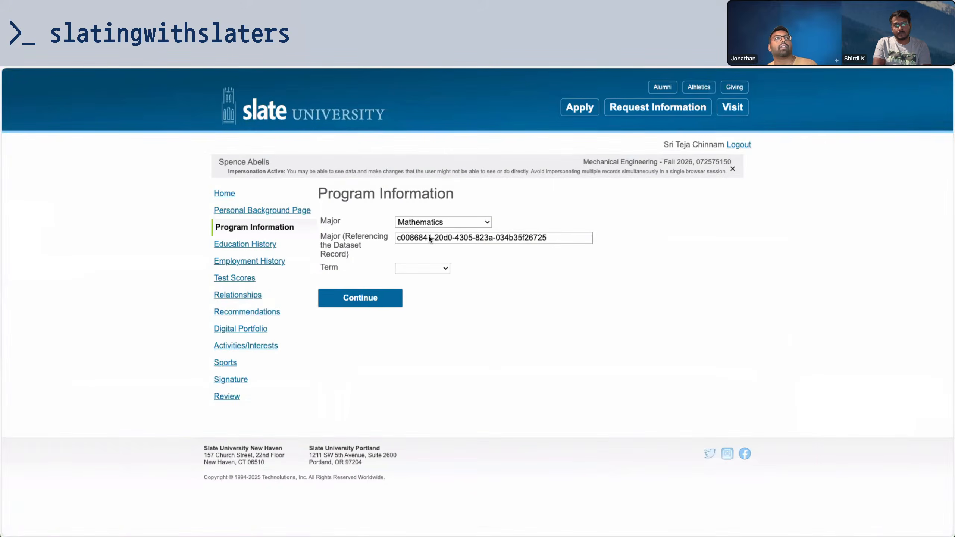
{"action": "left_click", "coordinate": [434, 223]}
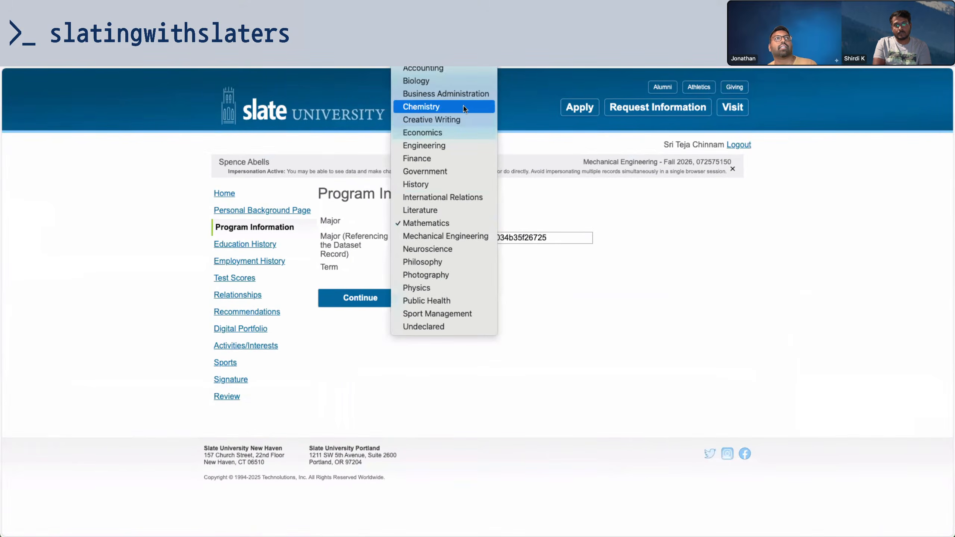
{"action": "left_click", "coordinate": [602, 161]}
Change the Computer Science Fall 2026 App Open Date to 2025-09-23 and save
{"action": "key", "text": "ctrl+Tab"}
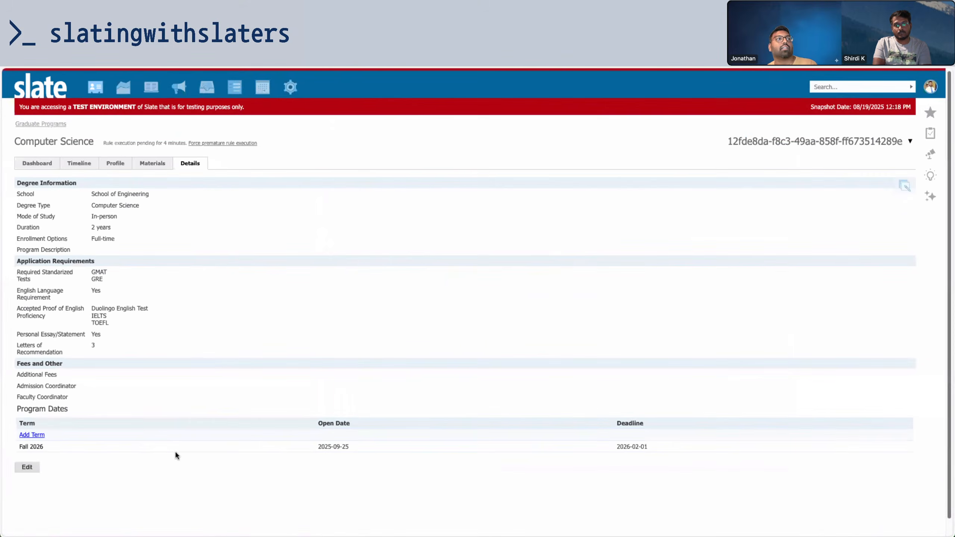
{"action": "left_click", "coordinate": [174, 447]}
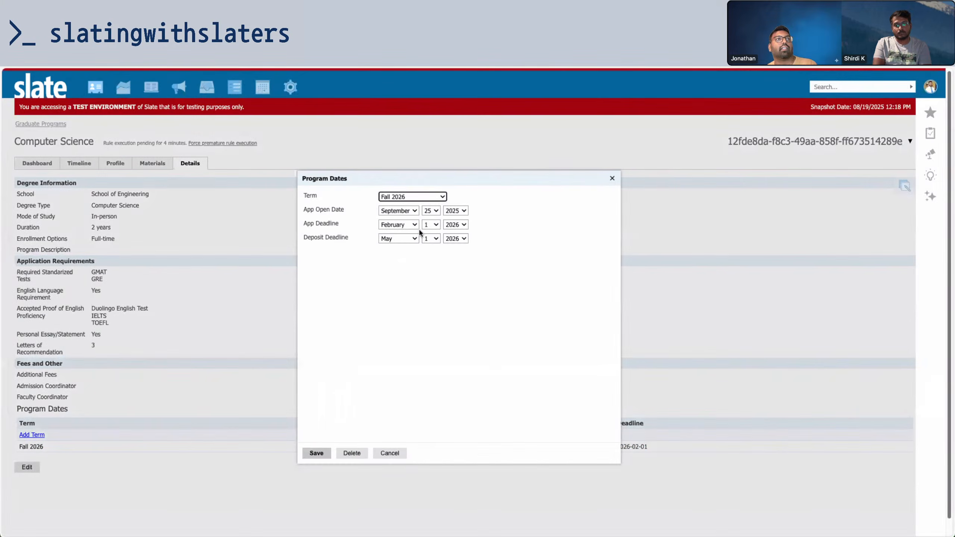
{"action": "left_click", "coordinate": [435, 214]}
{"action": "left_click", "coordinate": [432, 188]}
{"action": "left_click", "coordinate": [316, 453]}
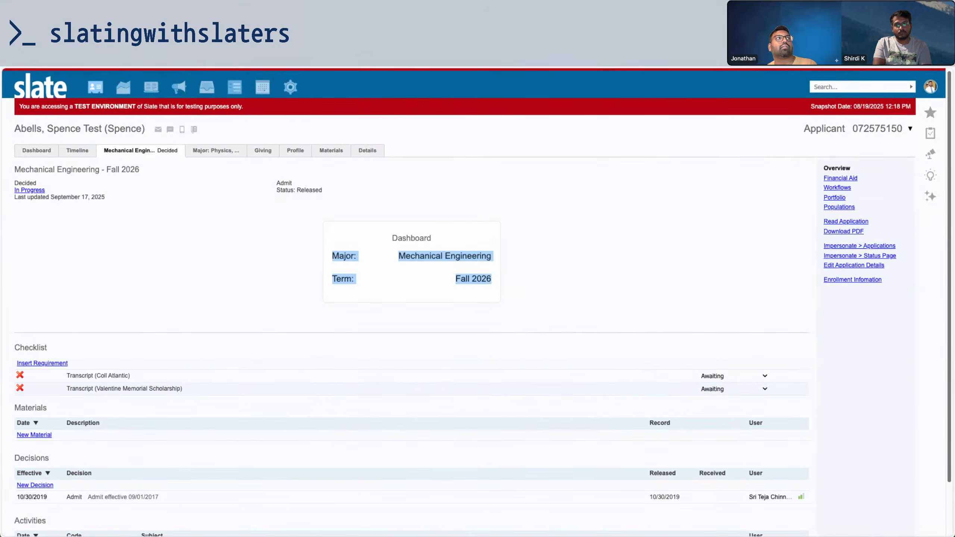
Reload the applicant portal and view the majors list on Program Information
{"action": "key", "text": "super+r"}
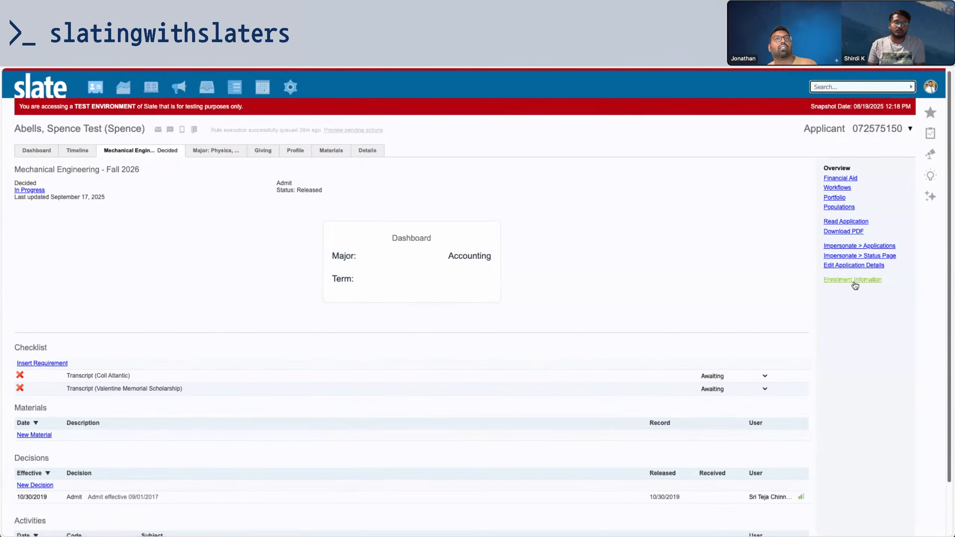
{"action": "left_click", "coordinate": [853, 281]}
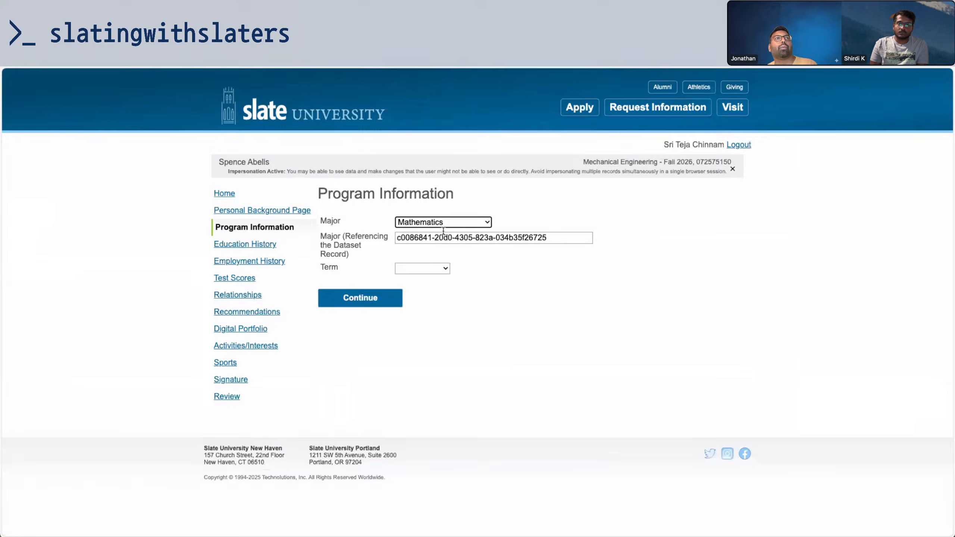
{"action": "left_click", "coordinate": [443, 224]}
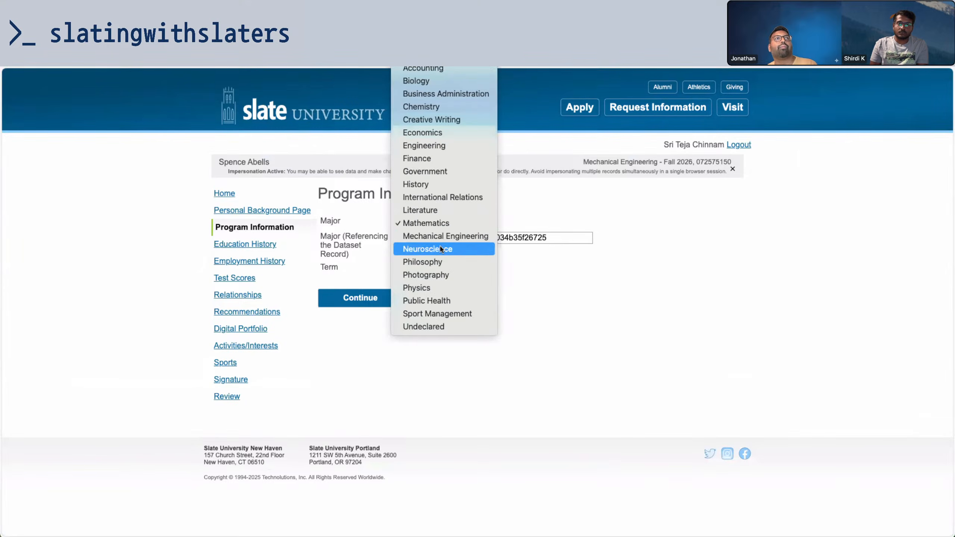
Reload the form and set Major to Computer Science and Term to Fall 2026
{"action": "key", "text": "Escape"}
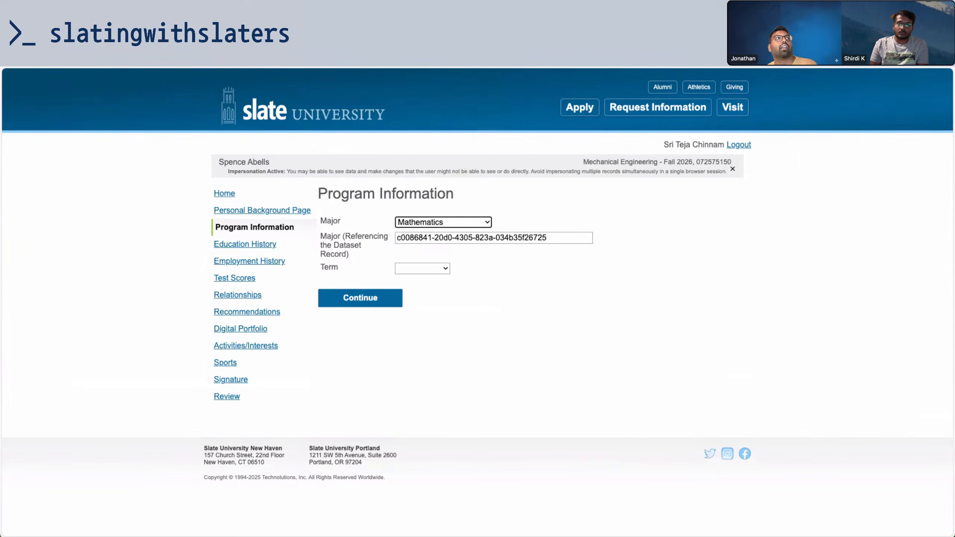
{"action": "key", "text": "super+r"}
{"action": "left_click", "coordinate": [498, 208]}
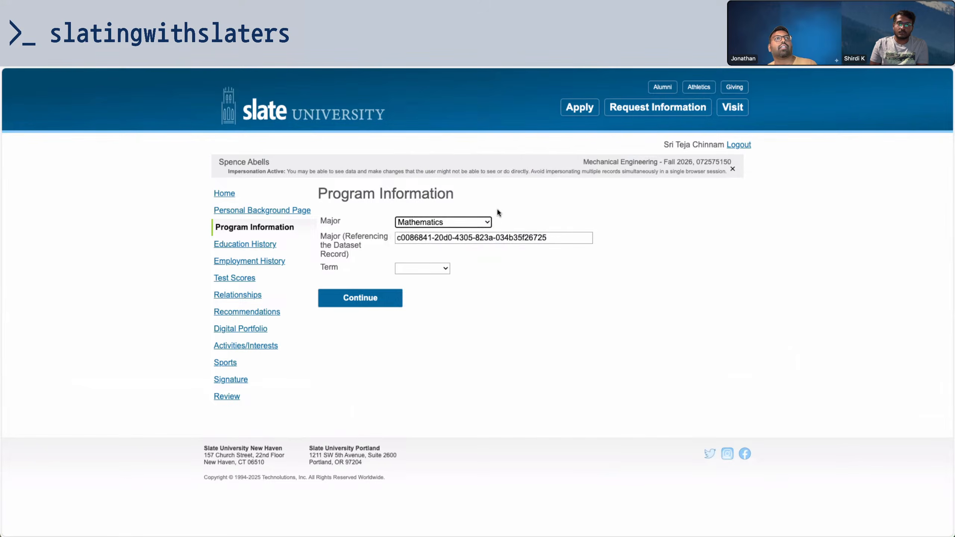
{"action": "left_click", "coordinate": [469, 222]}
{"action": "left_click", "coordinate": [462, 270]}
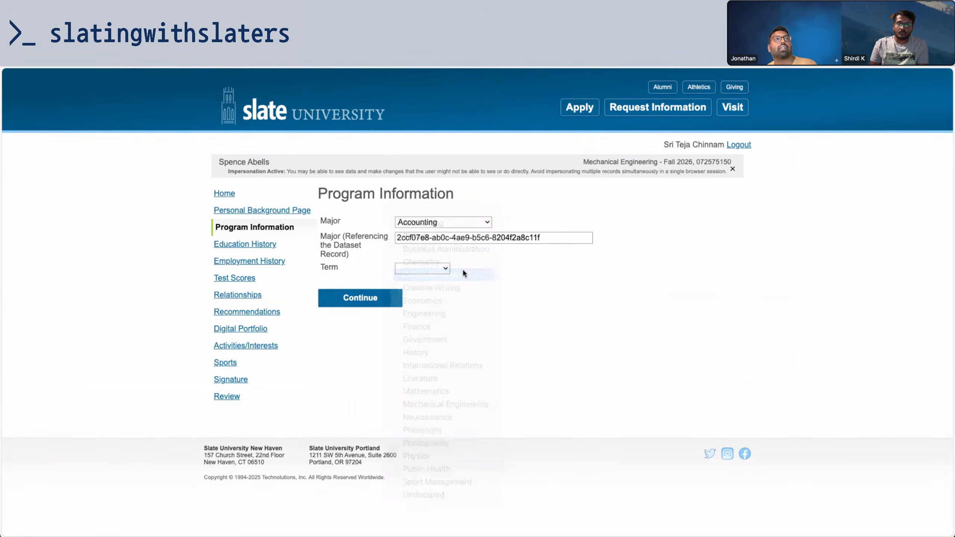
{"action": "left_click", "coordinate": [437, 268]}
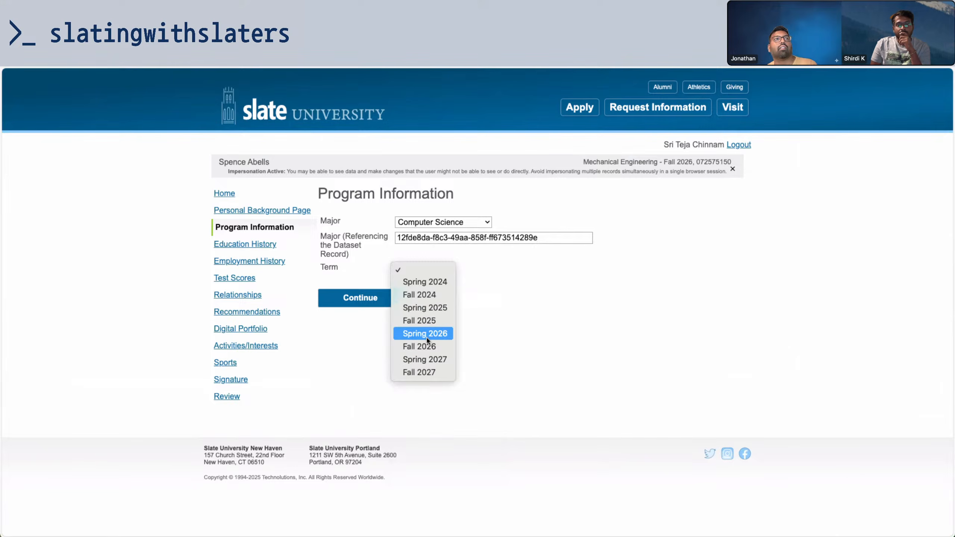
{"action": "left_click", "coordinate": [419, 346]}
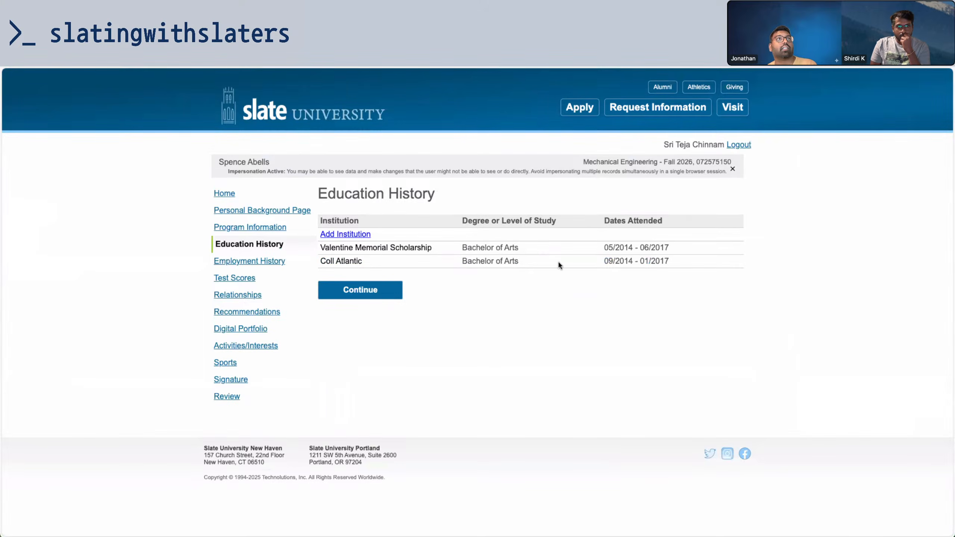
Refresh the applicant's record to confirm the Computer Science major and view the checklist overview
{"action": "key", "text": "ctrl+shift+Tab"}
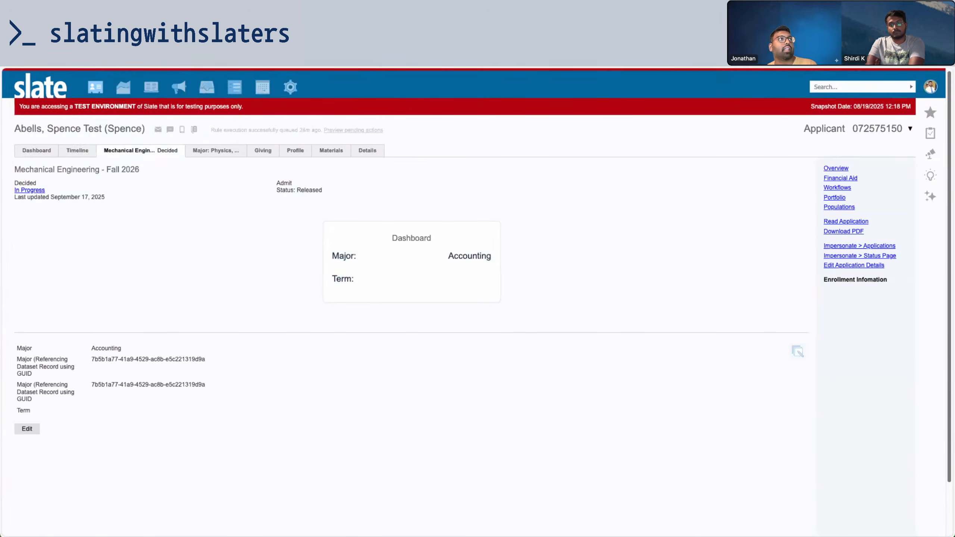
{"action": "key", "text": "ctrl+r"}
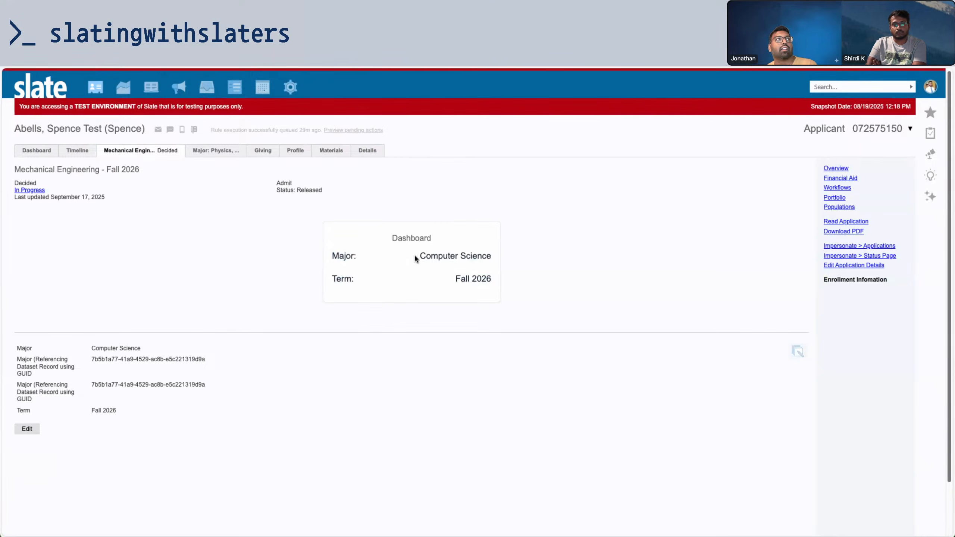
{"action": "left_click_drag", "start_coordinate": [415, 257], "coordinate": [505, 259]}
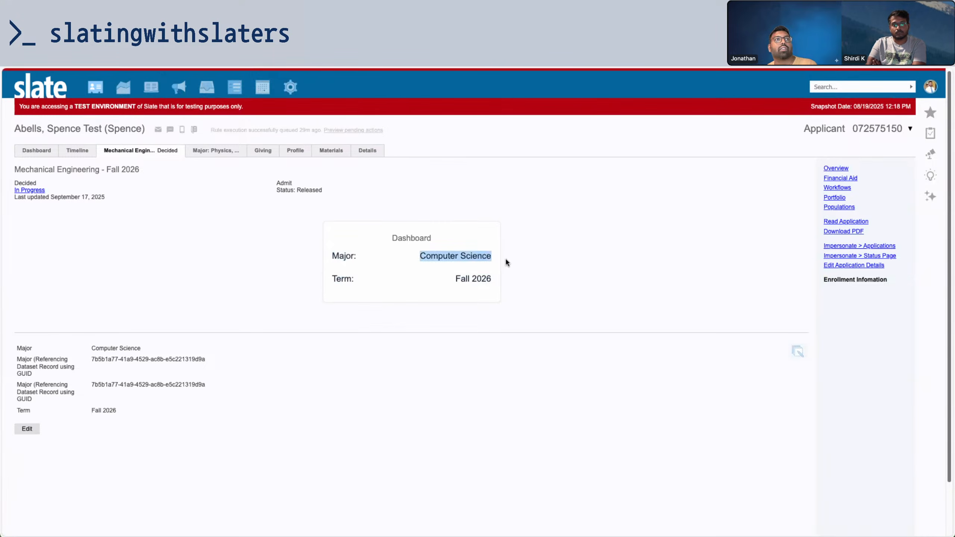
{"action": "left_click", "coordinate": [841, 170]}
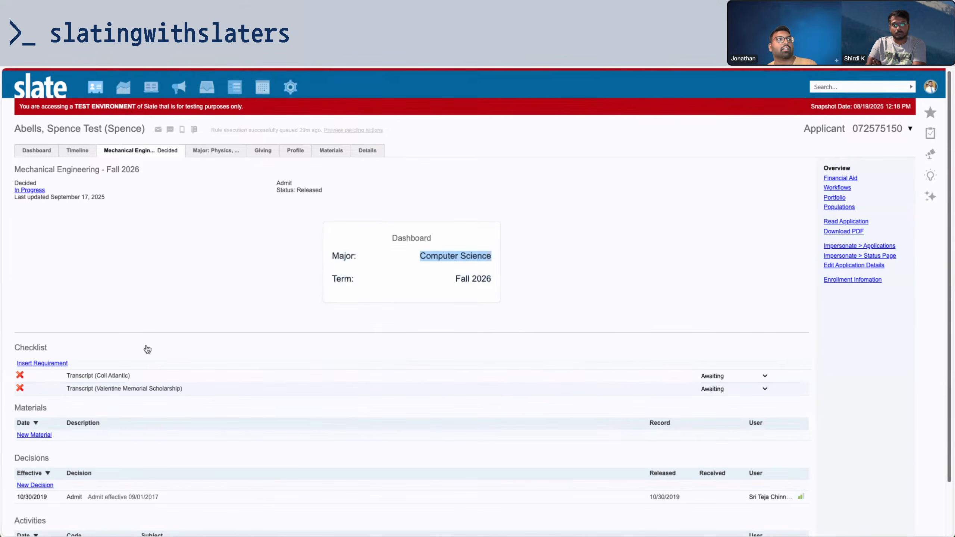
{"action": "left_click", "coordinate": [377, 330]}
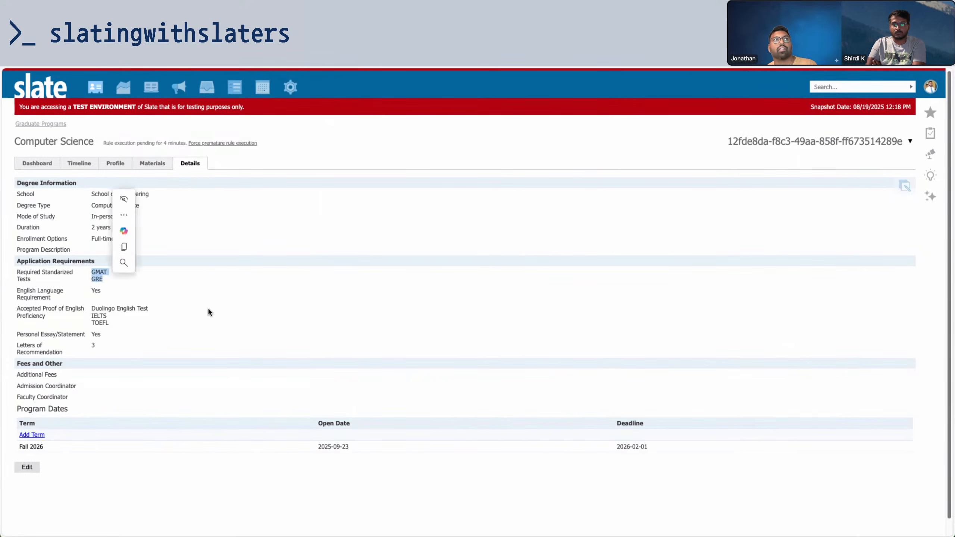
Search the Database tools for 'check' and open the Checklists page
{"action": "left_click", "coordinate": [290, 86]}
{"action": "scroll", "coordinate": [569, 355], "scroll_direction": "down", "scroll_amount": 9}
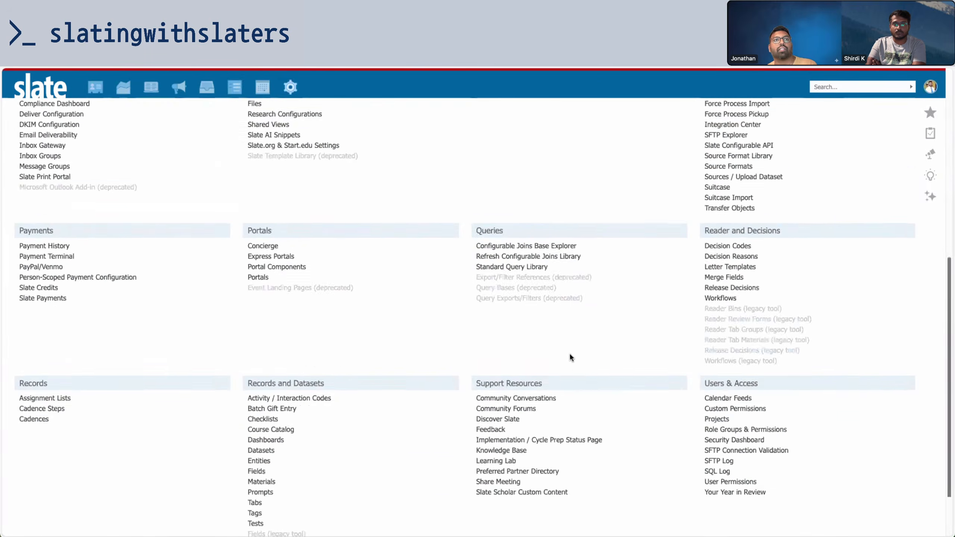
{"action": "scroll", "coordinate": [569, 355], "scroll_direction": "up", "scroll_amount": 9}
{"action": "type", "text": "check"}
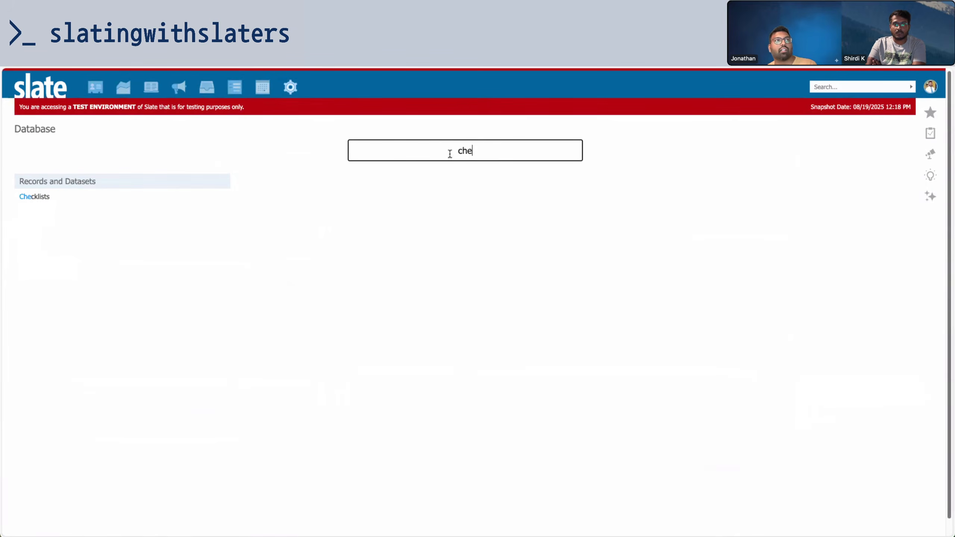
{"action": "left_click", "coordinate": [49, 196]}
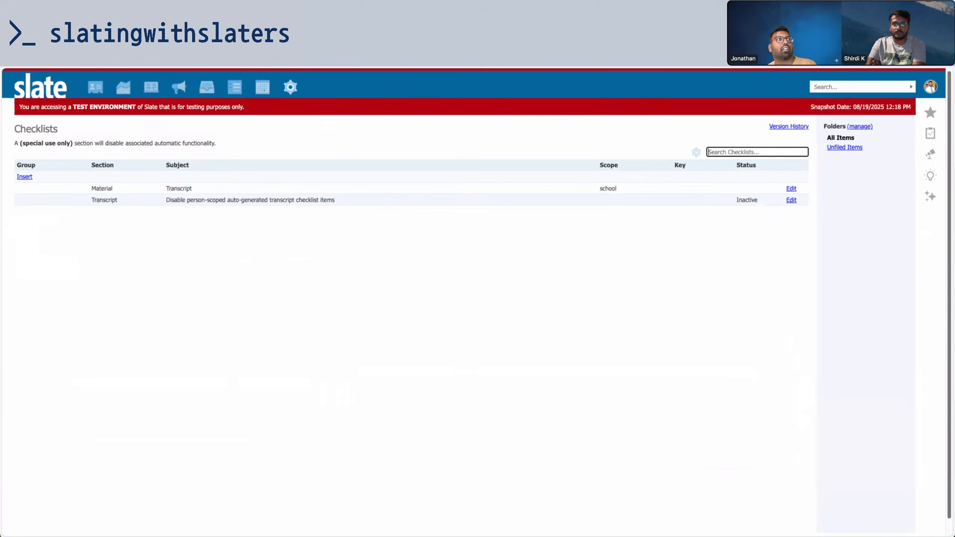
Draft a checklist item with group 'Gre', review Material Fulfillment options, then cancel it
{"action": "left_click", "coordinate": [23, 176]}
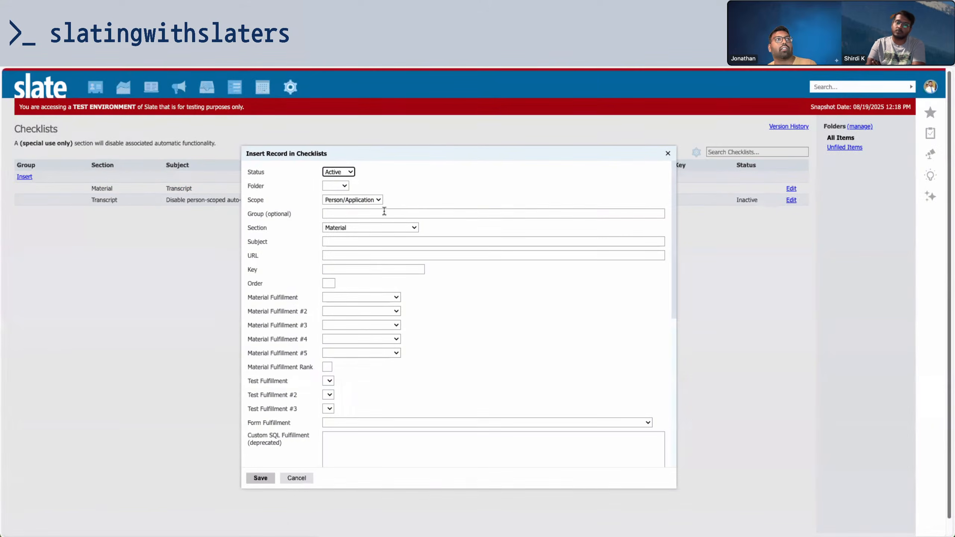
{"action": "left_click", "coordinate": [367, 213]}
{"action": "type", "text": "Gre"}
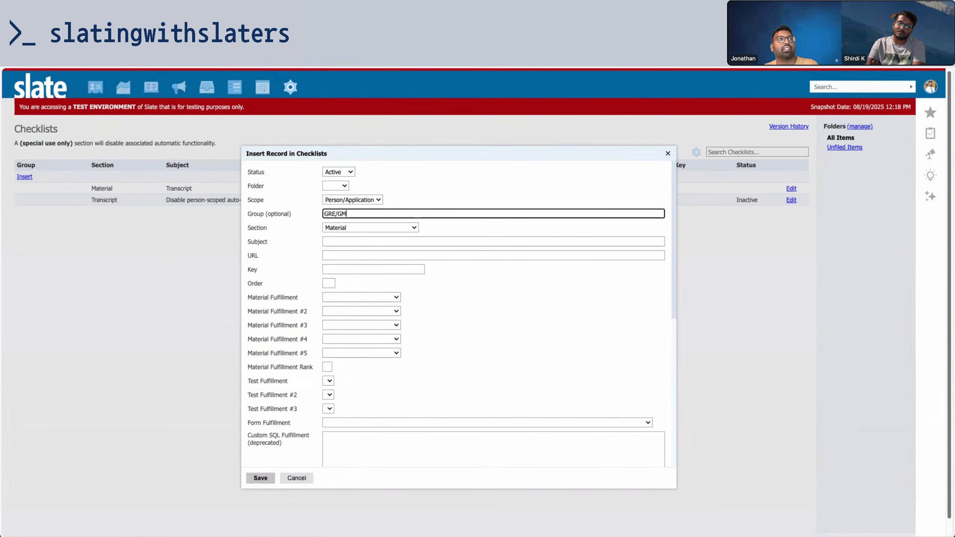
{"action": "left_click", "coordinate": [380, 298]}
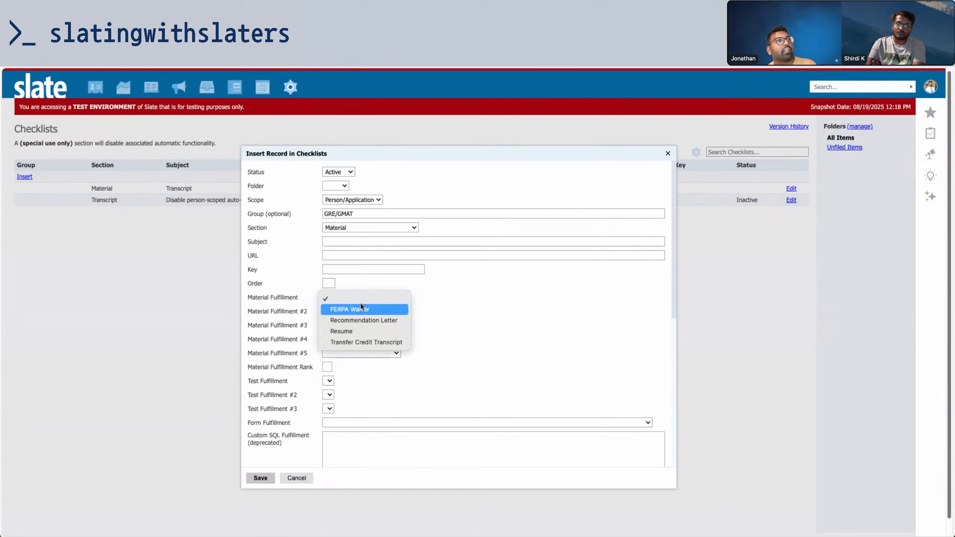
{"action": "left_click", "coordinate": [259, 365]}
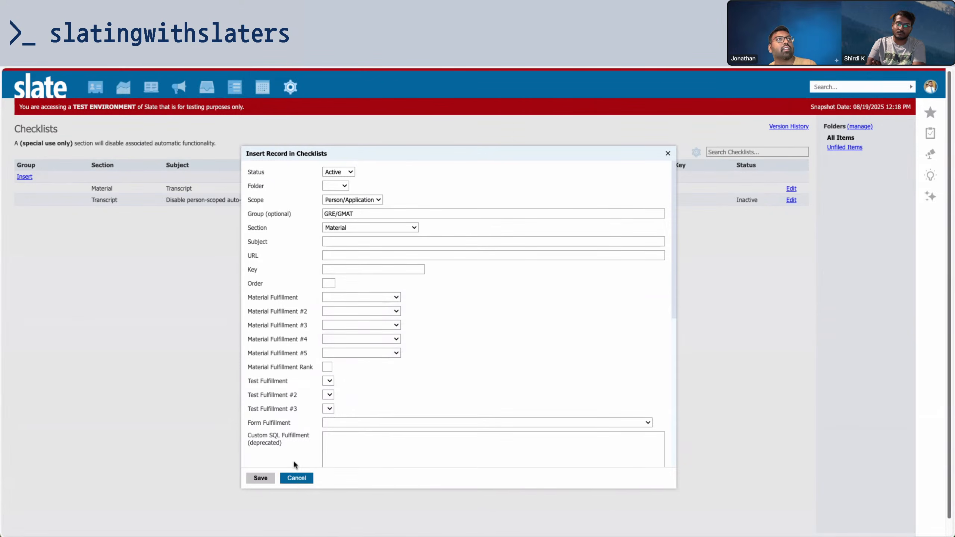
{"action": "left_click", "coordinate": [296, 477]}
Return to the Database tools page
{"action": "mouse_move", "coordinate": [291, 87]}
{"action": "right_click", "coordinate": [308, 122]}
{"action": "key", "text": "Escape"}
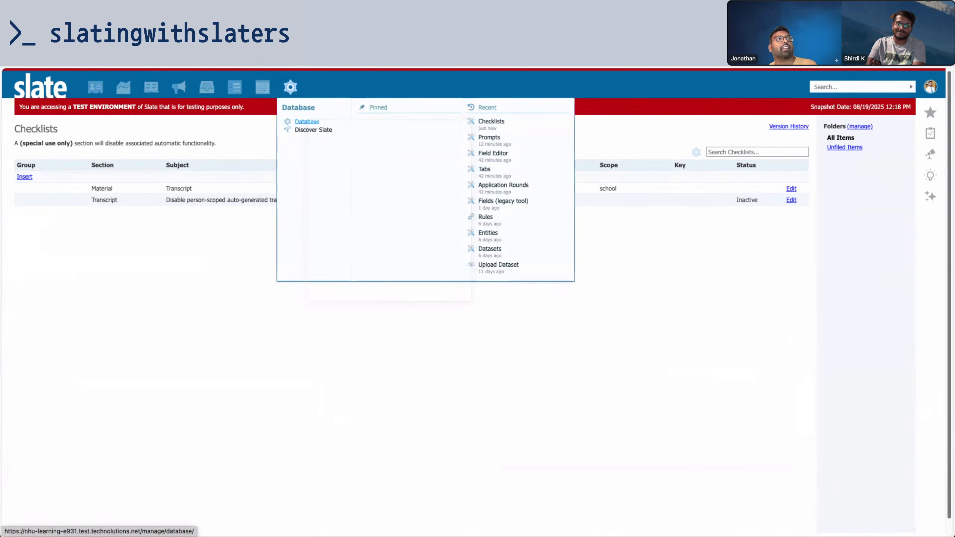
{"action": "left_click", "coordinate": [308, 122]}
Search the Database tools for 'MATER' and open the Materials page
{"action": "left_click", "coordinate": [401, 145]}
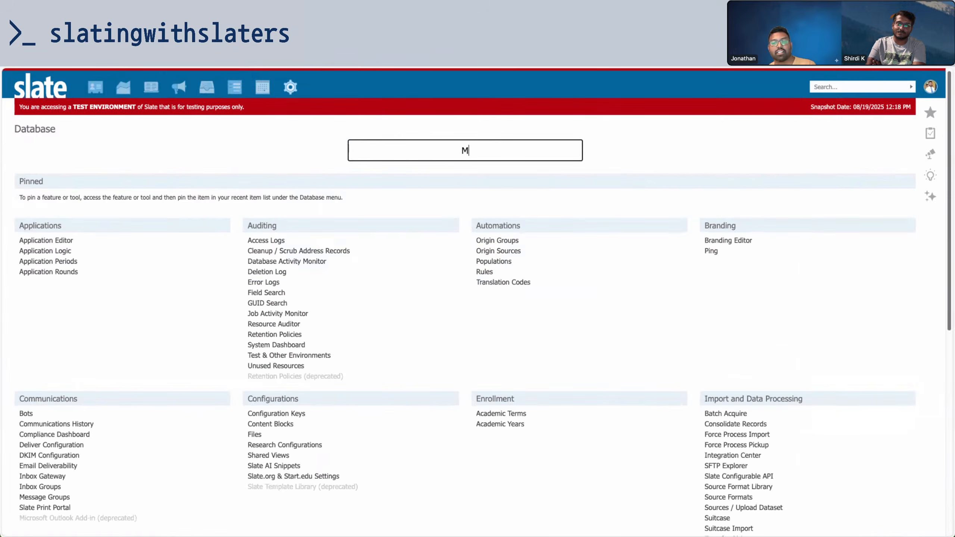
{"action": "type", "text": "MATER"}
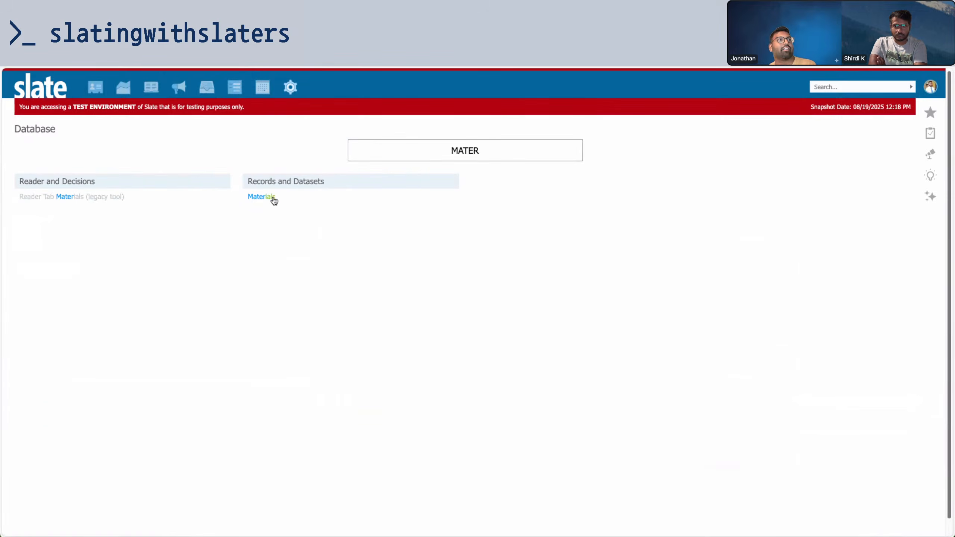
{"action": "left_click", "coordinate": [274, 198]}
Create a material with key gre_gmat and name GRE/GMAT Test Score, and save it
{"action": "left_click", "coordinate": [30, 182]}
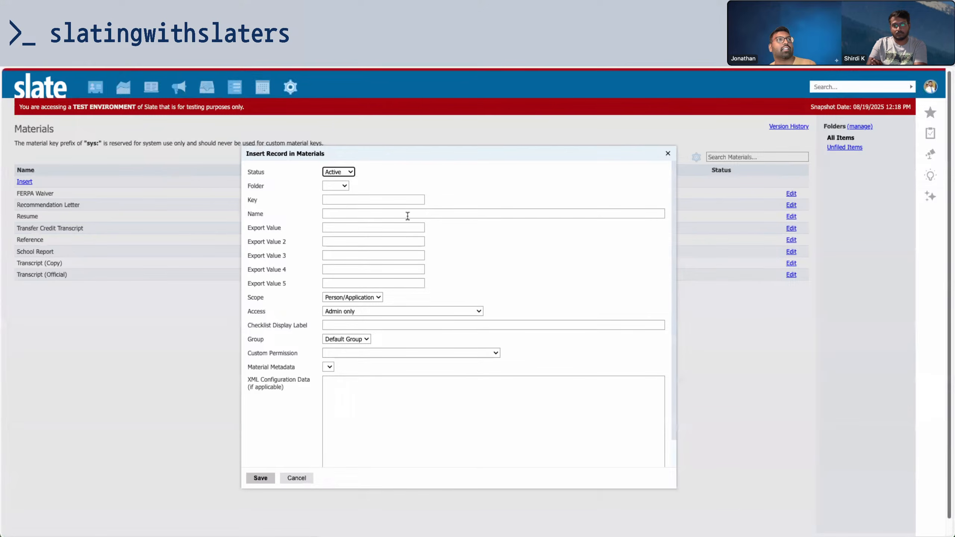
{"action": "left_click", "coordinate": [395, 199]}
{"action": "type", "text": "GRE"}
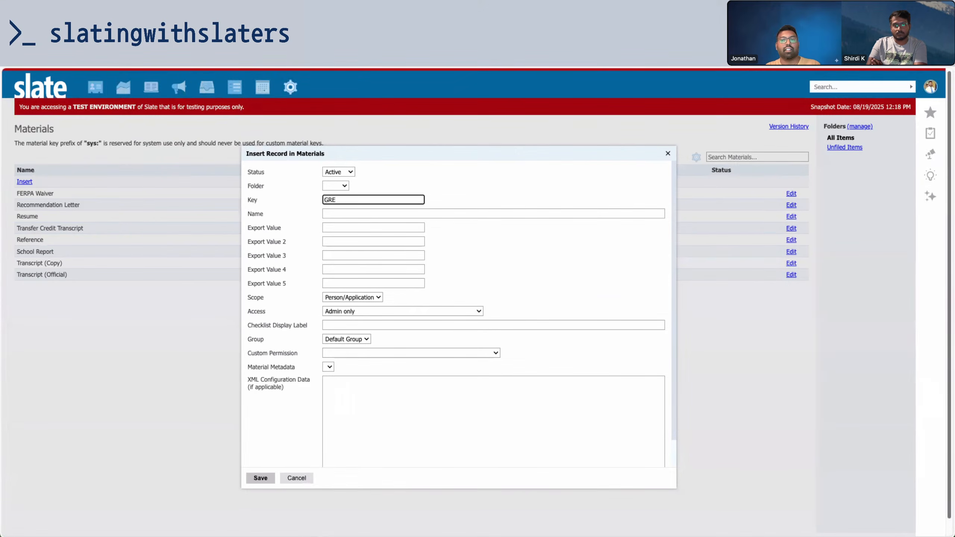
{"action": "key", "text": "BackSpace"}
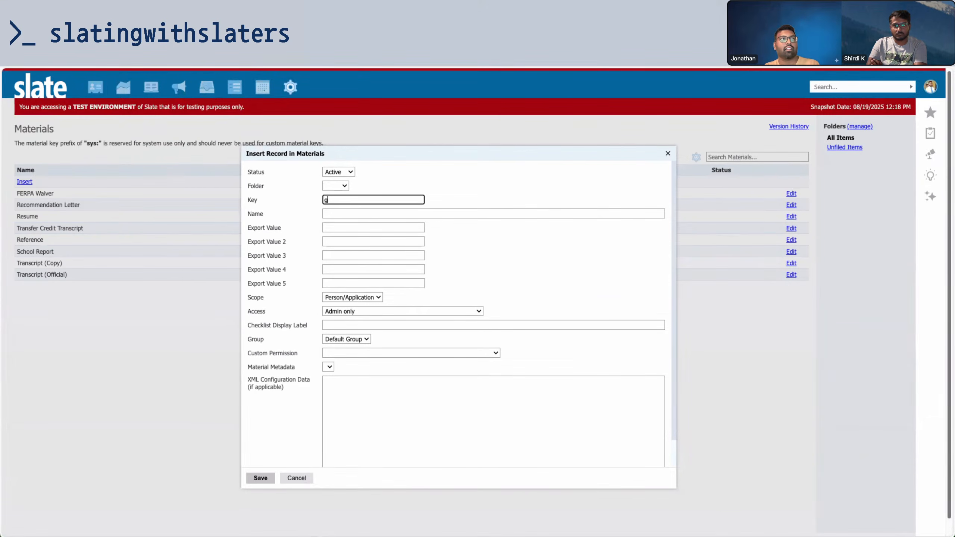
{"action": "key", "text": "BackSpace"}
{"action": "type", "text": "gmat"}
{"action": "key", "text": "Tab"}
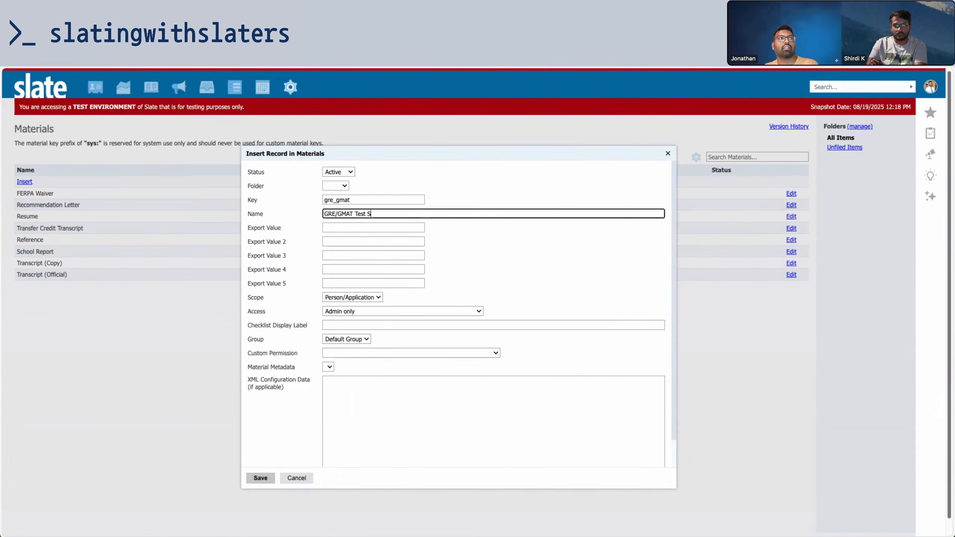
{"action": "left_click", "coordinate": [260, 478]}
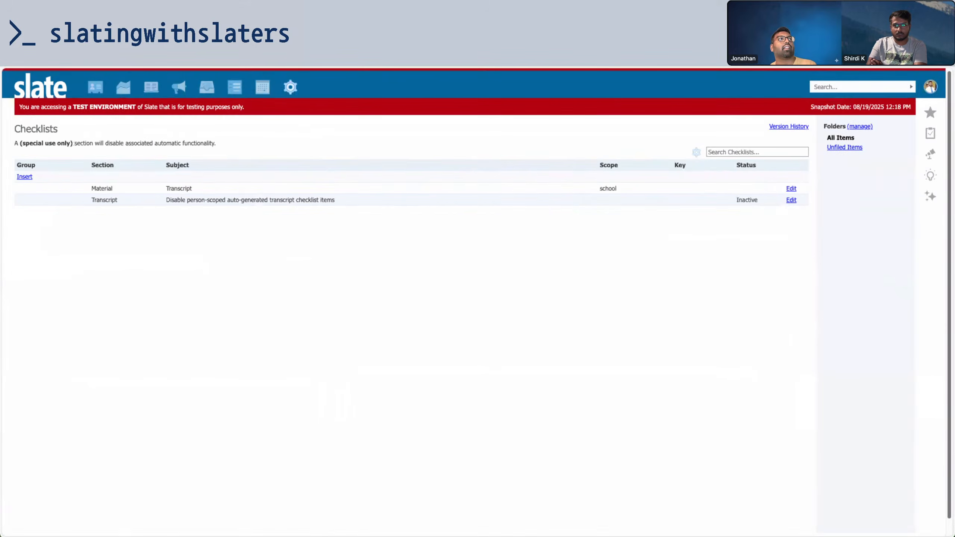
Insert a new checklist item with Group GRE-GMAT
{"action": "left_click", "coordinate": [25, 176]}
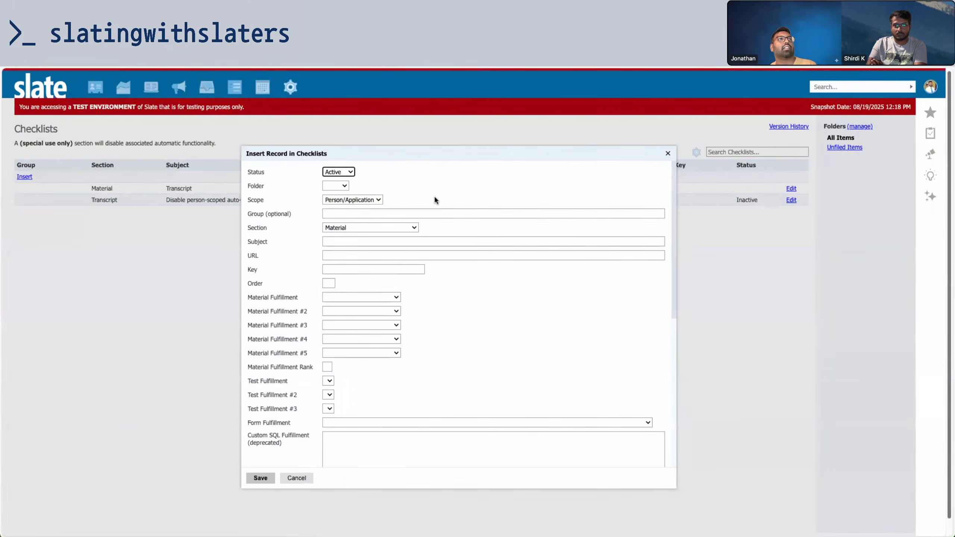
{"action": "left_click", "coordinate": [406, 214]}
{"action": "type", "text": "gre"}
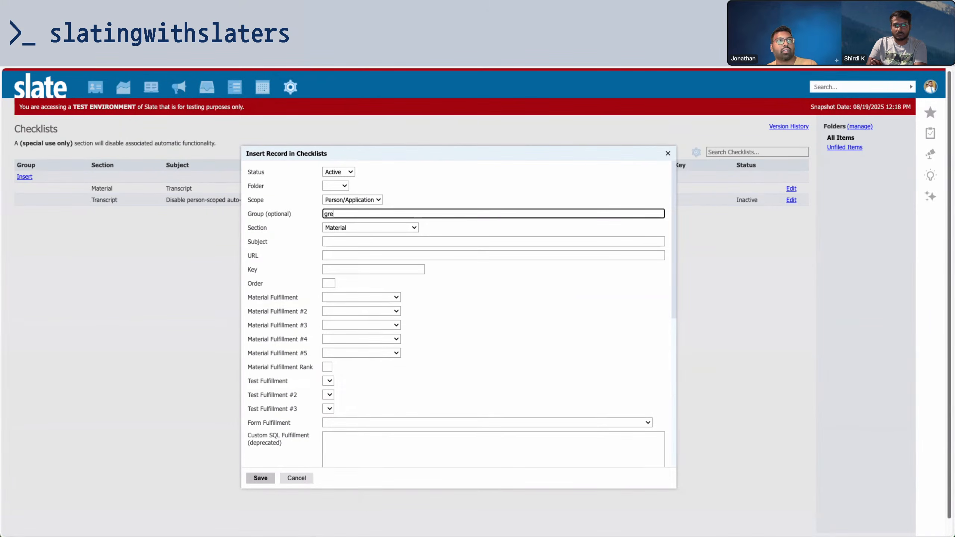
{"action": "type", "text": "_"}
{"action": "type", "text": "GMA"}
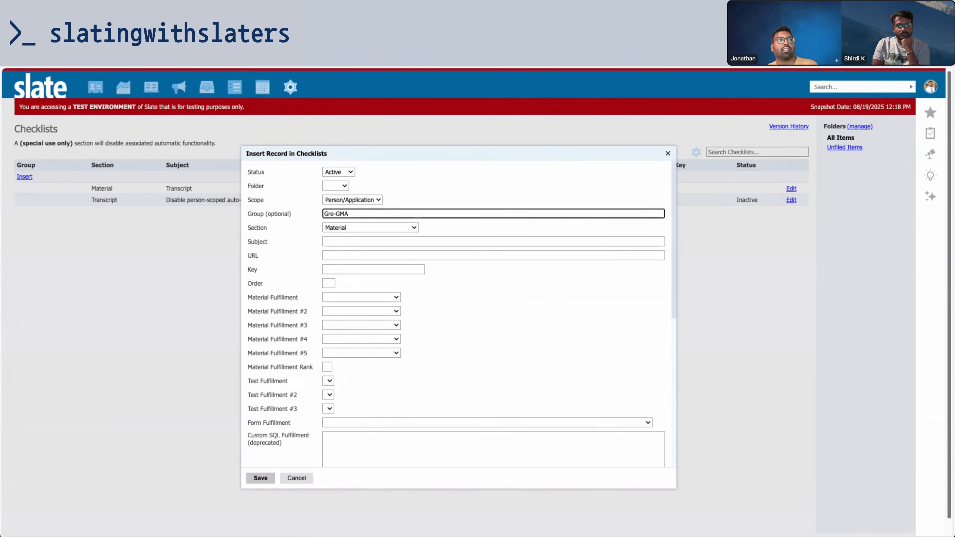
{"action": "type", "text": "T"}
{"action": "left_click_drag", "start_coordinate": [352, 213], "coordinate": [324, 215]}
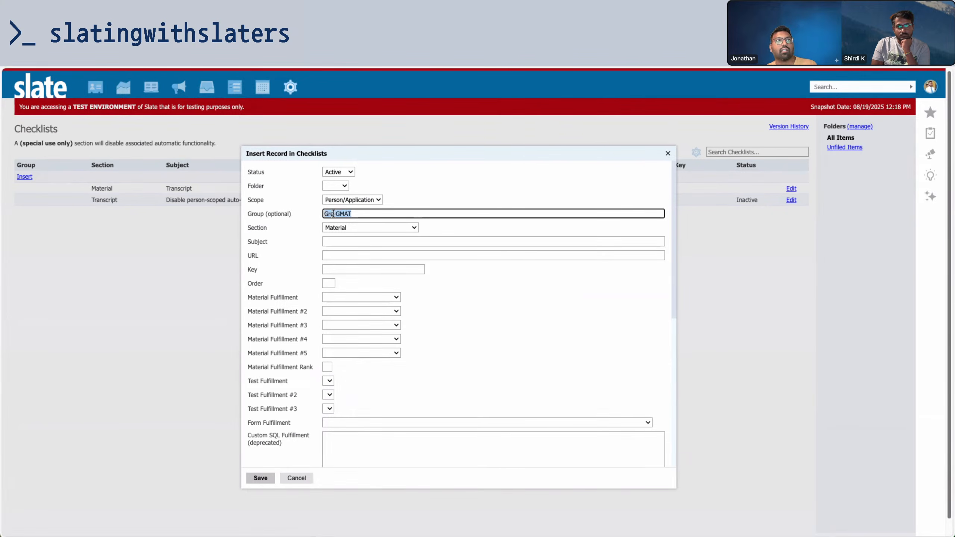
{"action": "left_click", "coordinate": [333, 214]}
{"action": "key", "text": "BackSpace"}
{"action": "key", "text": "BackSpace"}
{"action": "type", "text": "RE"}
Enter the checklist subject 'GRE/GMAT Test Score'
{"action": "left_click", "coordinate": [335, 243]}
{"action": "type", "text": "gre"}
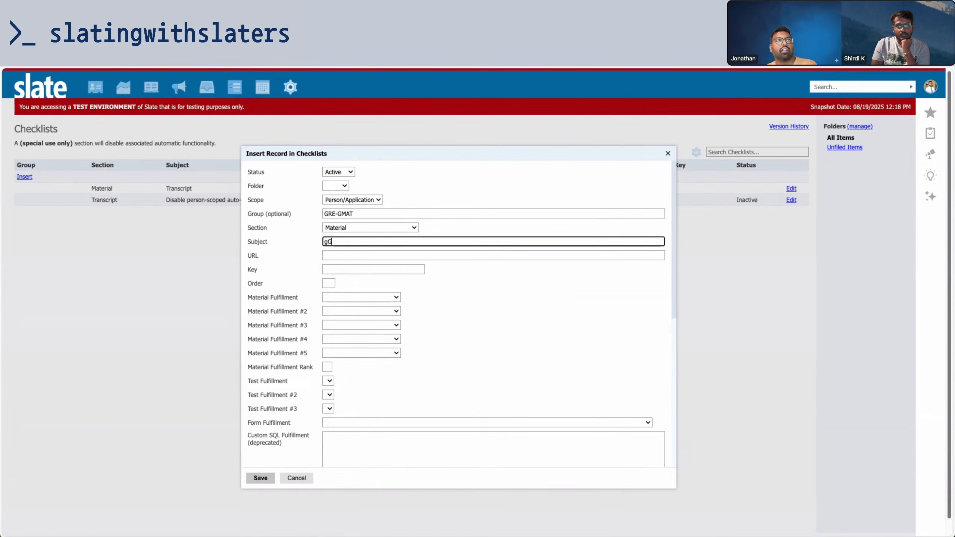
{"action": "key", "text": "BackSpace"}
{"action": "key", "text": "BackSpace"}
{"action": "type", "text": "GRE"}
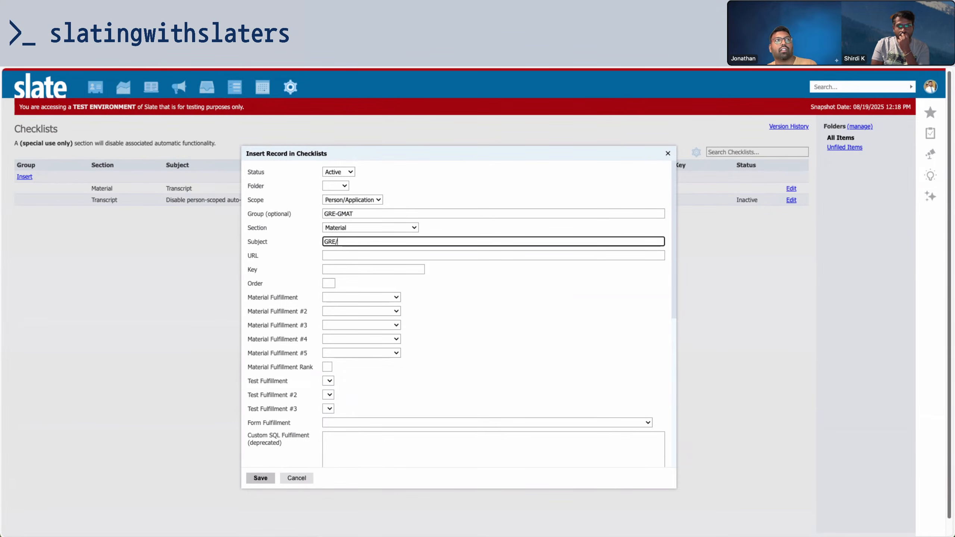
{"action": "type", "text": "/GMAT TE"}
{"action": "key", "text": "BackSpace"}
{"action": "type", "text": "est Score"}
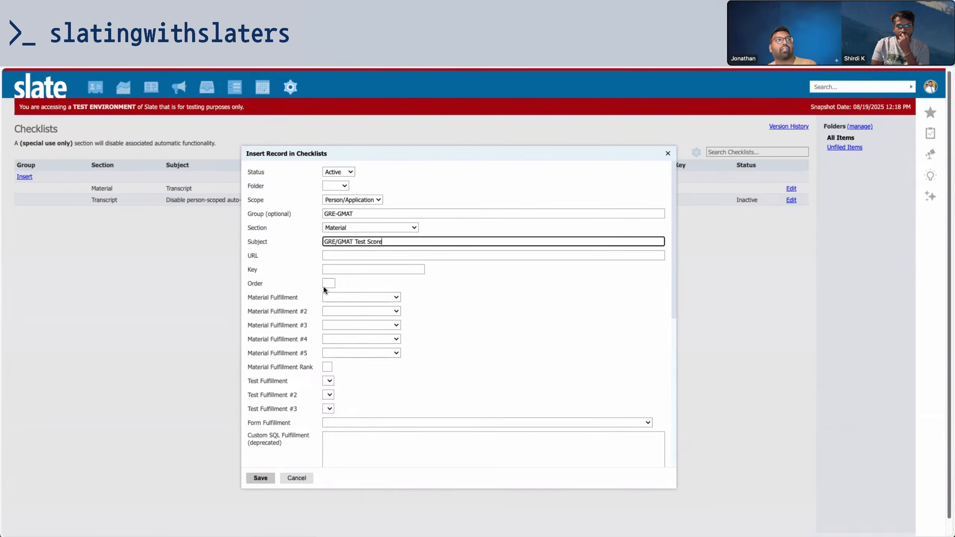
Set Material Fulfillment to GRE/GMAT Test Score, leave Test Fulfillment blank, and save
{"action": "left_click", "coordinate": [357, 298]}
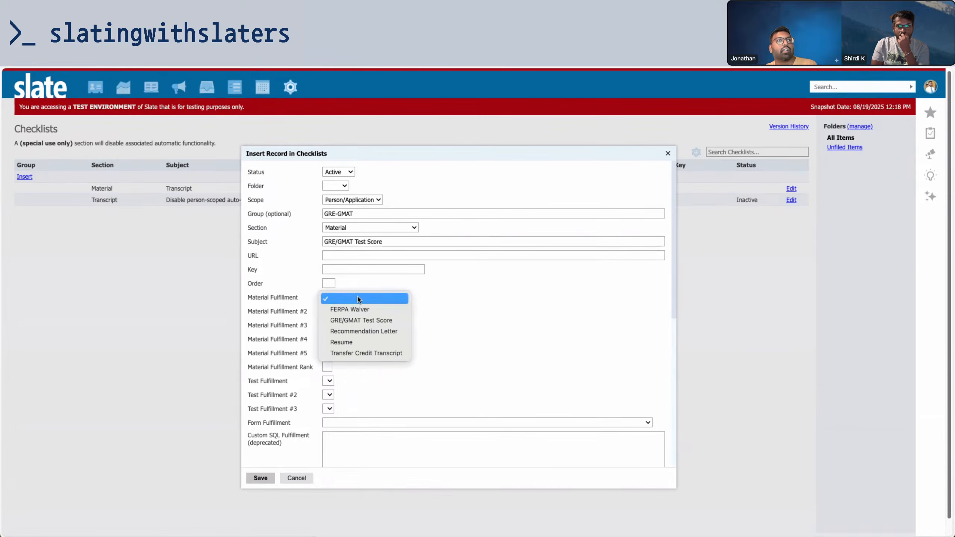
{"action": "left_click", "coordinate": [365, 319]}
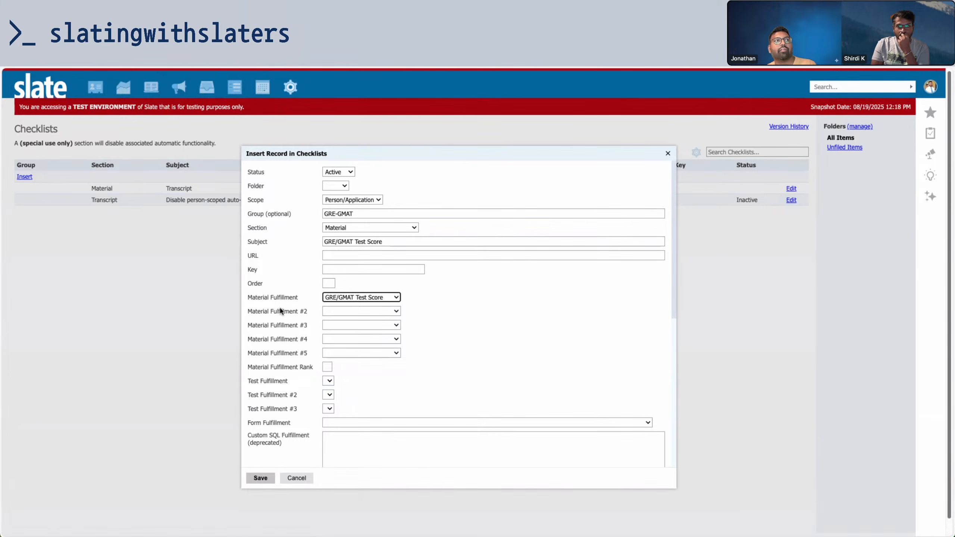
{"action": "left_click", "coordinate": [329, 381]}
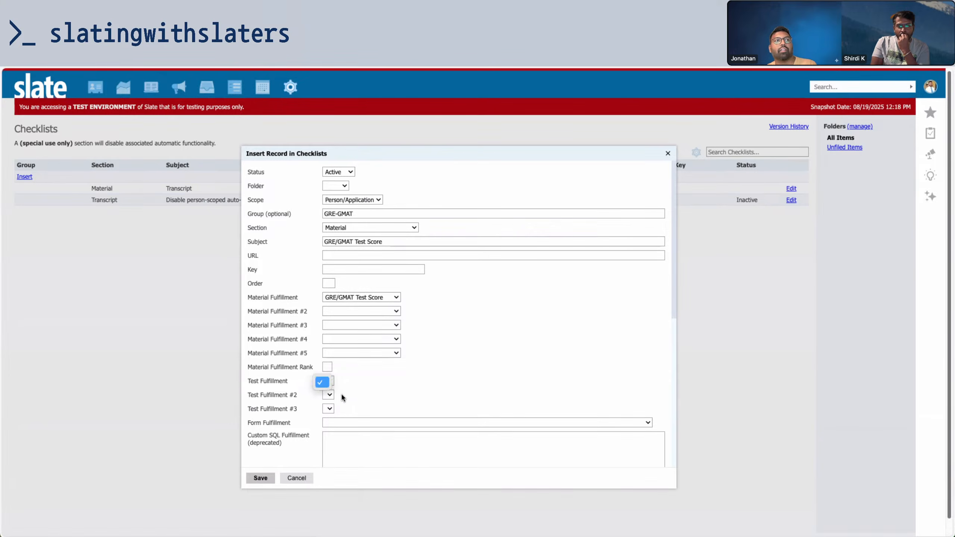
{"action": "left_click", "coordinate": [370, 383]}
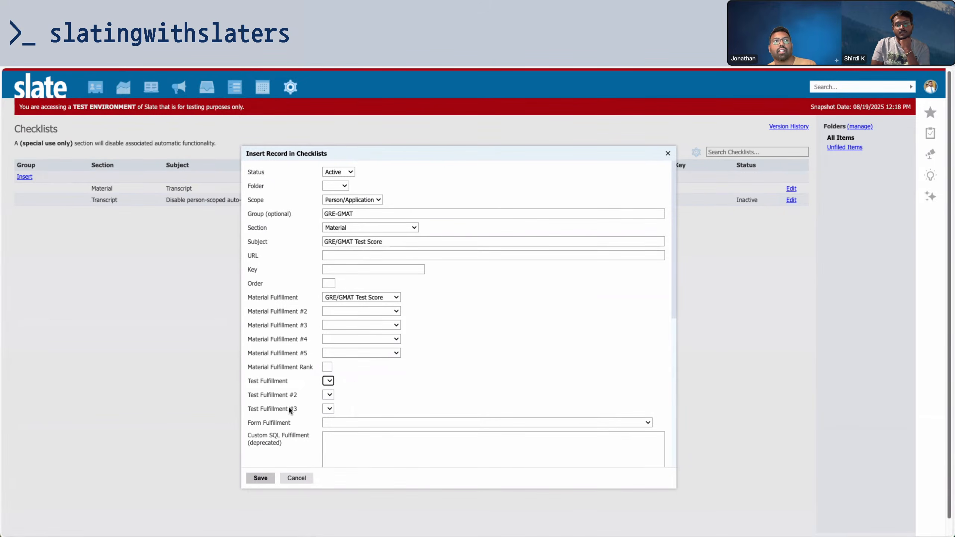
{"action": "left_click", "coordinate": [260, 478]}
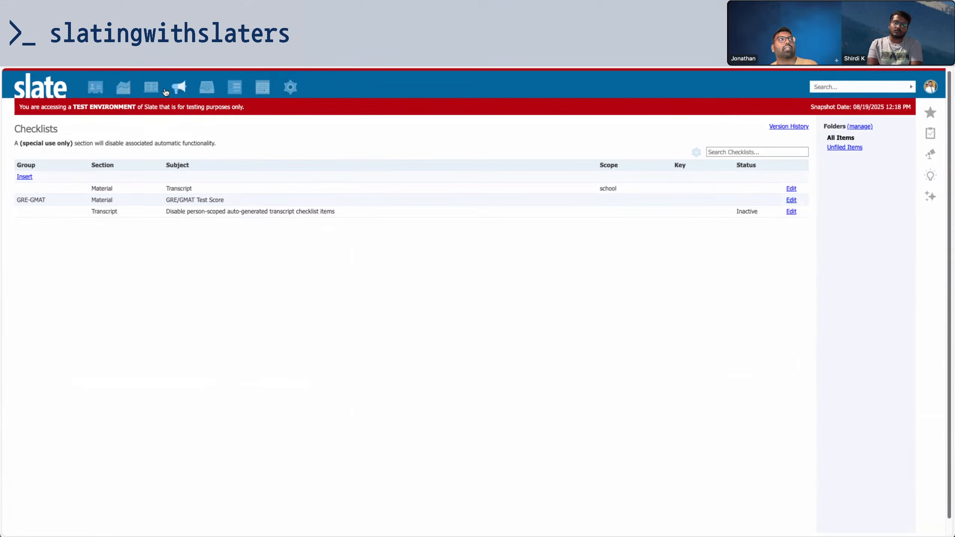
Open the recent applicant in a new tab and go to the Mechanical Engineering application
{"action": "mouse_move", "coordinate": [93, 90]}
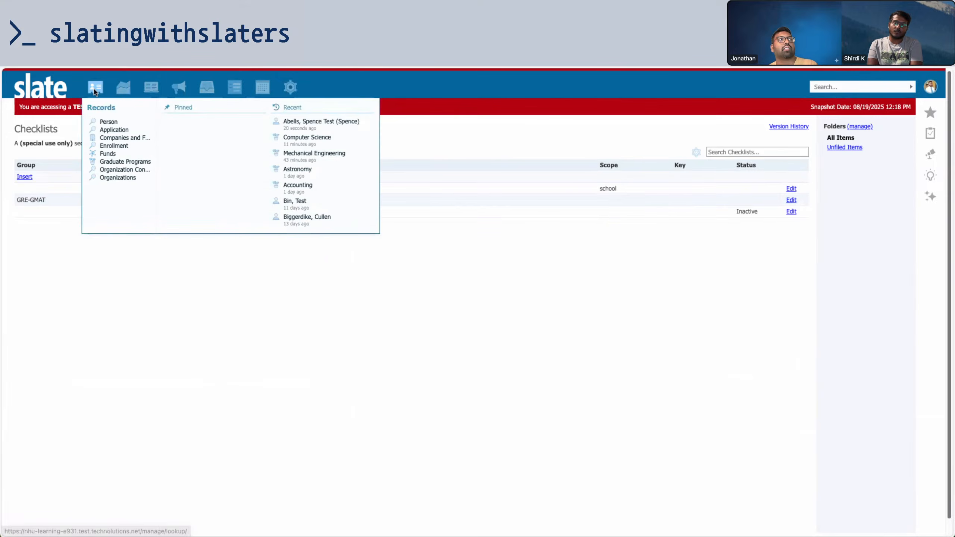
{"action": "right_click", "coordinate": [293, 122]}
{"action": "left_click", "coordinate": [318, 132]}
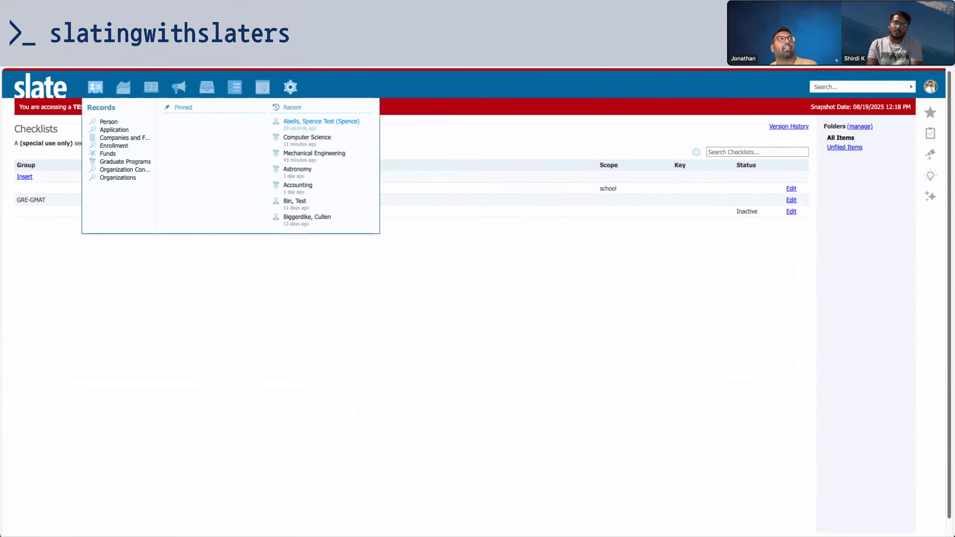
{"action": "key", "text": "ctrl+Tab"}
{"action": "left_click", "coordinate": [162, 152]}
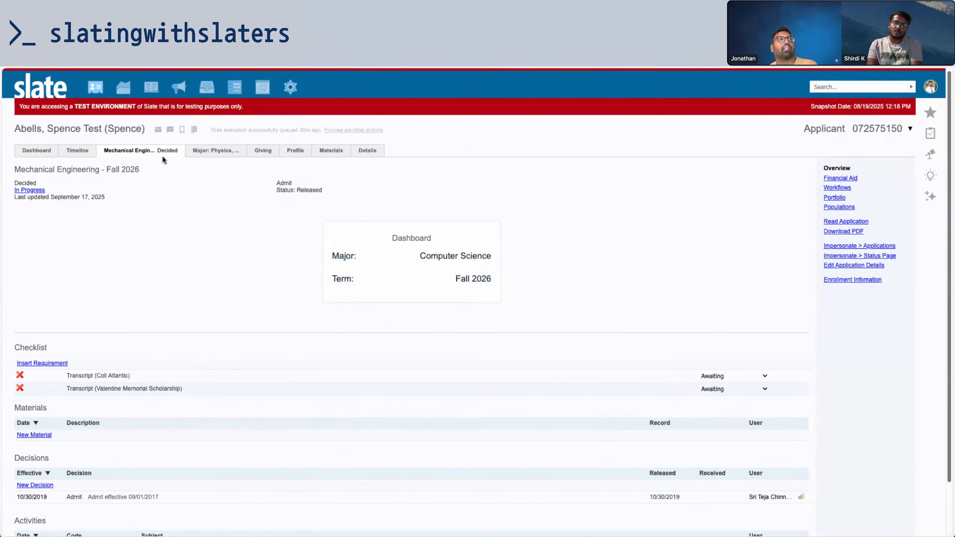
Add a GRE/GMAT Test Score checklist requirement with an effective date and save it
{"action": "left_click", "coordinate": [60, 364]}
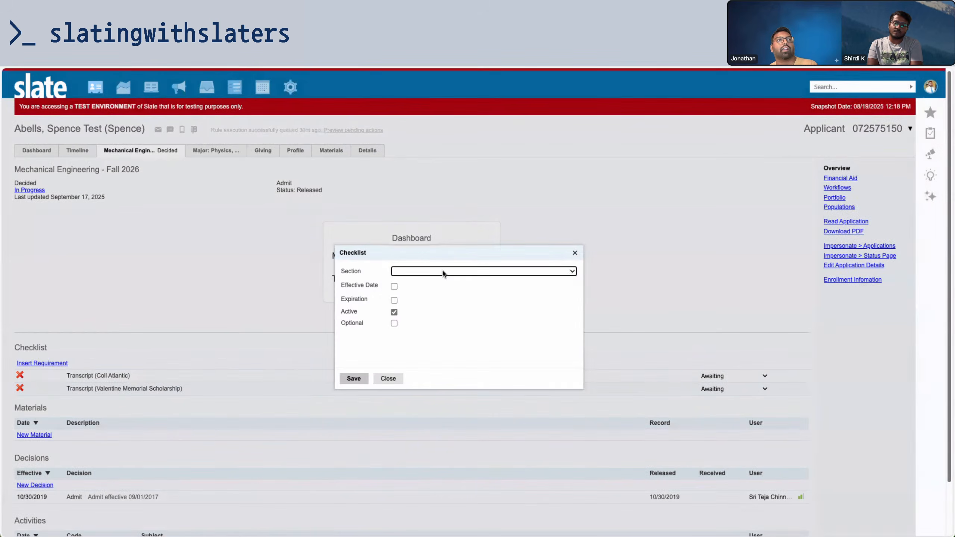
{"action": "left_click", "coordinate": [442, 272]}
{"action": "left_click", "coordinate": [394, 286]}
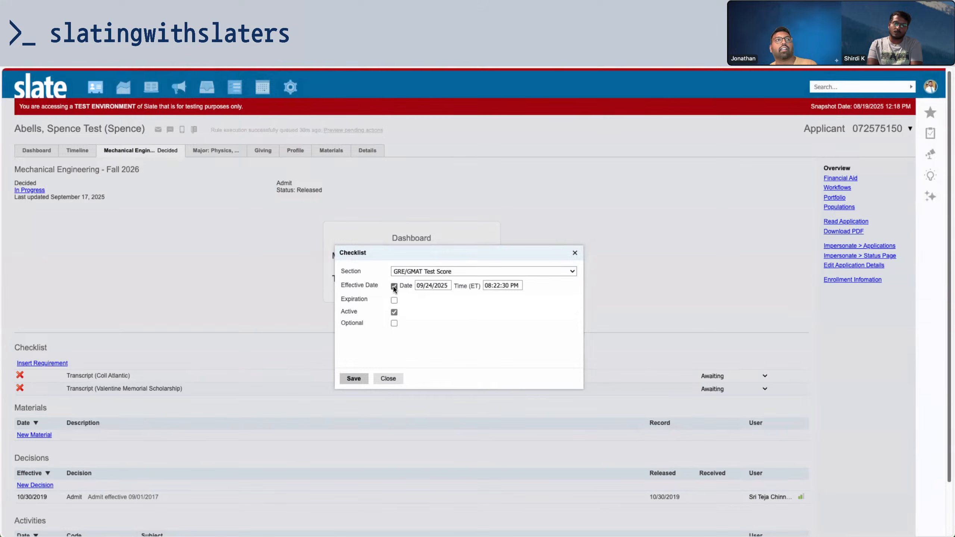
{"action": "left_click", "coordinate": [367, 379]}
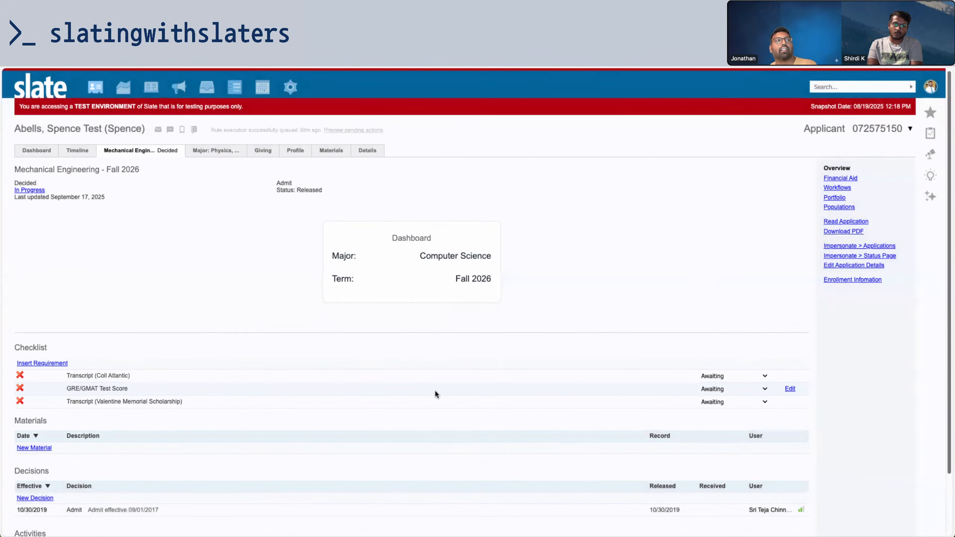
Delete the GRE/GMAT Test Score requirement from the applicant's checklist
{"action": "left_click", "coordinate": [790, 389]}
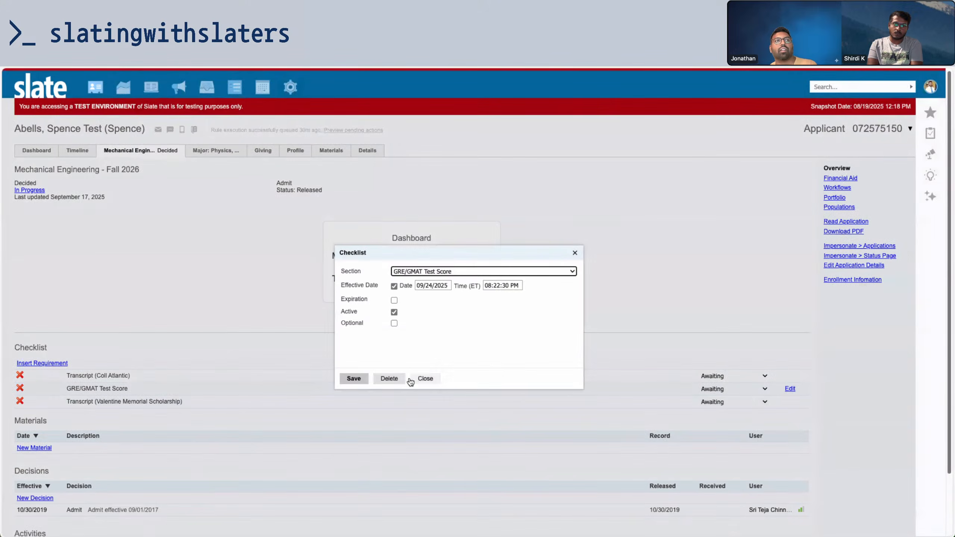
{"action": "left_click", "coordinate": [388, 378]}
{"action": "left_click", "coordinate": [556, 96]}
{"action": "scroll", "coordinate": [545, 258], "scroll_direction": "down", "scroll_amount": 3}
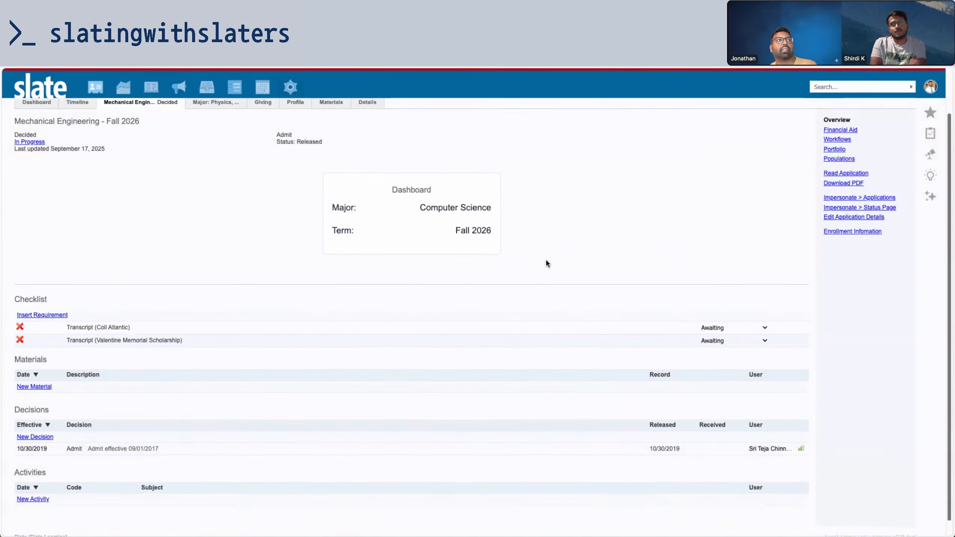
Start a new automation rule named 'Add GRE/GMAT Checklist'
{"action": "left_click", "coordinate": [290, 87]}
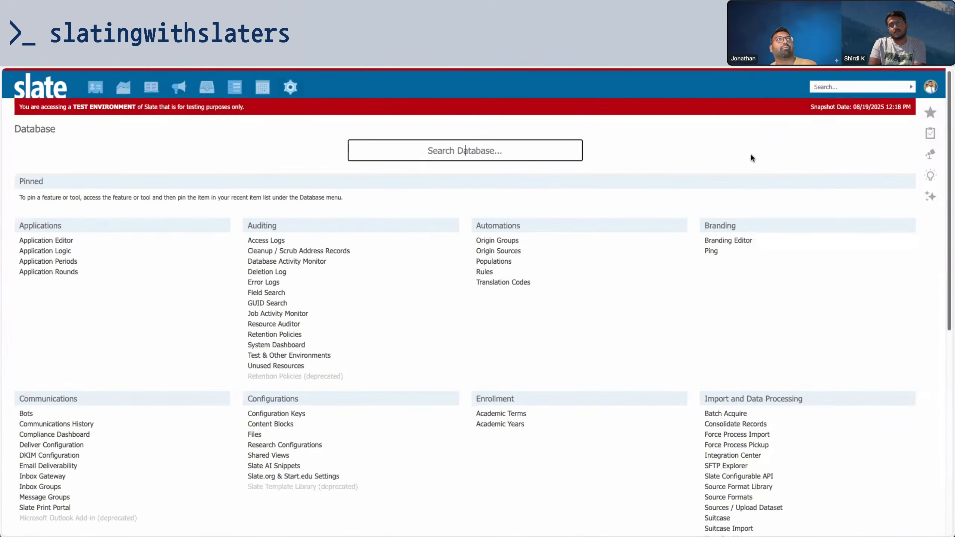
{"action": "left_click", "coordinate": [488, 271]}
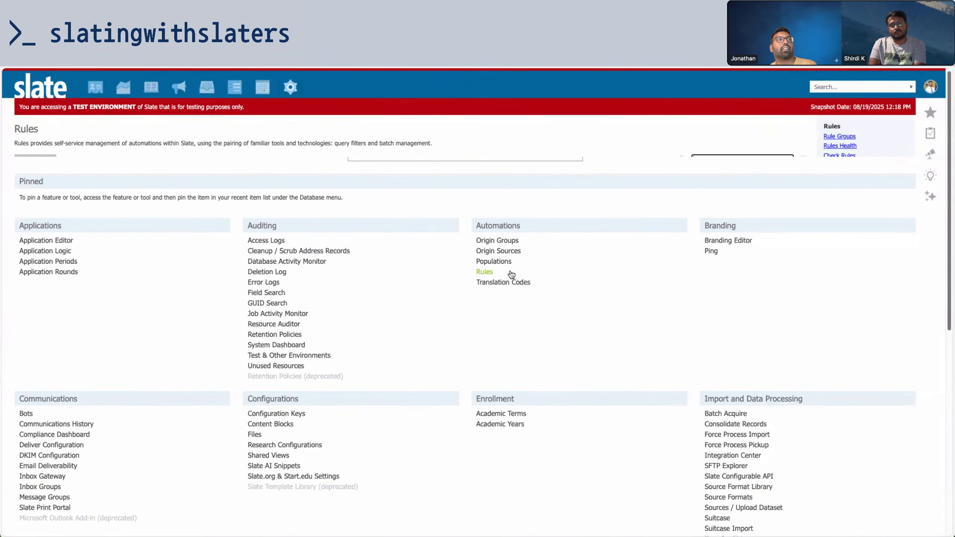
{"action": "left_click", "coordinate": [36, 159]}
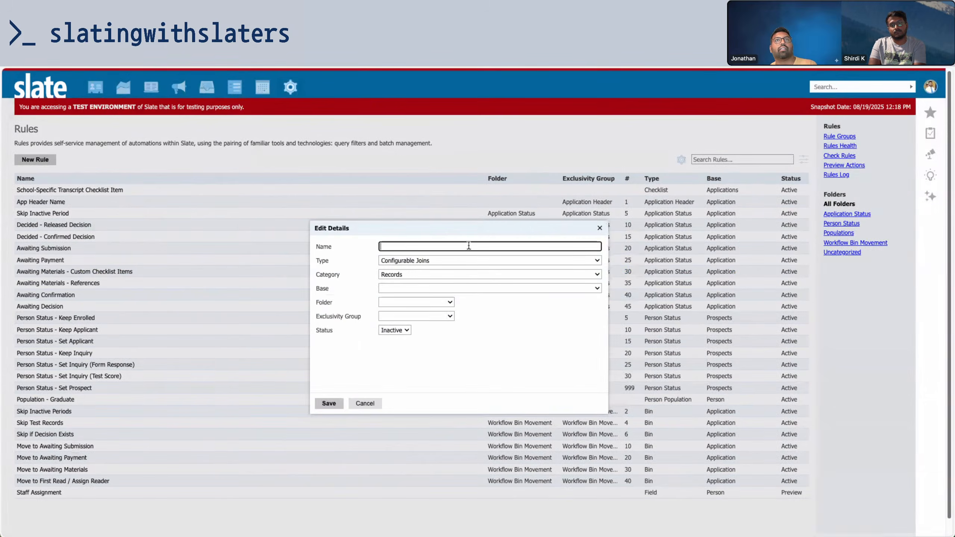
{"action": "type", "text": "Add"}
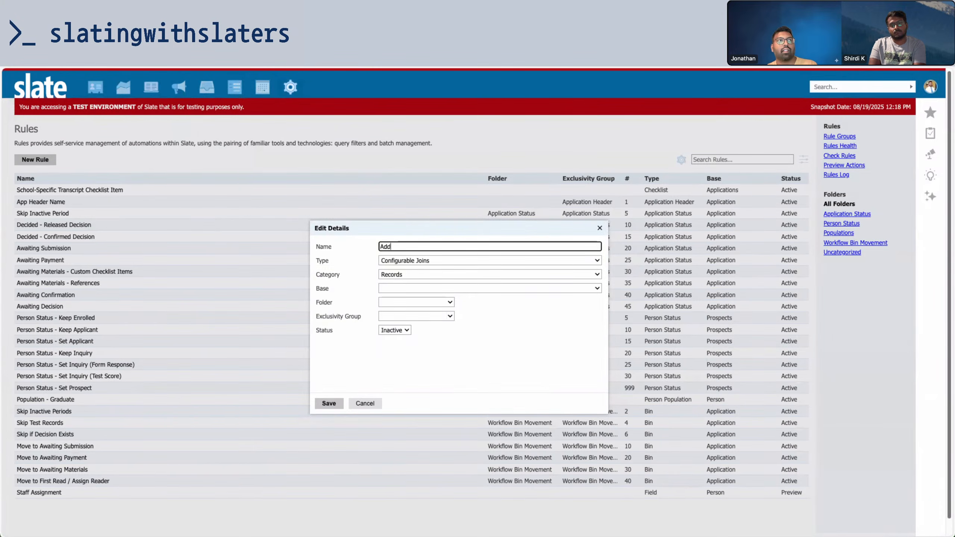
{"action": "type", "text": " gre"}
{"action": "key", "text": "BackSpace"}
{"action": "key", "text": "BackSpace"}
{"action": "key", "text": "BackSpace"}
{"action": "type", "text": "GRE"}
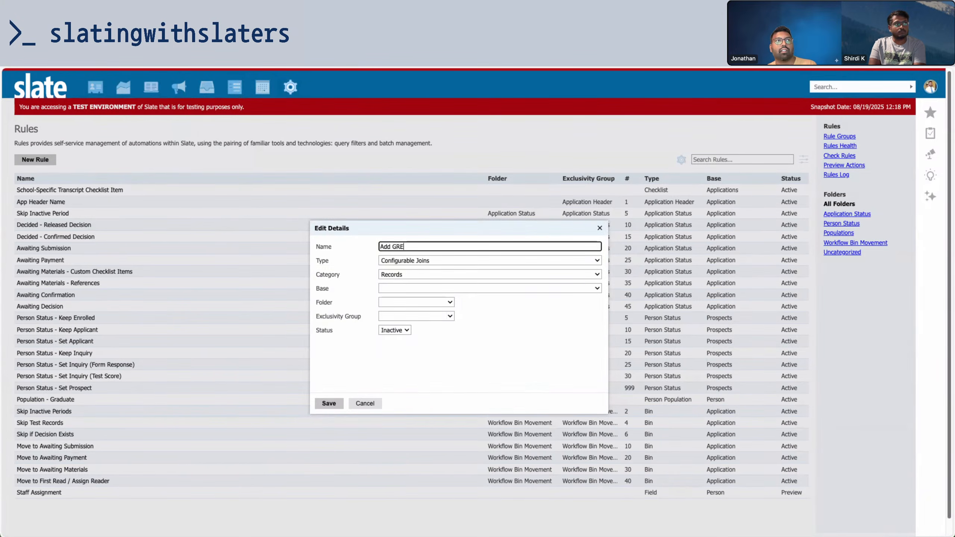
{"action": "type", "text": "/GMAT Checklist"}
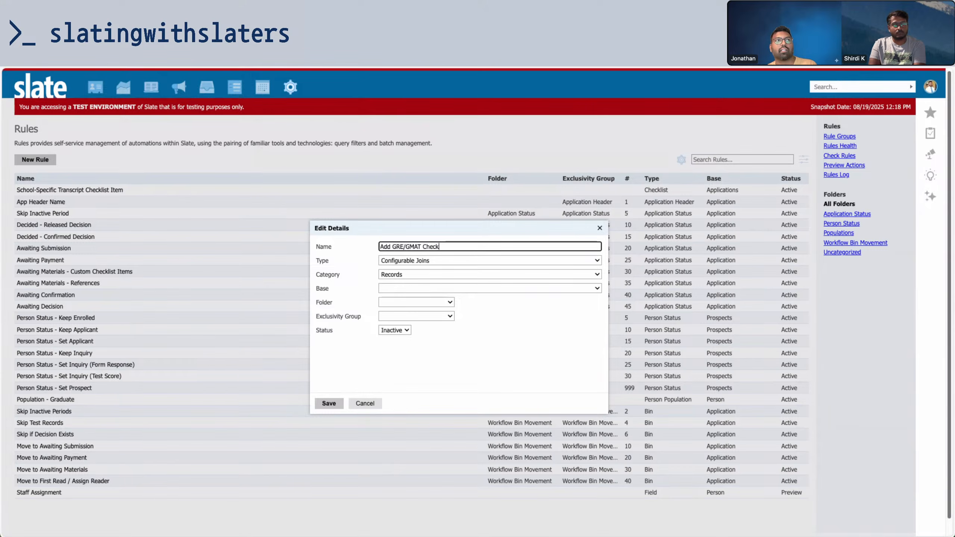
Base the rule on Application records as a Checklist rule, keeping the Upon Update trigger
{"action": "left_click", "coordinate": [411, 286]}
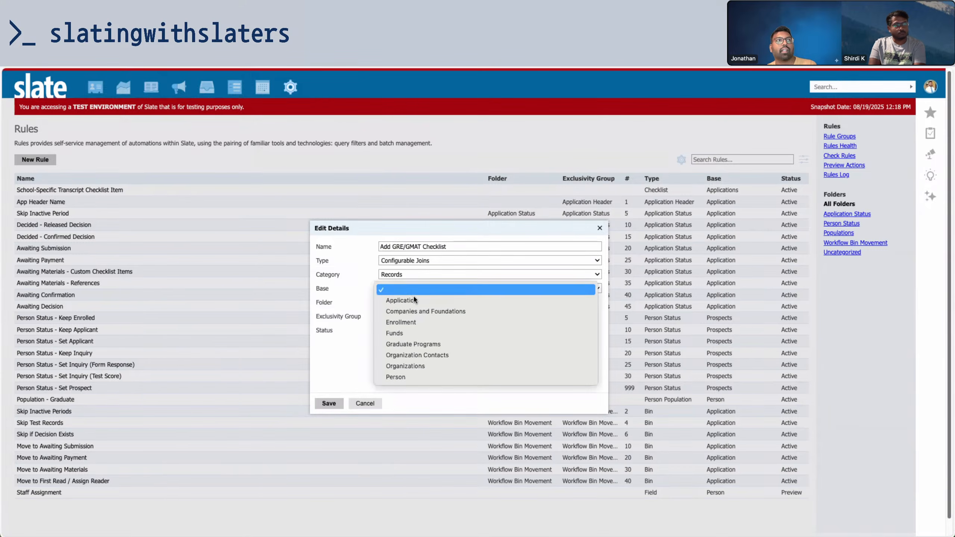
{"action": "left_click", "coordinate": [415, 300]}
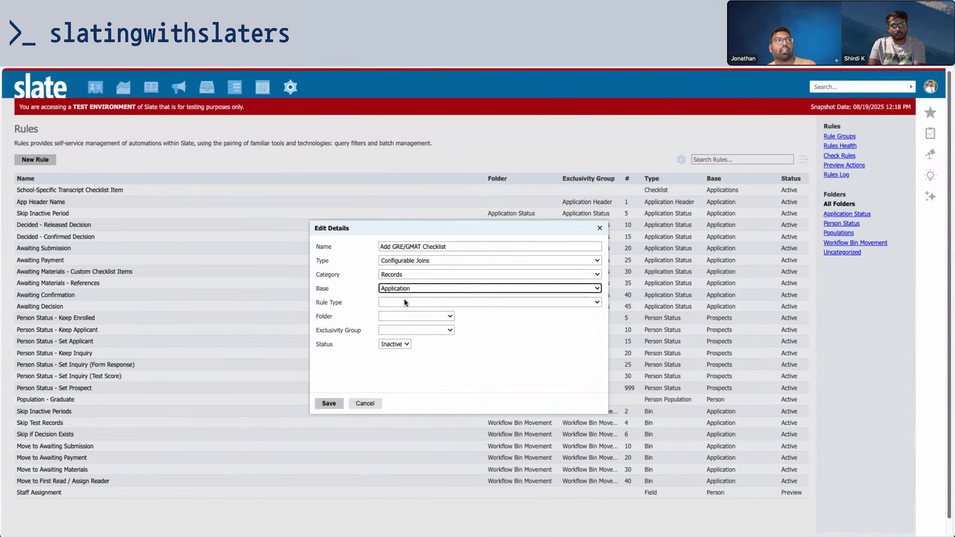
{"action": "left_click", "coordinate": [403, 301]}
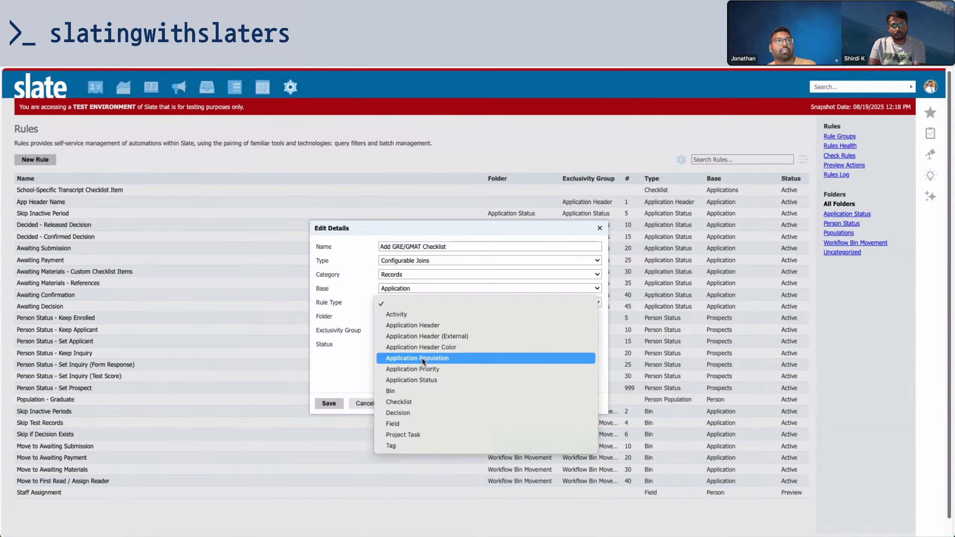
{"action": "left_click", "coordinate": [410, 401]}
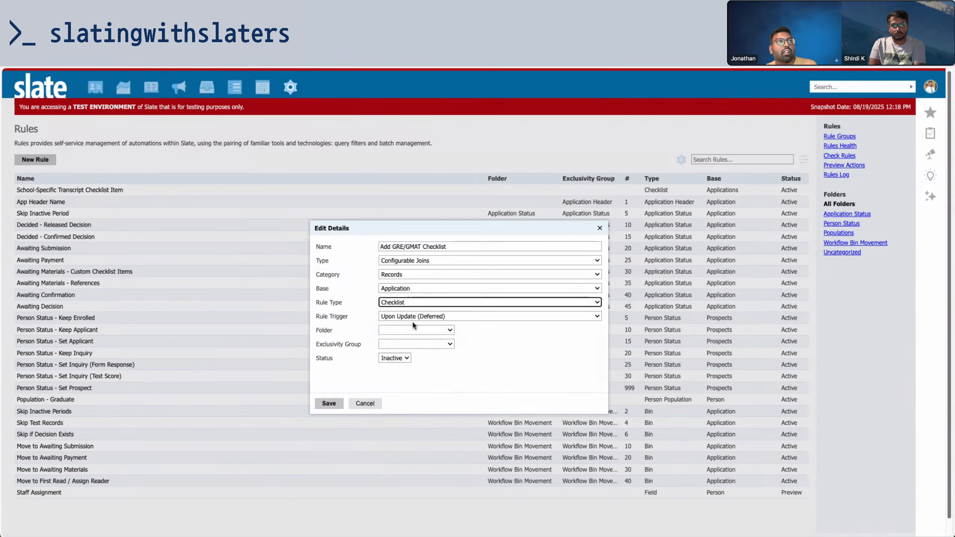
{"action": "left_click", "coordinate": [415, 321]}
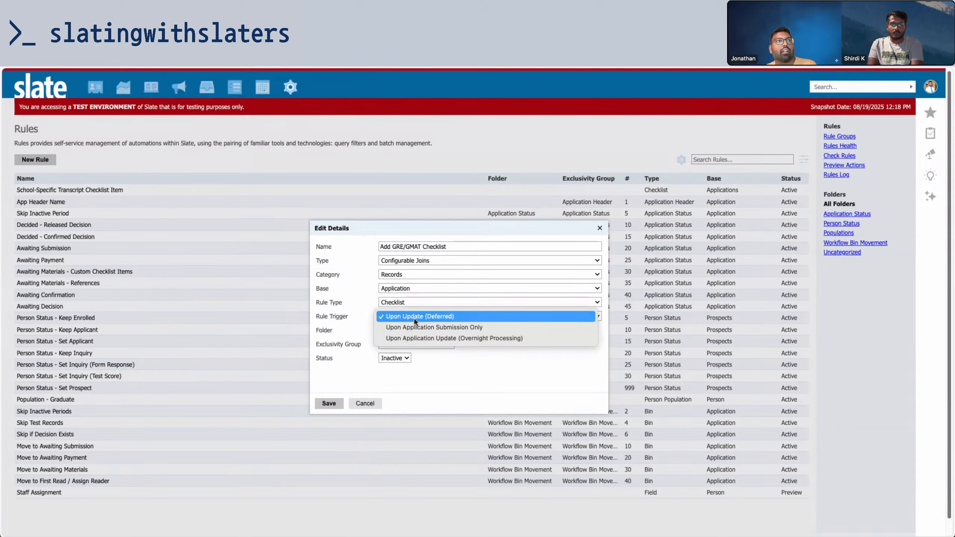
{"action": "left_click", "coordinate": [415, 321]}
File the rule in a new 'Checklist' folder, set status to Preview, and save
{"action": "left_click", "coordinate": [415, 330]}
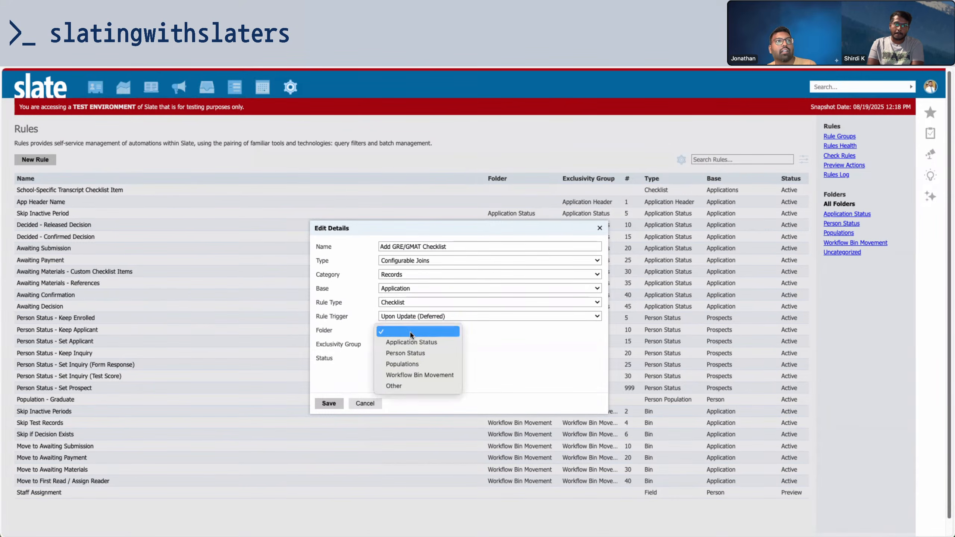
{"action": "left_click", "coordinate": [402, 386]}
{"action": "type", "text": "Checklist"}
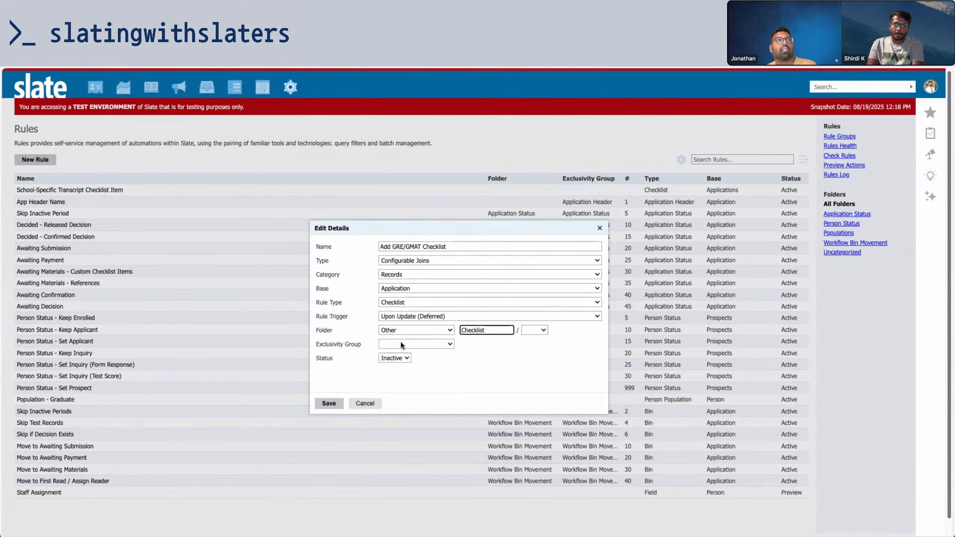
{"action": "left_click", "coordinate": [401, 344]}
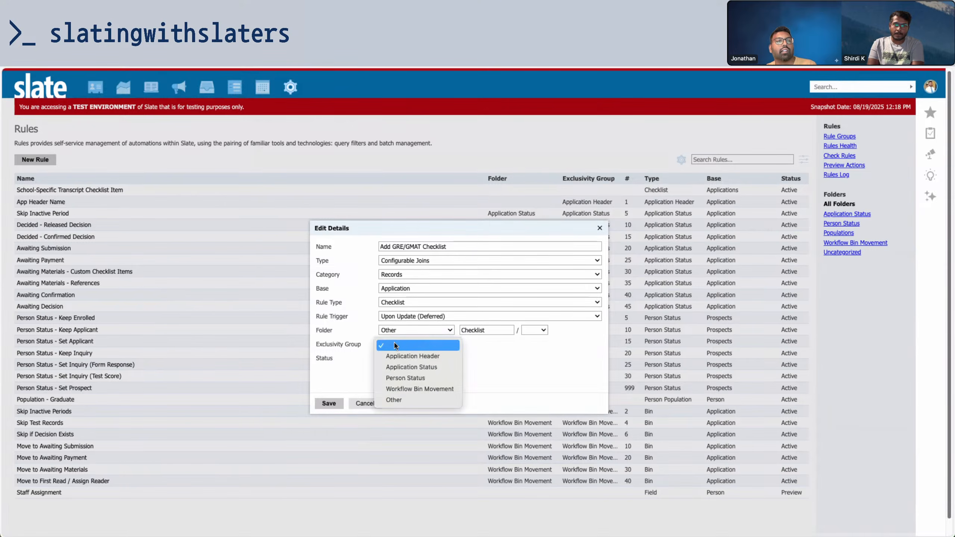
{"action": "left_click", "coordinate": [400, 344]}
{"action": "left_click", "coordinate": [394, 358]}
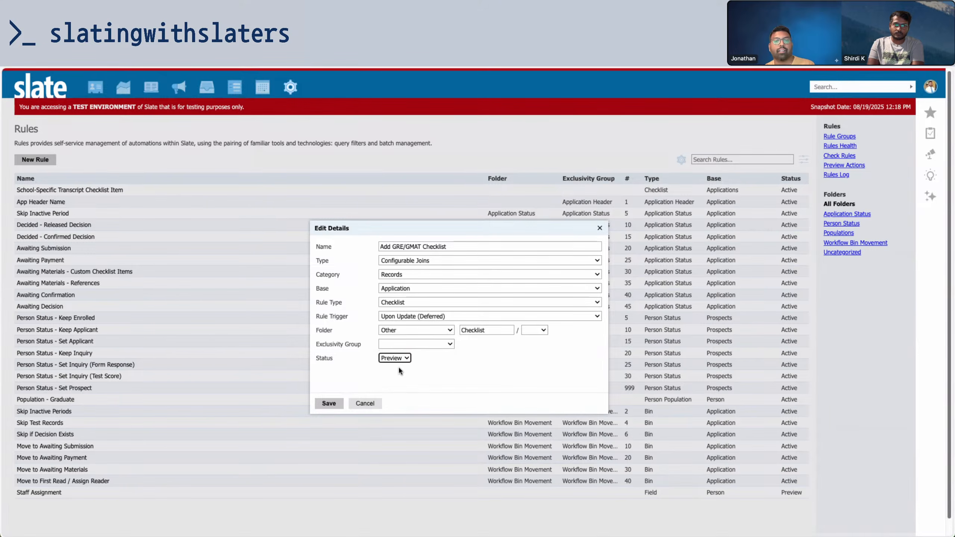
{"action": "left_click", "coordinate": [333, 405]}
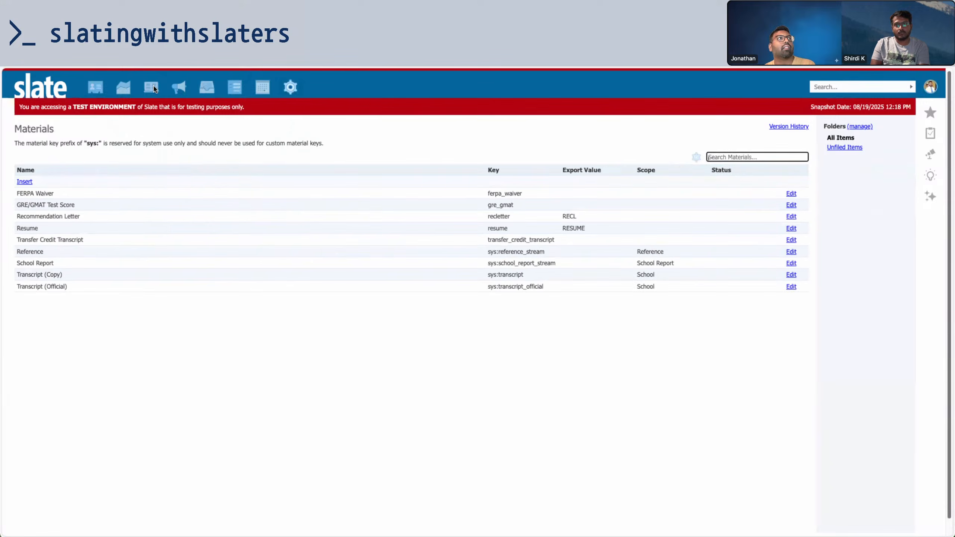
Open the recent test applicant and inspect the Major GUID in Enrollment Information
{"action": "mouse_move", "coordinate": [95, 87]}
{"action": "left_click", "coordinate": [302, 124]}
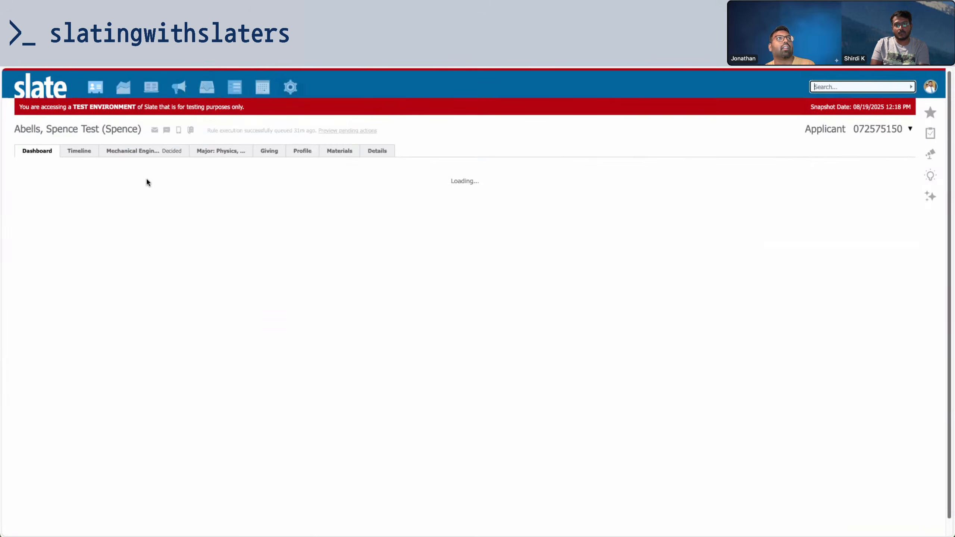
{"action": "left_click", "coordinate": [834, 281]}
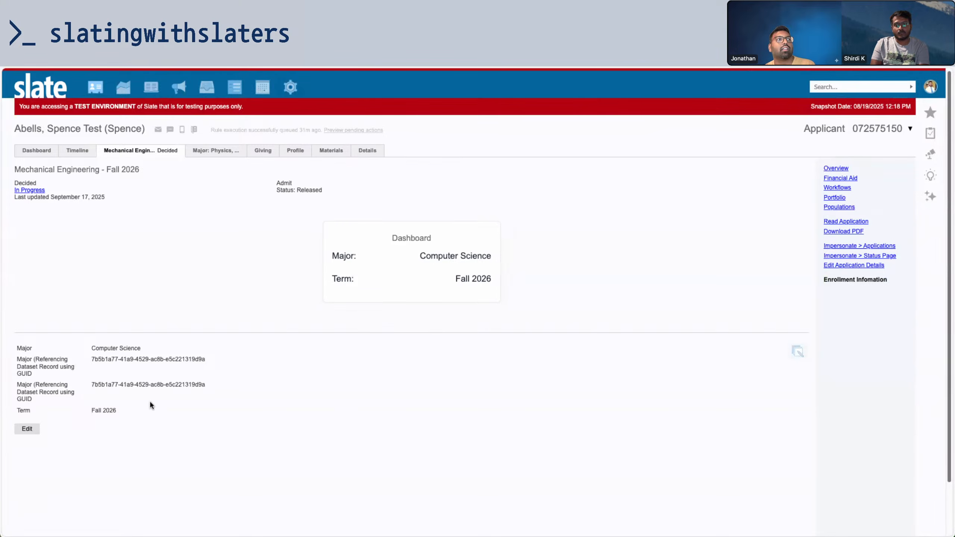
{"action": "left_click_drag", "start_coordinate": [88, 358], "coordinate": [252, 368]}
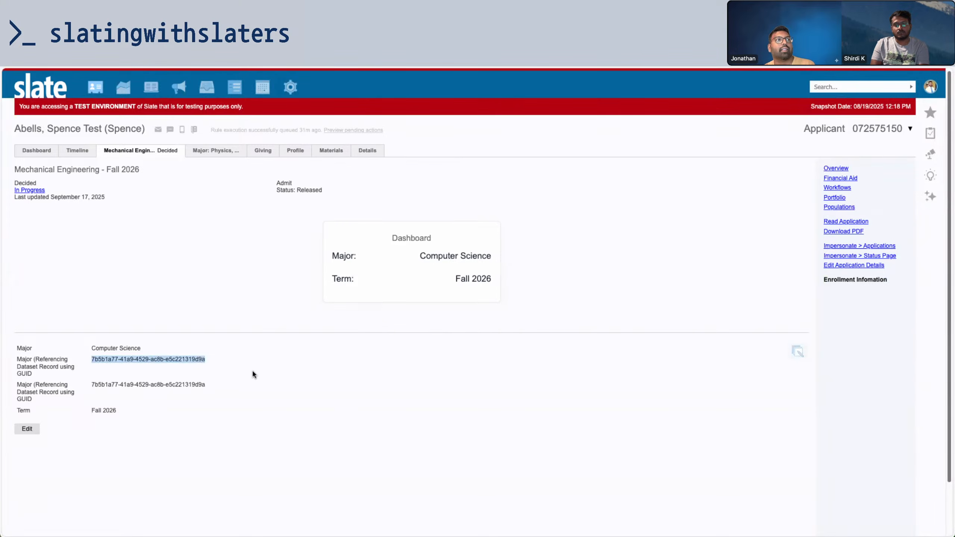
{"action": "left_click", "coordinate": [128, 347]}
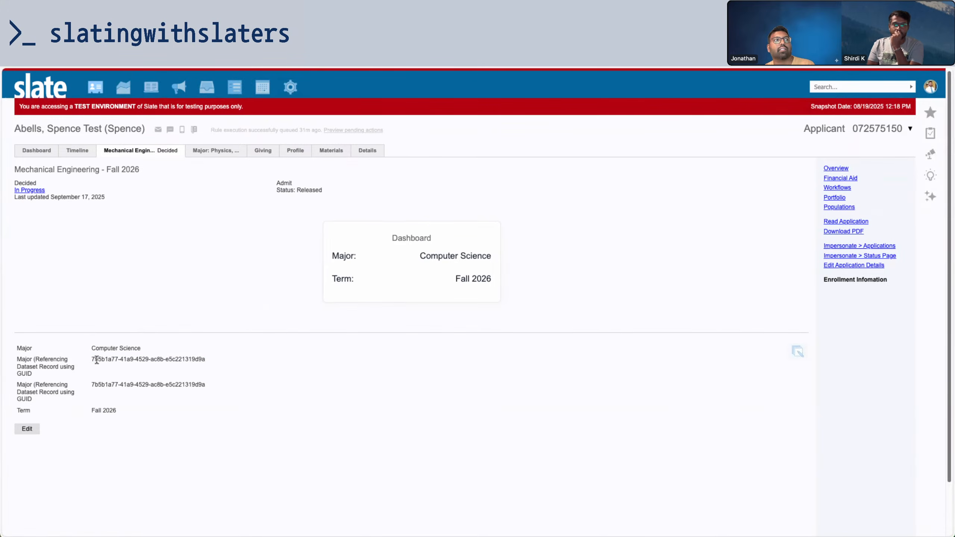
{"action": "left_click_drag", "start_coordinate": [90, 360], "coordinate": [217, 362]}
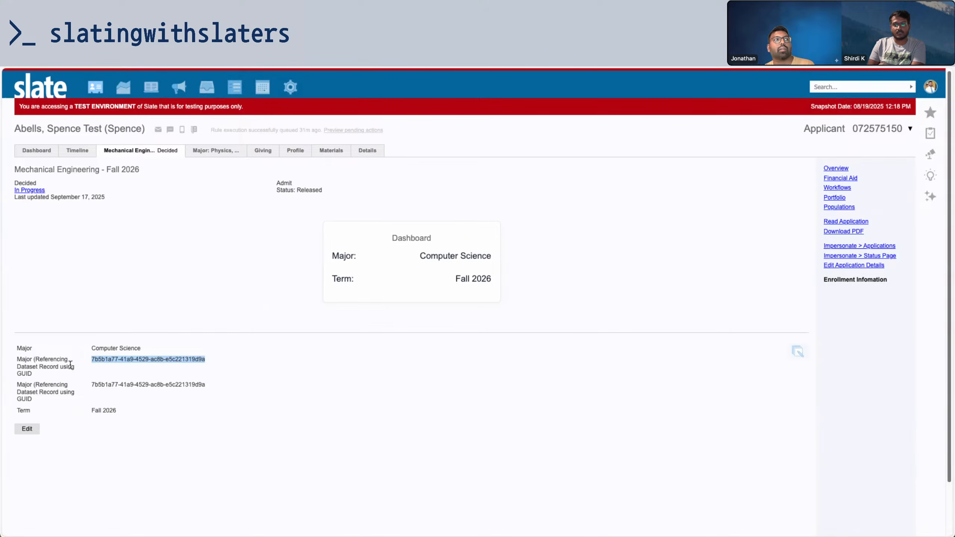
{"action": "left_click", "coordinate": [94, 359]}
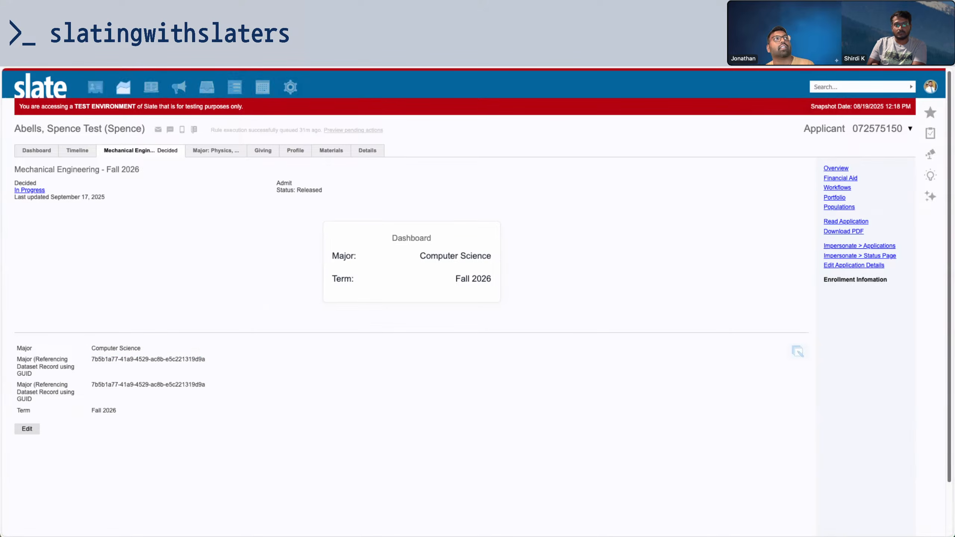
Confirm Computer Science's Details list GMAT and GRE as required tests, then return to the rule
{"action": "key", "text": "ctrl+Tab"}
{"action": "mouse_move", "coordinate": [101, 93]}
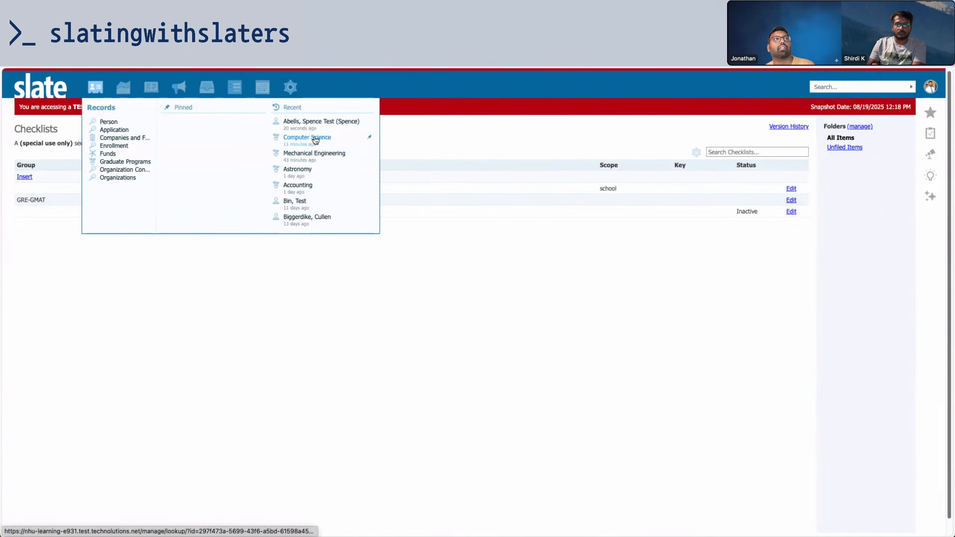
{"action": "left_click", "coordinate": [315, 140]}
{"action": "left_click", "coordinate": [202, 169]}
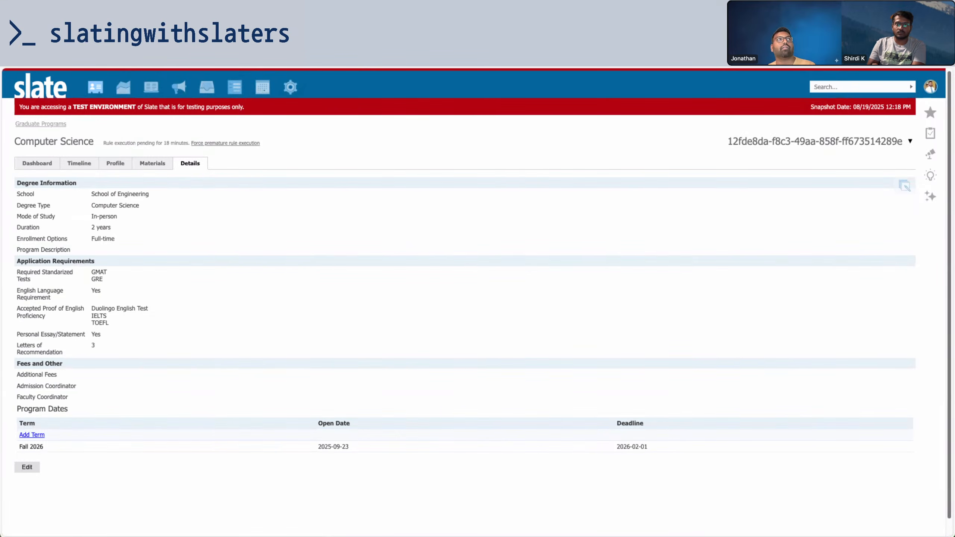
{"action": "left_click", "coordinate": [195, 34]}
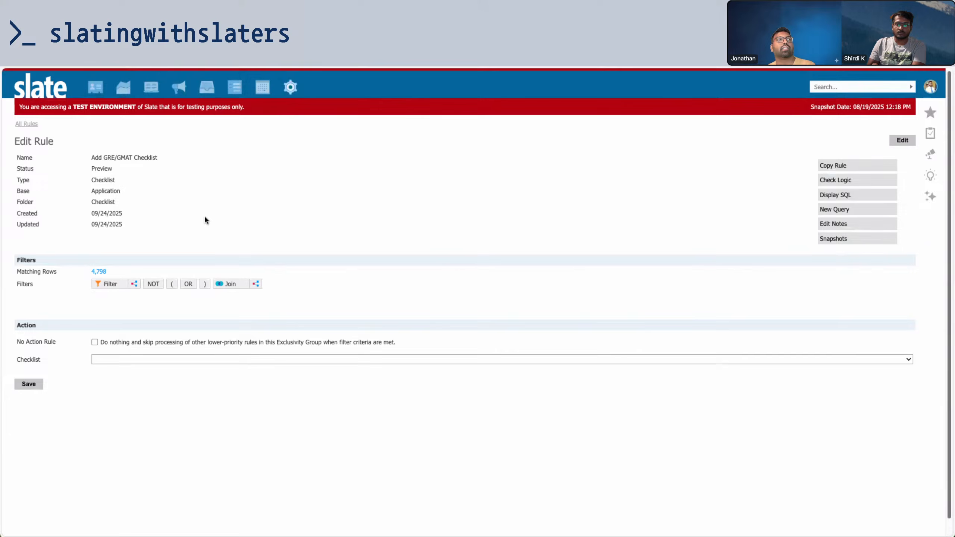
Add a Selected Graduate Program join to the rule
{"action": "left_click", "coordinate": [224, 286]}
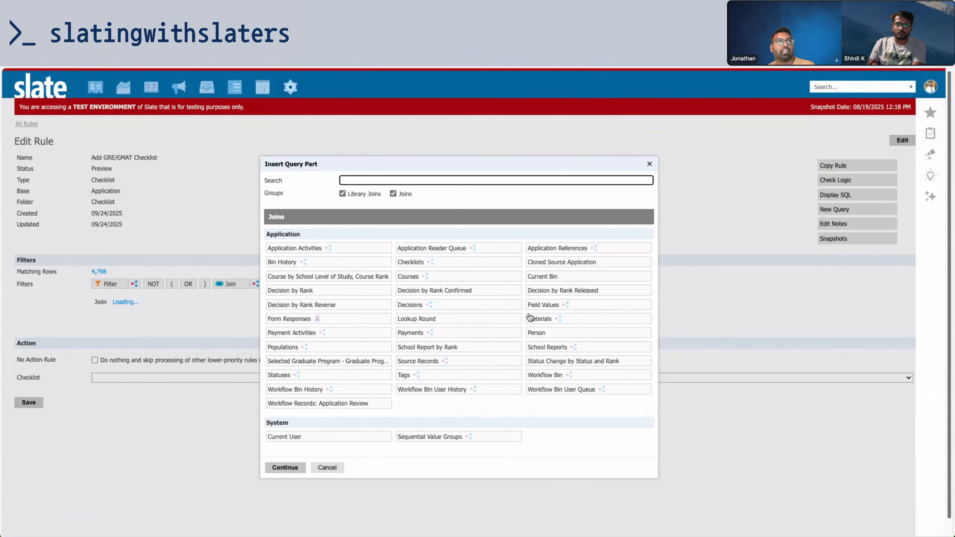
{"action": "left_click", "coordinate": [333, 362]}
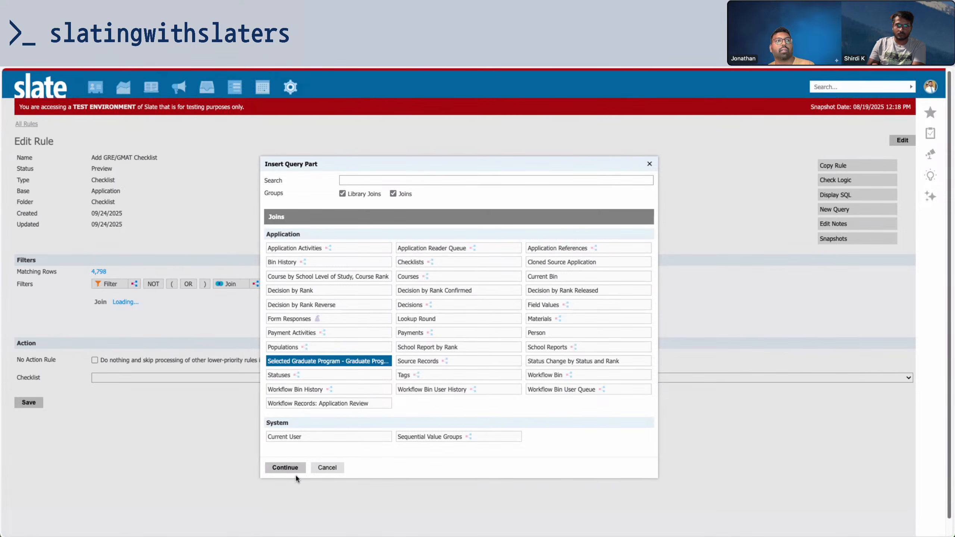
{"action": "left_click", "coordinate": [287, 468]}
{"action": "left_click", "coordinate": [328, 453]}
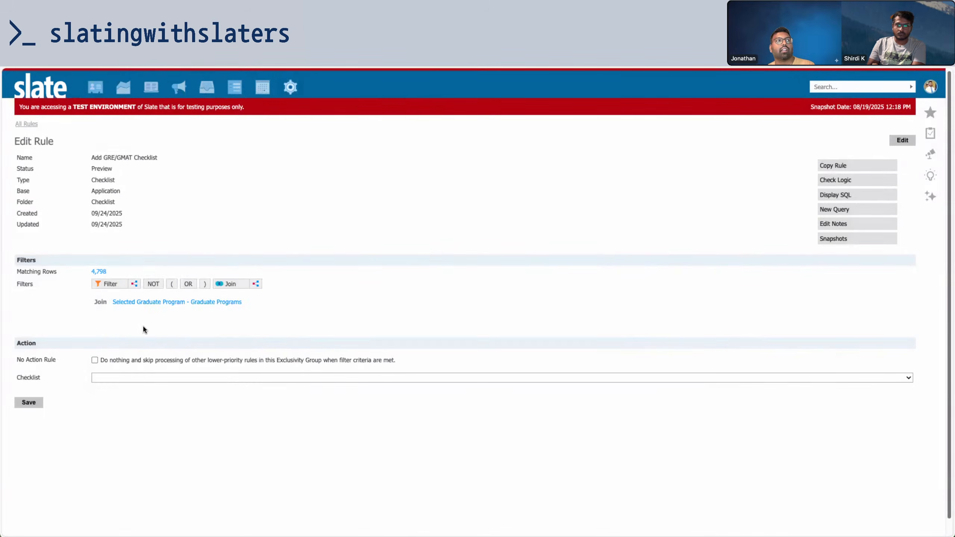
Under the join, filter Required Standardized Tests to GMAT and GRE
{"action": "left_click", "coordinate": [110, 284]}
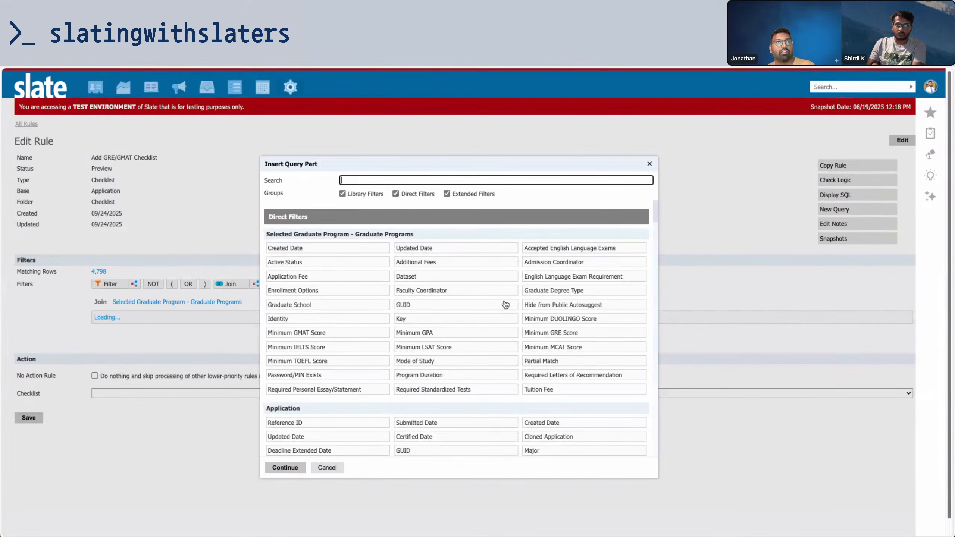
{"action": "type", "text": "che"}
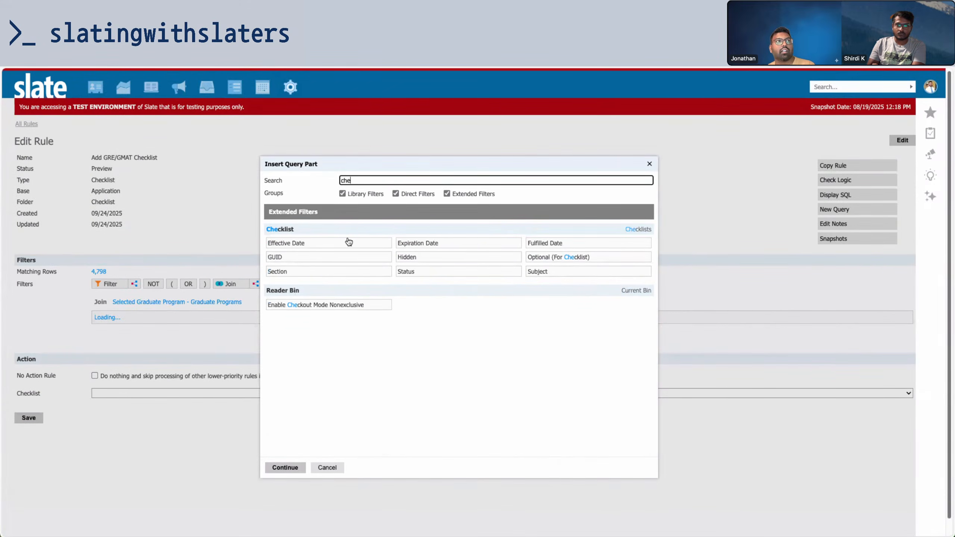
{"action": "key", "text": "BackSpace"}
{"action": "key", "text": "BackSpace"}
{"action": "key", "text": "BackSpace"}
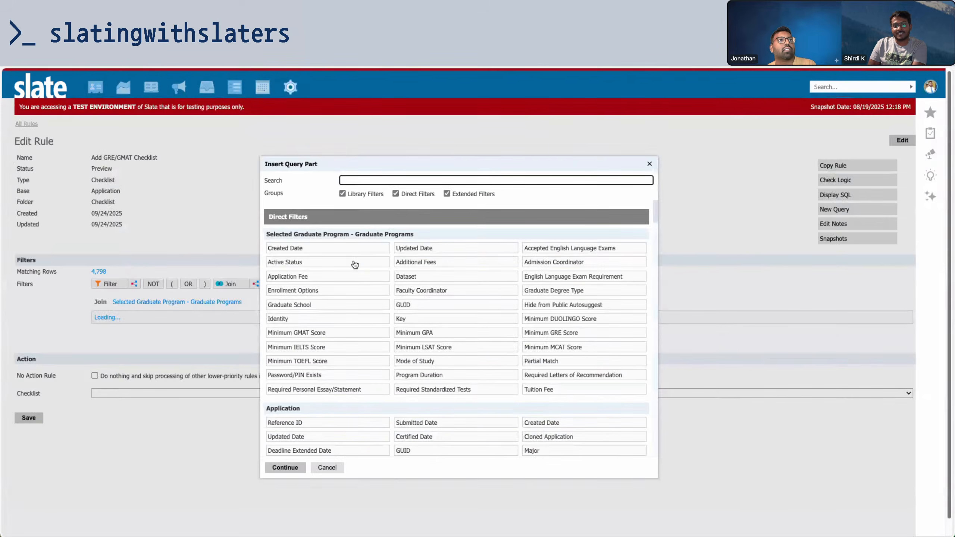
{"action": "left_click", "coordinate": [413, 390]}
{"action": "left_click", "coordinate": [285, 467]}
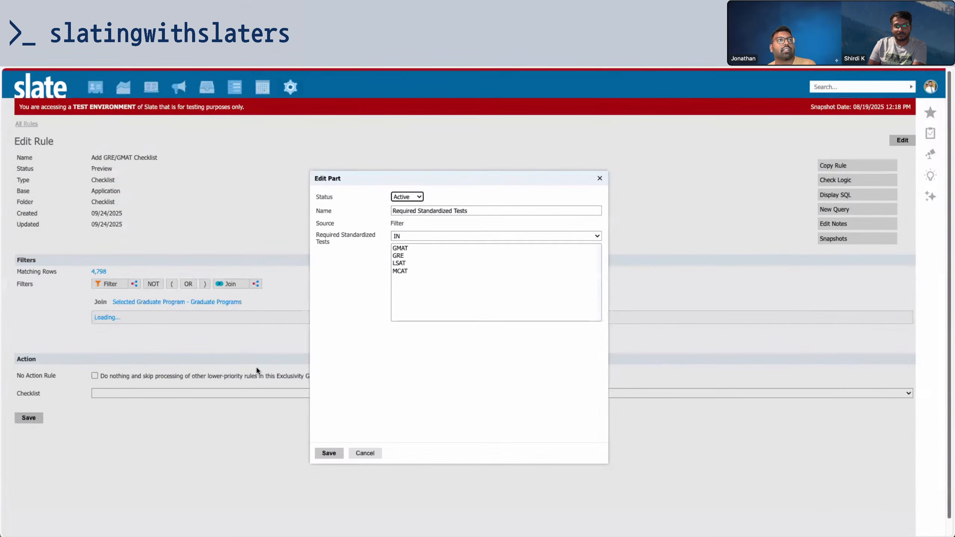
{"action": "left_click", "coordinate": [400, 249]}
{"action": "left_click", "coordinate": [400, 256], "text": "super"}
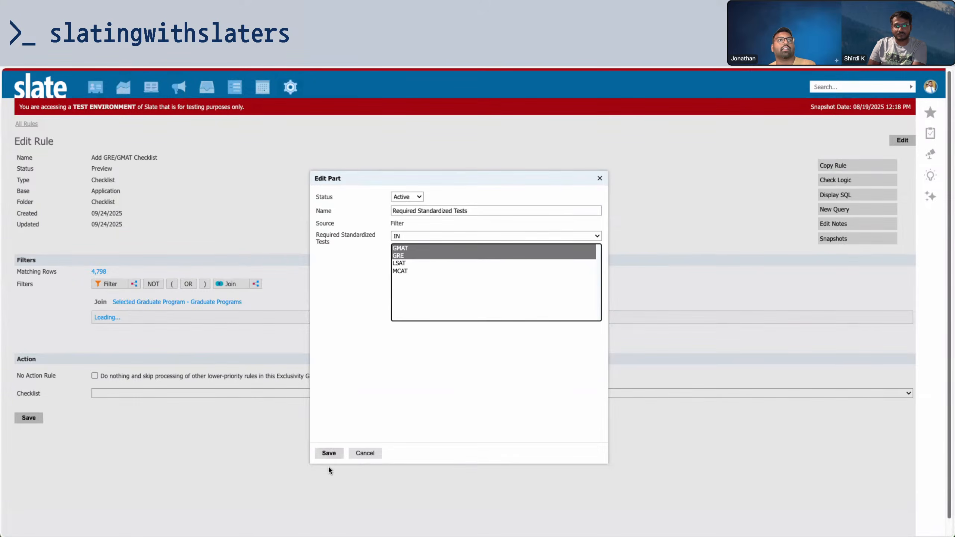
{"action": "left_click", "coordinate": [328, 453]}
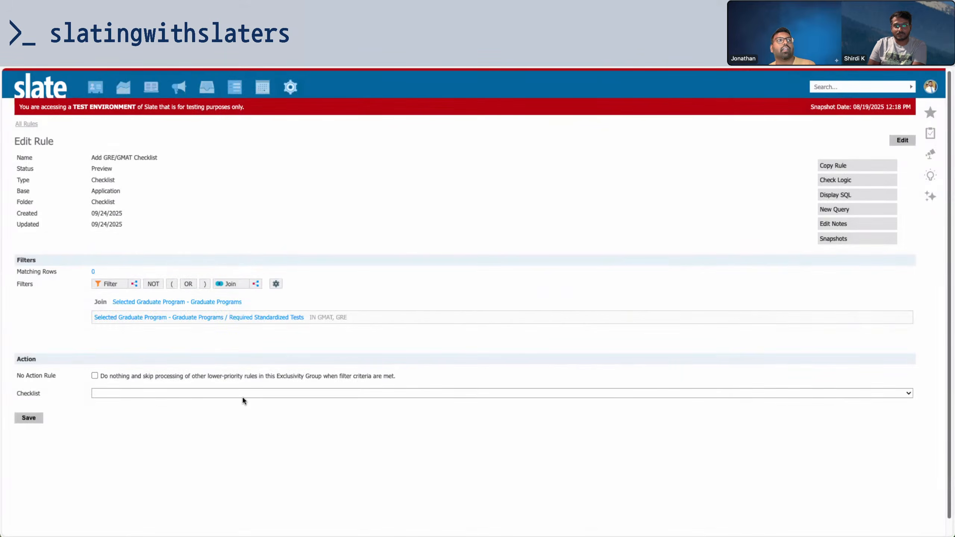
{"action": "left_click", "coordinate": [241, 394]}
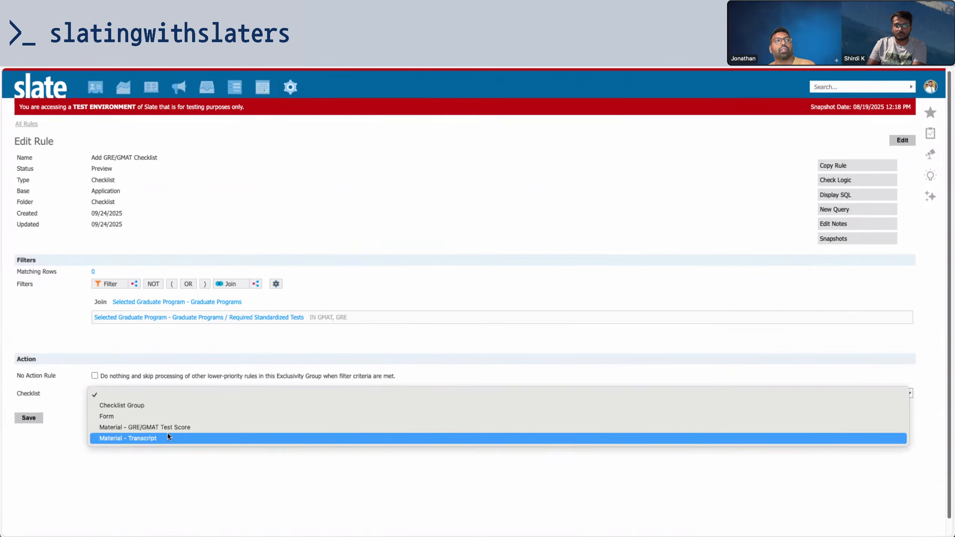
Set the checklist target to Checklist Group and choose the GRE-GMAT group
{"action": "left_click", "coordinate": [140, 428]}
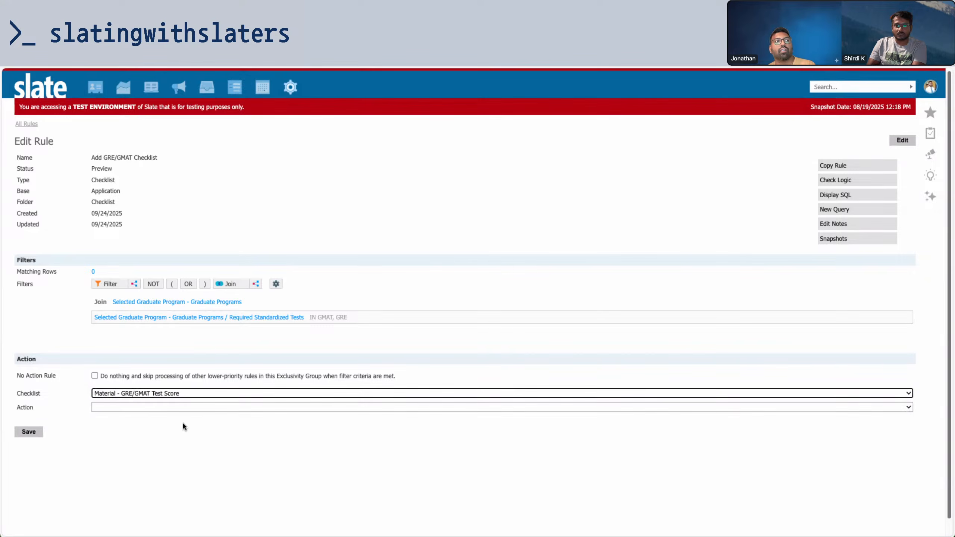
{"action": "left_click", "coordinate": [164, 394]}
{"action": "left_click", "coordinate": [164, 373]}
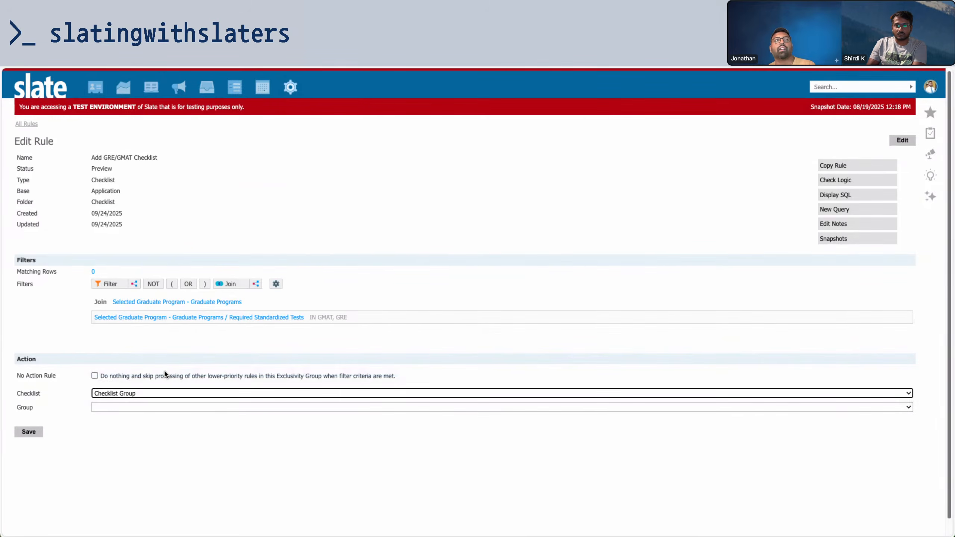
{"action": "left_click", "coordinate": [162, 393]}
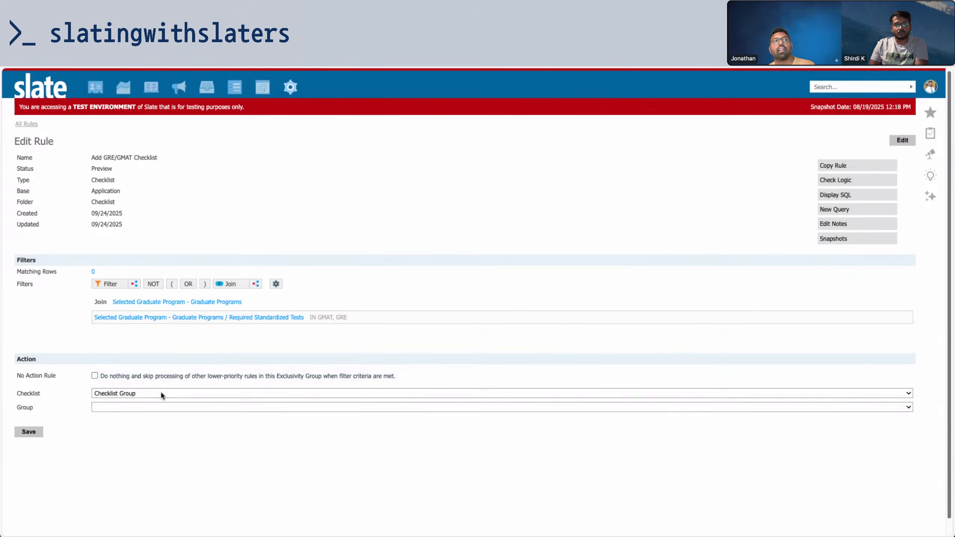
{"action": "left_click", "coordinate": [162, 394]}
{"action": "left_click", "coordinate": [160, 406]}
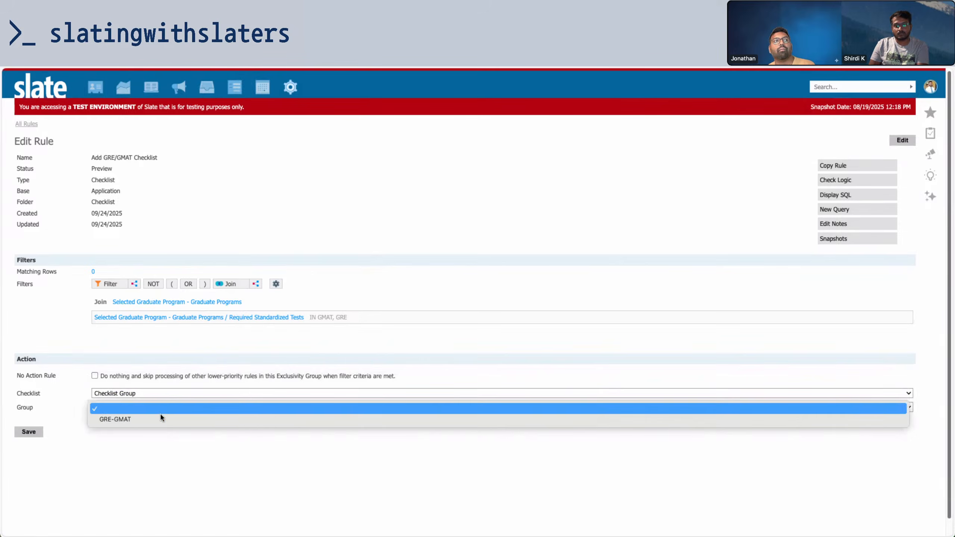
{"action": "left_click", "coordinate": [160, 417]}
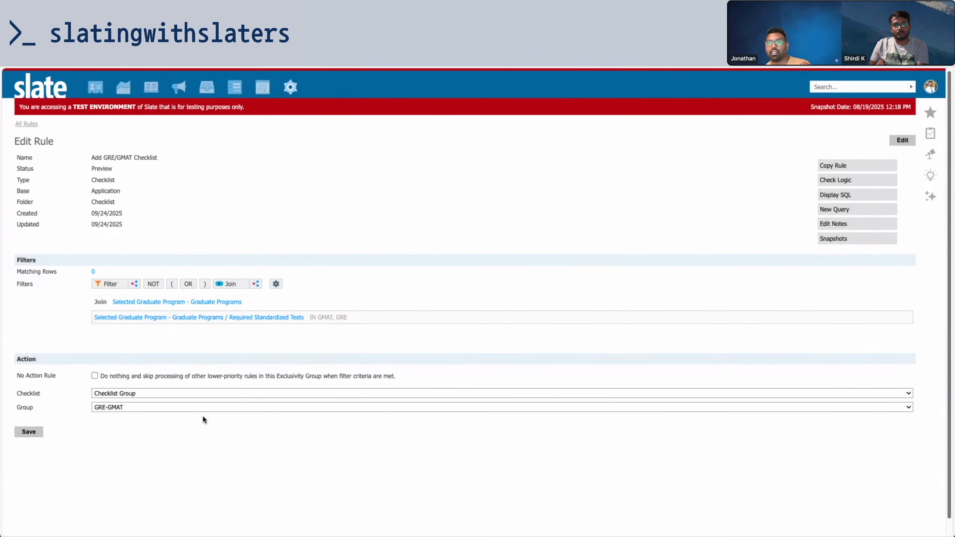
{"action": "left_click", "coordinate": [188, 408]}
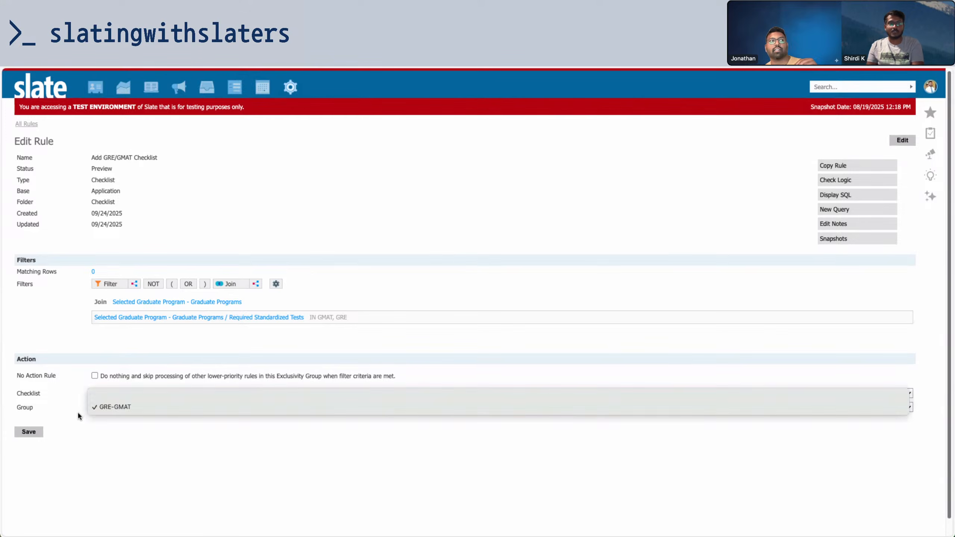
{"action": "left_click", "coordinate": [80, 408]}
Try the GRE/GMAT Test Score material item, then settle back on the GRE-GMAT checklist group
{"action": "left_click", "coordinate": [107, 394]}
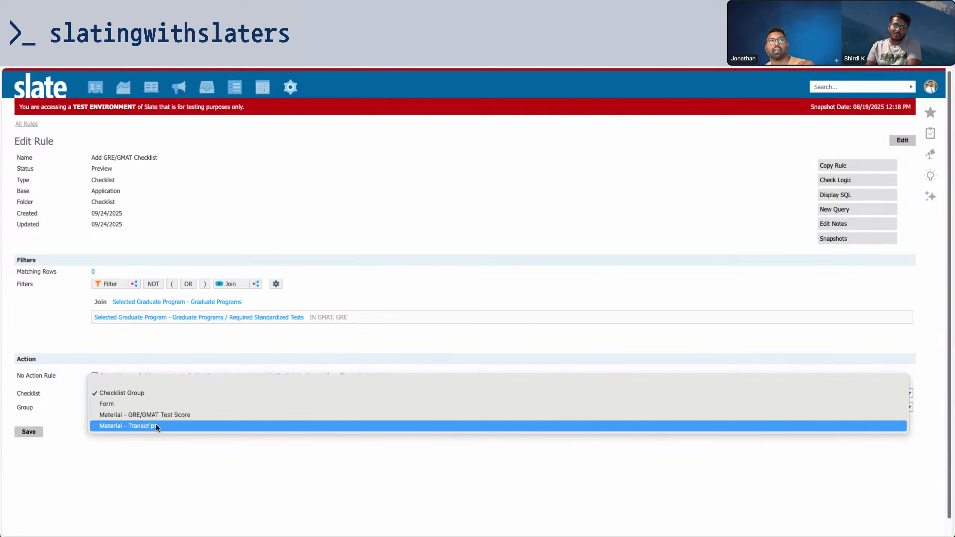
{"action": "left_click", "coordinate": [175, 414]}
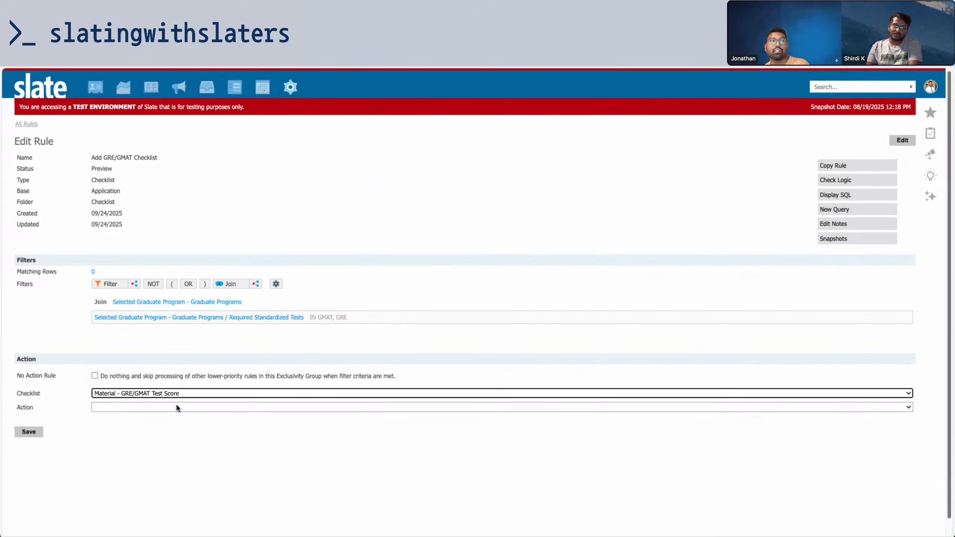
{"action": "left_click", "coordinate": [176, 404]}
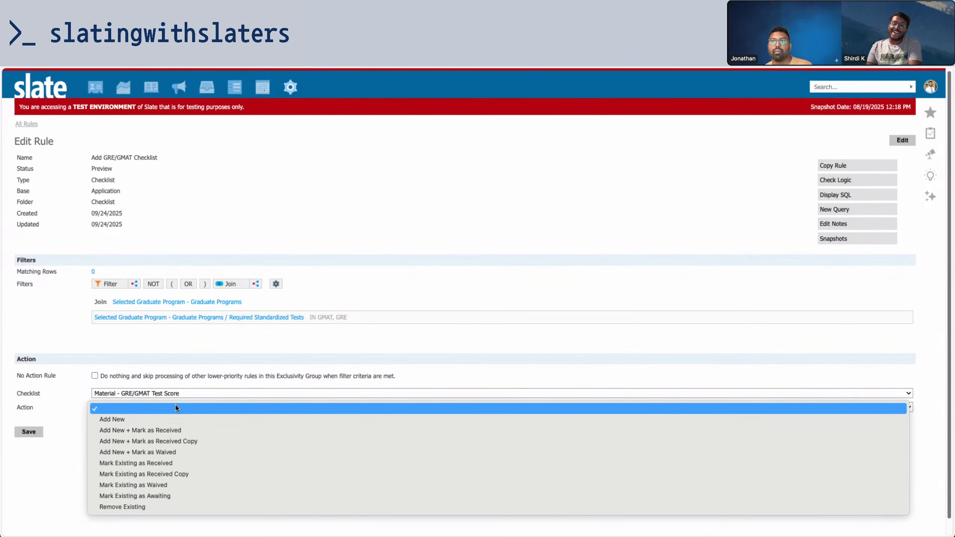
{"action": "left_click", "coordinate": [178, 394]}
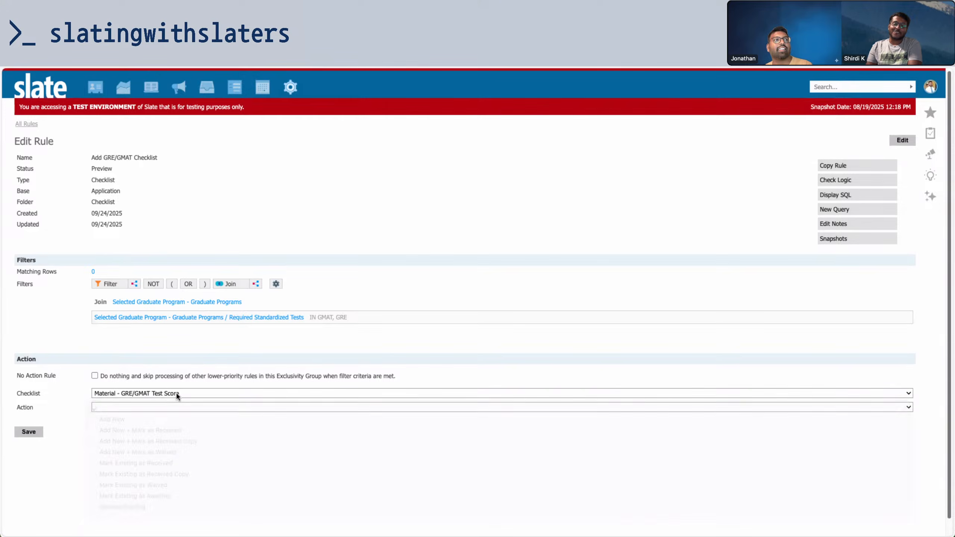
{"action": "left_click", "coordinate": [177, 394]}
{"action": "left_click", "coordinate": [175, 371]}
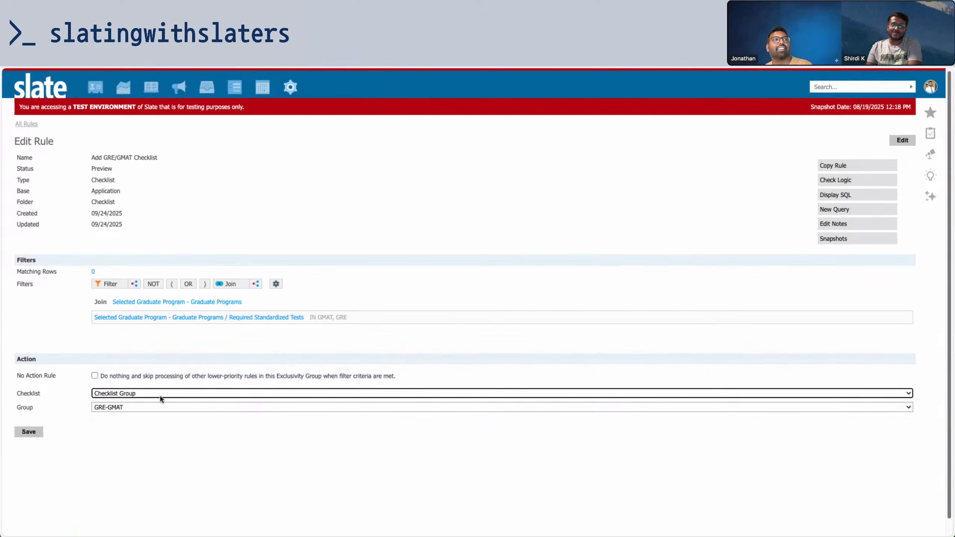
{"action": "left_click", "coordinate": [156, 428]}
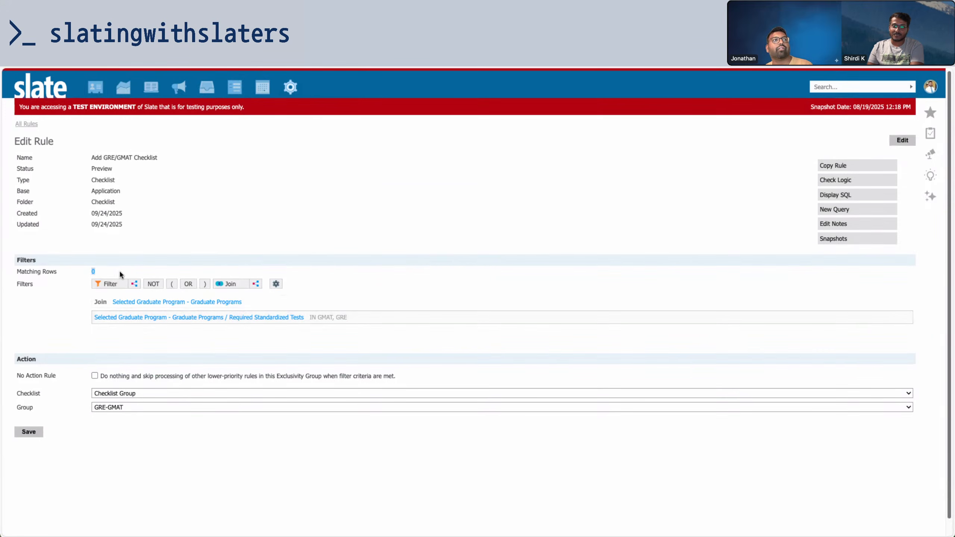
Run Check Logic on the test applicant, who fails the Required Standardized Tests filter
{"action": "left_click", "coordinate": [276, 283]}
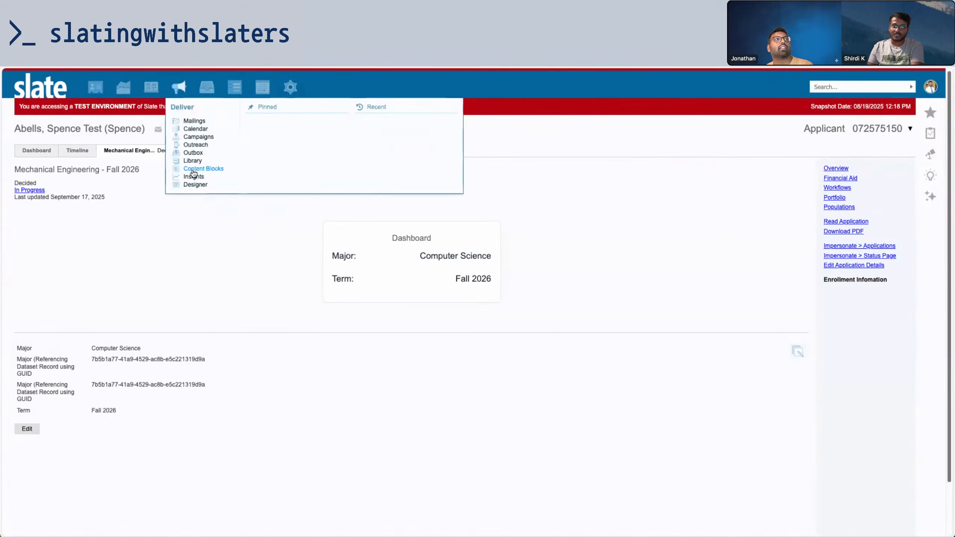
{"action": "double_click", "coordinate": [867, 129]}
{"action": "key", "text": "ctrl+c"}
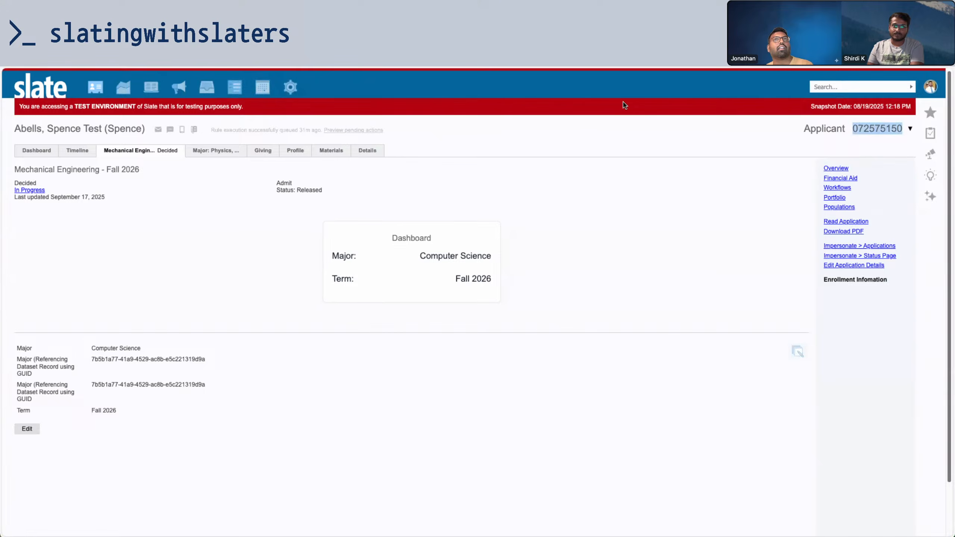
{"action": "key", "text": "ctrl+Tab"}
{"action": "key", "text": "ctrl+v"}
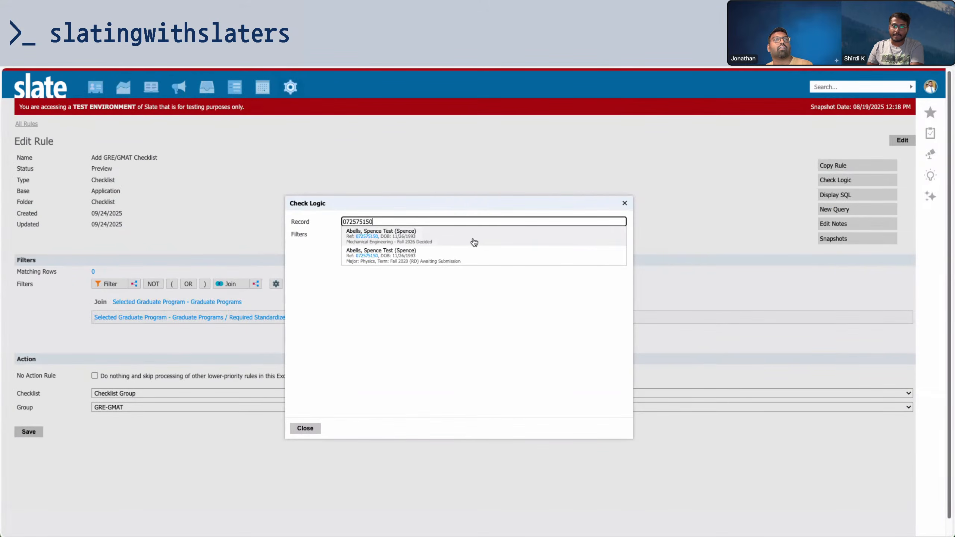
{"action": "left_click", "coordinate": [473, 242]}
{"action": "left_click_drag", "start_coordinate": [455, 235], "coordinate": [343, 239]}
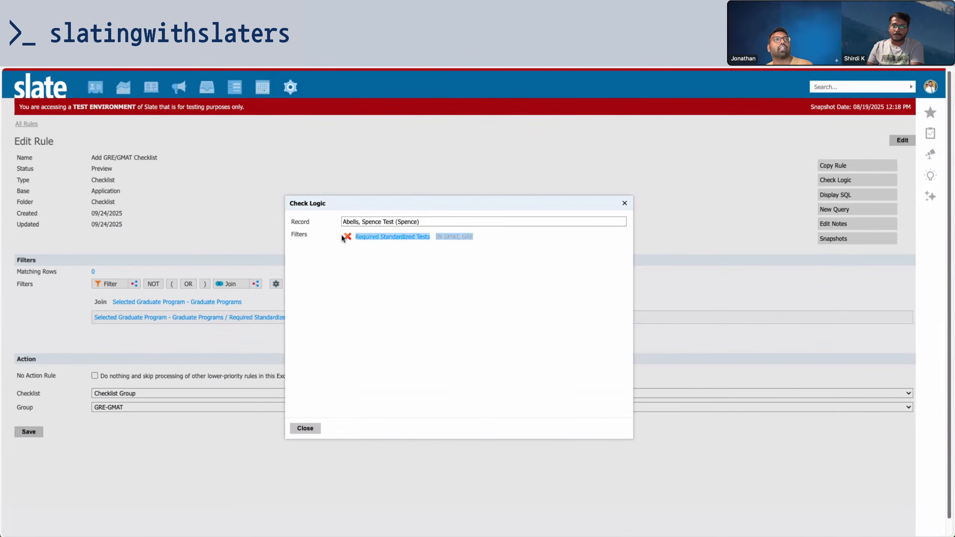
Review Computer Science's required GMAT and GRE tests, then go back to the applicant's record
{"action": "key", "text": "ctrl+Tab"}
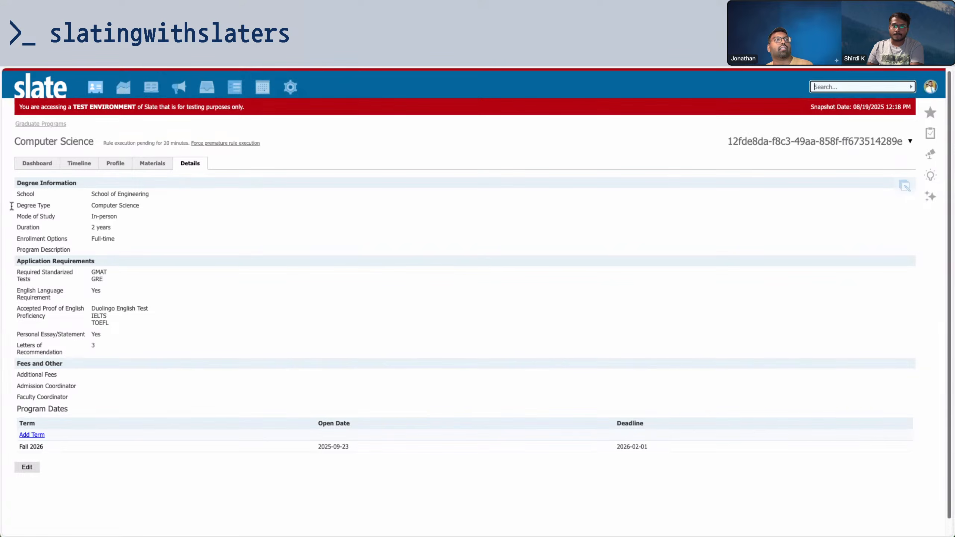
{"action": "left_click_drag", "start_coordinate": [127, 272], "coordinate": [18, 260]}
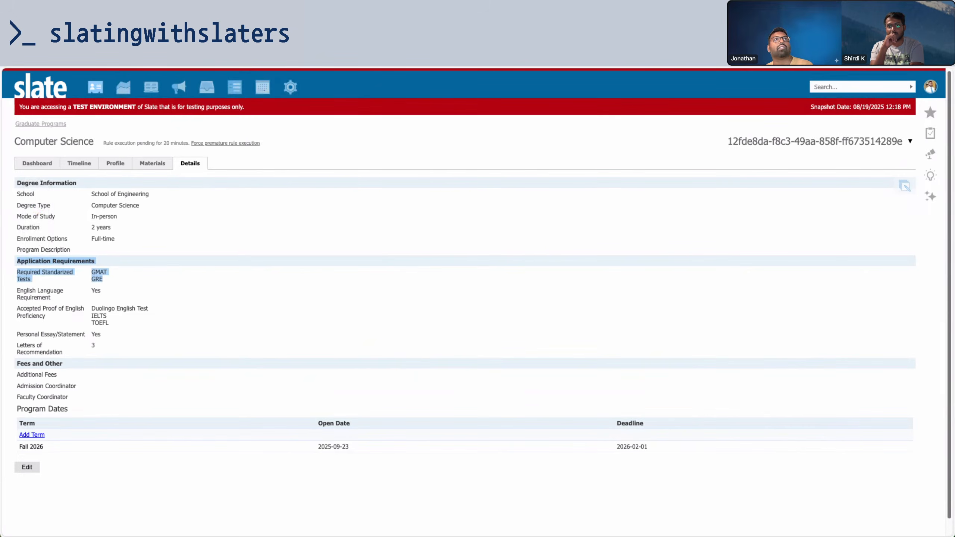
{"action": "key", "text": "ctrl+Tab"}
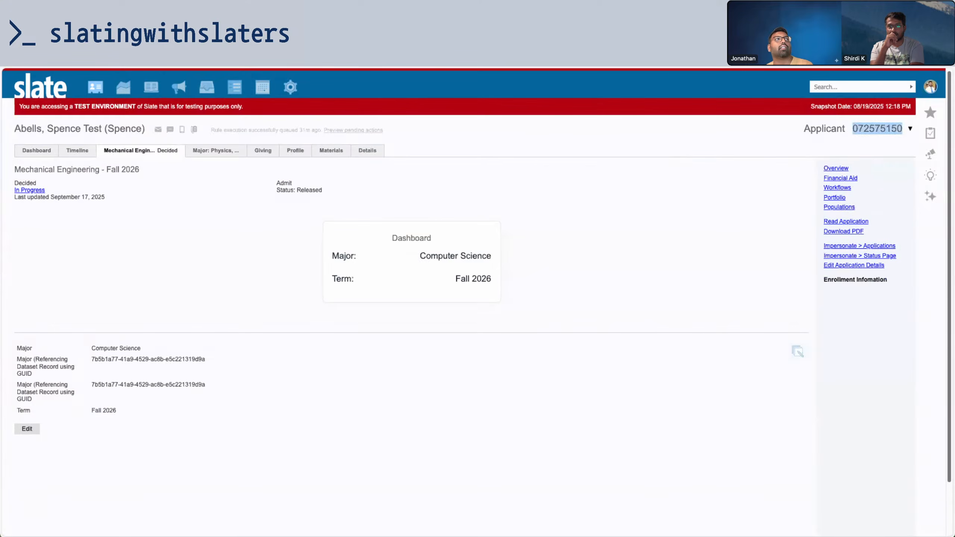
In Enrollment Information, clear the Major reference GUID and reselect Computer Science as the major
{"action": "left_click_drag", "start_coordinate": [93, 359], "coordinate": [212, 358]}
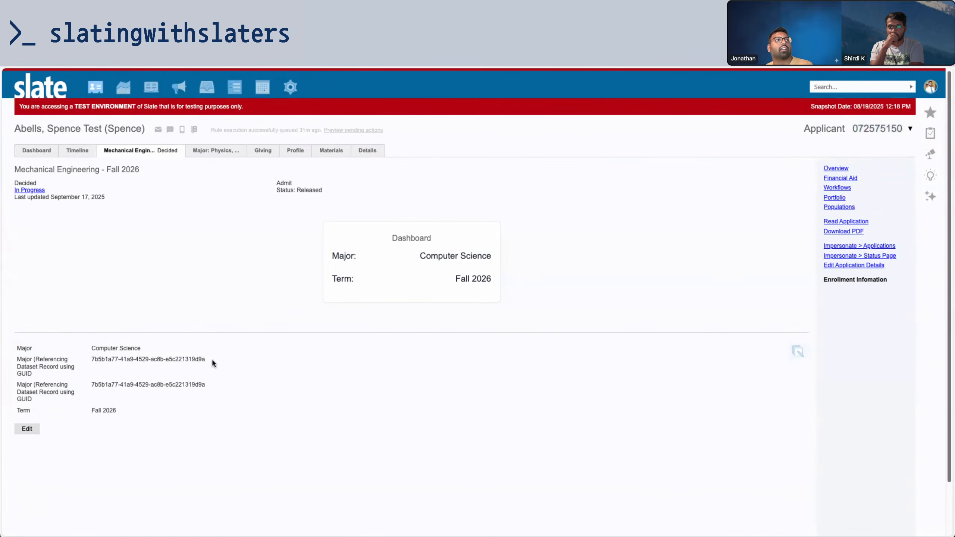
{"action": "left_click", "coordinate": [797, 351]}
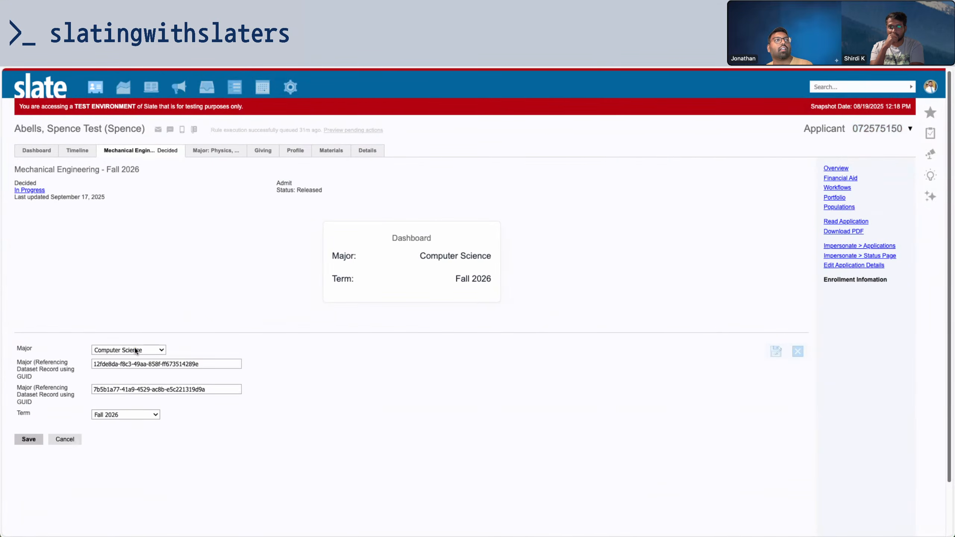
{"action": "left_click", "coordinate": [136, 350]}
{"action": "left_click", "coordinate": [136, 347]}
{"action": "left_click_drag", "start_coordinate": [216, 365], "coordinate": [59, 365]}
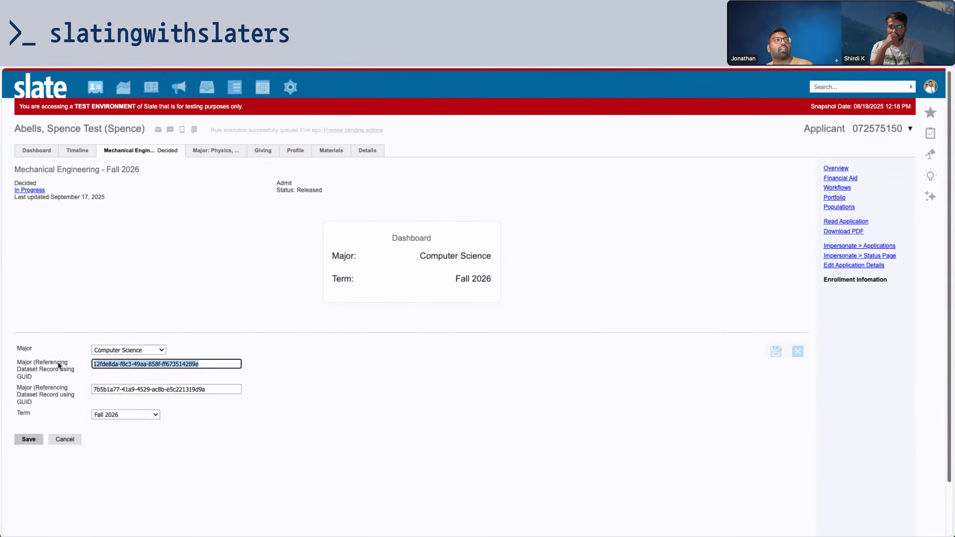
{"action": "key", "text": "BackSpace"}
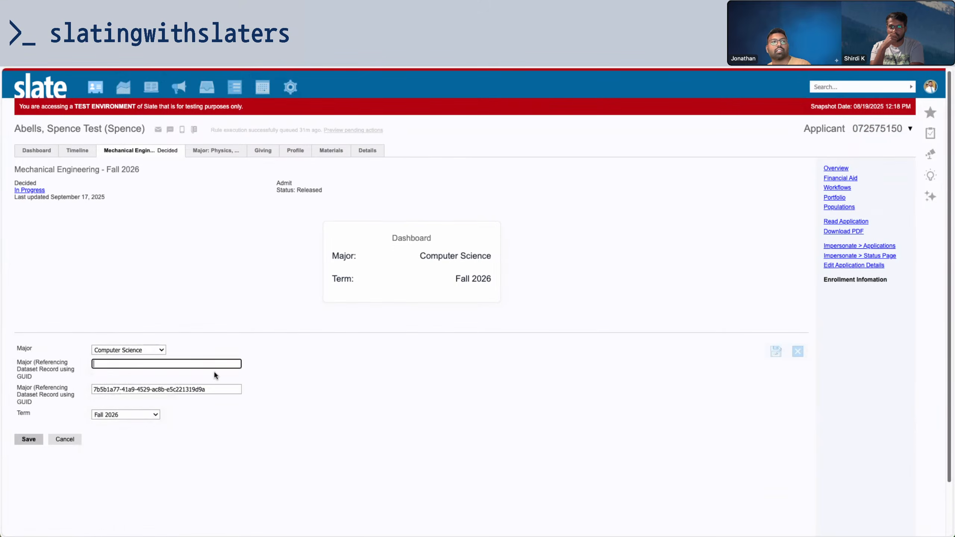
{"action": "left_click", "coordinate": [136, 349]}
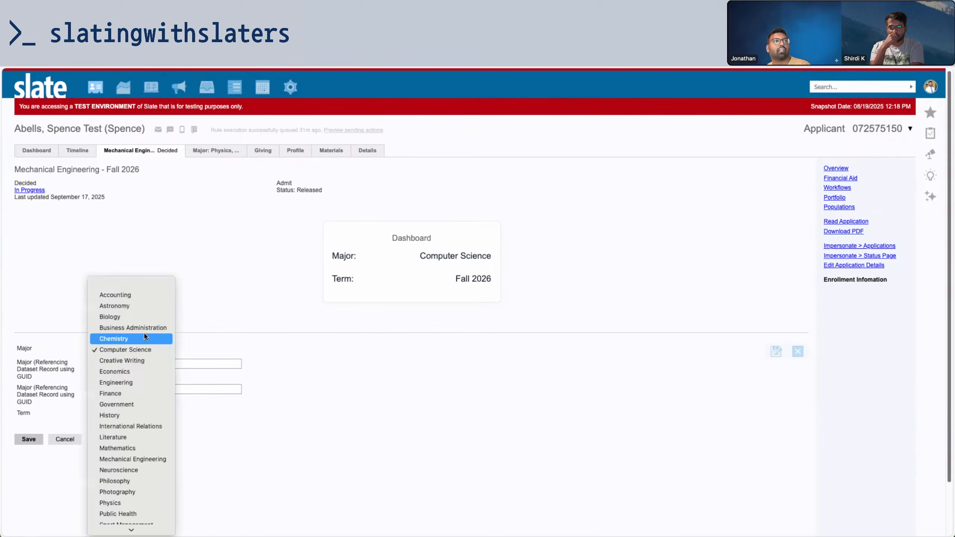
{"action": "left_click", "coordinate": [144, 337]}
{"action": "left_click", "coordinate": [149, 350]}
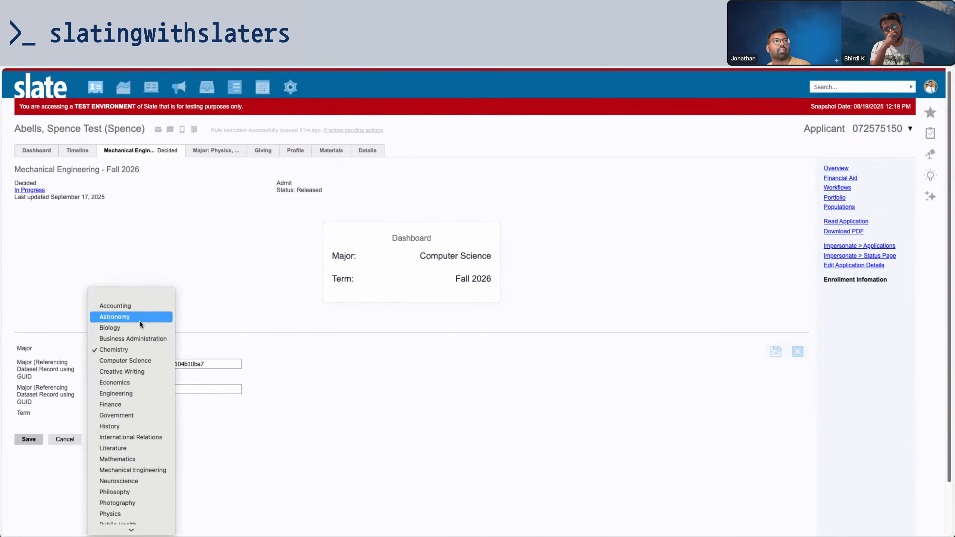
{"action": "left_click", "coordinate": [140, 361]}
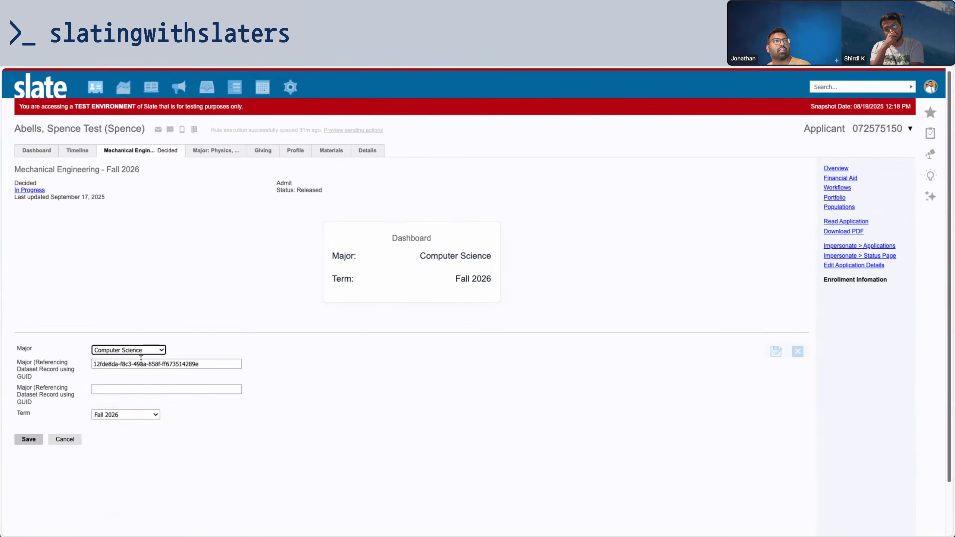
{"action": "left_click", "coordinate": [436, 302]}
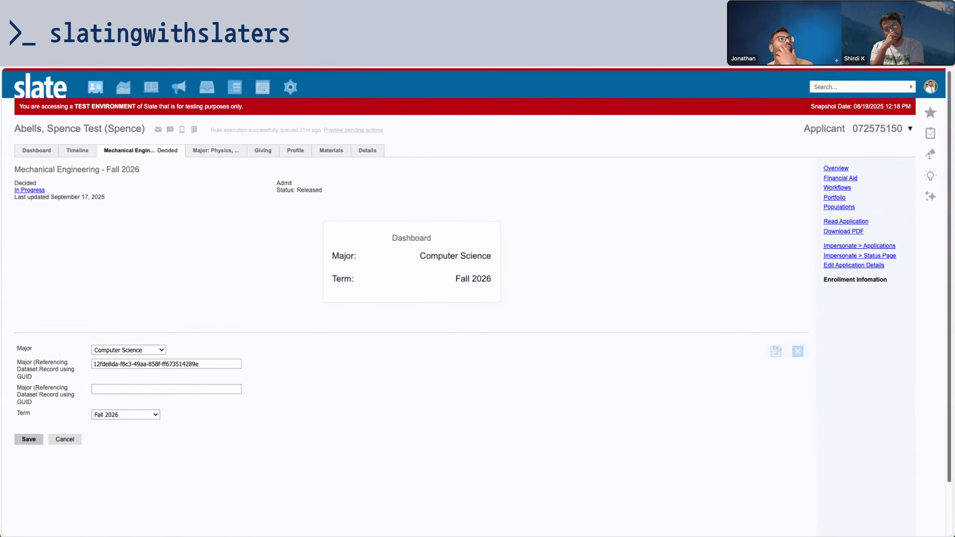
{"action": "key", "text": "ctrl+Tab"}
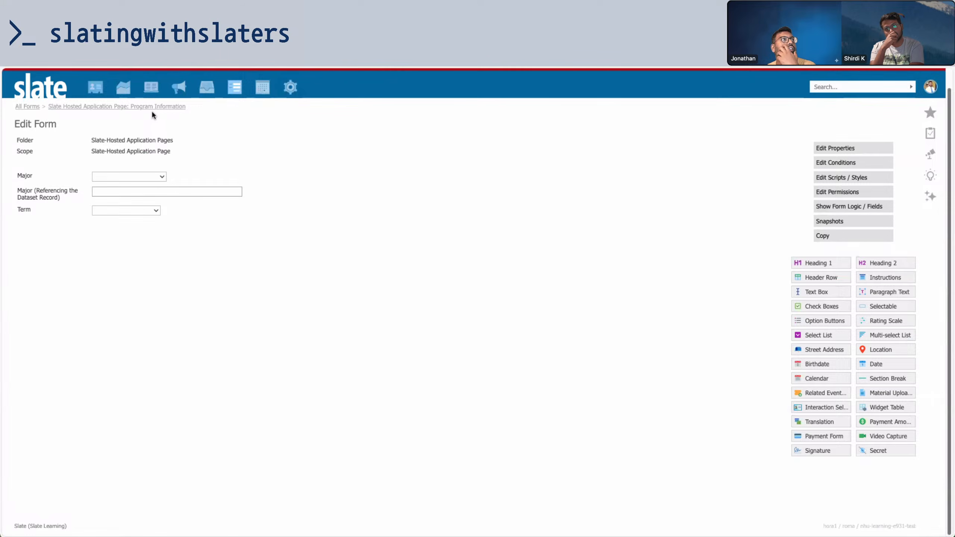
Open the Graduate Programs - Details custom tab form for editing
{"action": "key", "text": "ctrl+Tab"}
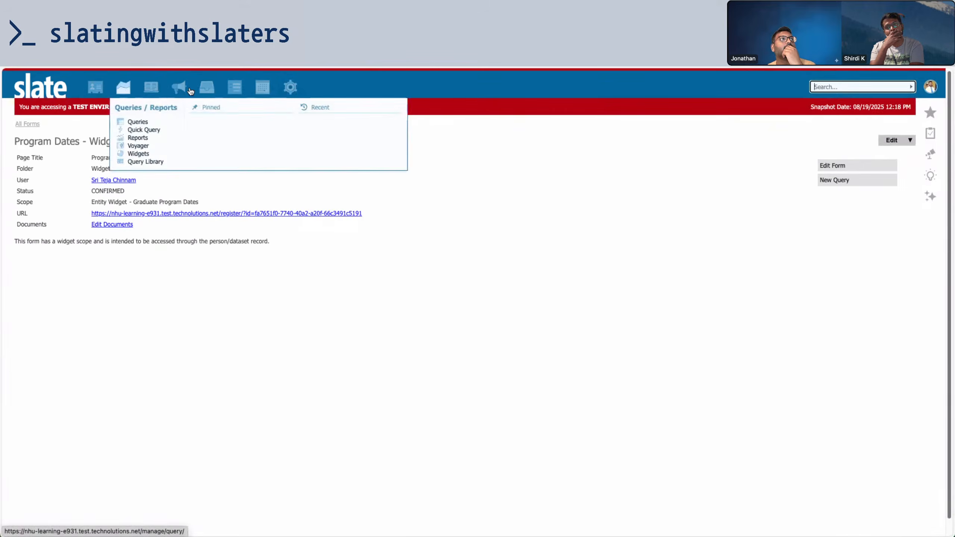
{"action": "mouse_move", "coordinate": [242, 88]}
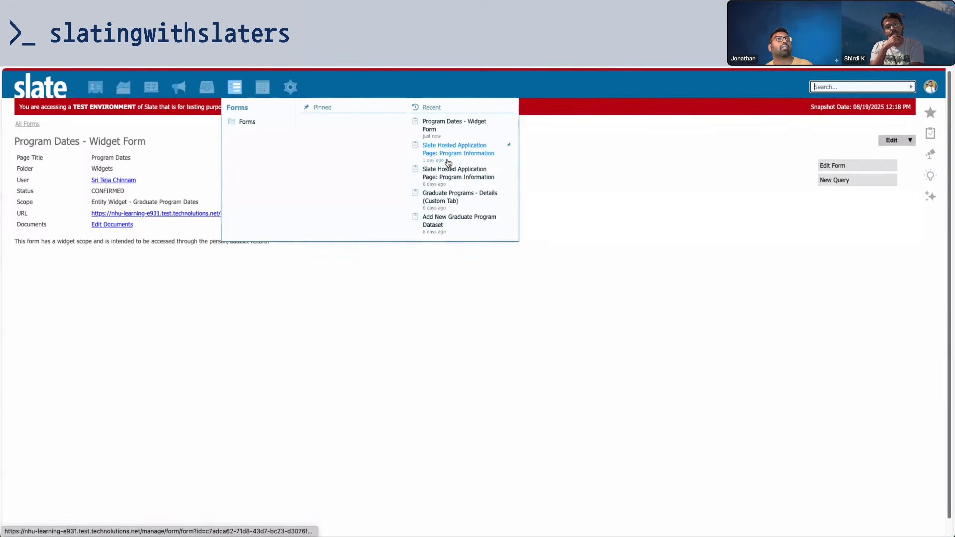
{"action": "left_click", "coordinate": [451, 194]}
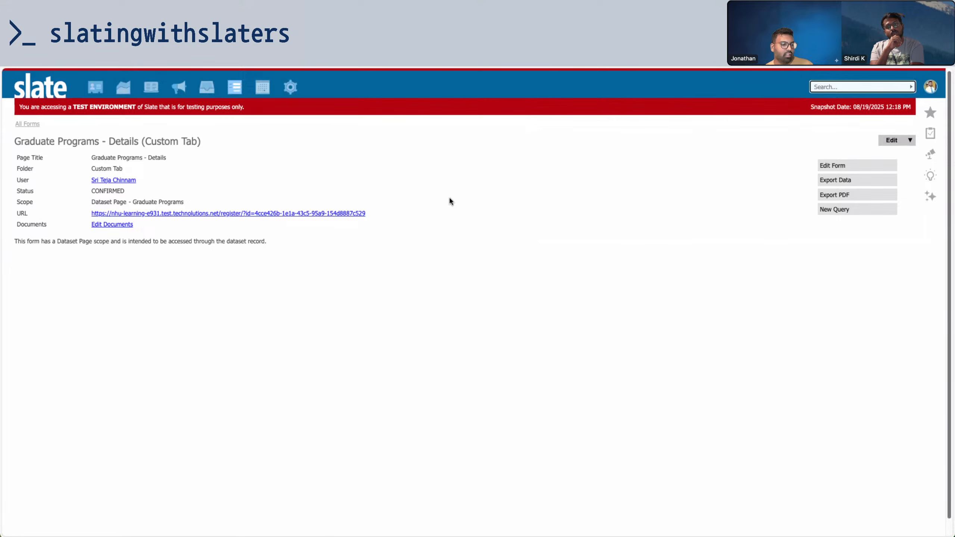
{"action": "left_click", "coordinate": [838, 168]}
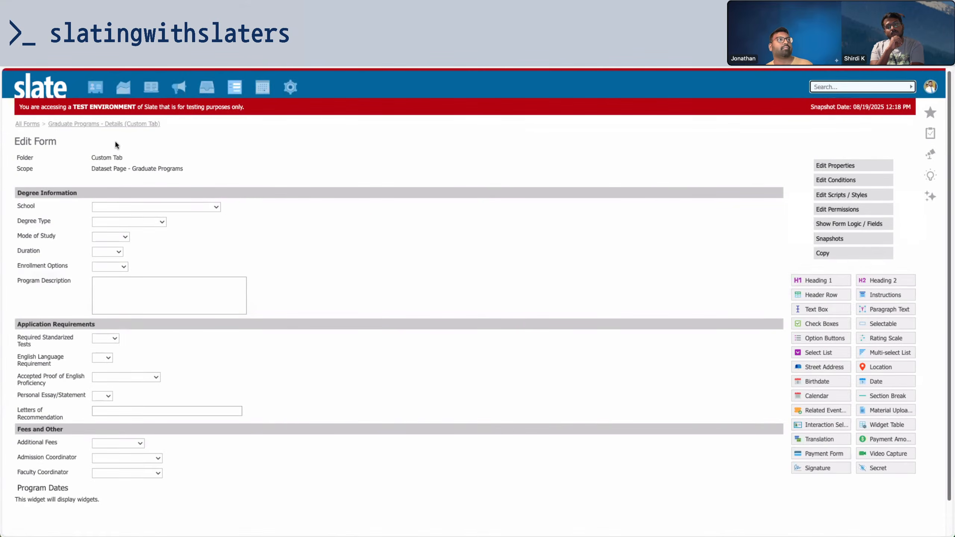
Inspect the settings of both Major GUID fields on the Enrollment Tab form
{"action": "left_click", "coordinate": [30, 129]}
{"action": "mouse_move", "coordinate": [235, 97]}
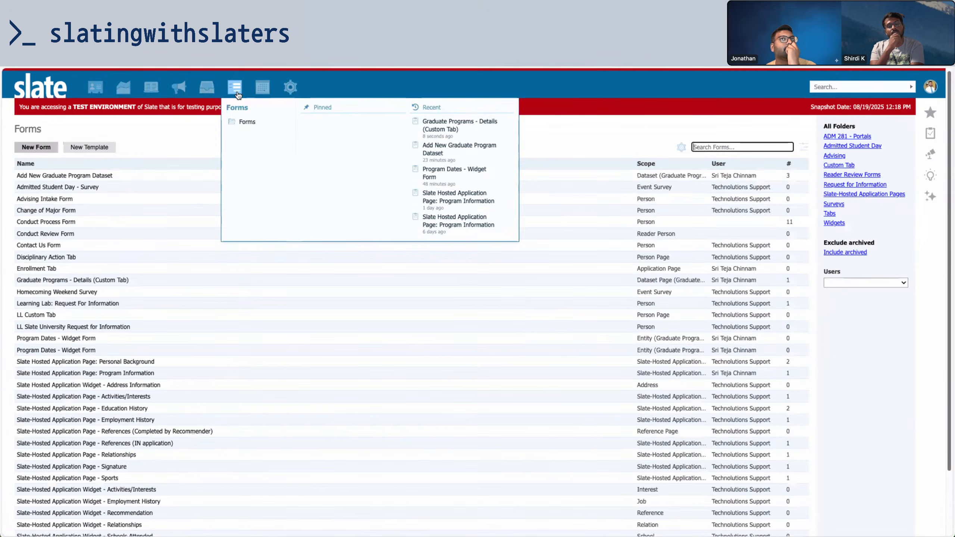
{"action": "left_click", "coordinate": [839, 164]}
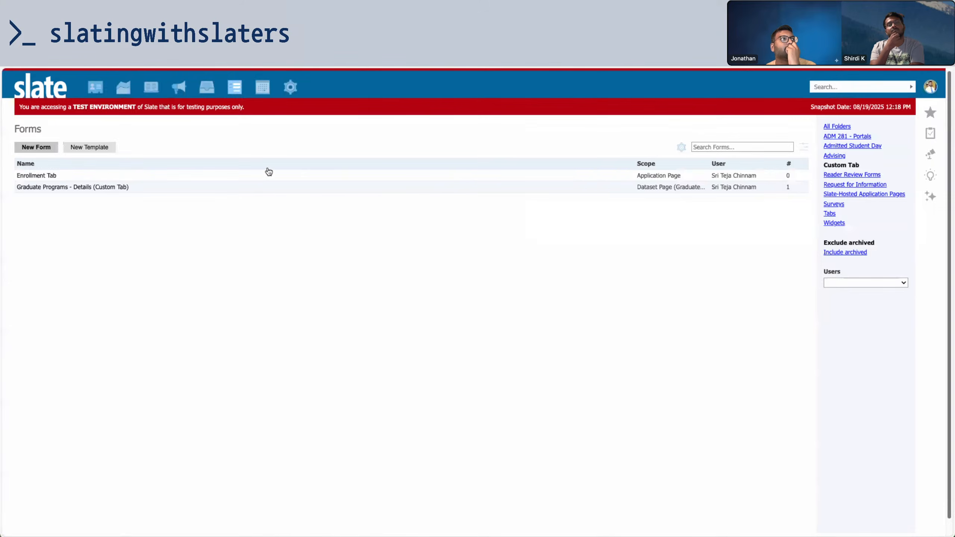
{"action": "left_click", "coordinate": [262, 175]}
{"action": "left_click", "coordinate": [829, 165]}
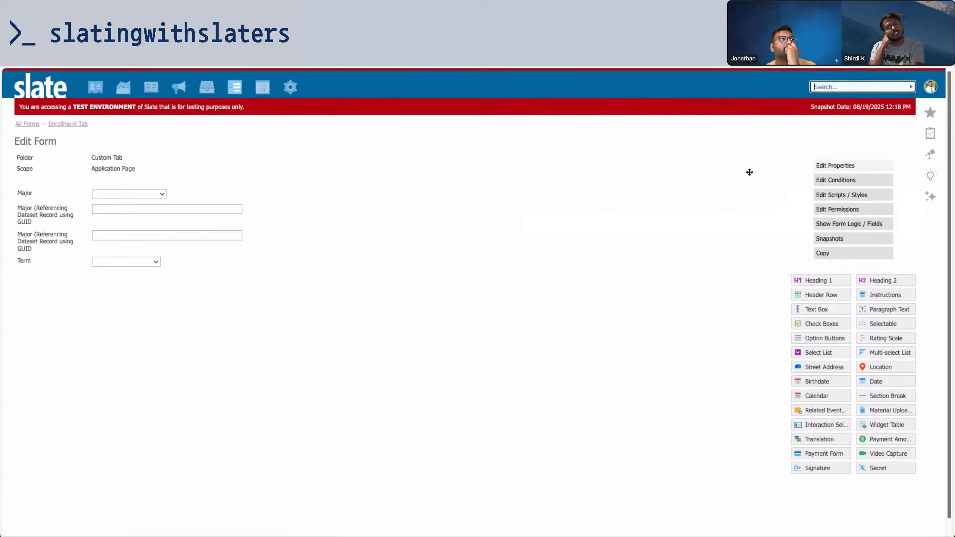
{"action": "left_click", "coordinate": [298, 211]}
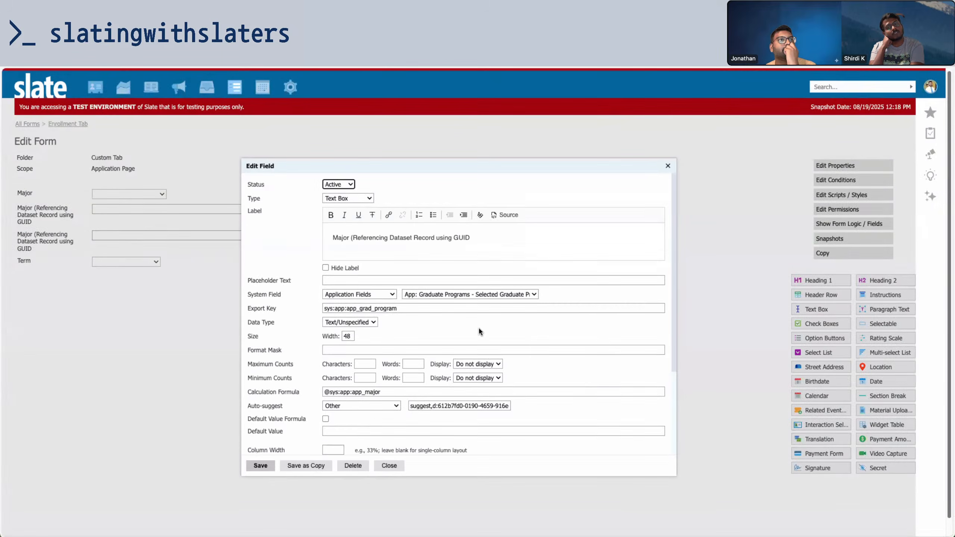
{"action": "scroll", "coordinate": [478, 329], "scroll_direction": "down", "scroll_amount": 5}
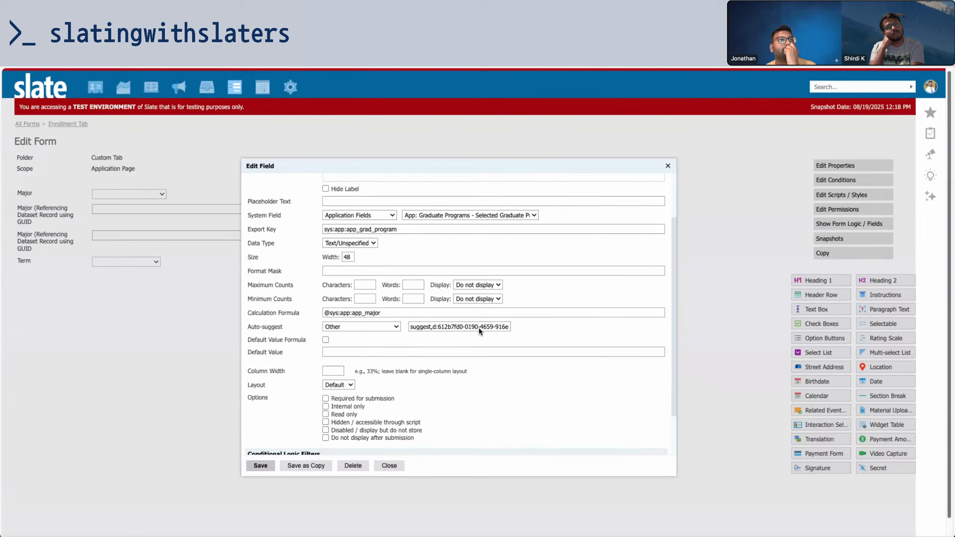
{"action": "left_click", "coordinate": [389, 465]}
{"action": "left_click", "coordinate": [346, 231]}
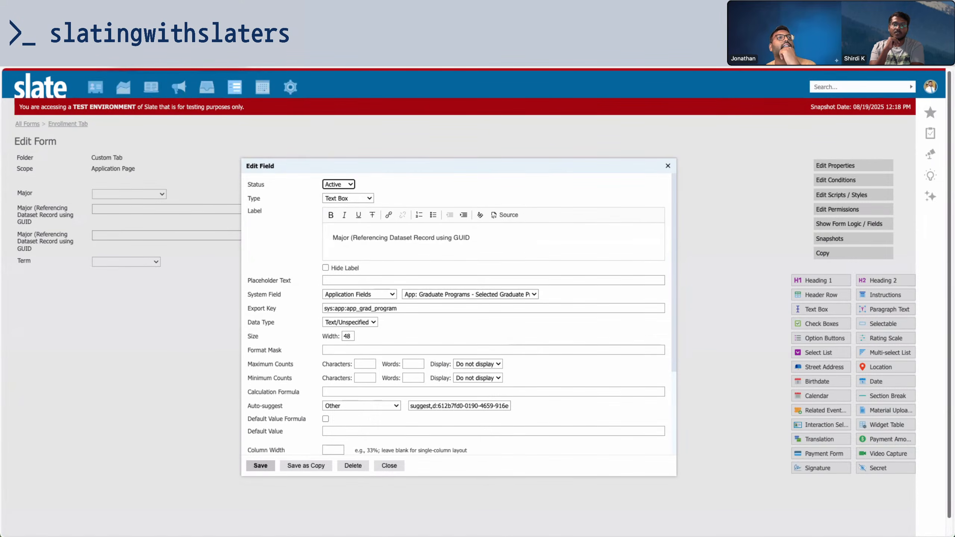
{"action": "left_click", "coordinate": [164, 67]}
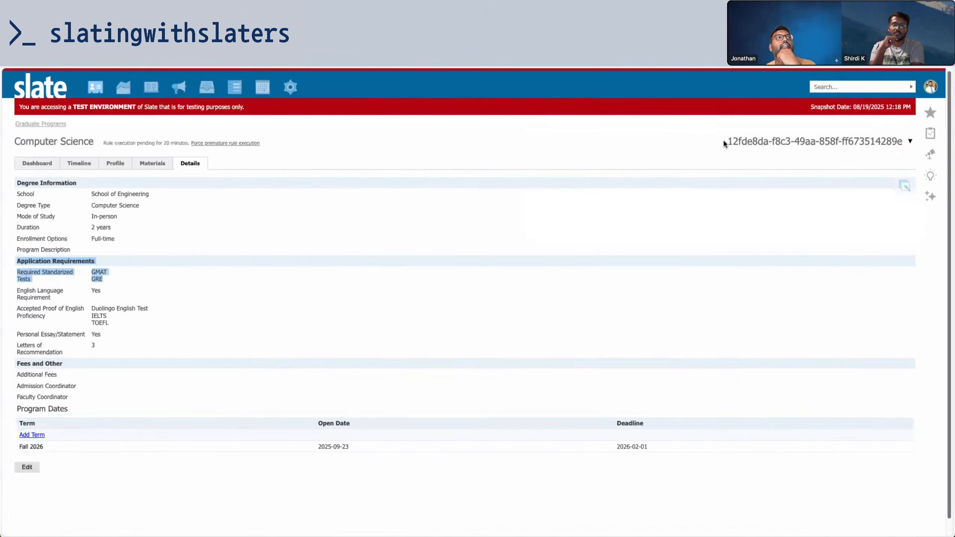
Copy the Computer Science program GUID into the applicant's enrollment details and save
{"action": "left_click_drag", "start_coordinate": [724, 142], "coordinate": [913, 147]}
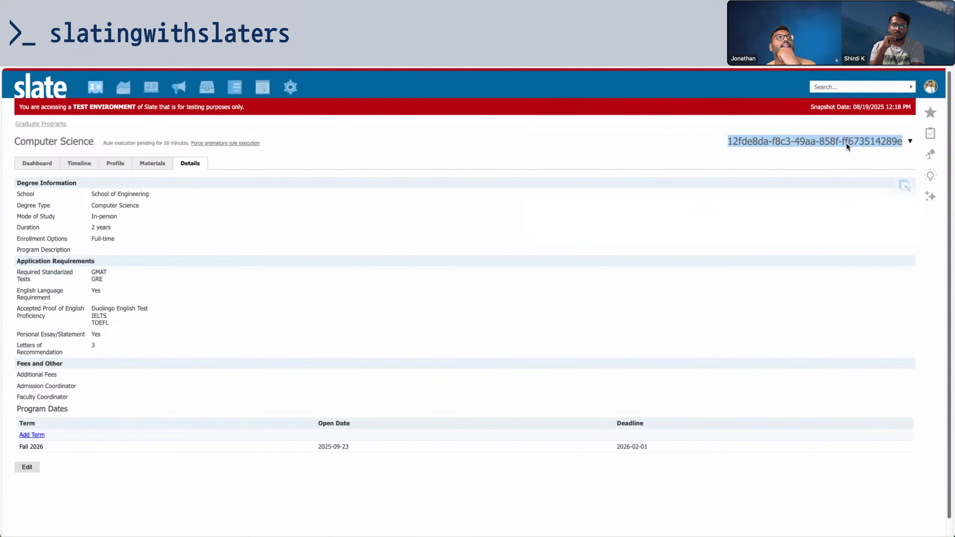
{"action": "left_click", "coordinate": [261, 68]}
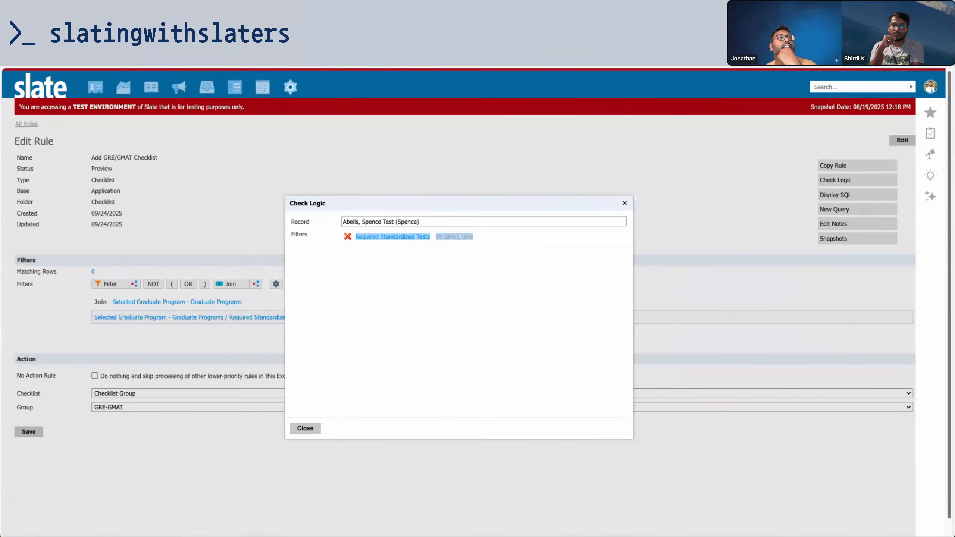
{"action": "key", "text": "ctrl+Tab"}
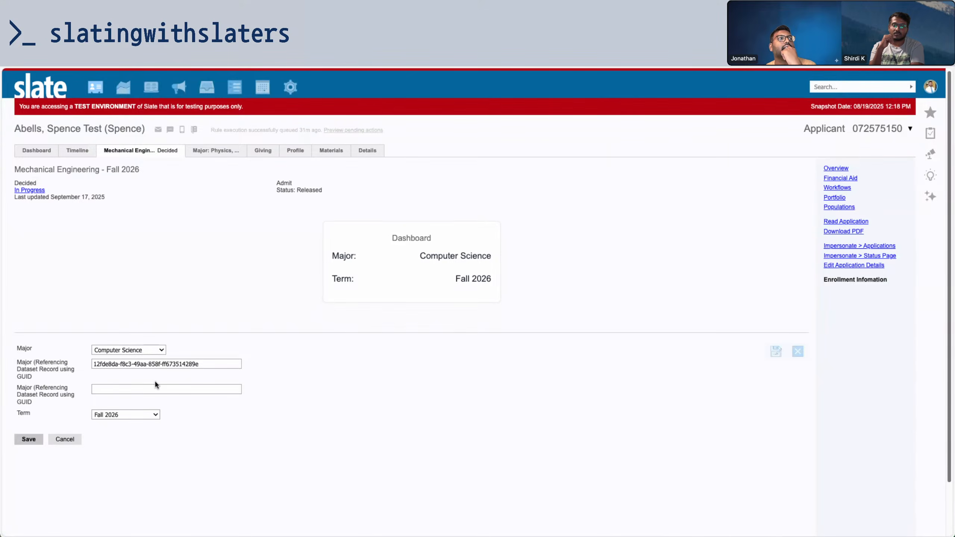
{"action": "left_click", "coordinate": [29, 439]}
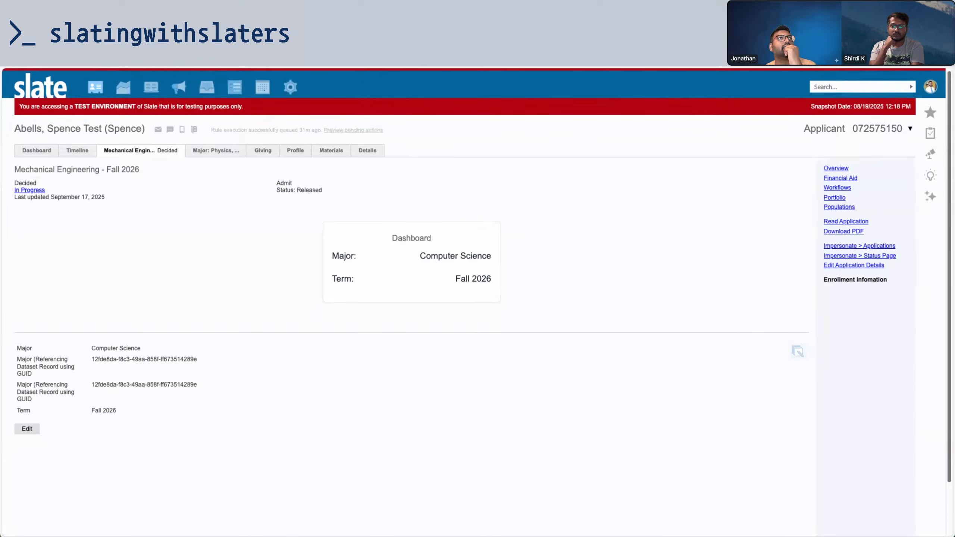
Rerun Check Logic on the test applicant, who now passes the standardized tests filter
{"action": "key", "text": "ctrl+Tab"}
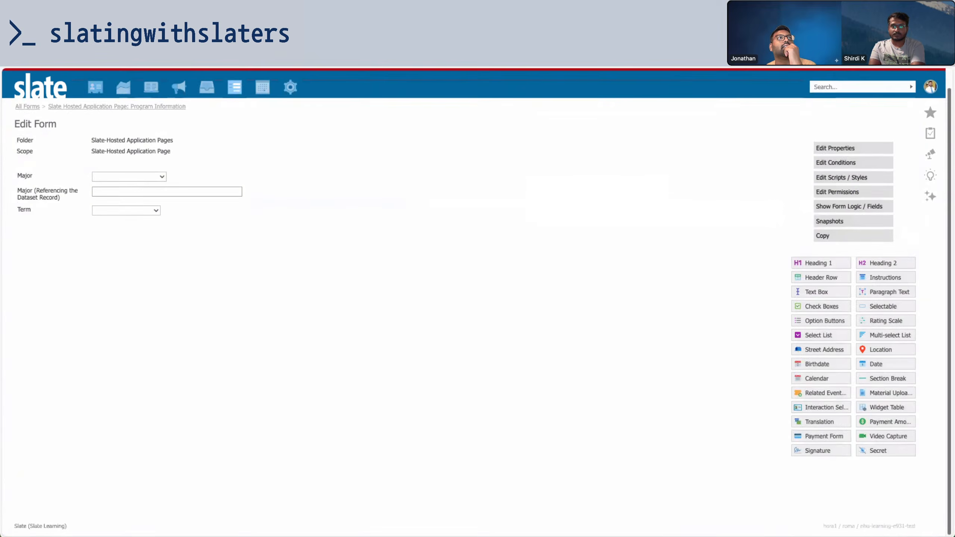
{"action": "key", "text": "ctrl+Tab"}
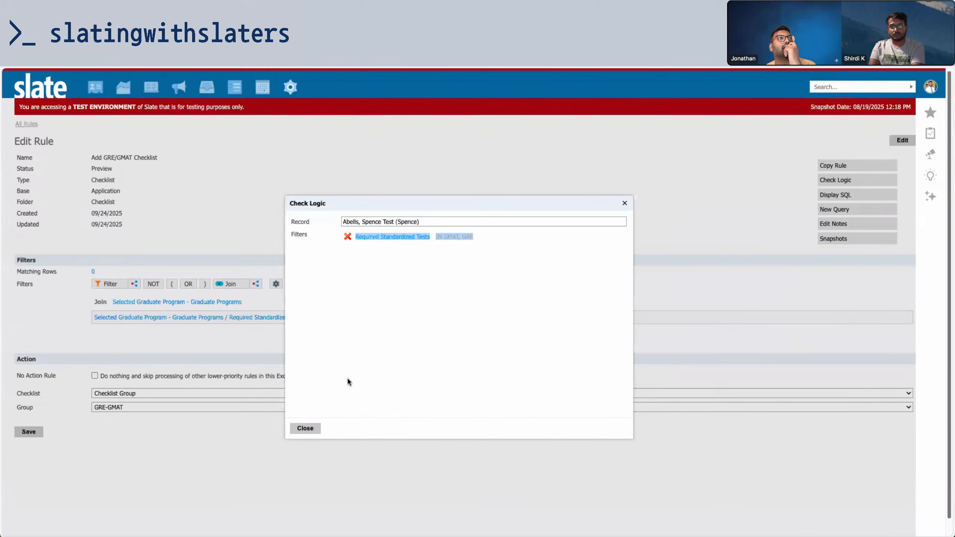
{"action": "left_click", "coordinate": [304, 428]}
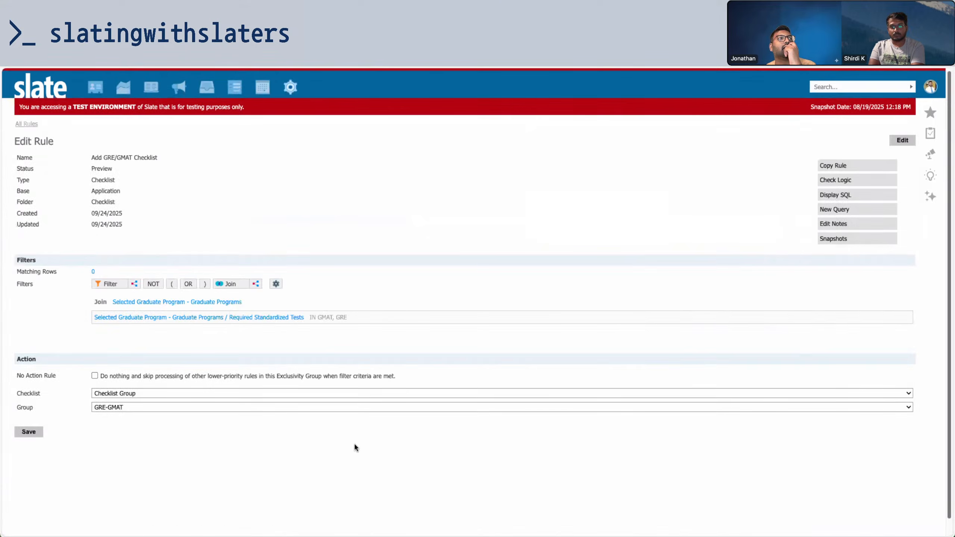
{"action": "left_click", "coordinate": [276, 283]}
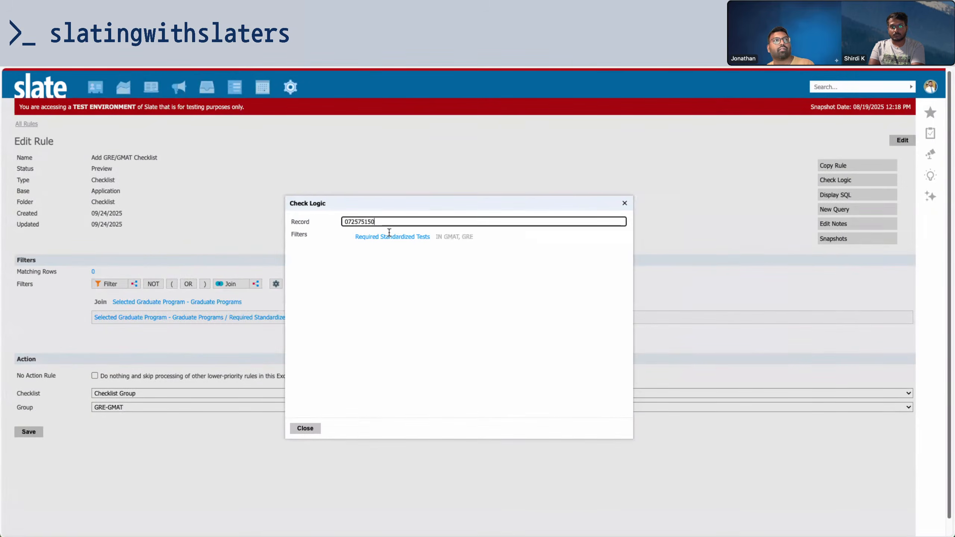
{"action": "left_click", "coordinate": [437, 234]}
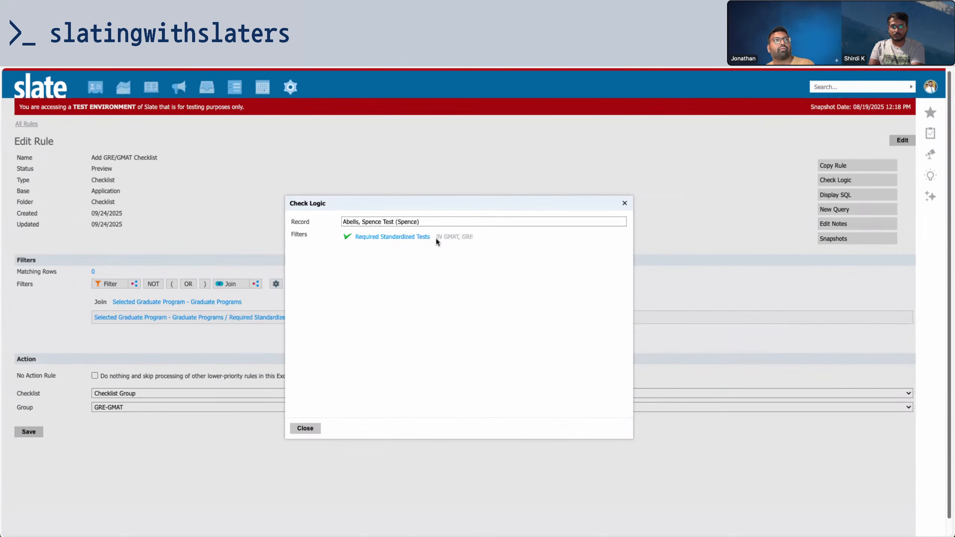
{"action": "left_click", "coordinate": [304, 429]}
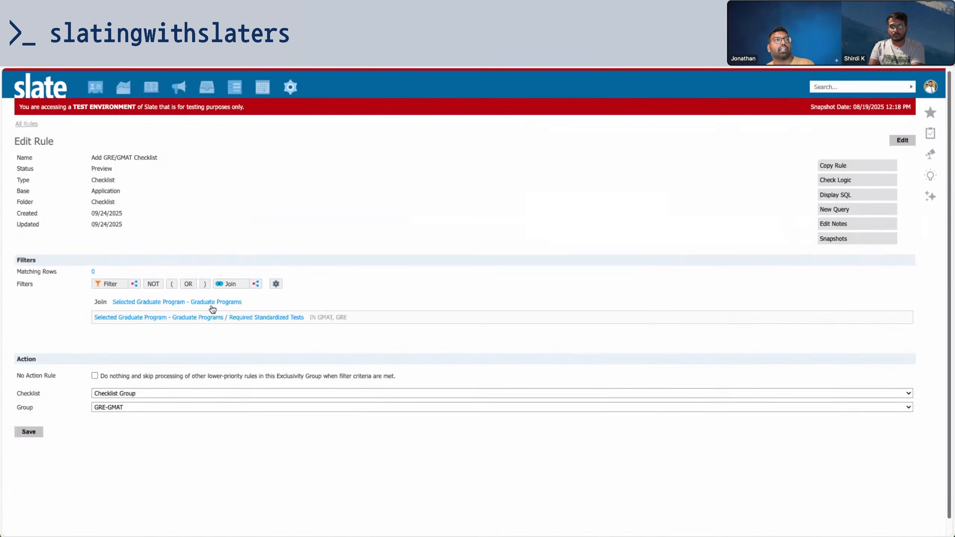
Save the Add GRE/GMAT Checklist rule and return to the applicant's record
{"action": "left_click", "coordinate": [34, 435]}
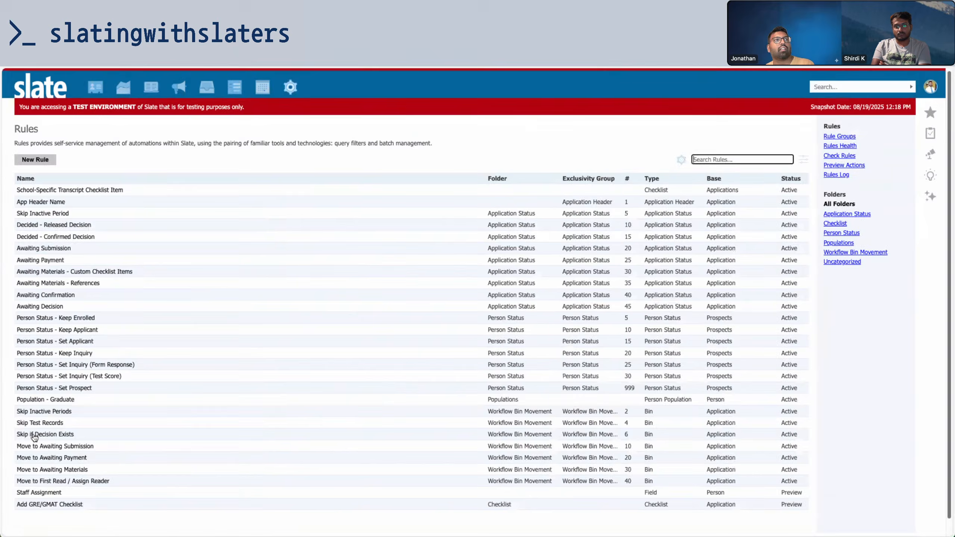
{"action": "key", "text": "ctrl+Tab"}
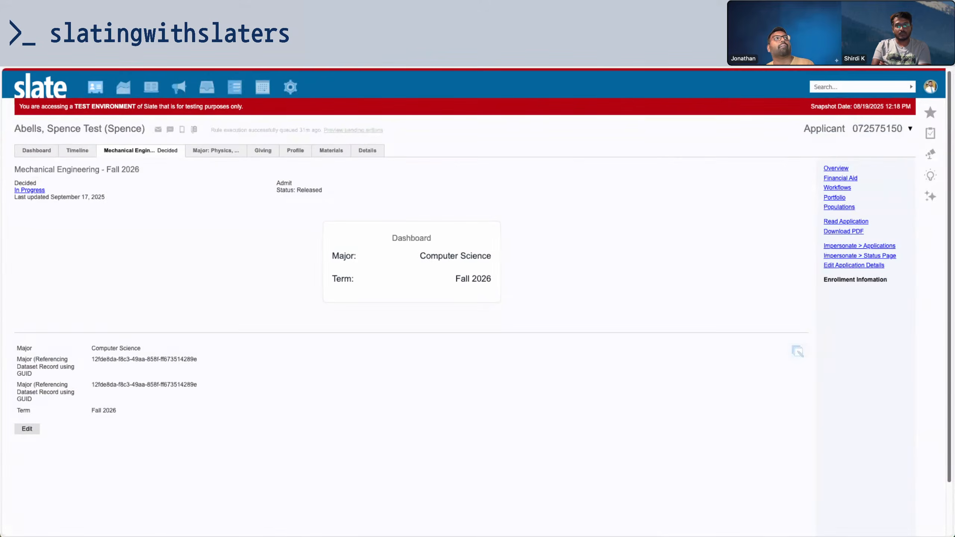
{"action": "key", "text": "ctrl+Tab"}
{"action": "key", "text": "ctrl+Tab"}
{"action": "key", "text": "ctrl+Tab"}
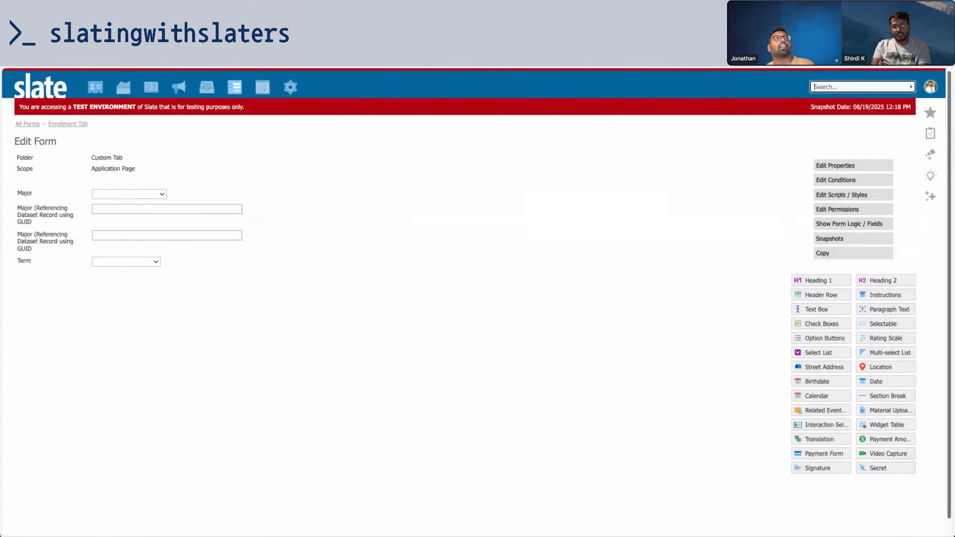
{"action": "key", "text": "ctrl+Tab"}
{"action": "key", "text": "ctrl+Tab"}
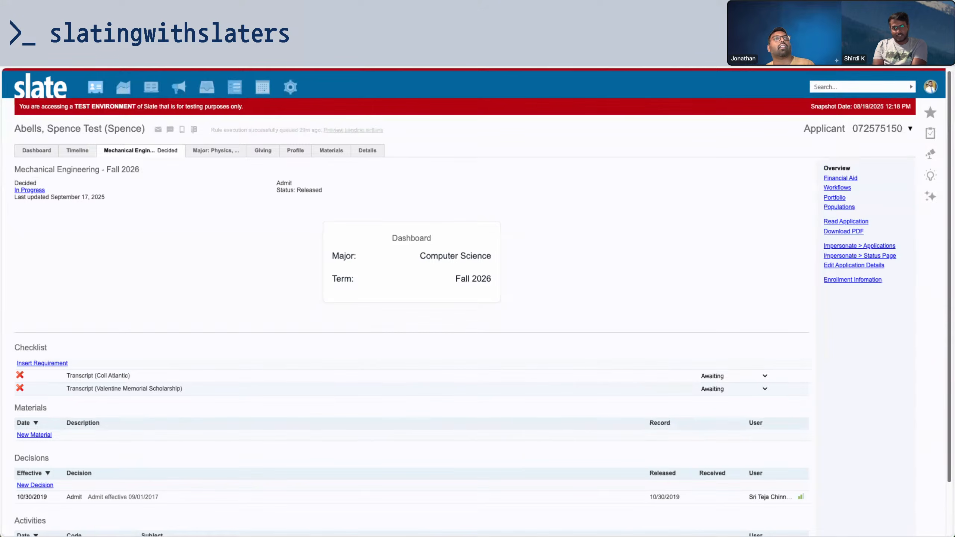
{"action": "key", "text": "ctrl+Tab"}
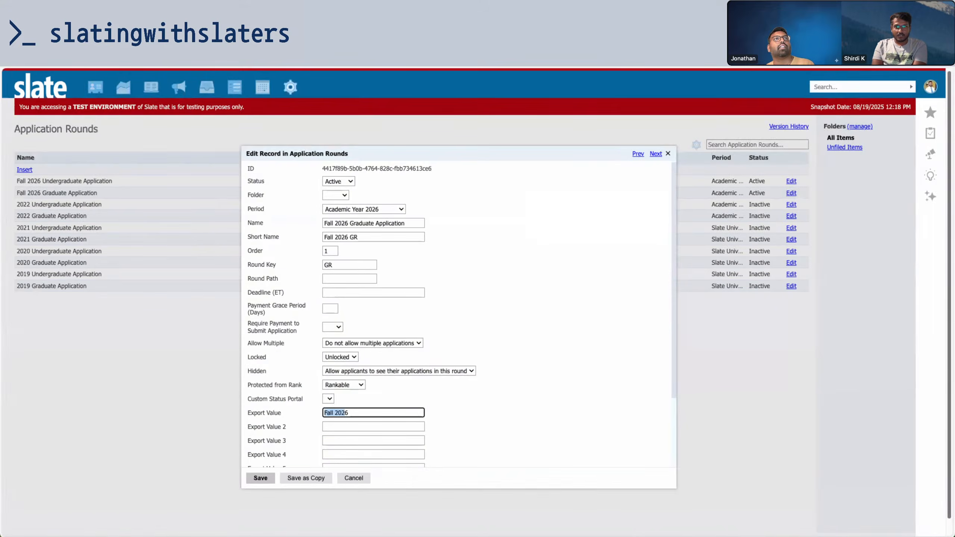
{"action": "key", "text": "ctrl+shift+Tab"}
{"action": "key", "text": "ctrl+Tab"}
{"action": "key", "text": "ctrl+Tab"}
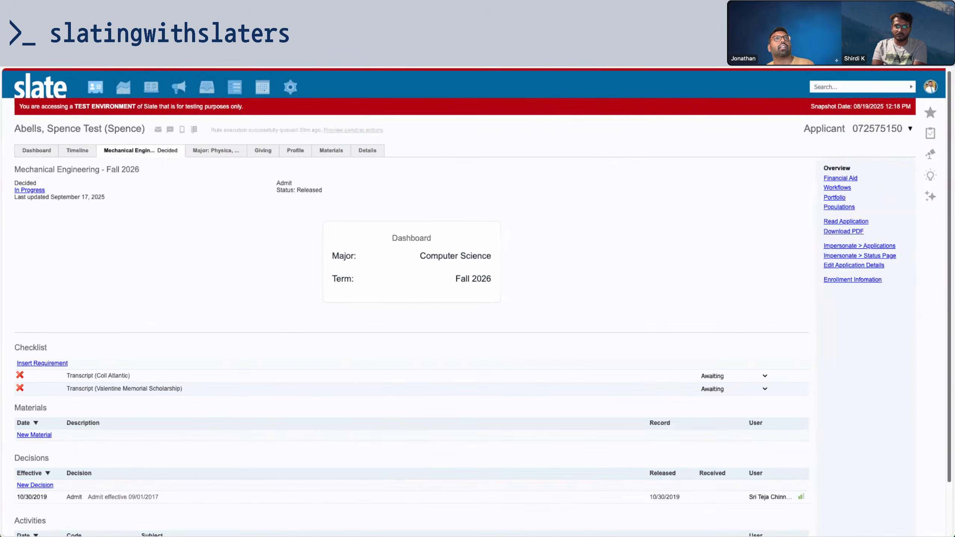
{"action": "key", "text": "ctrl+Tab"}
Check that the applicant's Program Information page still shows Computer Science as the major
{"action": "left_click", "coordinate": [282, 228]}
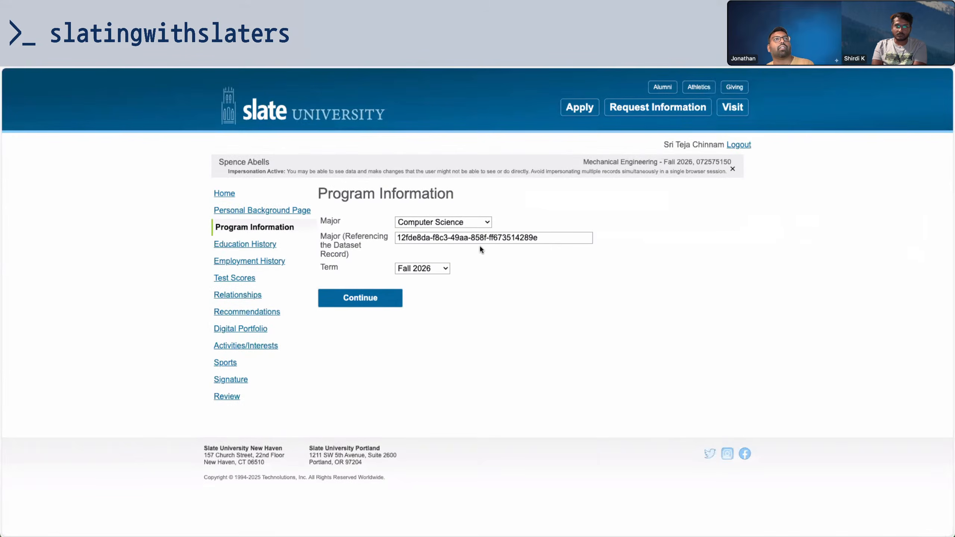
{"action": "left_click", "coordinate": [458, 223]}
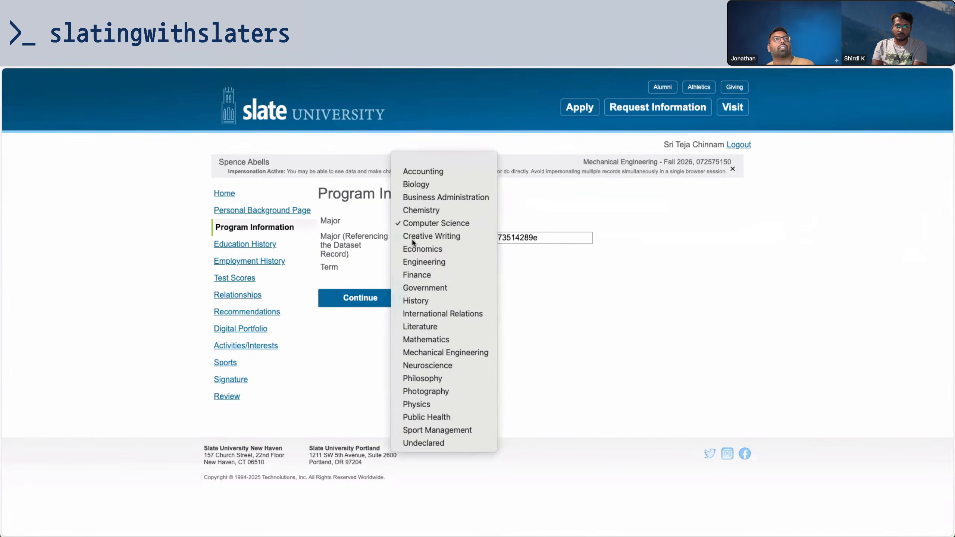
{"action": "left_click", "coordinate": [297, 241]}
{"action": "key", "text": "ctrl+Tab"}
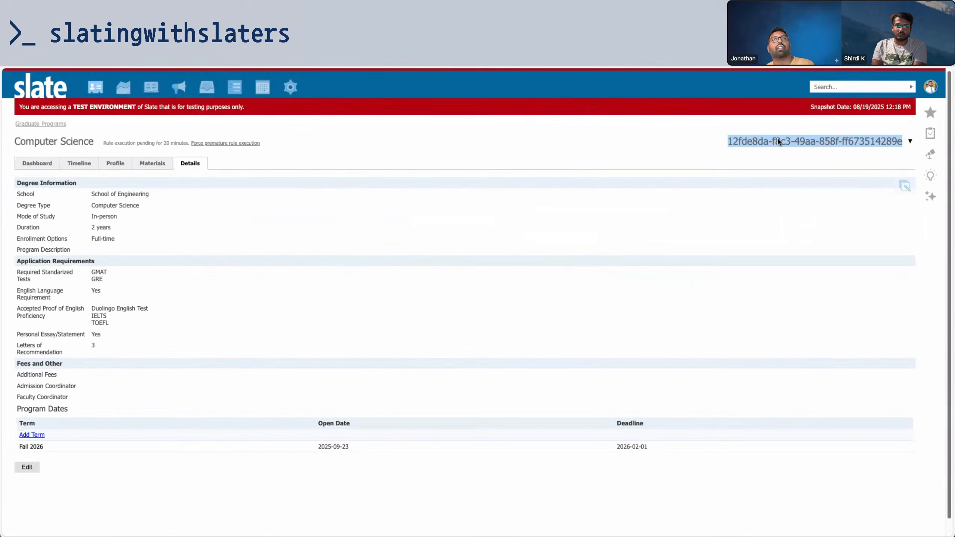
{"action": "left_click", "coordinate": [672, 106]}
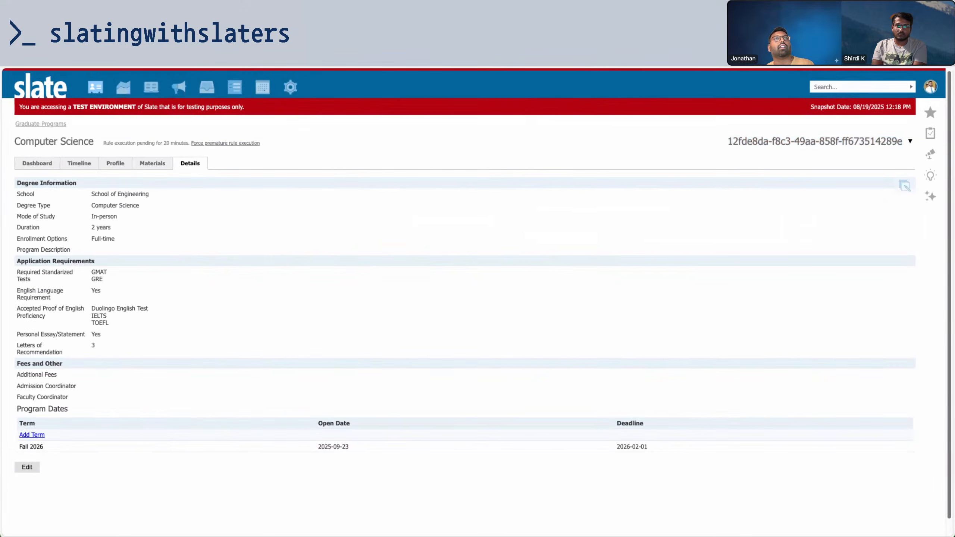
{"action": "key", "text": "ctrl+Tab"}
{"action": "key", "text": "ctrl+Tab"}
{"action": "key", "text": "ctrl+Tab"}
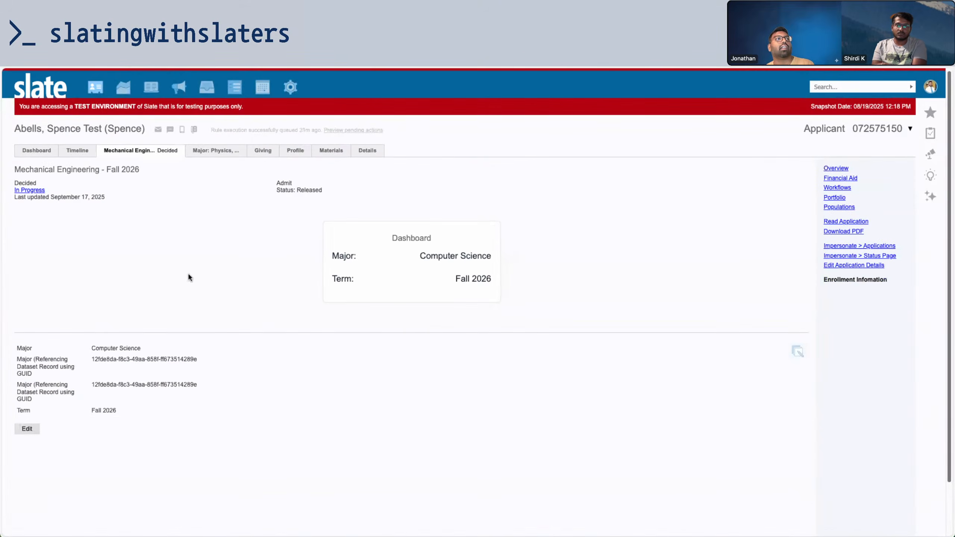
Clear the dataset GUID and set Major to blank in Enrollment Information, then save
{"action": "left_click", "coordinate": [793, 352]}
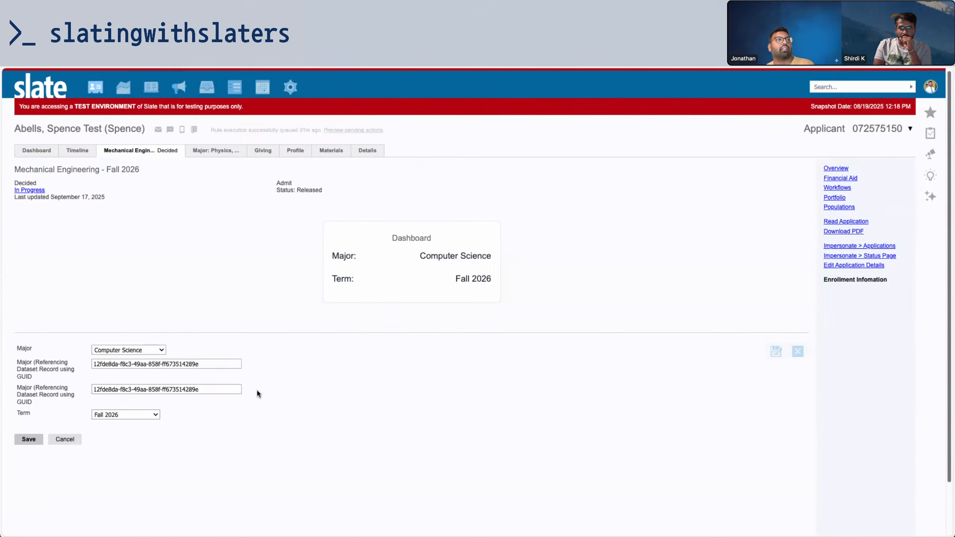
{"action": "triple_click", "coordinate": [211, 363]}
{"action": "key", "text": "BackSpace"}
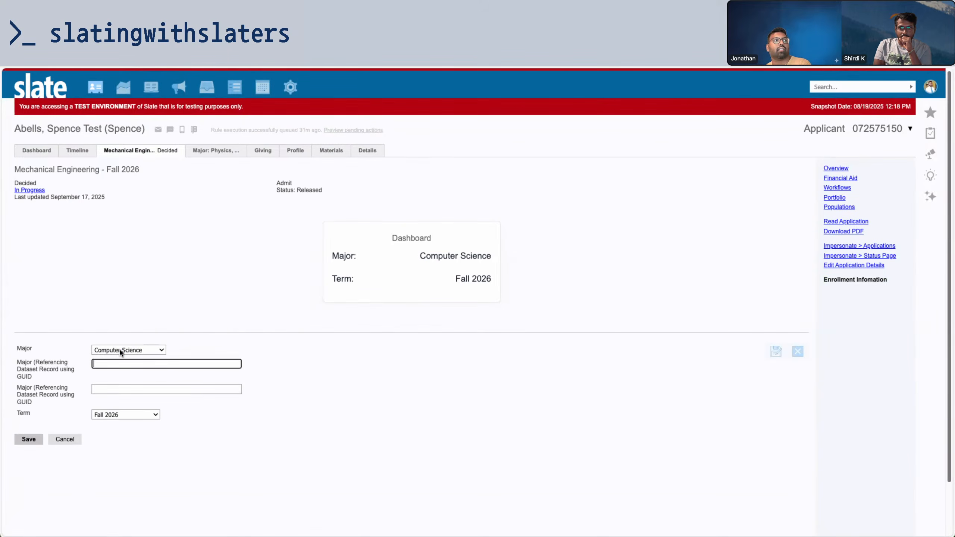
{"action": "left_click", "coordinate": [121, 352]}
{"action": "left_click", "coordinate": [125, 284]}
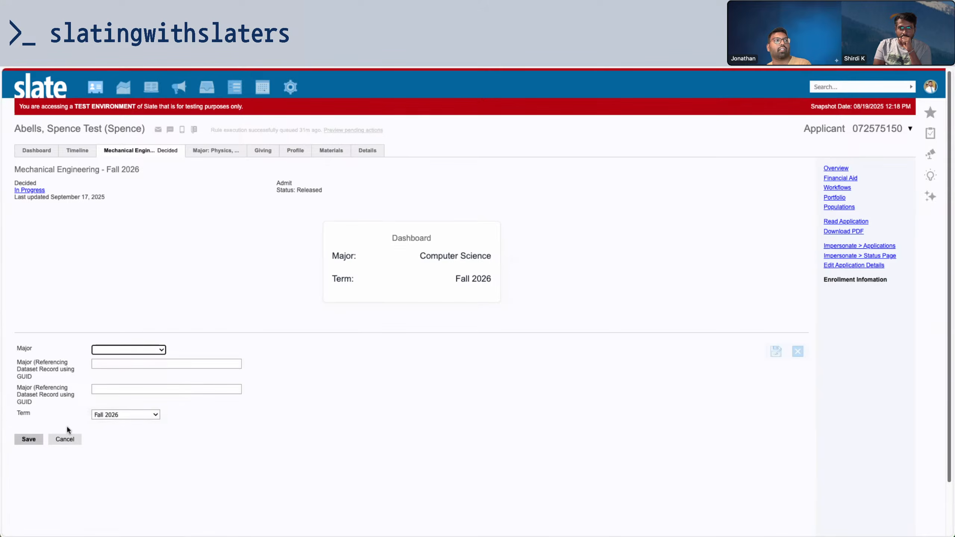
{"action": "left_click", "coordinate": [29, 439]}
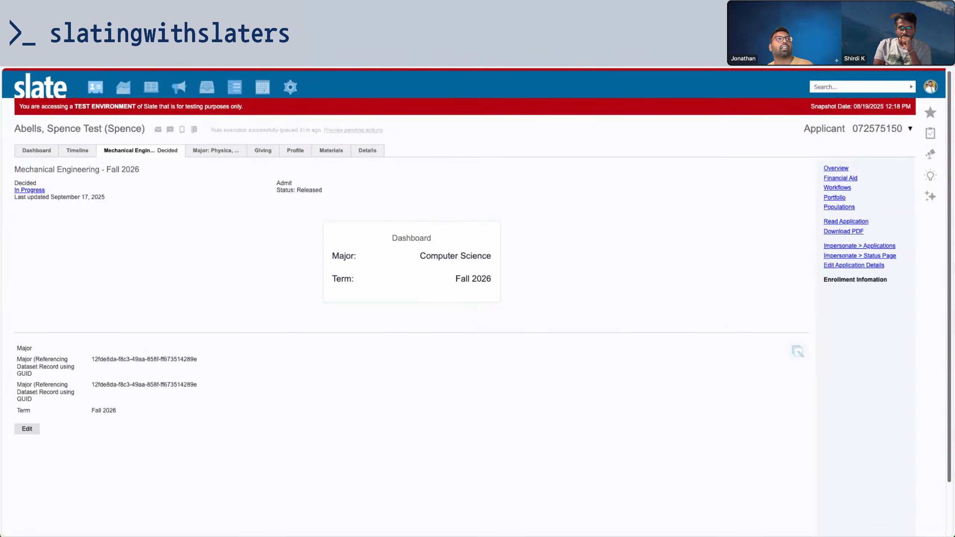
{"action": "key", "text": "ctrl+Tab"}
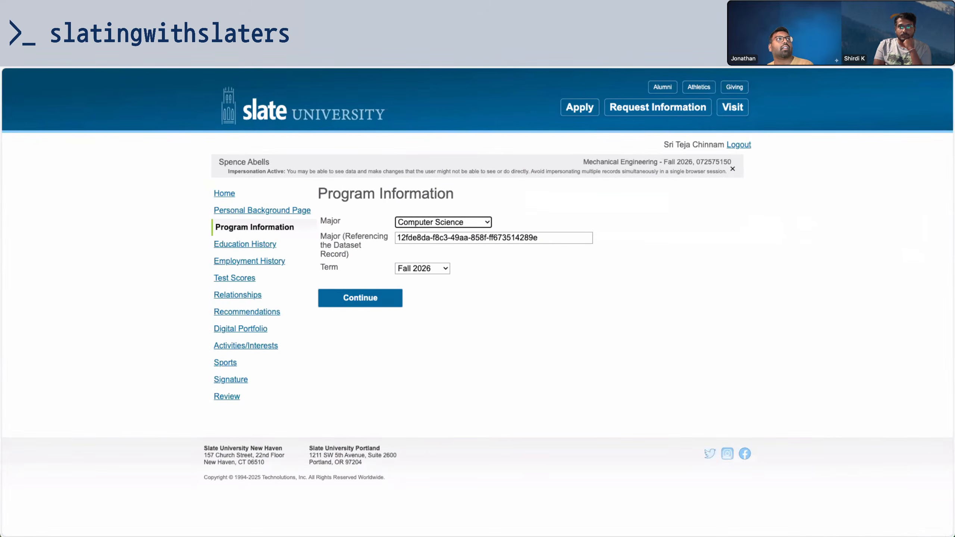
Map the dataset-referencing Major field's System Field to the Graduate Programs Dataset Key
{"action": "key", "text": "super+r"}
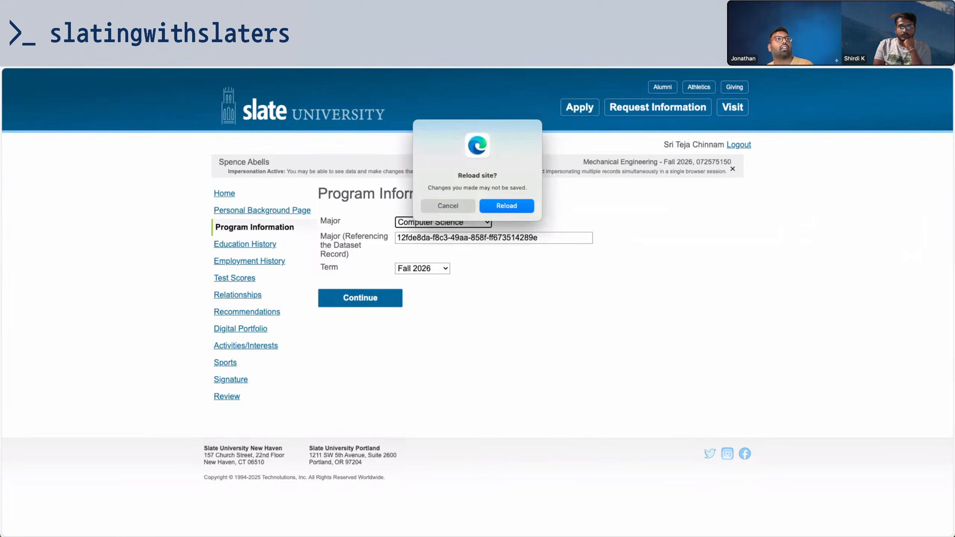
{"action": "left_click", "coordinate": [528, 205]}
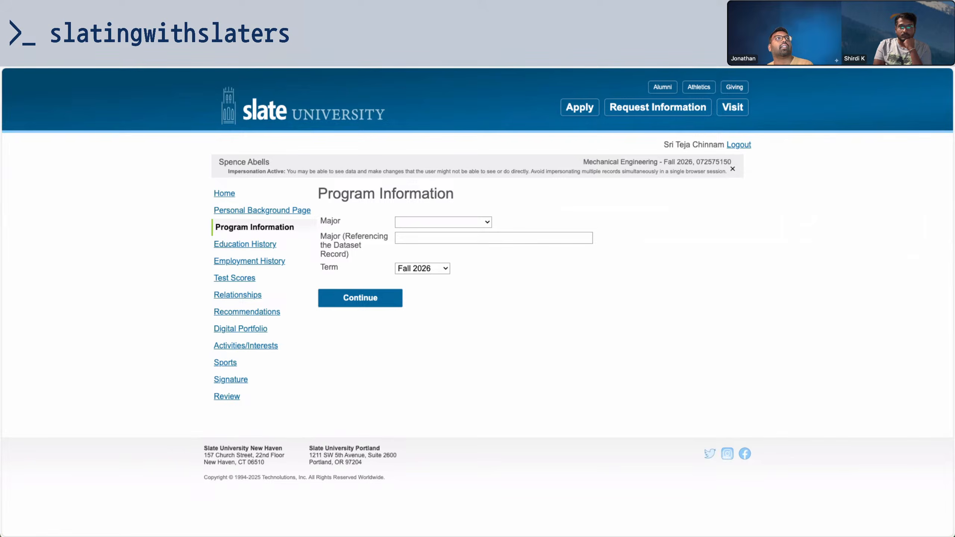
{"action": "key", "text": "ctrl+shift+Tab"}
{"action": "key", "text": "ctrl+shift+Tab"}
{"action": "key", "text": "ctrl+shift+Tab"}
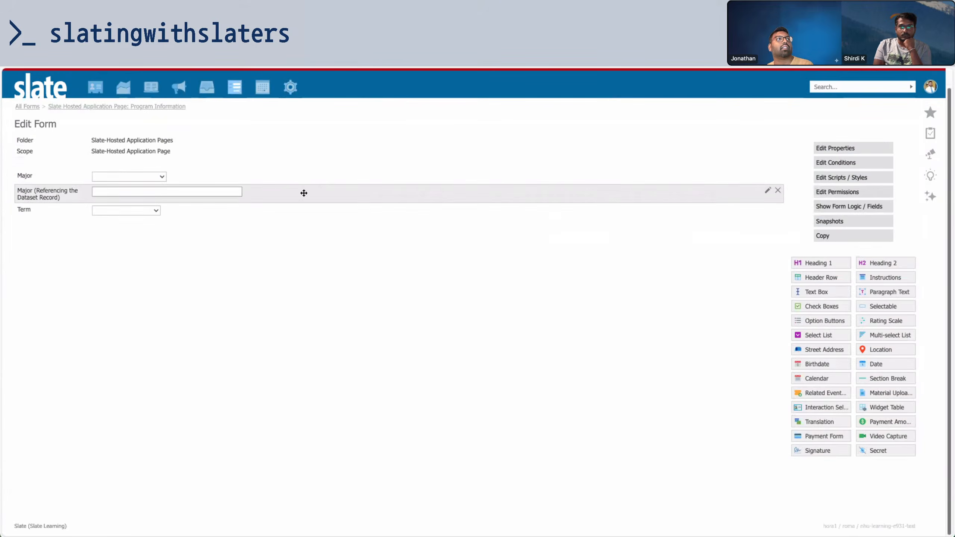
{"action": "left_click", "coordinate": [303, 192]}
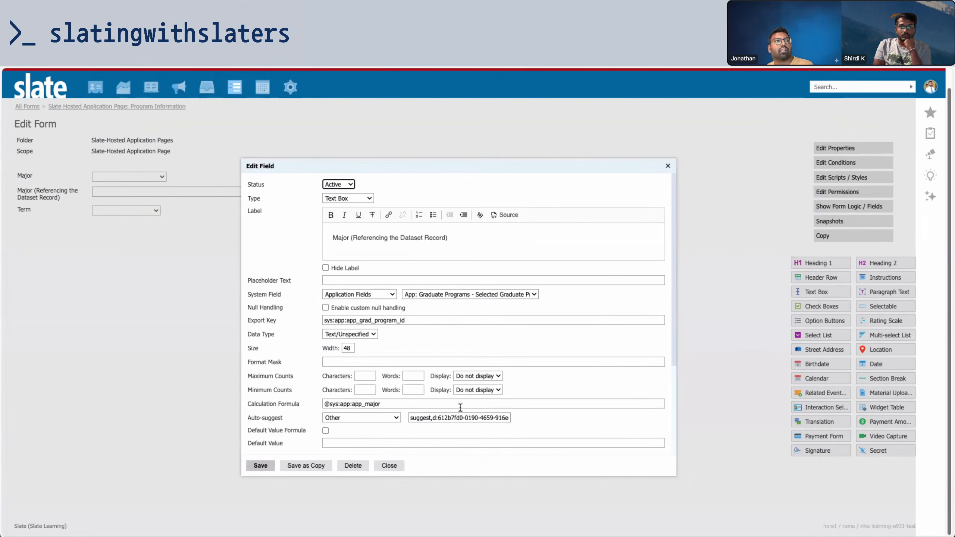
{"action": "left_click", "coordinate": [512, 295]}
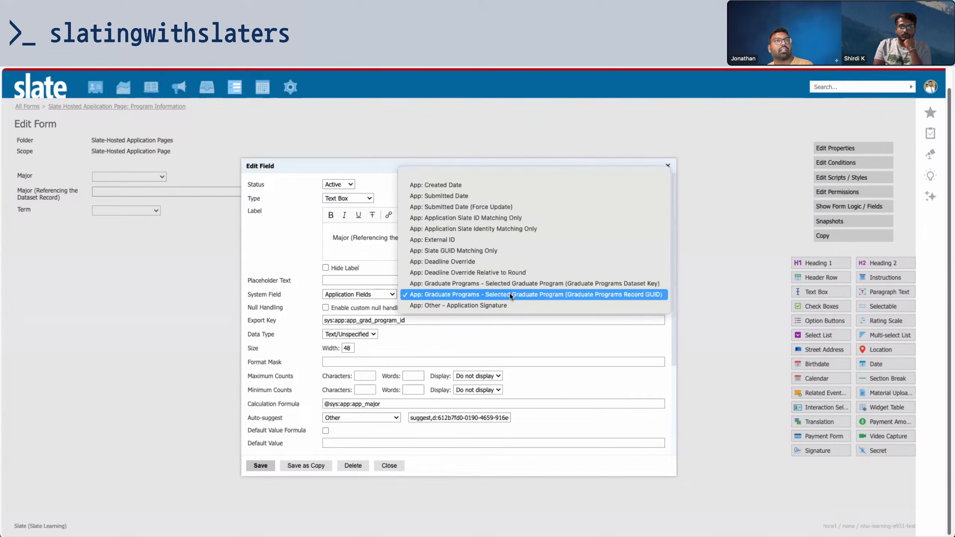
{"action": "left_click", "coordinate": [596, 288]}
{"action": "scroll", "coordinate": [357, 395], "scroll_direction": "down", "scroll_amount": 5}
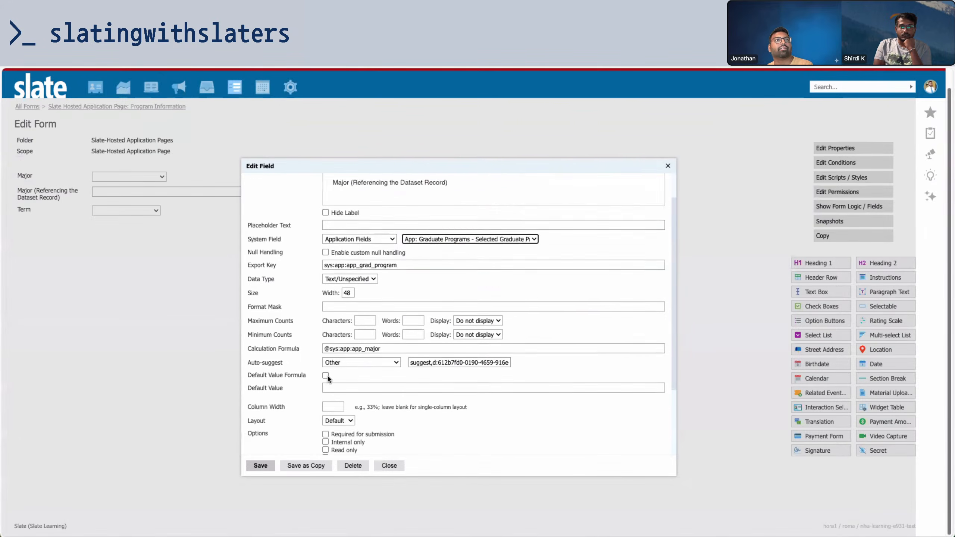
{"action": "left_click", "coordinate": [269, 466]}
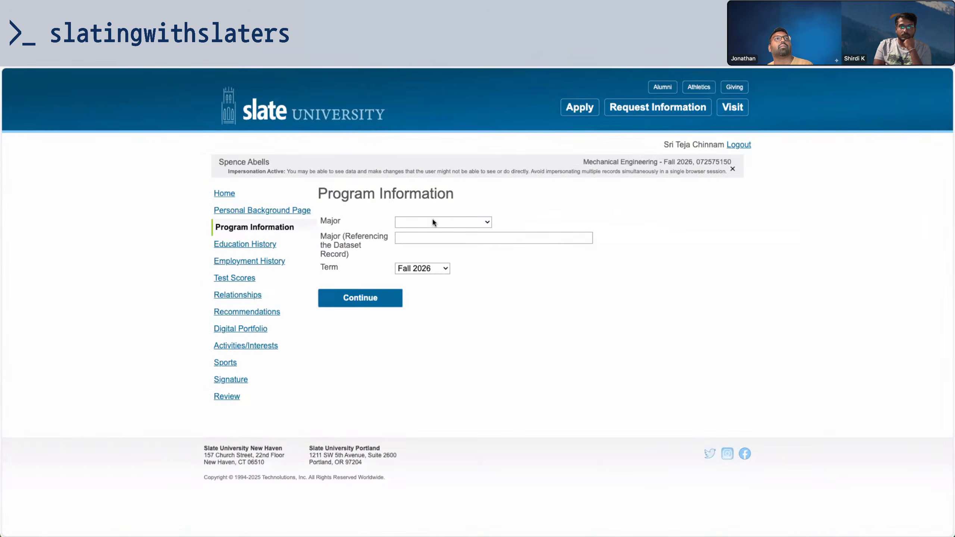
Reload Program Information, resubmit Computer Science as the major, and return to the applicant record
{"action": "left_click", "coordinate": [522, 206]}
{"action": "left_click", "coordinate": [475, 222]}
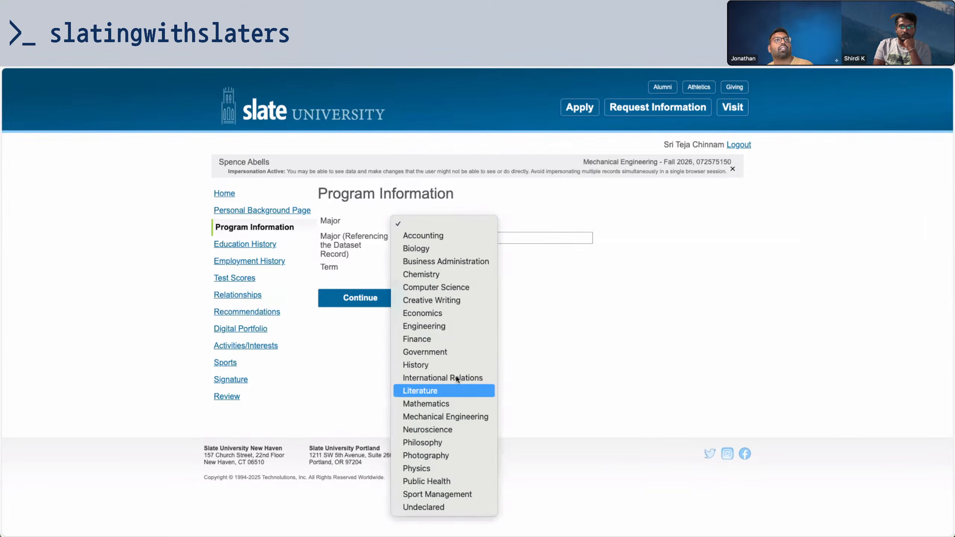
{"action": "left_click", "coordinate": [504, 276]}
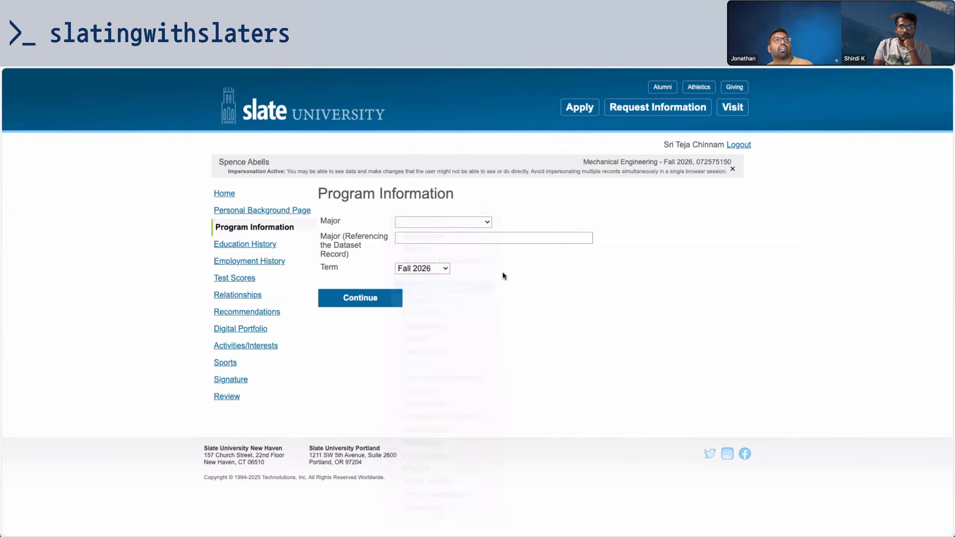
{"action": "left_click", "coordinate": [385, 303]}
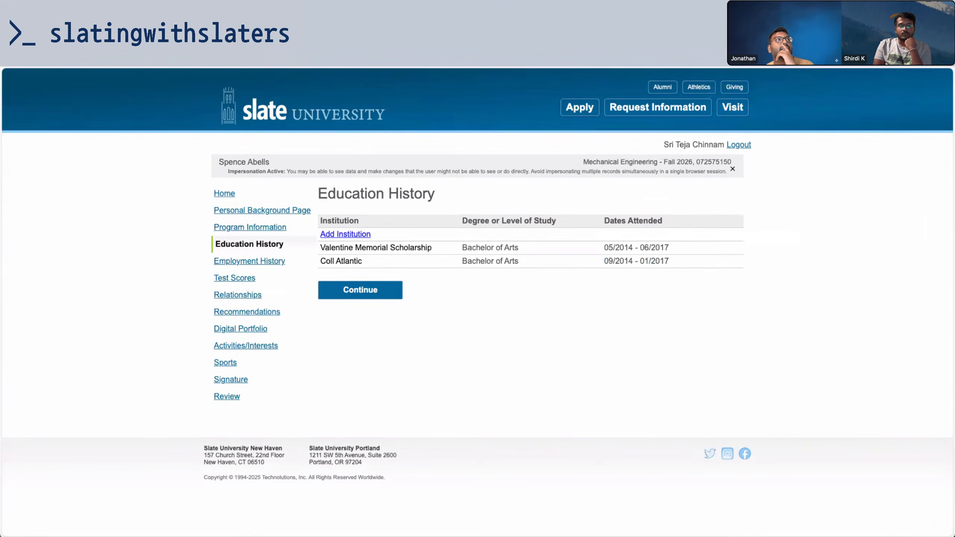
{"action": "left_click", "coordinate": [220, 42]}
Reload the applicant record and highlight the saved dataset GUID value
{"action": "left_click", "coordinate": [36, 57]}
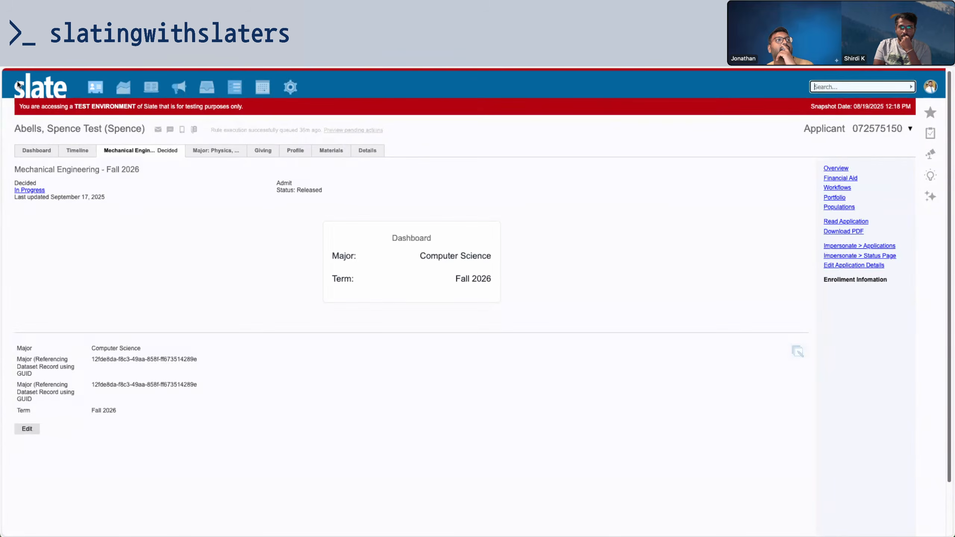
{"action": "left_click_drag", "start_coordinate": [92, 361], "coordinate": [229, 353]}
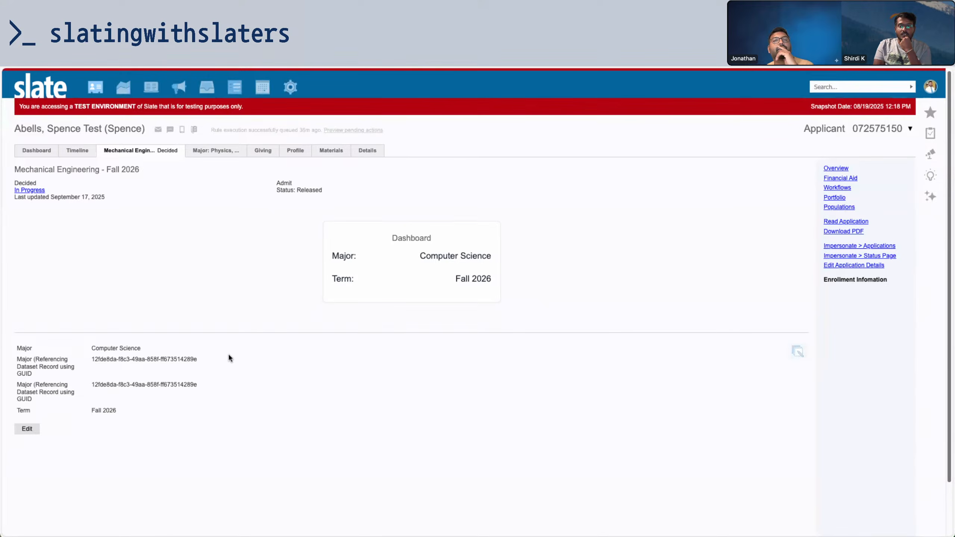
{"action": "left_click", "coordinate": [312, 404]}
Set the Add GRE/GMAT Checklist rule in the Checklist folder to Active and save it
{"action": "key", "text": "ctrl+Tab"}
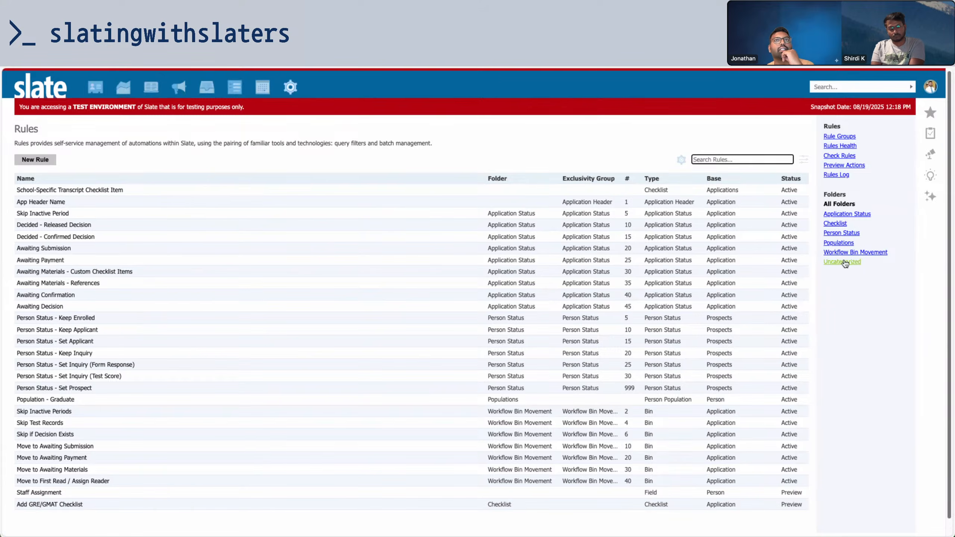
{"action": "left_click", "coordinate": [834, 223]}
{"action": "left_click", "coordinate": [166, 190]}
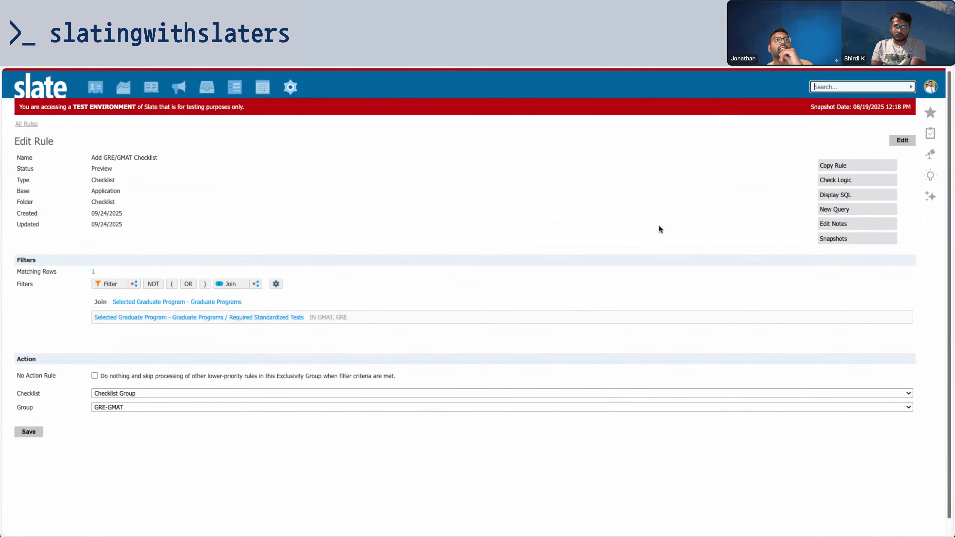
{"action": "left_click", "coordinate": [902, 140]}
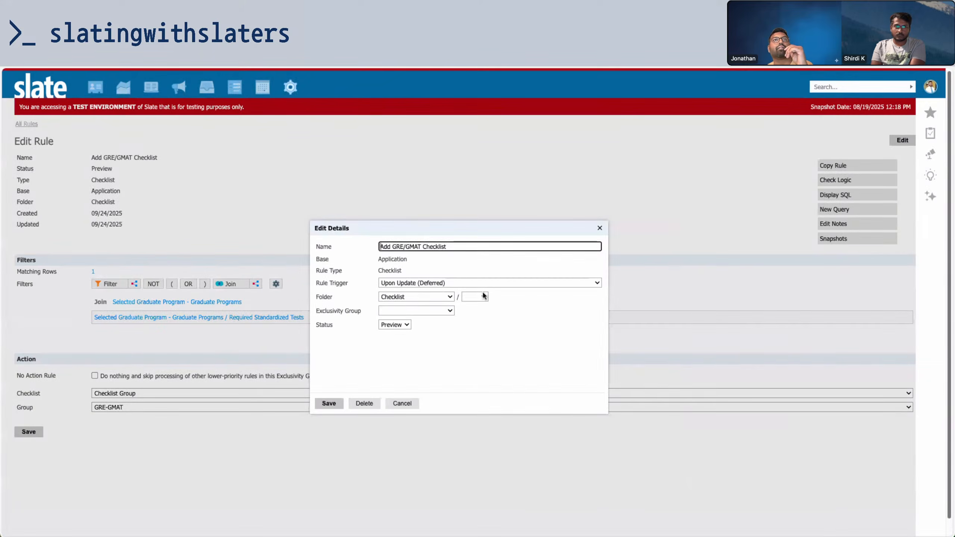
{"action": "left_click", "coordinate": [395, 324]}
{"action": "left_click", "coordinate": [394, 334]}
{"action": "left_click", "coordinate": [336, 405]}
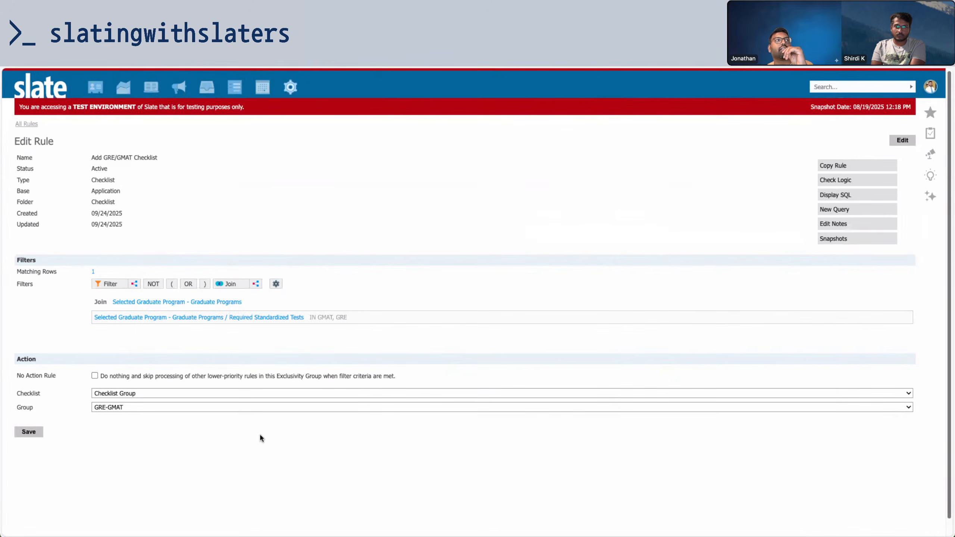
{"action": "left_click", "coordinate": [38, 432]}
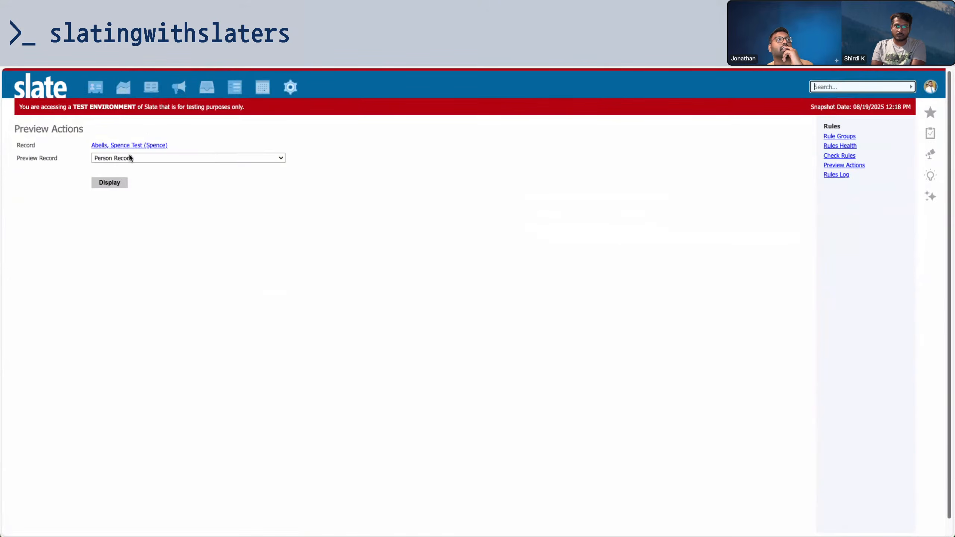
Preview and force rule execution for the Mechanical Engineering - Fall 2026 application record
{"action": "left_click", "coordinate": [130, 158]}
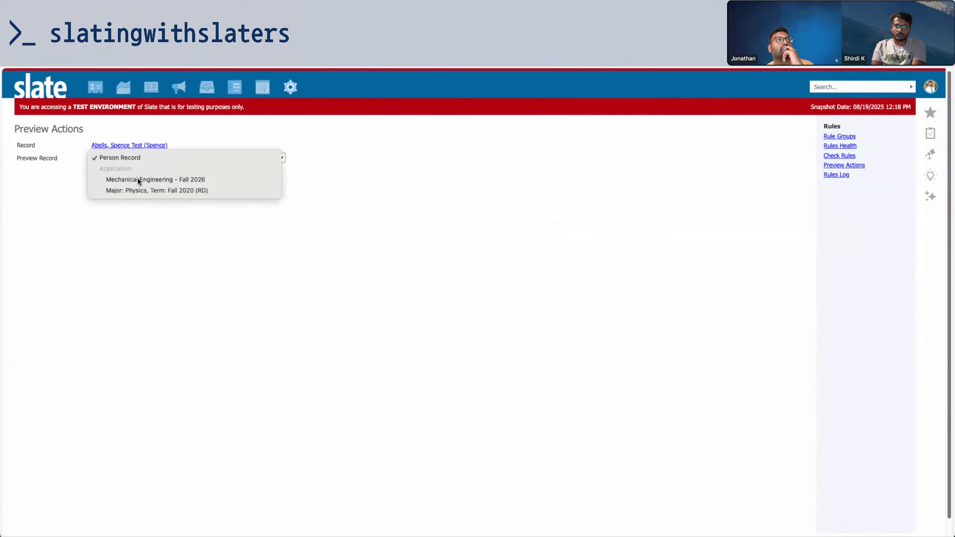
{"action": "left_click", "coordinate": [138, 180]}
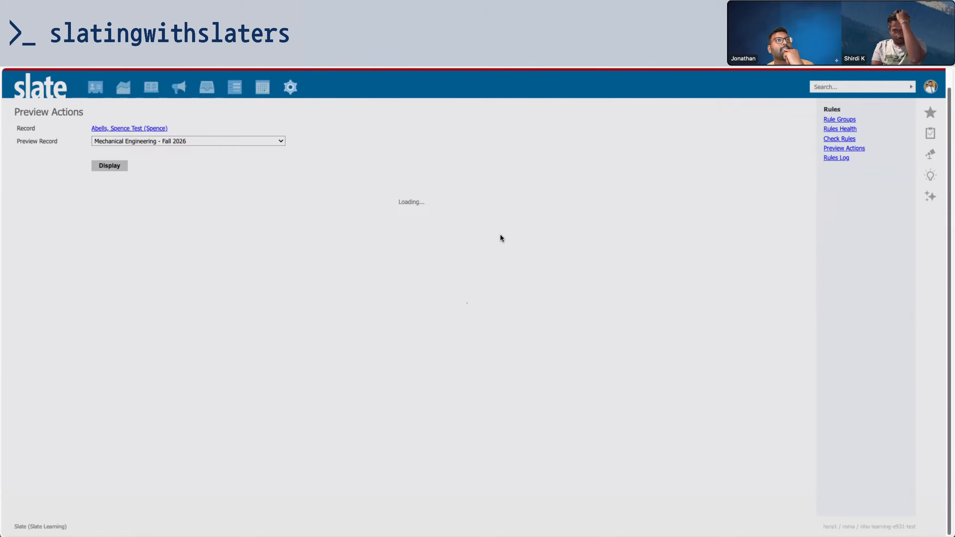
{"action": "scroll", "coordinate": [500, 235], "scroll_direction": "down", "scroll_amount": 2}
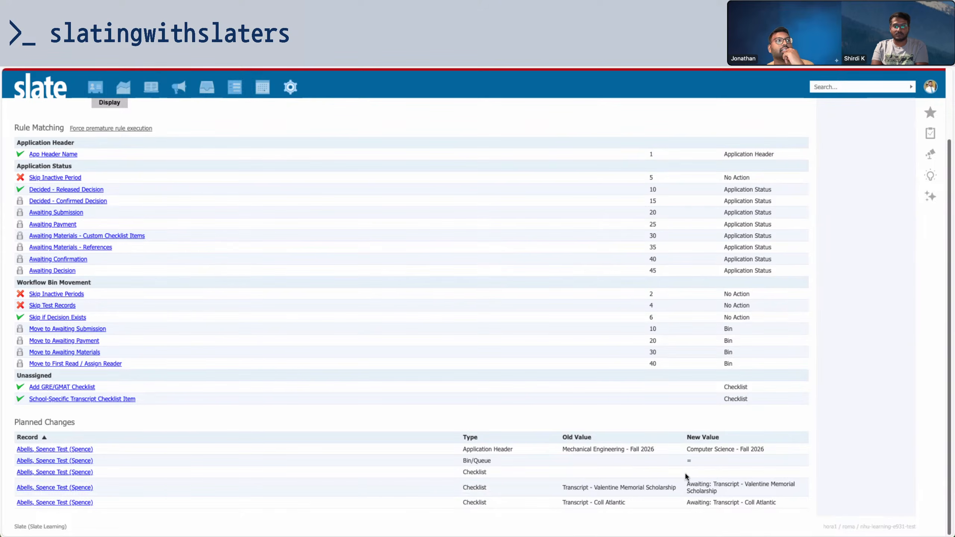
{"action": "scroll", "coordinate": [79, 200], "scroll_direction": "up", "scroll_amount": 3}
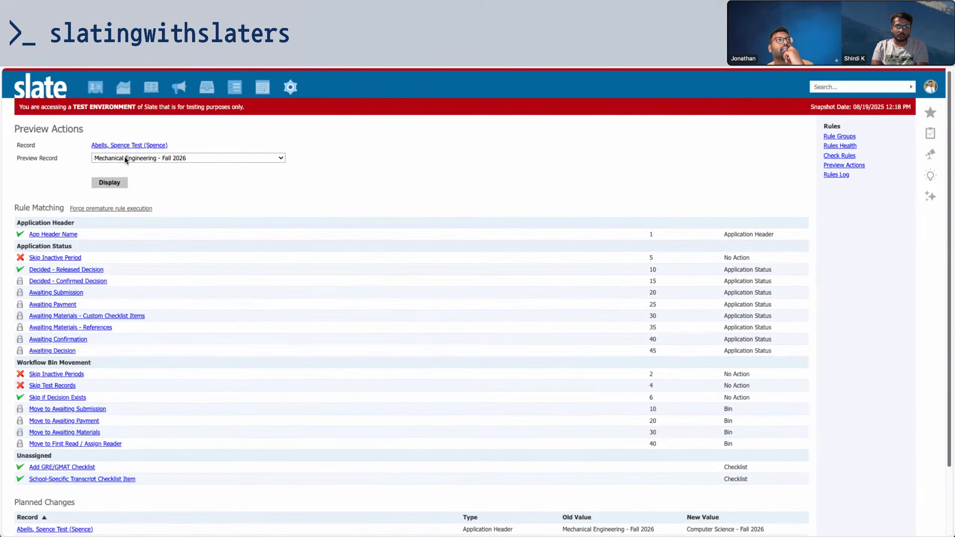
{"action": "left_click", "coordinate": [132, 209]}
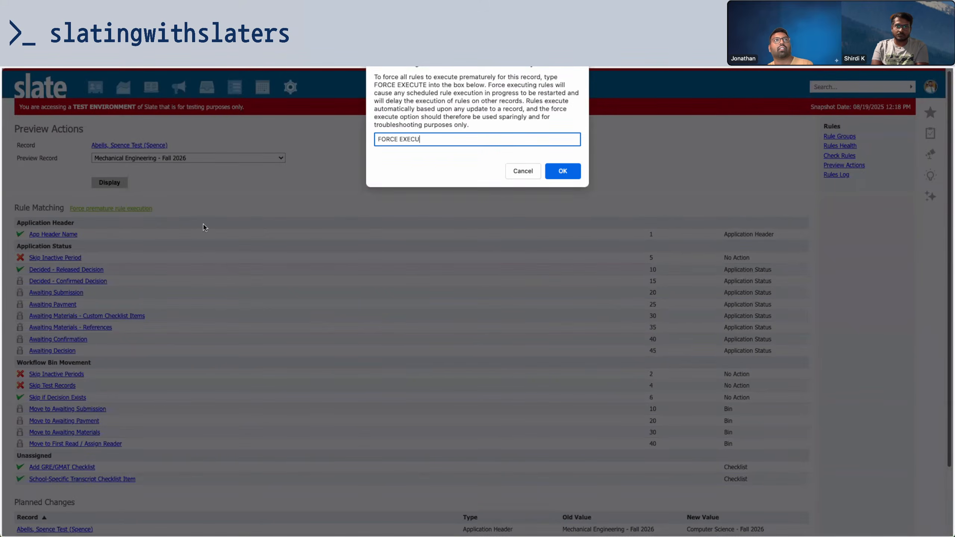
{"action": "key", "text": "Return"}
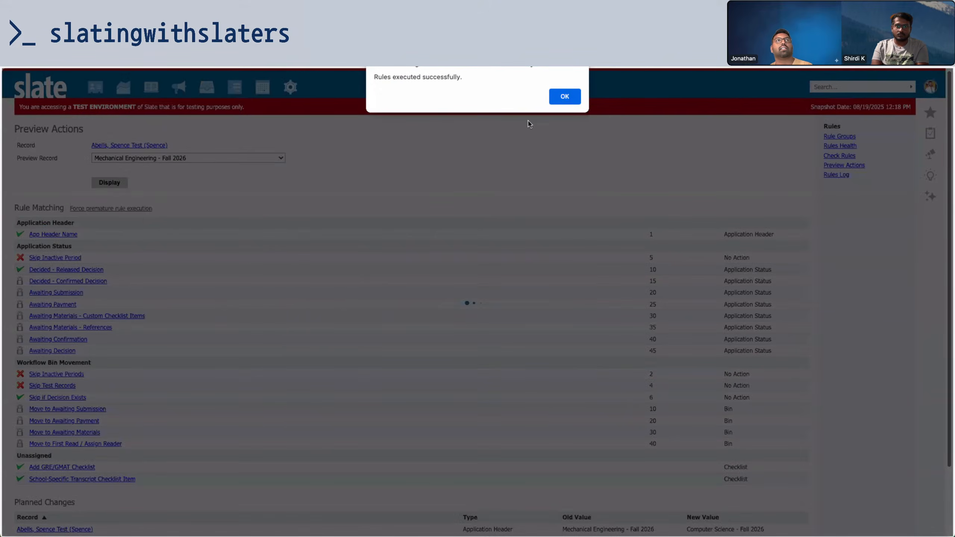
{"action": "left_click", "coordinate": [562, 97]}
Confirm the applicant's Computer Science checklist now lists the GRE/GMAT Test Score item
{"action": "left_click", "coordinate": [147, 149]}
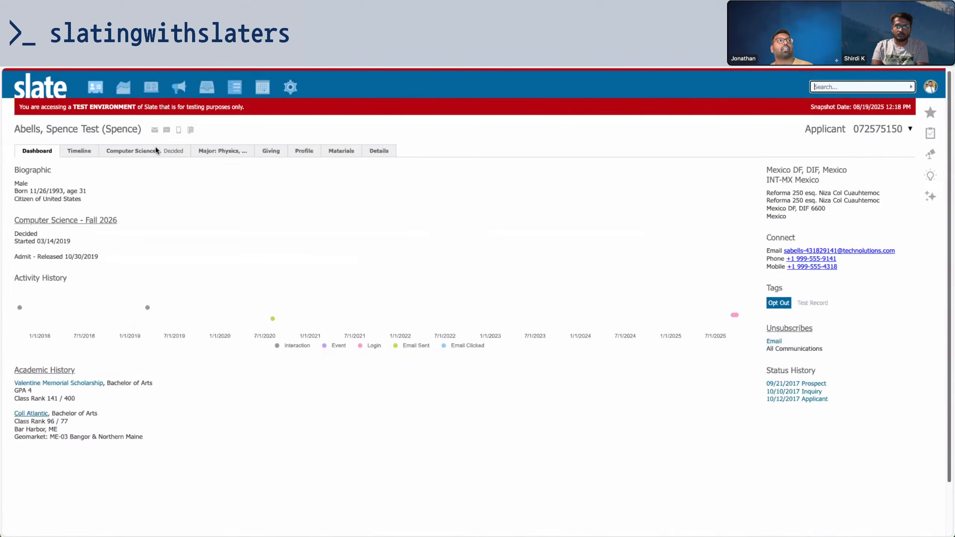
{"action": "left_click", "coordinate": [155, 151]}
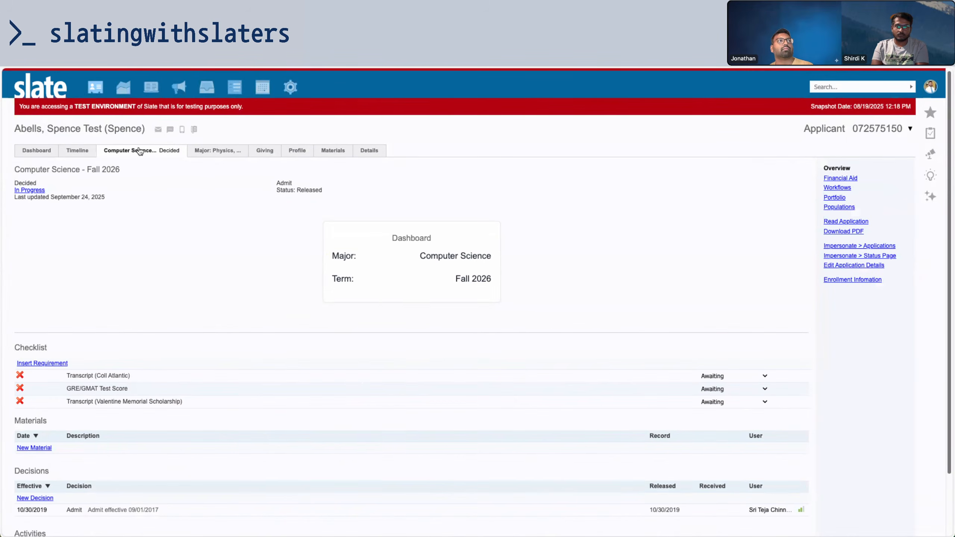
{"action": "left_click_drag", "start_coordinate": [70, 388], "coordinate": [201, 391]}
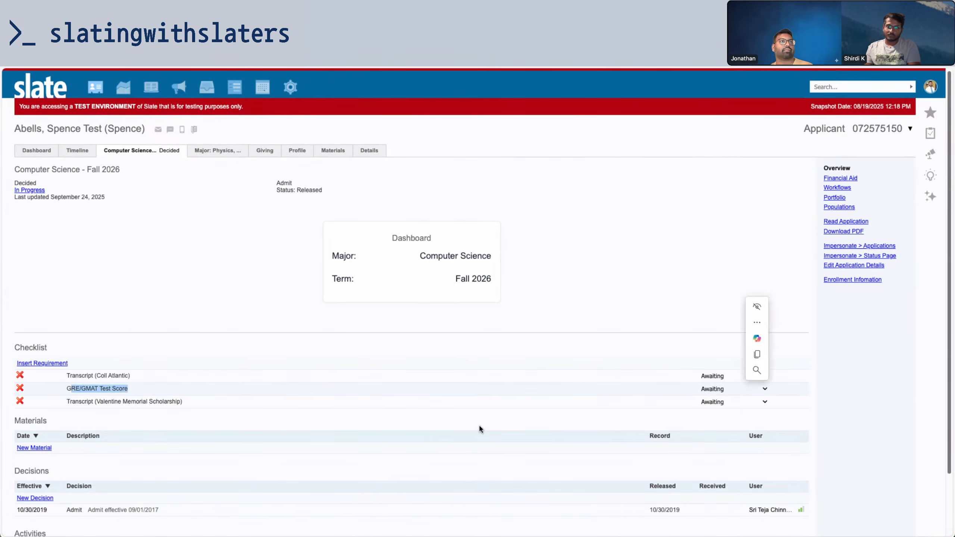
{"action": "left_click", "coordinate": [446, 427]}
{"action": "scroll", "coordinate": [282, 344], "scroll_direction": "down", "scroll_amount": 3}
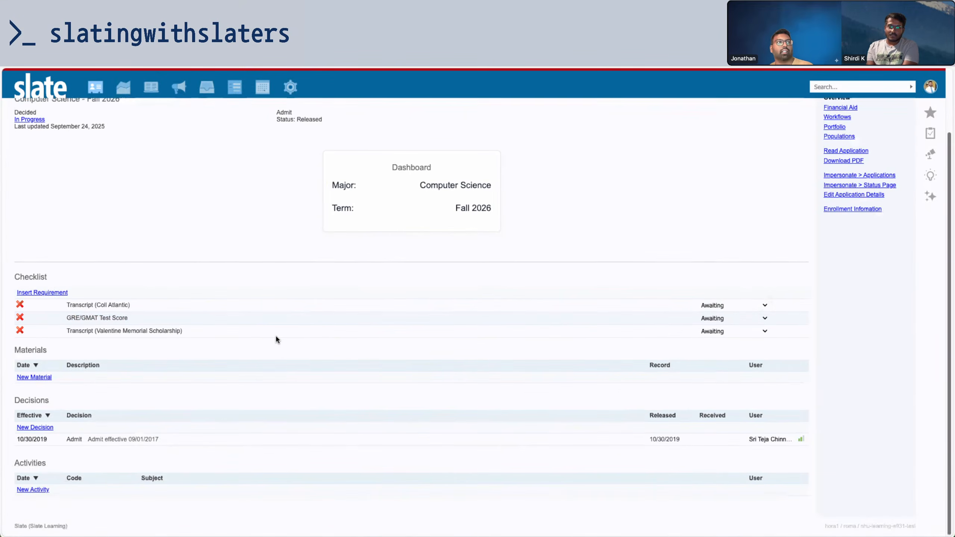
{"action": "scroll", "coordinate": [276, 339], "scroll_direction": "up", "scroll_amount": 3}
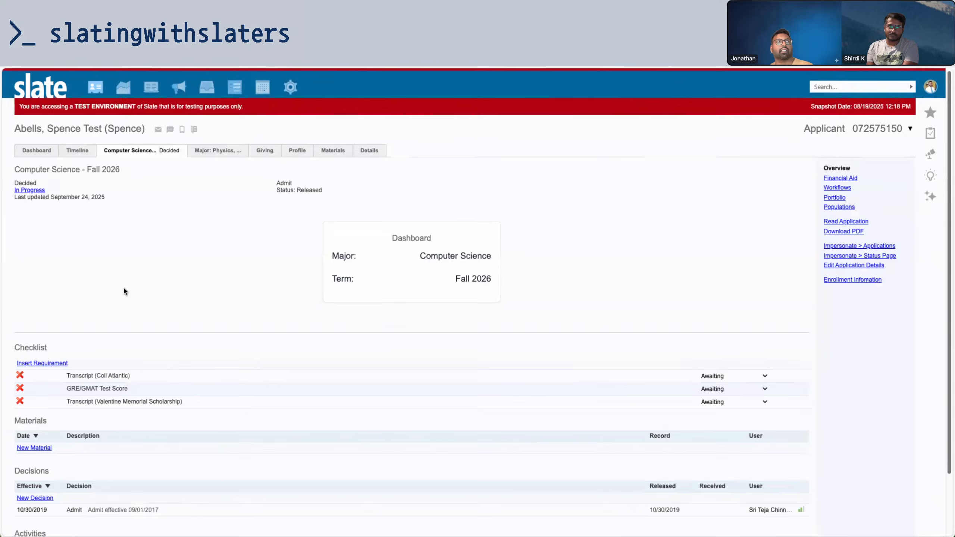
{"action": "left_click", "coordinate": [41, 152]}
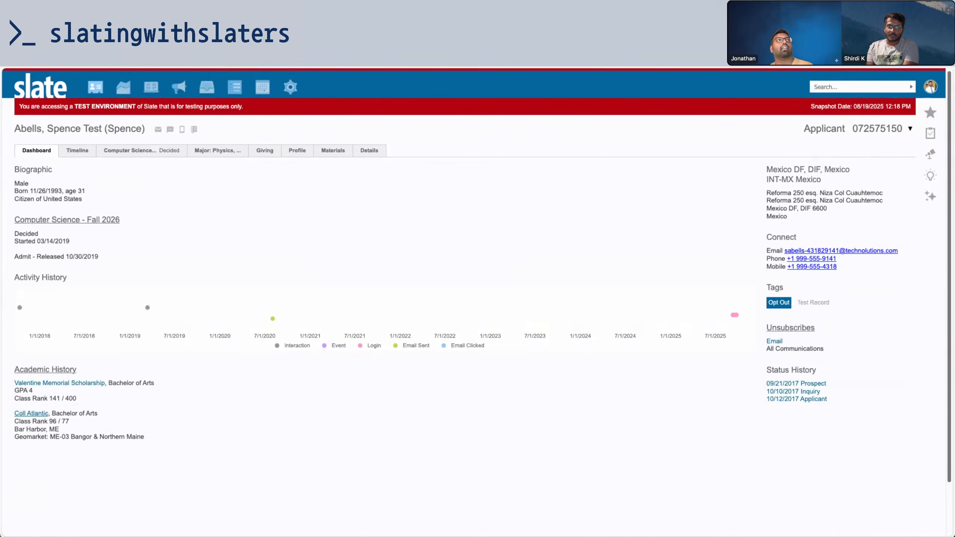
{"action": "key", "text": "ctrl+Tab"}
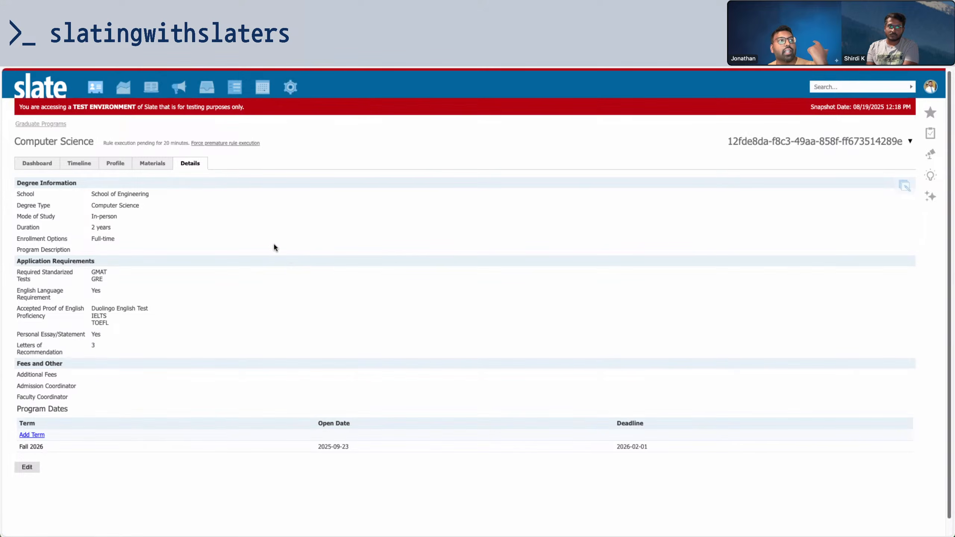
Close the graduate program dataset form's Edit Field dialog without saving, then return to the Slate Community thread
{"action": "key", "text": "ctrl+Tab"}
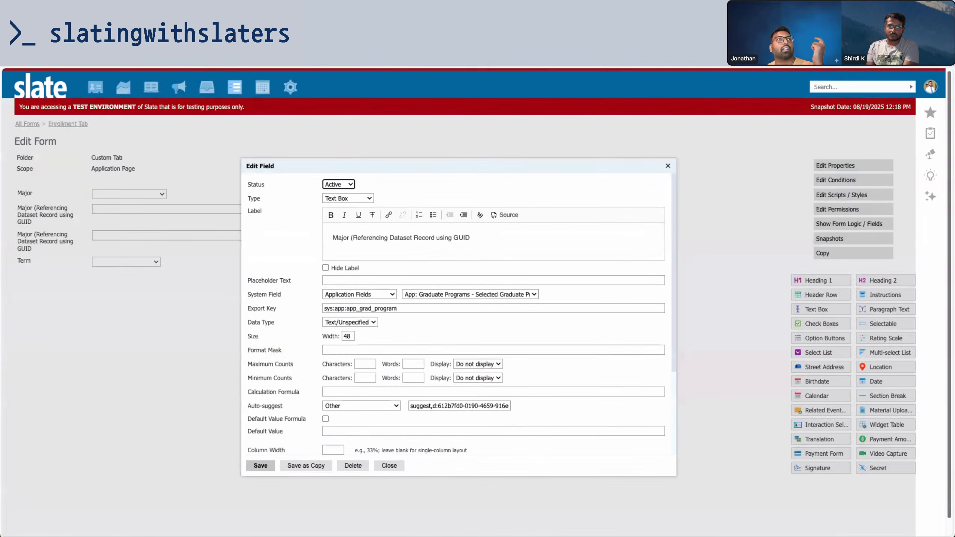
{"action": "key", "text": "ctrl+Tab"}
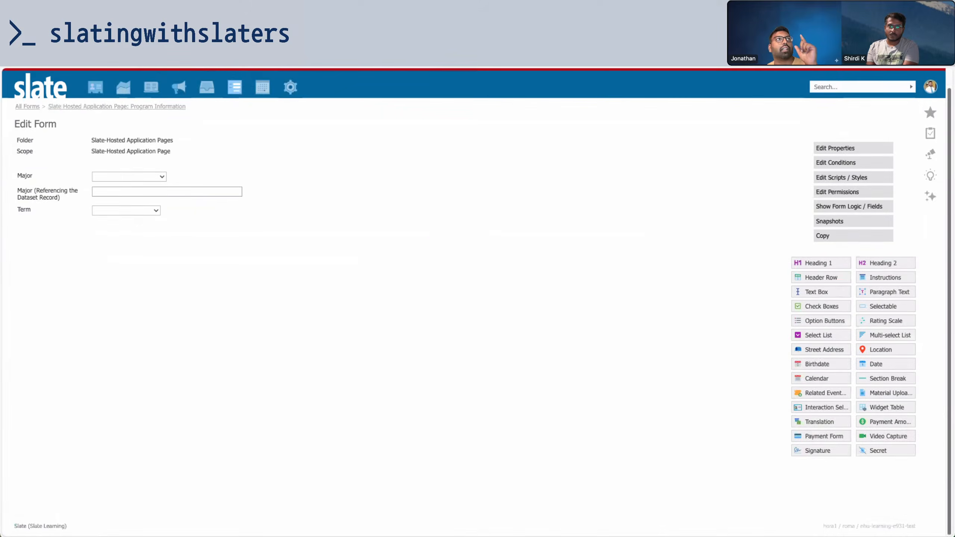
{"action": "key", "text": "ctrl+Tab"}
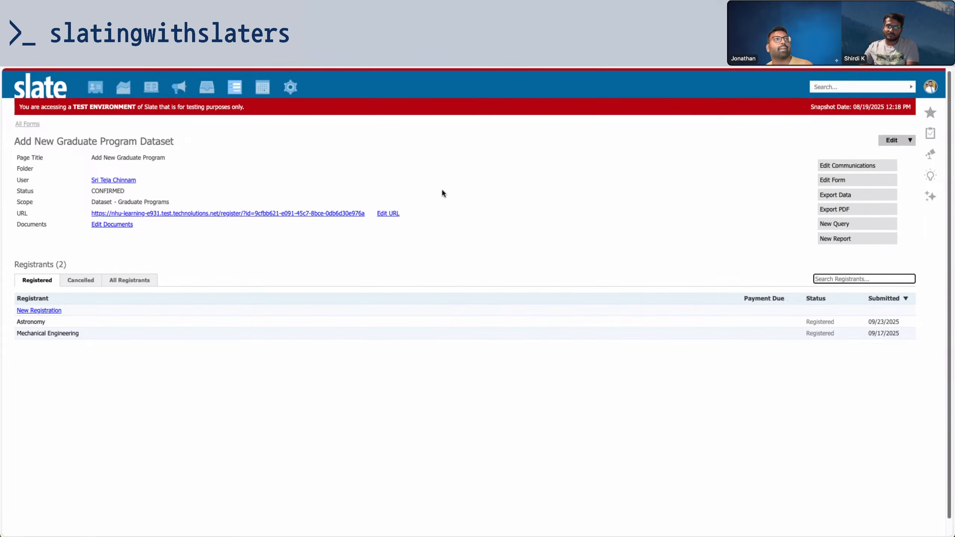
{"action": "left_click", "coordinate": [413, 367]}
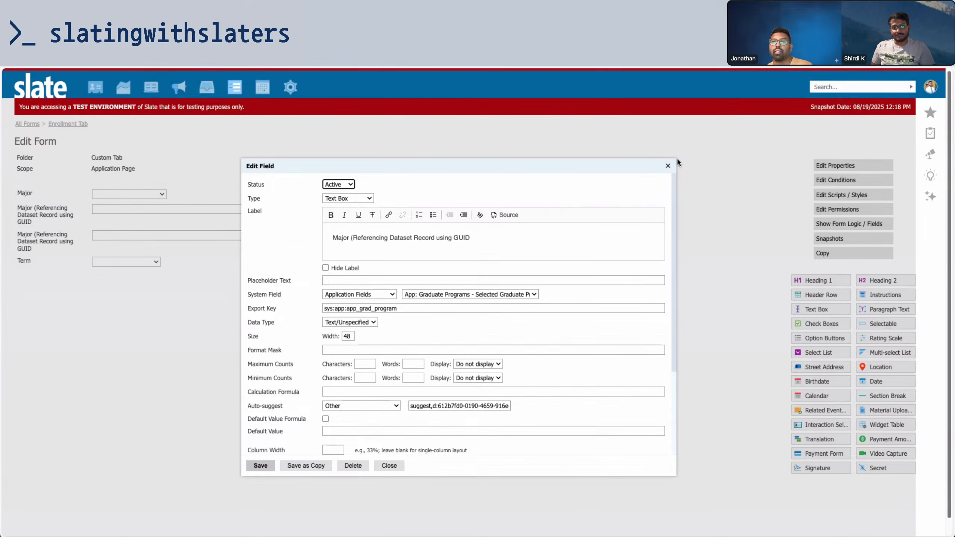
{"action": "left_click", "coordinate": [389, 465]}
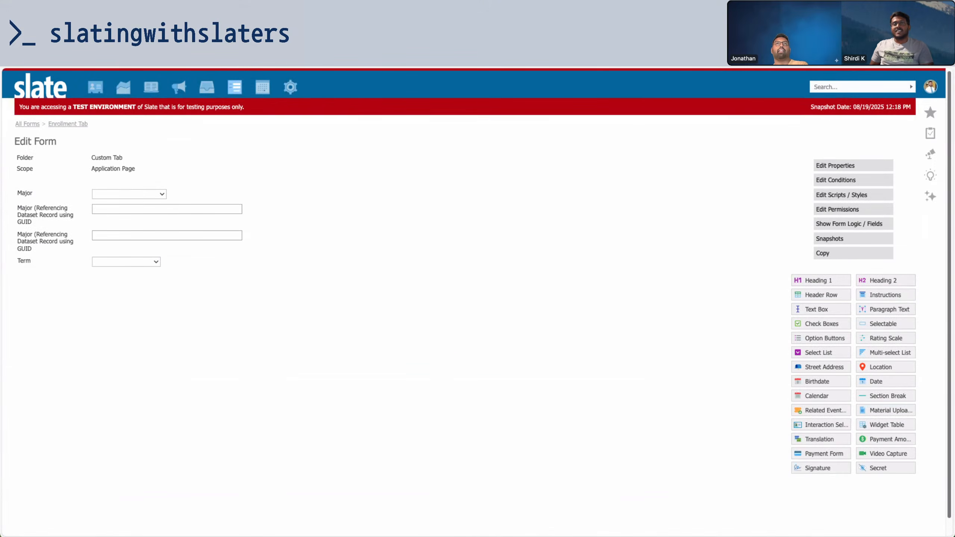
{"action": "left_click", "coordinate": [651, 27]}
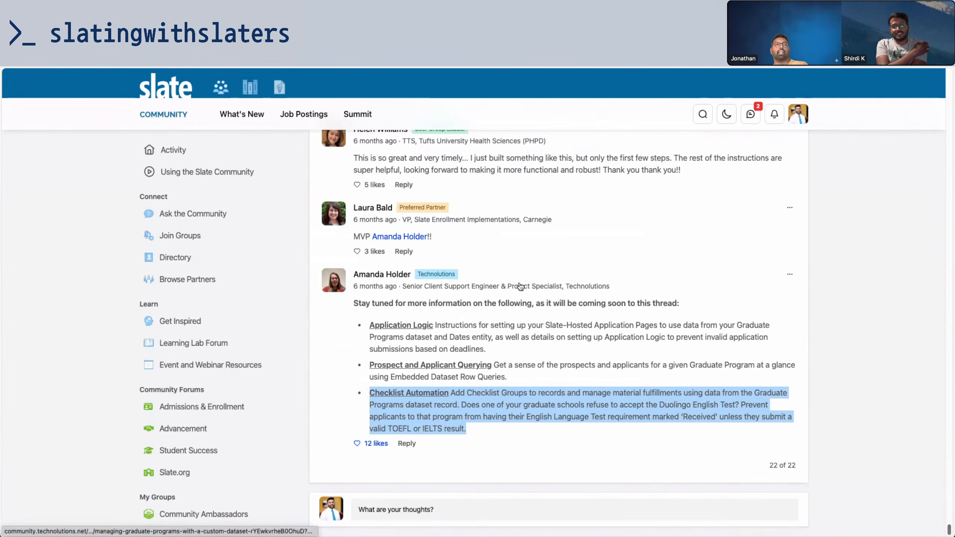
Enlarge the community post's Edit Form screenshot, then go back to the Computer Science program Details
{"action": "scroll", "coordinate": [475, 355], "scroll_direction": "up", "scroll_amount": 10}
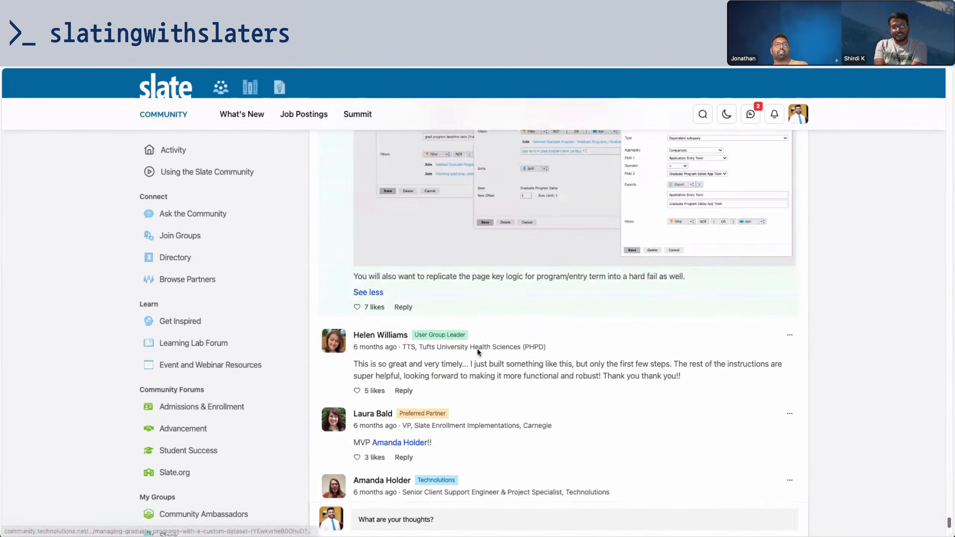
{"action": "scroll", "coordinate": [475, 356], "scroll_direction": "up", "scroll_amount": 15}
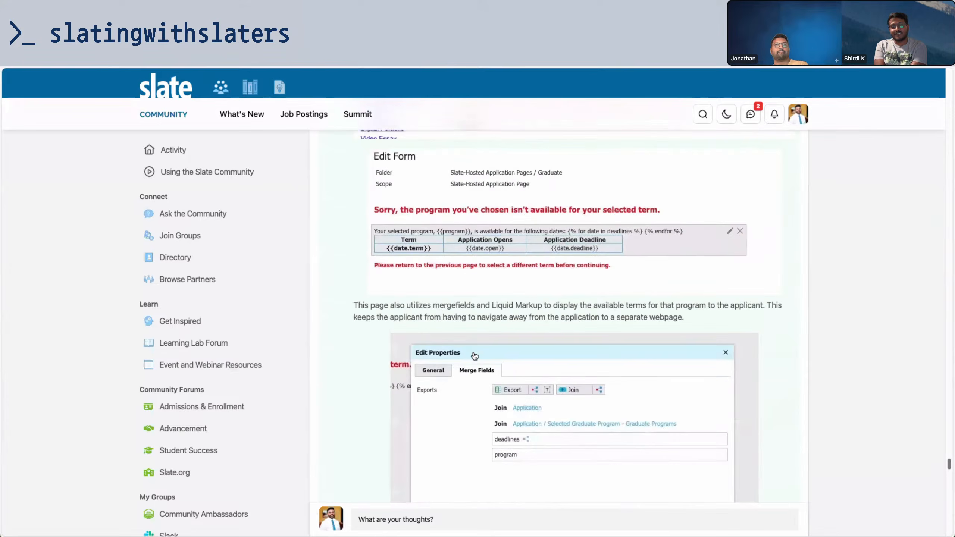
{"action": "scroll", "coordinate": [474, 356], "scroll_direction": "up", "scroll_amount": 8}
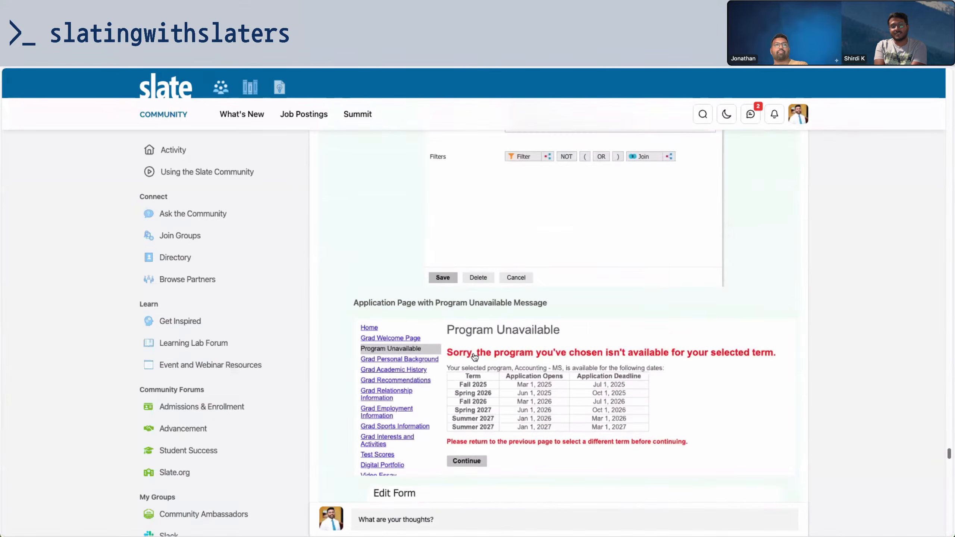
{"action": "scroll", "coordinate": [474, 355], "scroll_direction": "up", "scroll_amount": 10}
{"action": "scroll", "coordinate": [474, 358], "scroll_direction": "up", "scroll_amount": 15}
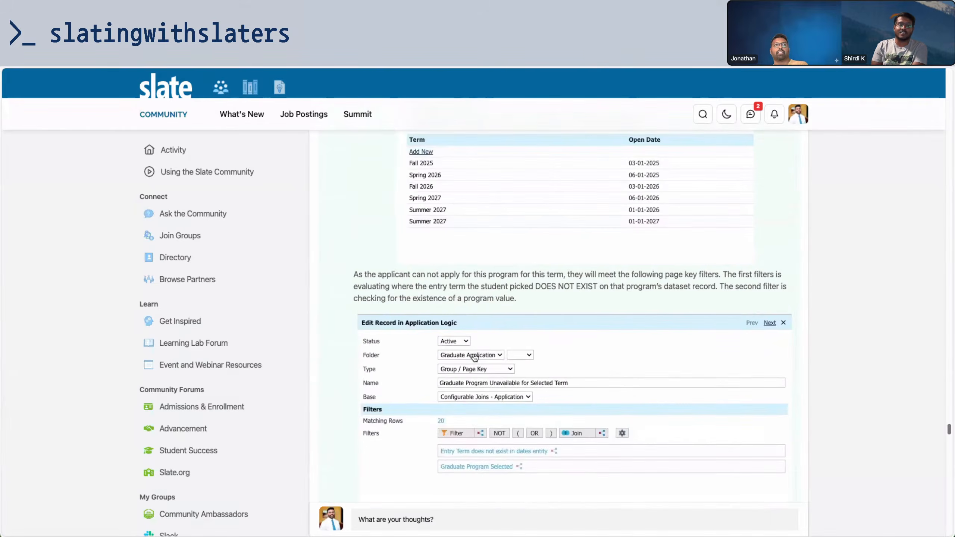
{"action": "scroll", "coordinate": [475, 357], "scroll_direction": "down", "scroll_amount": 5}
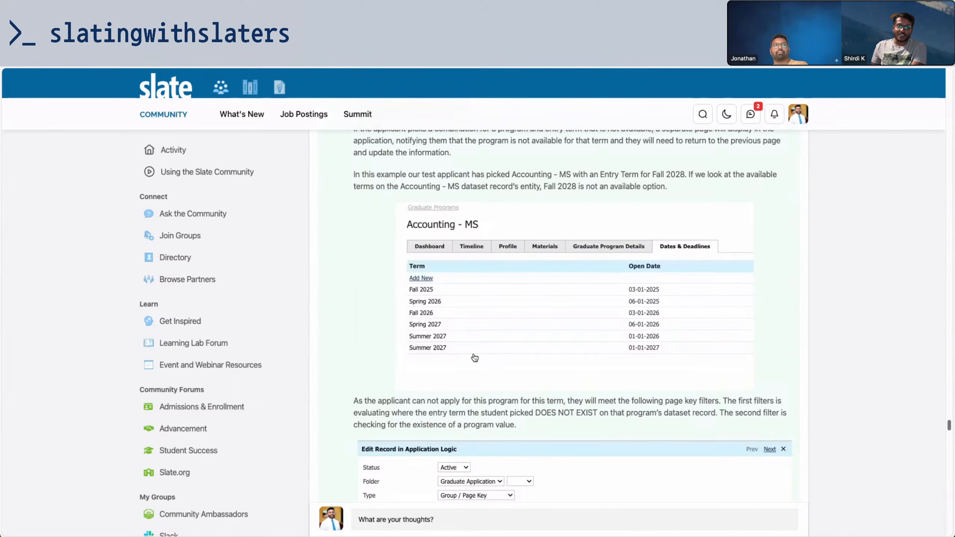
{"action": "scroll", "coordinate": [474, 357], "scroll_direction": "up", "scroll_amount": 10}
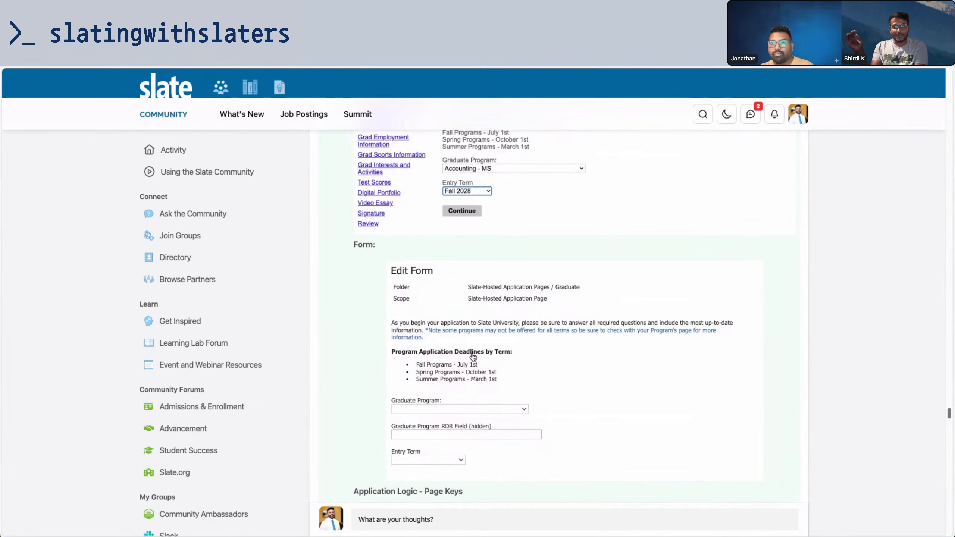
{"action": "left_click", "coordinate": [472, 357]}
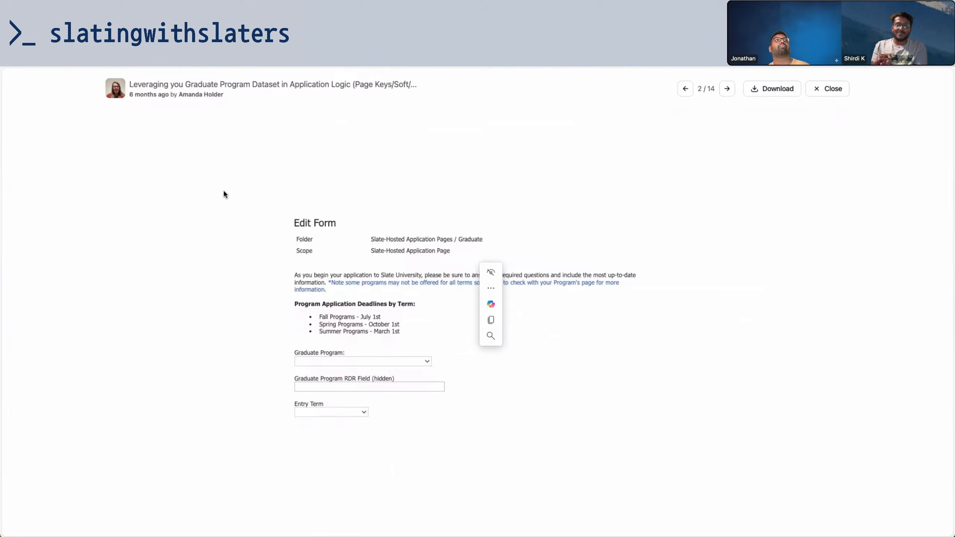
{"action": "left_click", "coordinate": [151, 45]}
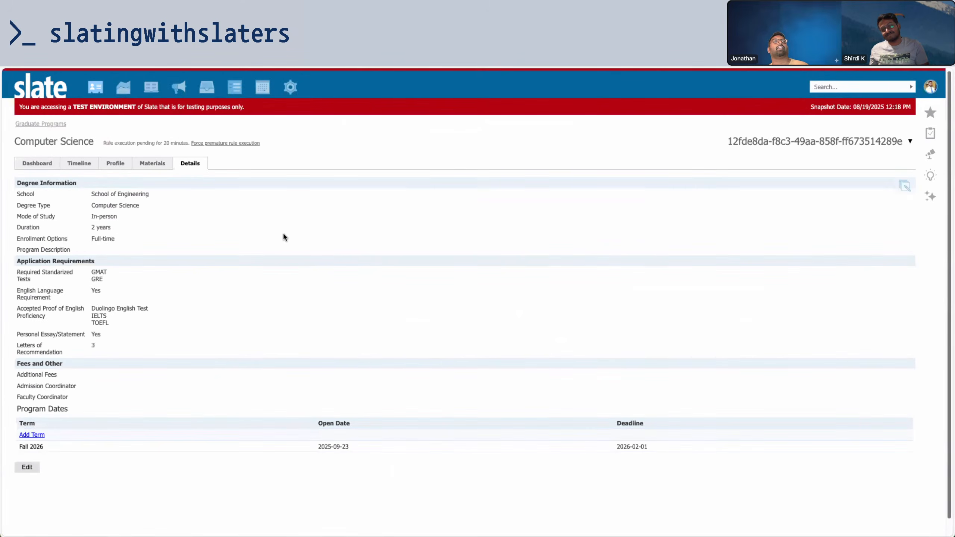
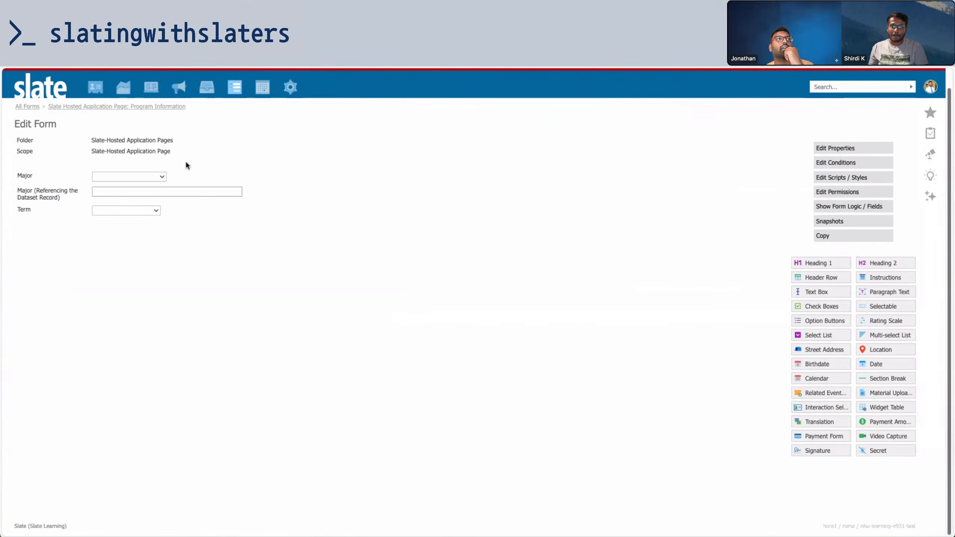
Save the Major field and review the Computer Science value's prompt conditions
{"action": "left_click", "coordinate": [237, 191]}
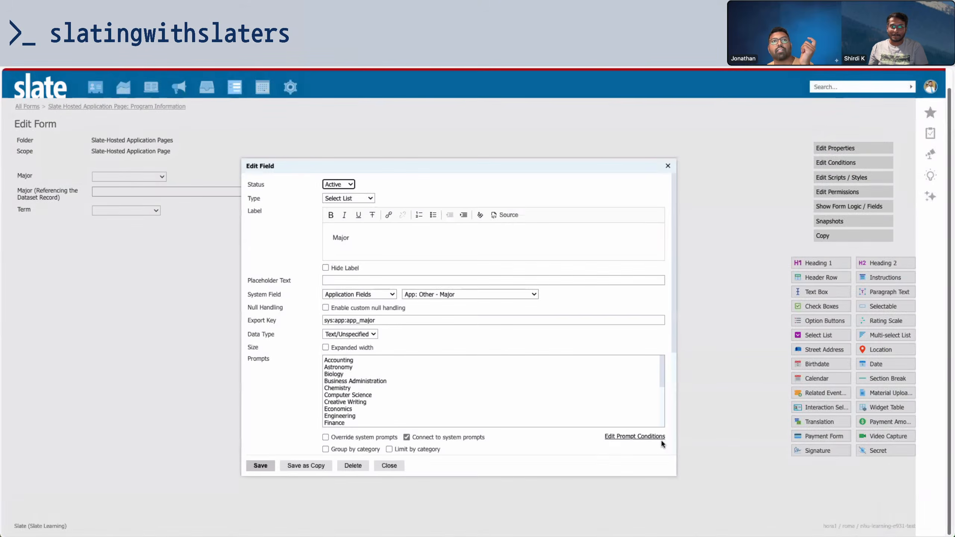
{"action": "left_click", "coordinate": [659, 437]}
{"action": "left_click", "coordinate": [579, 107]}
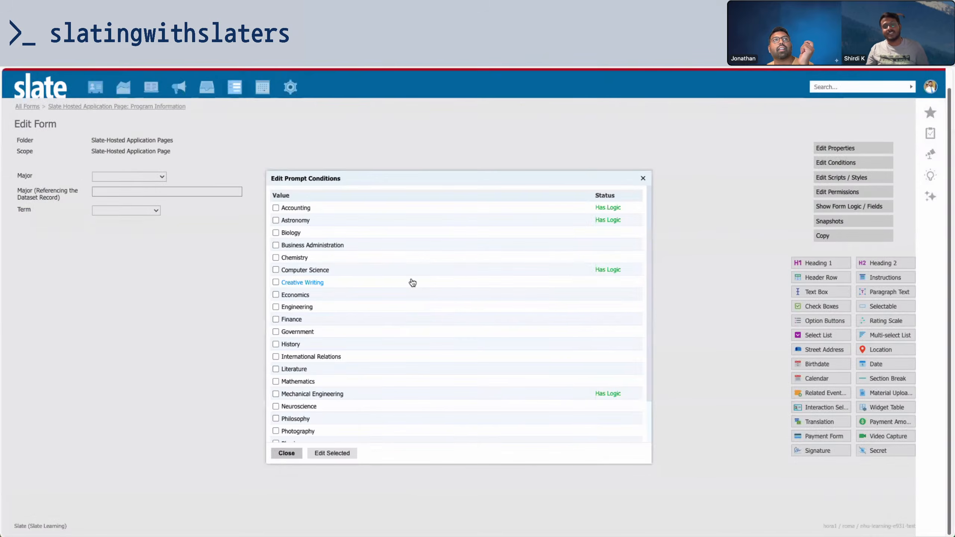
{"action": "left_click", "coordinate": [328, 270]}
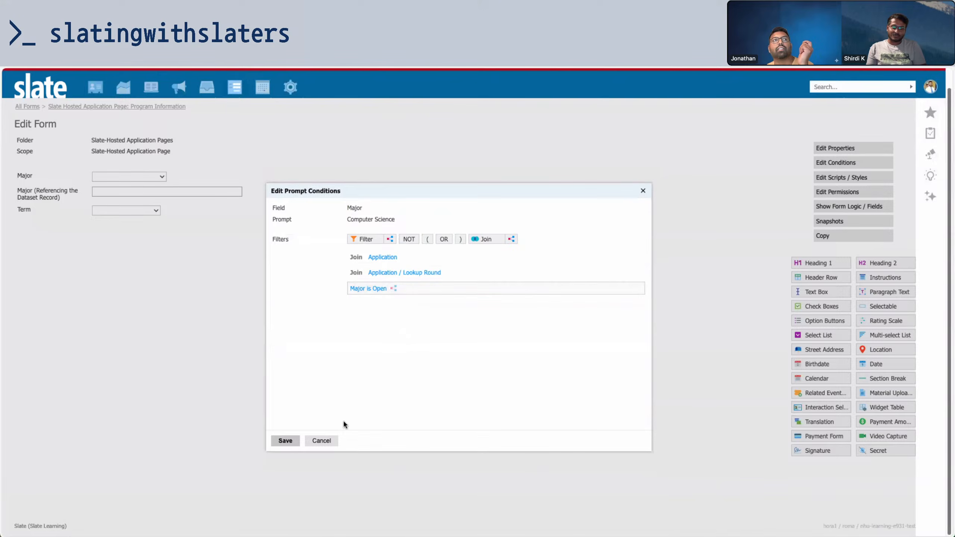
{"action": "left_click", "coordinate": [322, 440]}
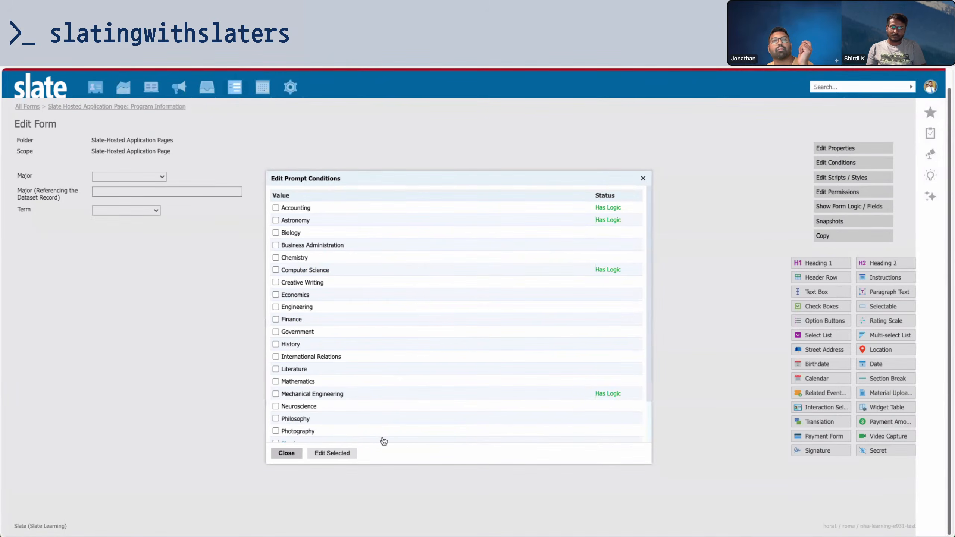
Apply Computer Science's condition jointly to Computer Science, Creative Writing, Economics and Engineering
{"action": "left_click", "coordinate": [275, 270]}
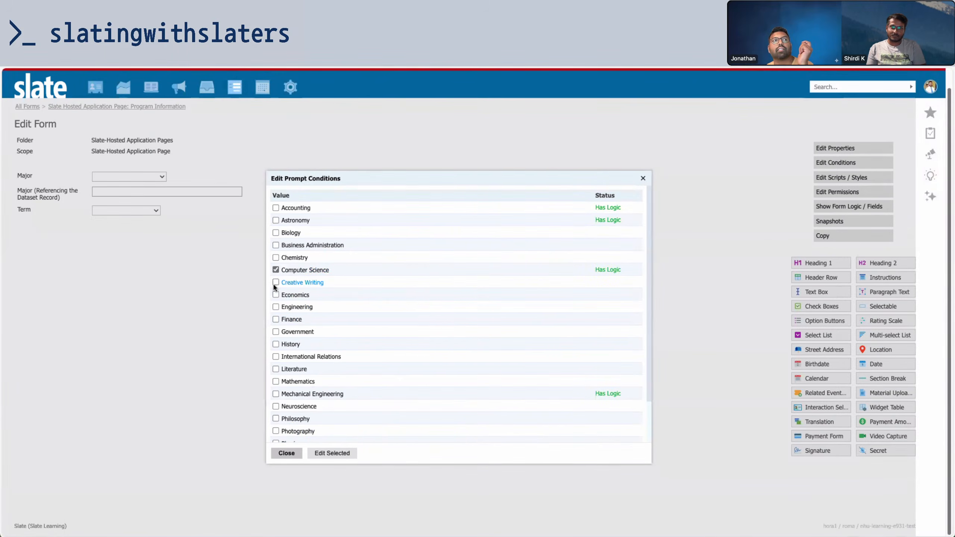
{"action": "left_click", "coordinate": [276, 282]}
{"action": "left_click", "coordinate": [276, 294]}
{"action": "left_click", "coordinate": [276, 307]}
{"action": "left_click", "coordinate": [323, 452]}
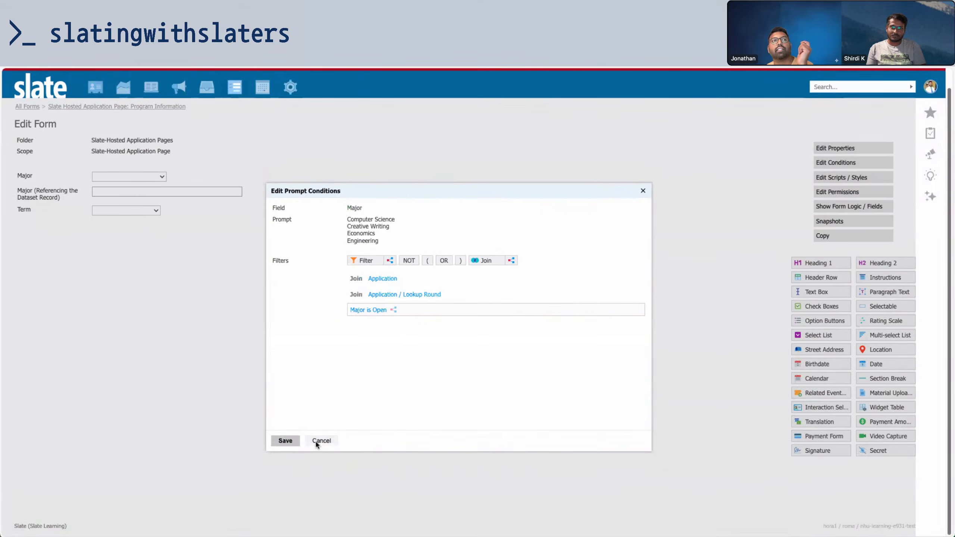
{"action": "left_click", "coordinate": [286, 441]}
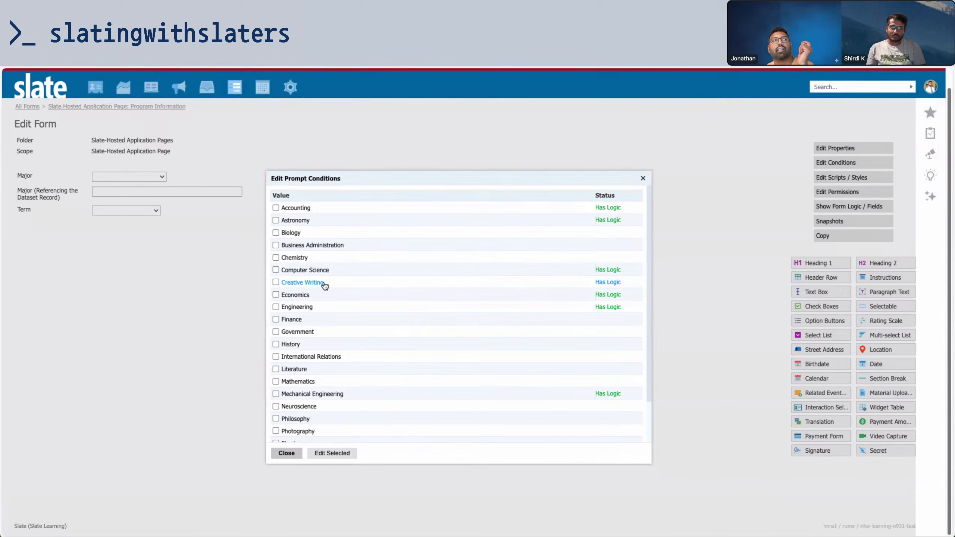
Verify Creative Writing's Major is Open and Graduate Degree Type filters, then close the conditions list
{"action": "left_click", "coordinate": [312, 282]}
{"action": "left_click", "coordinate": [413, 289]}
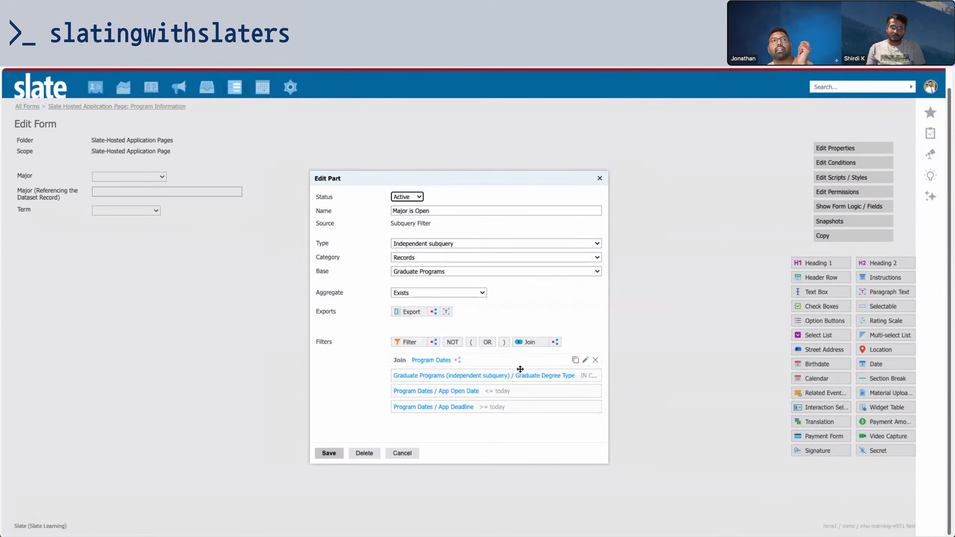
{"action": "left_click", "coordinate": [529, 375]}
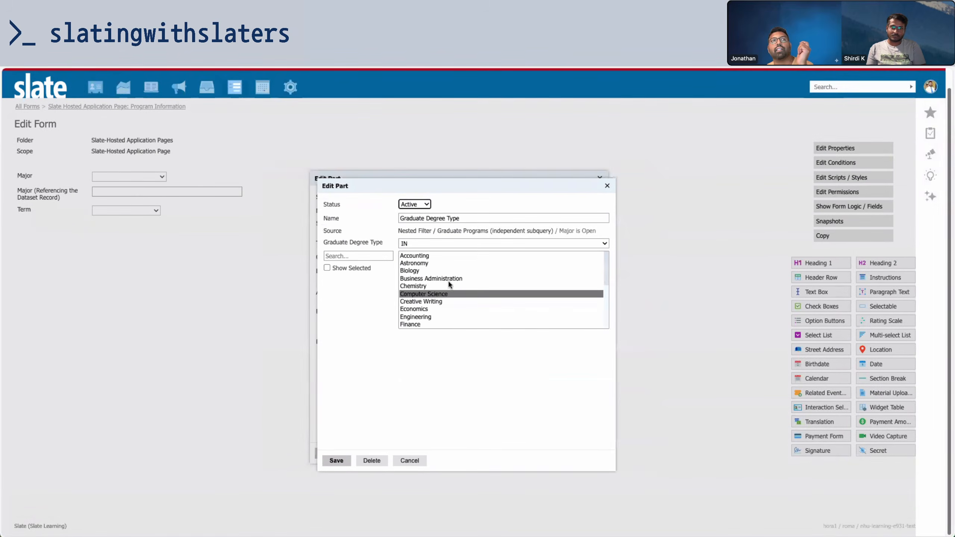
{"action": "left_click", "coordinate": [410, 460]}
{"action": "left_click", "coordinate": [402, 454]}
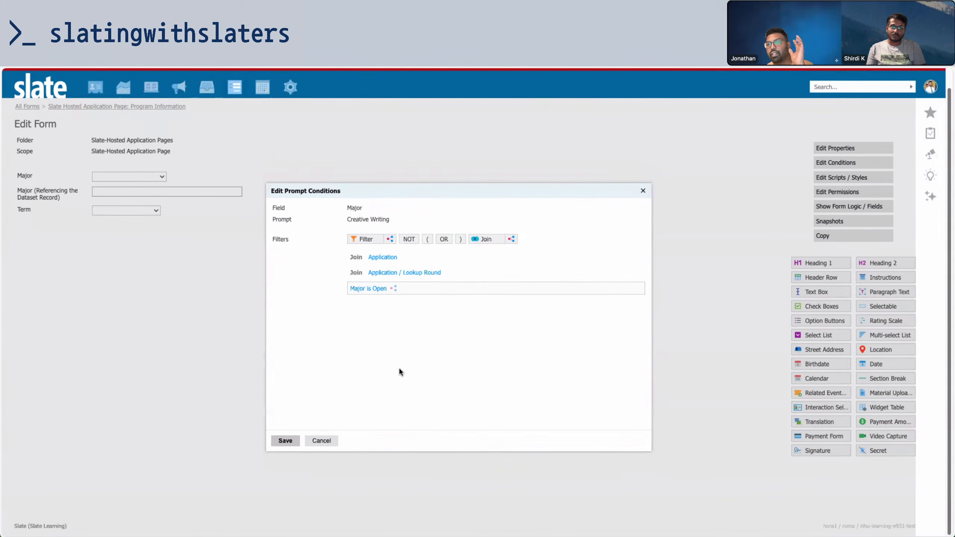
{"action": "left_click", "coordinate": [332, 440]}
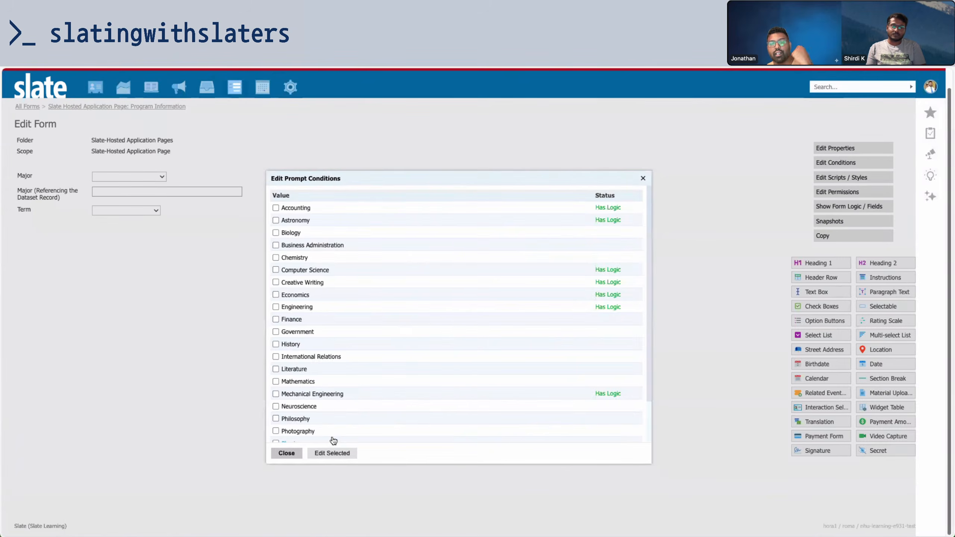
{"action": "scroll", "coordinate": [342, 316], "scroll_direction": "down", "scroll_amount": 2}
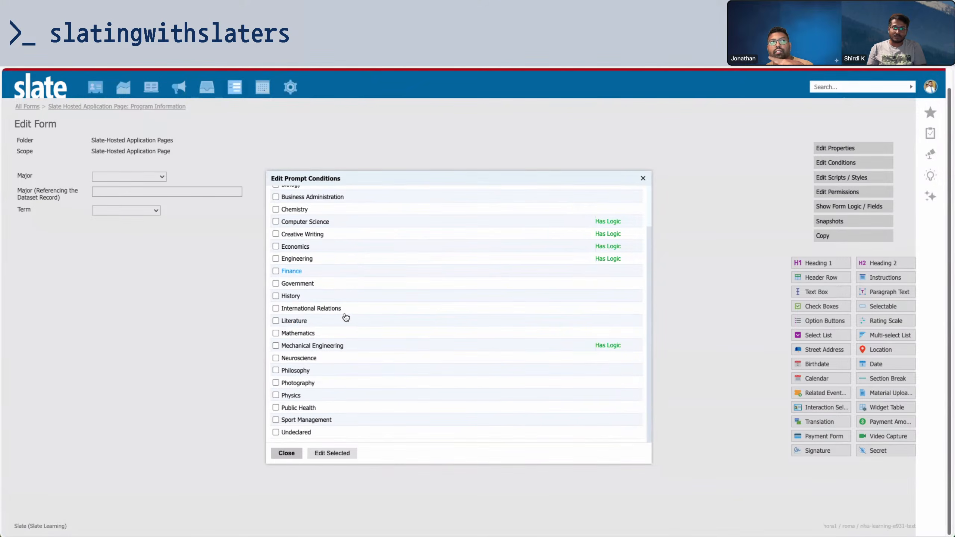
{"action": "scroll", "coordinate": [342, 316], "scroll_direction": "up", "scroll_amount": 2}
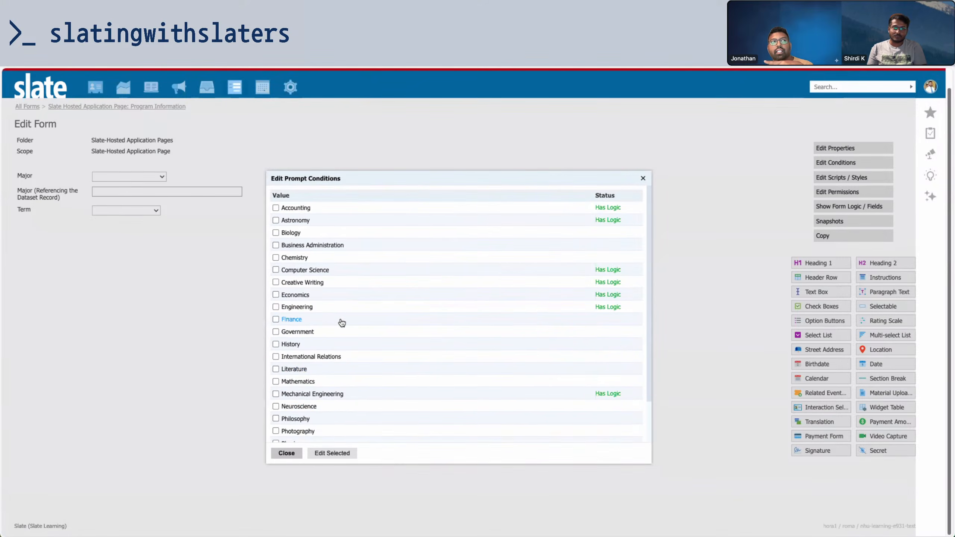
{"action": "left_click", "coordinate": [285, 453]}
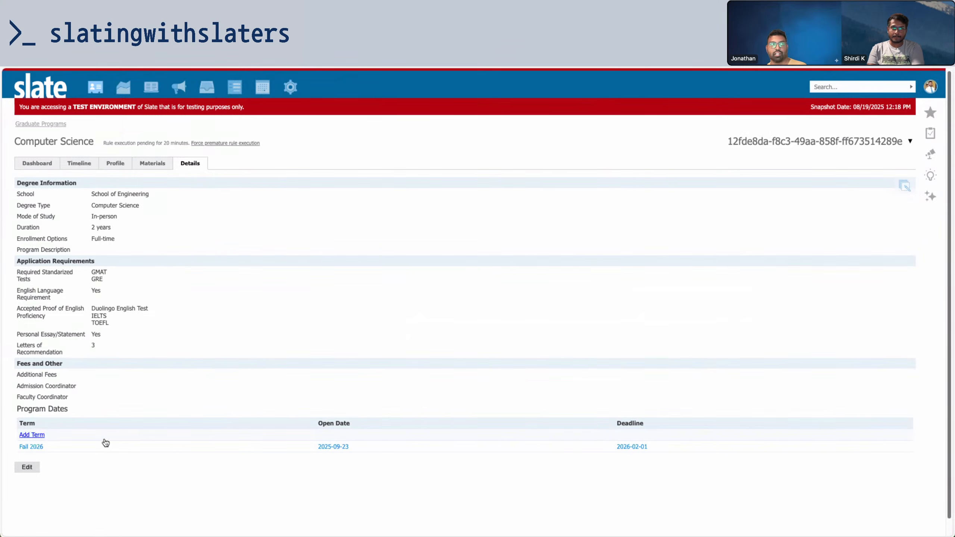
Review the Fall 2026 program dates entry's Term and close it unsaved
{"action": "left_click", "coordinate": [60, 448]}
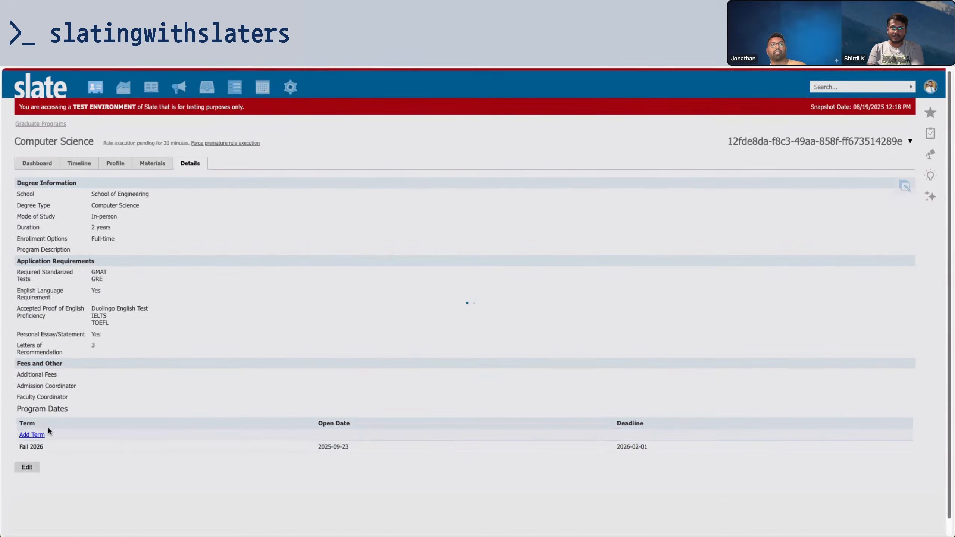
{"action": "left_click_drag", "start_coordinate": [306, 199], "coordinate": [328, 201]}
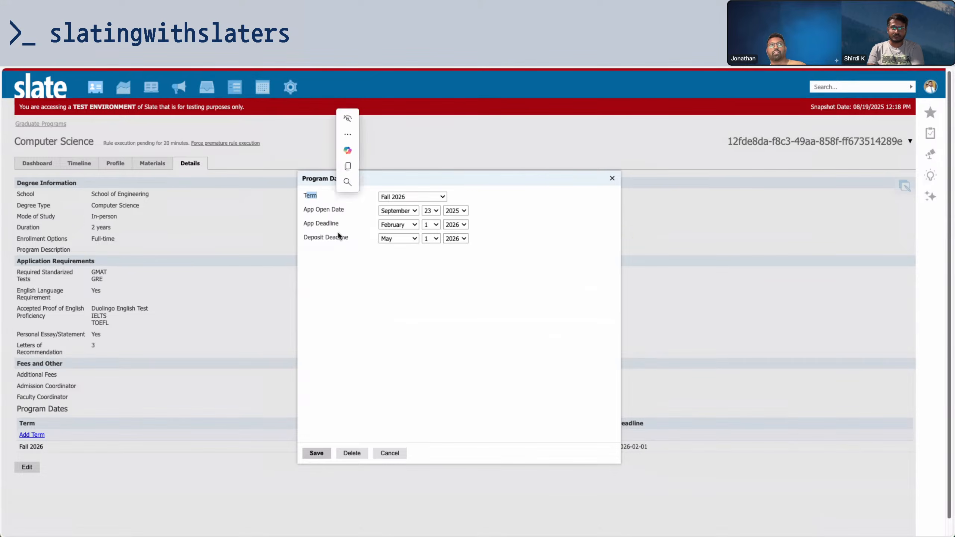
{"action": "left_click", "coordinate": [333, 220]}
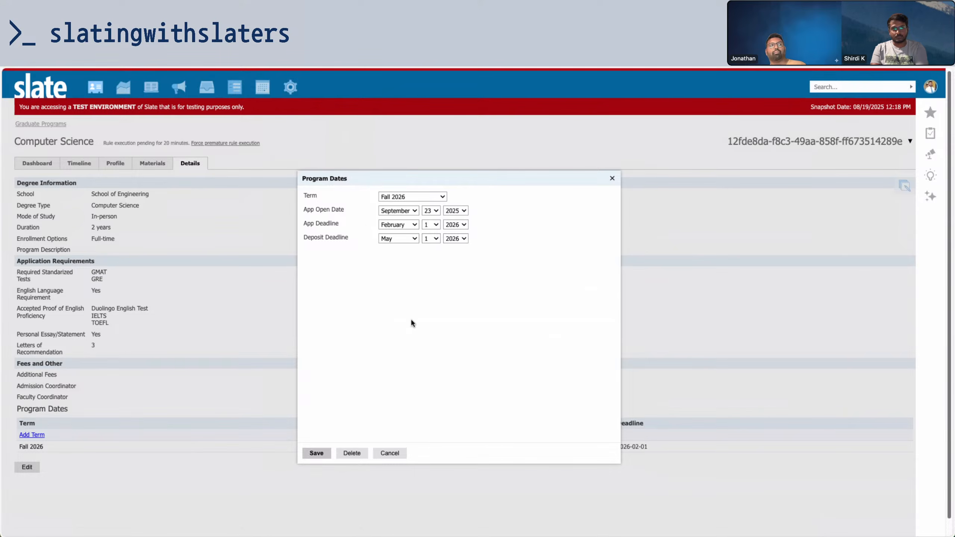
{"action": "left_click", "coordinate": [612, 178]}
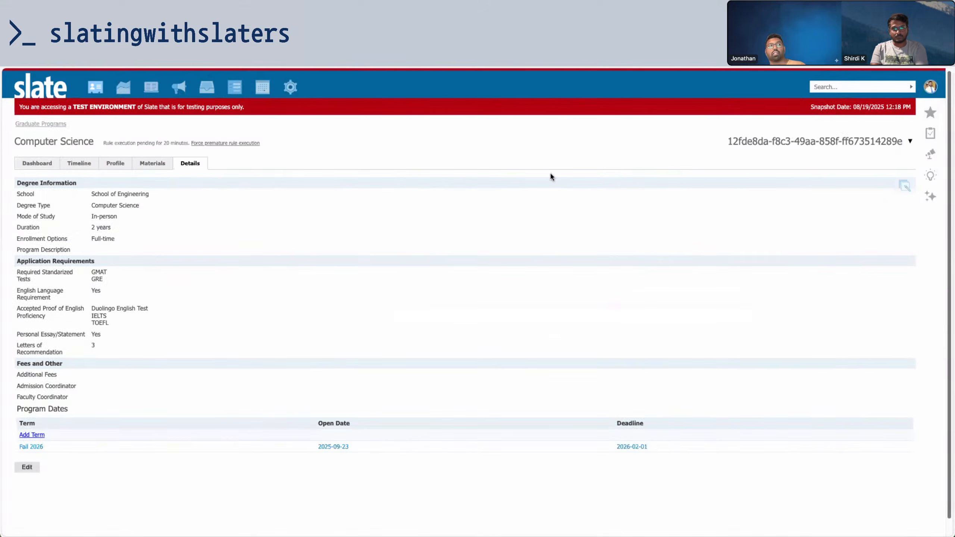
Type MS into Program Description, cancel the edit, and recheck the Fall 2026 entry
{"action": "left_click", "coordinate": [898, 185]}
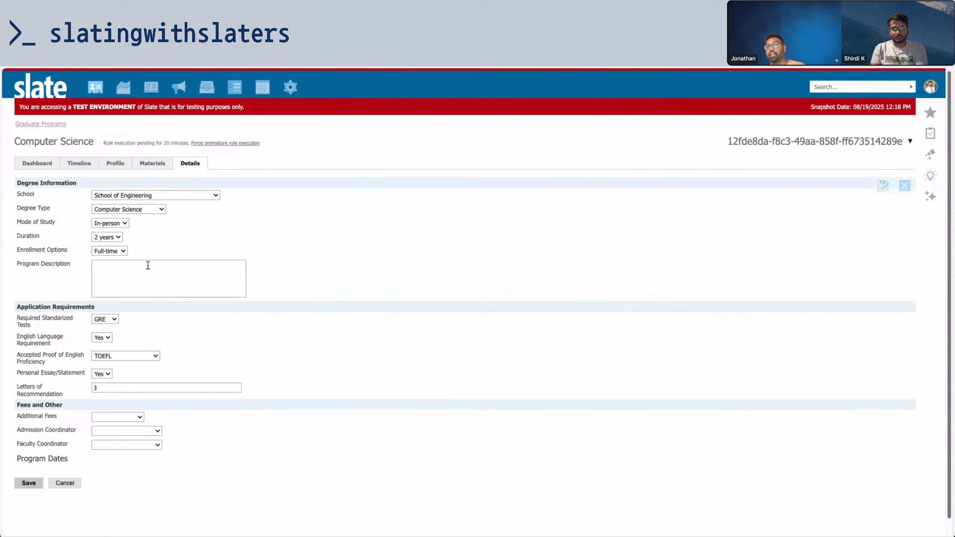
{"action": "left_click", "coordinate": [139, 277]}
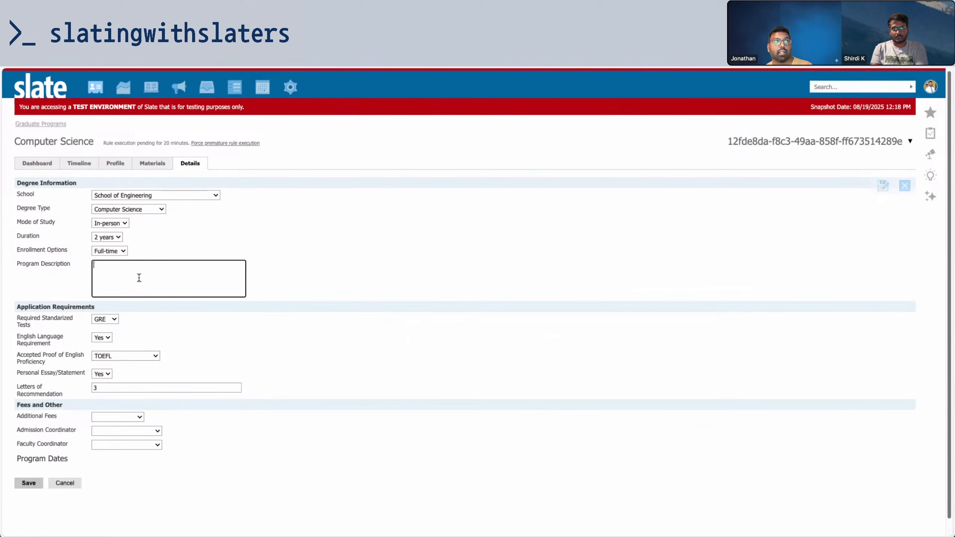
{"action": "type", "text": "MSCS"}
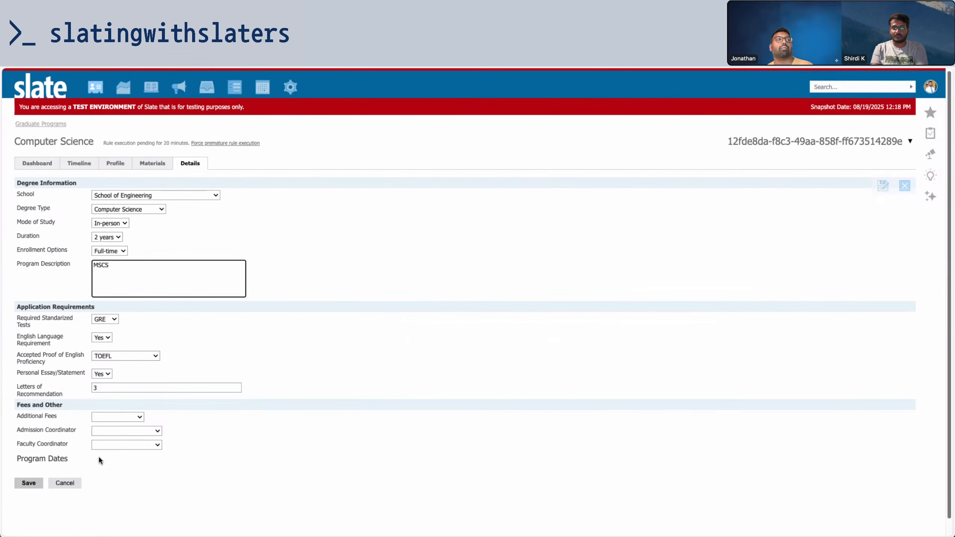
{"action": "left_click", "coordinate": [80, 484]}
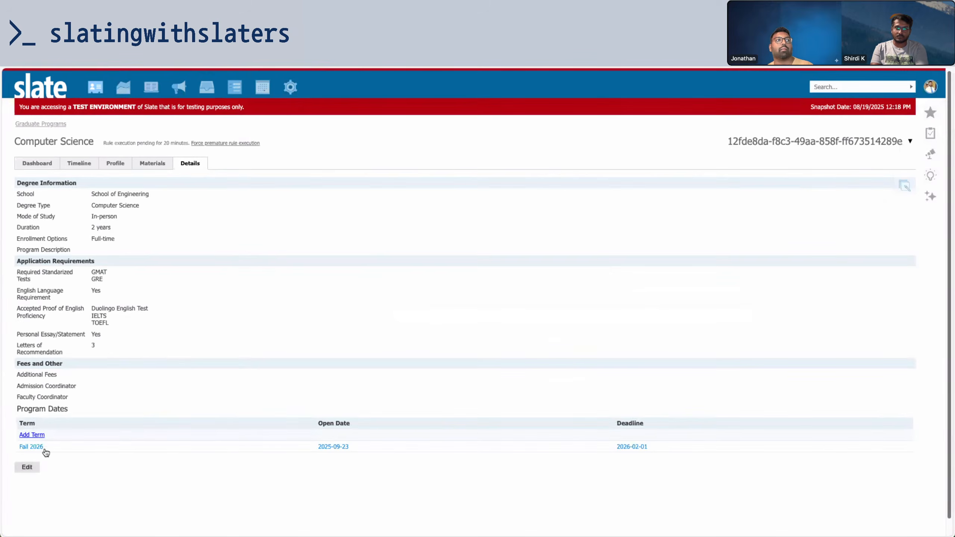
{"action": "left_click", "coordinate": [40, 447]}
{"action": "left_click", "coordinate": [389, 453]}
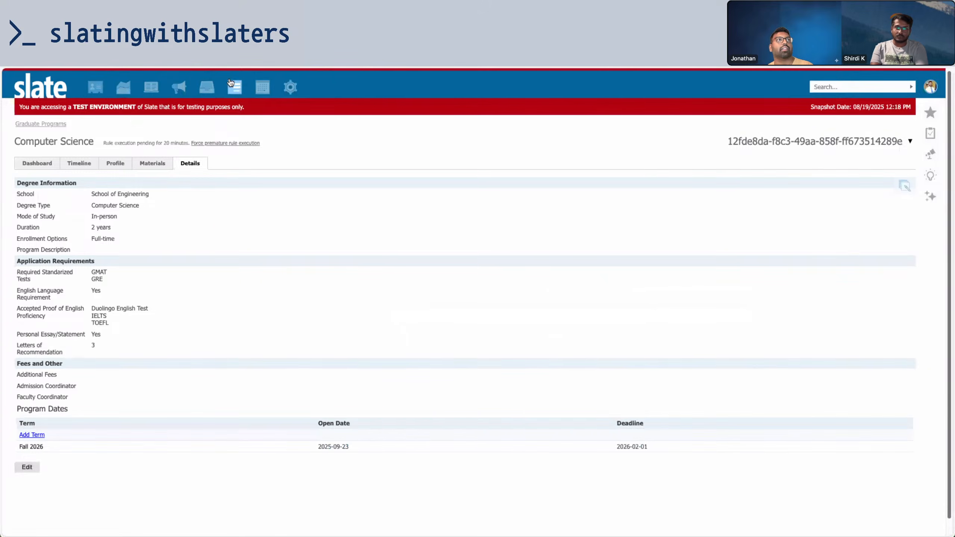
Add a text box to the Program Dates widget form mapped to Graduate Program Date > External ID
{"action": "mouse_move", "coordinate": [235, 87]}
{"action": "left_click", "coordinate": [455, 149]}
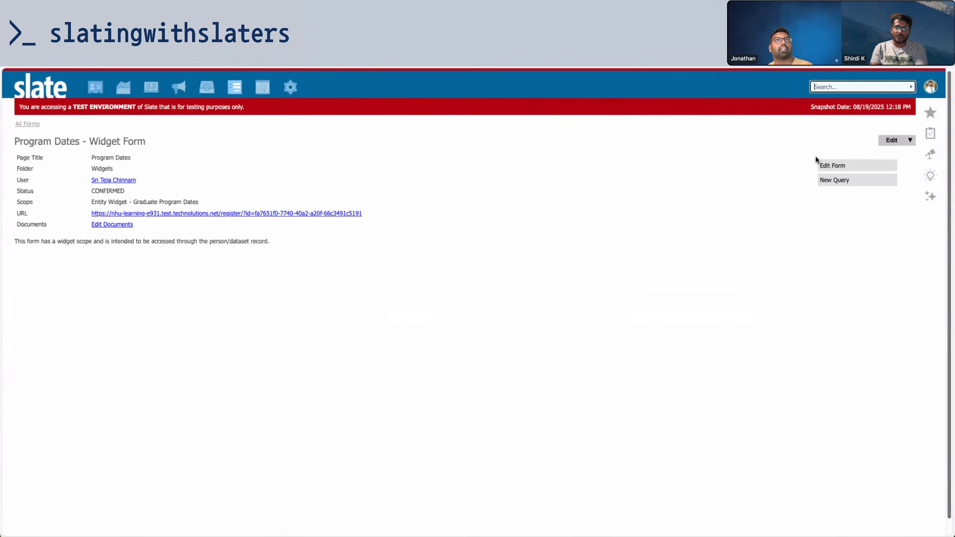
{"action": "left_click", "coordinate": [838, 168]}
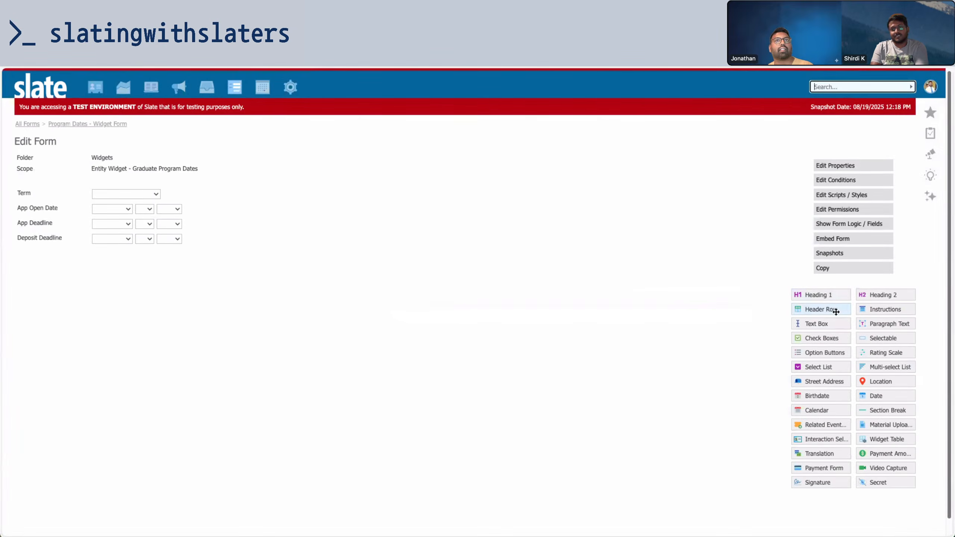
{"action": "left_click", "coordinate": [834, 325]}
{"action": "left_click", "coordinate": [380, 295]}
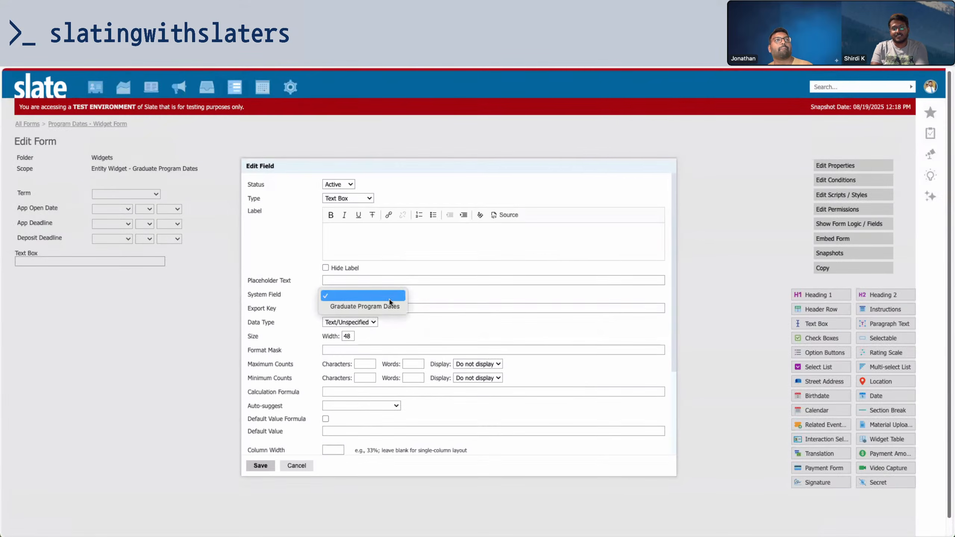
{"action": "left_click", "coordinate": [410, 304]}
{"action": "left_click", "coordinate": [433, 294]}
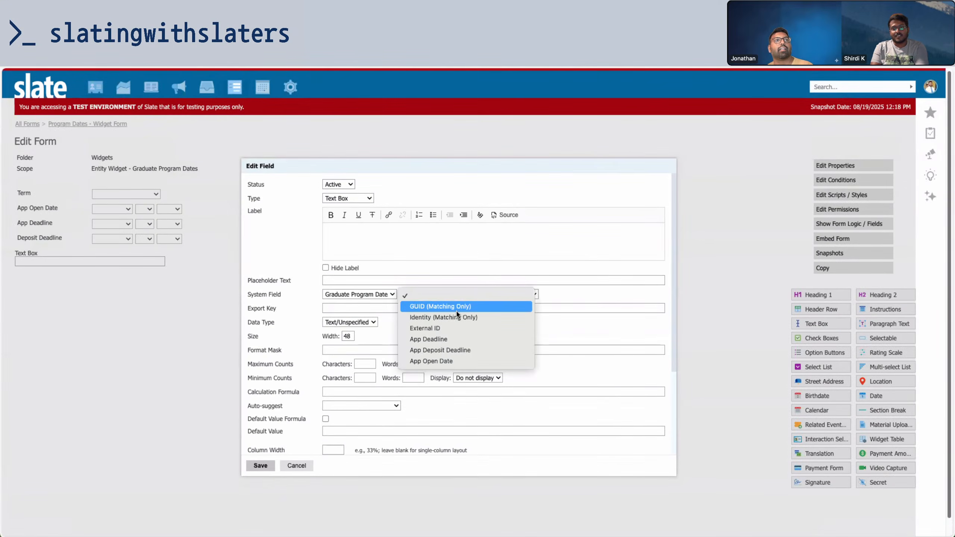
{"action": "left_click", "coordinate": [428, 327]}
Label the new field 'External' and save it
{"action": "left_click", "coordinate": [421, 240]}
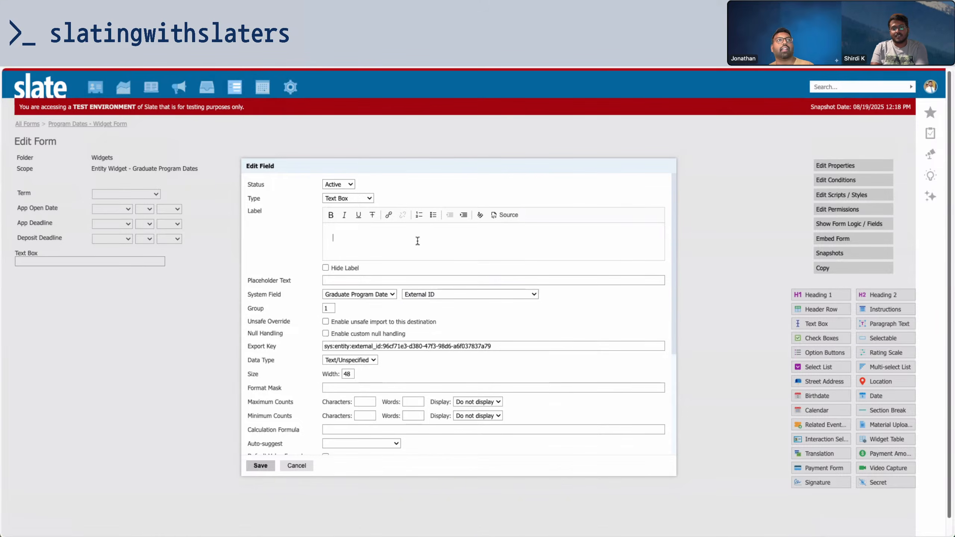
{"action": "type", "text": "External"}
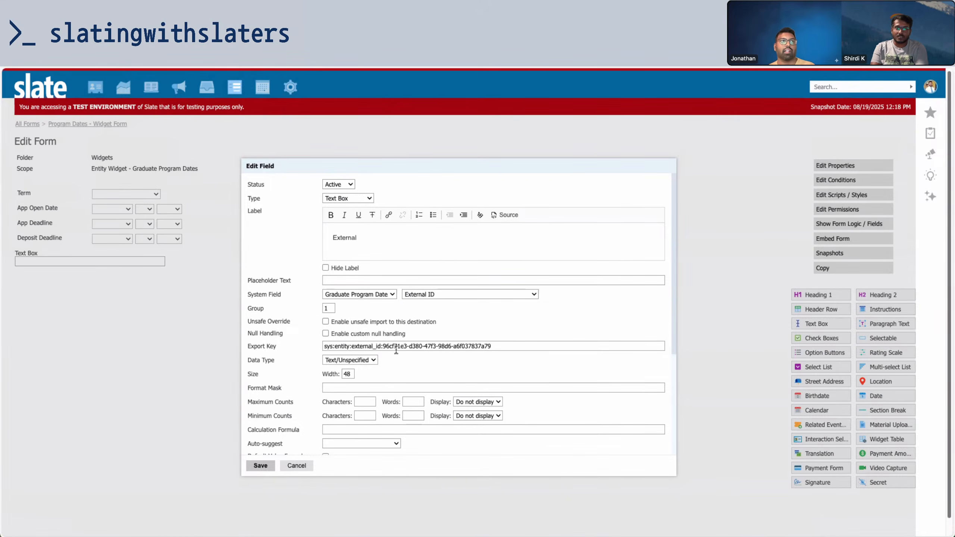
{"action": "scroll", "coordinate": [354, 379], "scroll_direction": "down", "scroll_amount": 5}
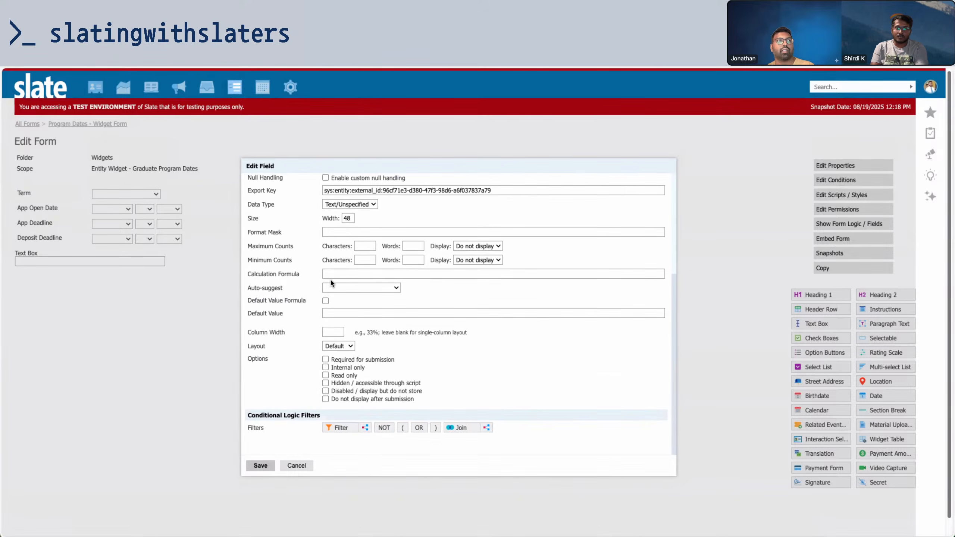
{"action": "left_click", "coordinate": [260, 465]}
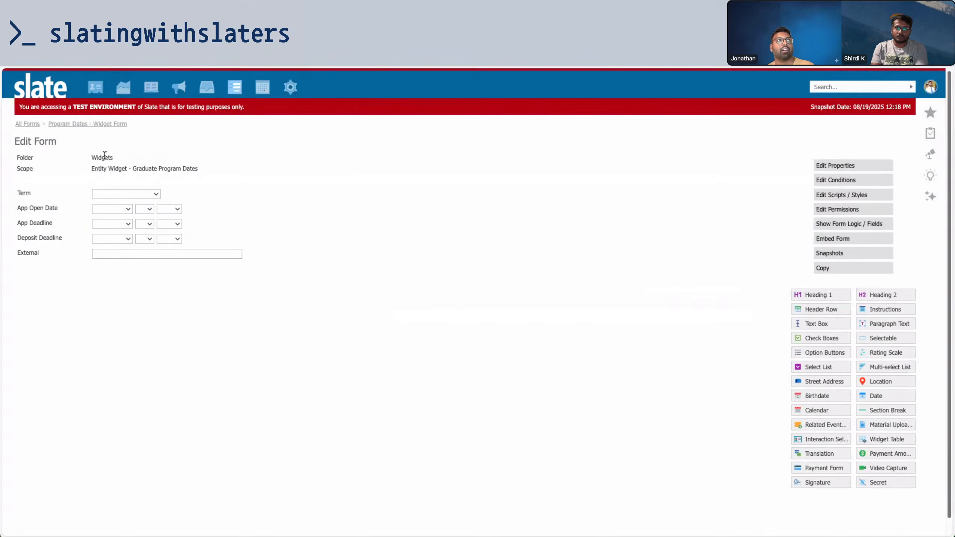
Check the Term field's export key, then return to the Program Dates form overview
{"action": "left_click", "coordinate": [238, 197]}
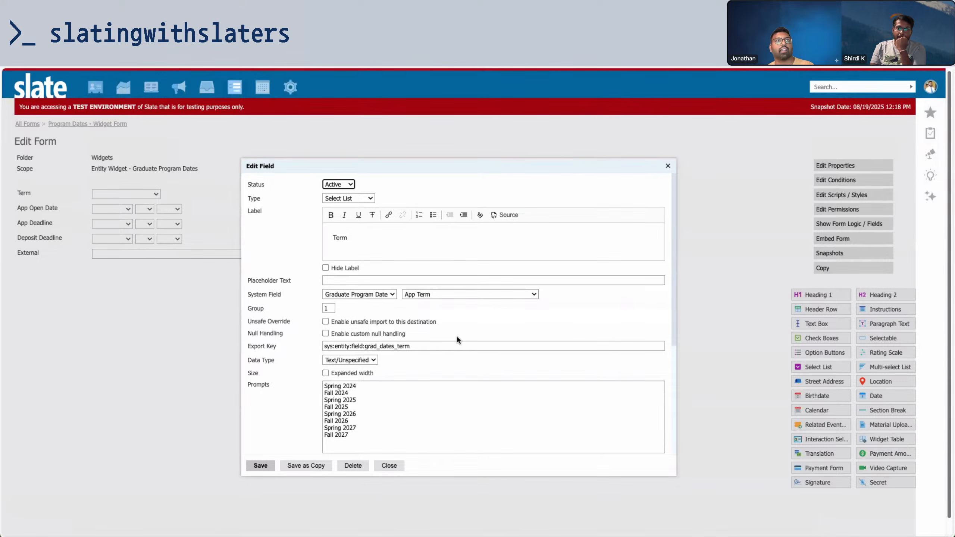
{"action": "triple_click", "coordinate": [422, 348]}
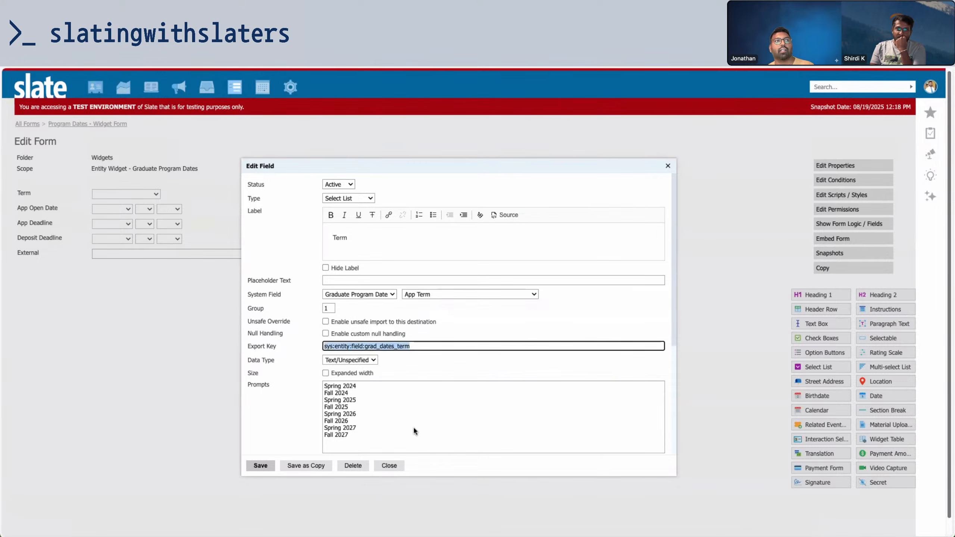
{"action": "left_click", "coordinate": [389, 465]}
{"action": "left_click", "coordinate": [103, 126]}
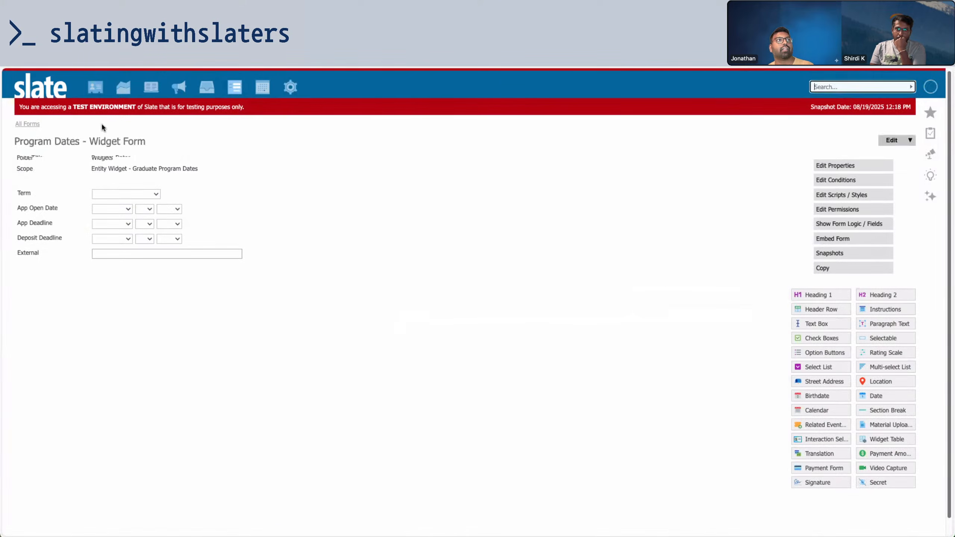
Open the Computer Science program's Fall 2026 program dates entry from its Details
{"action": "mouse_move", "coordinate": [96, 87]}
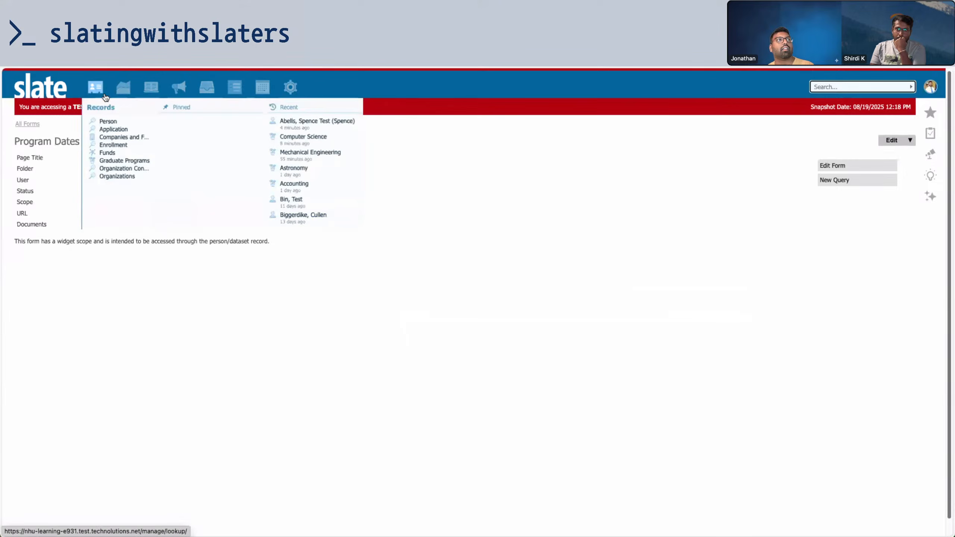
{"action": "left_click", "coordinate": [307, 136]}
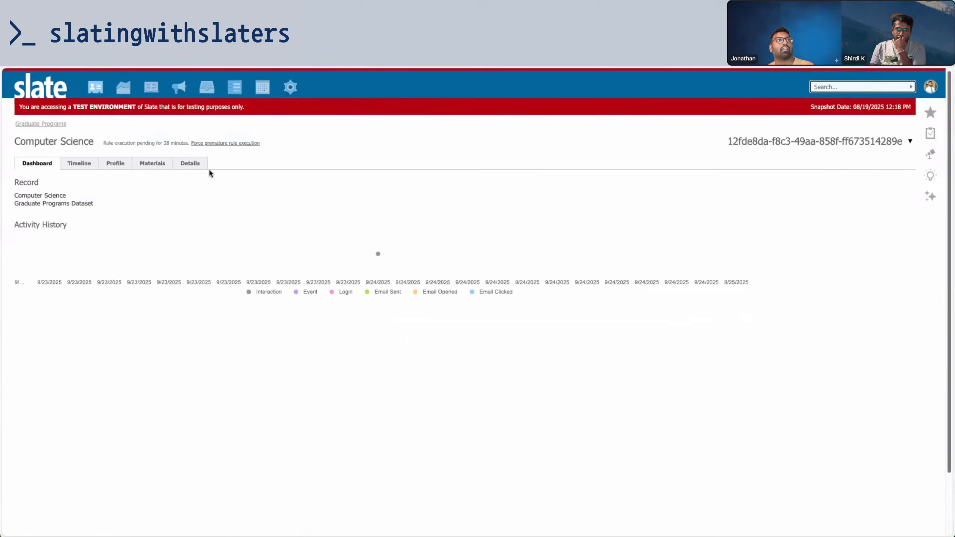
{"action": "left_click", "coordinate": [195, 164]}
{"action": "left_click", "coordinate": [68, 447]}
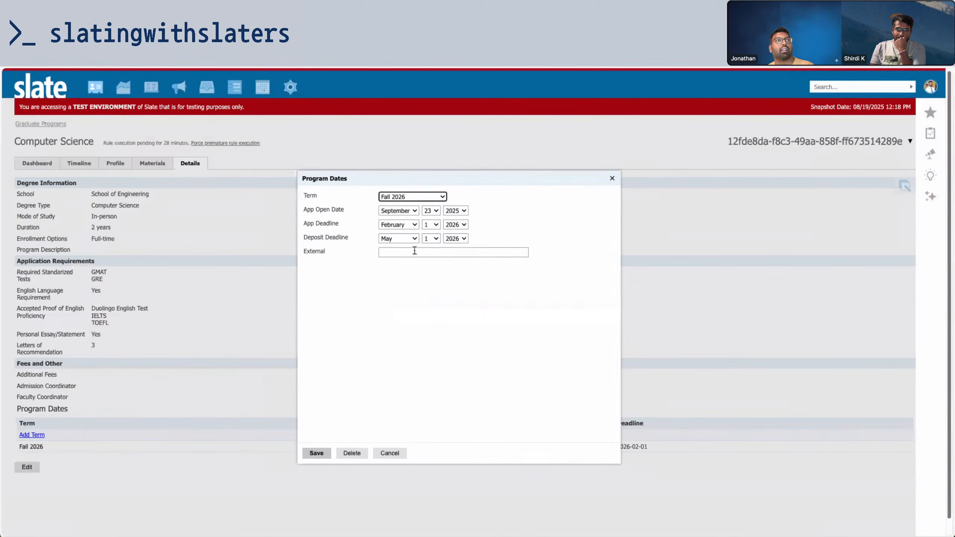
Enter MSCS in the External field
{"action": "left_click", "coordinate": [414, 251]}
{"action": "type", "text": "ms"}
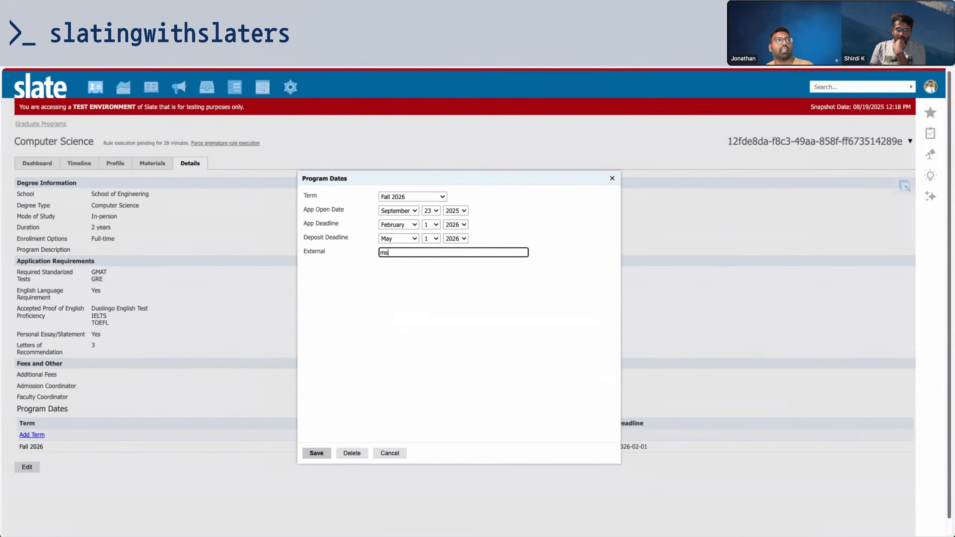
{"action": "key", "text": "BackSpace"}
{"action": "key", "text": "BackSpace"}
{"action": "type", "text": "MSCSFall 2026"}
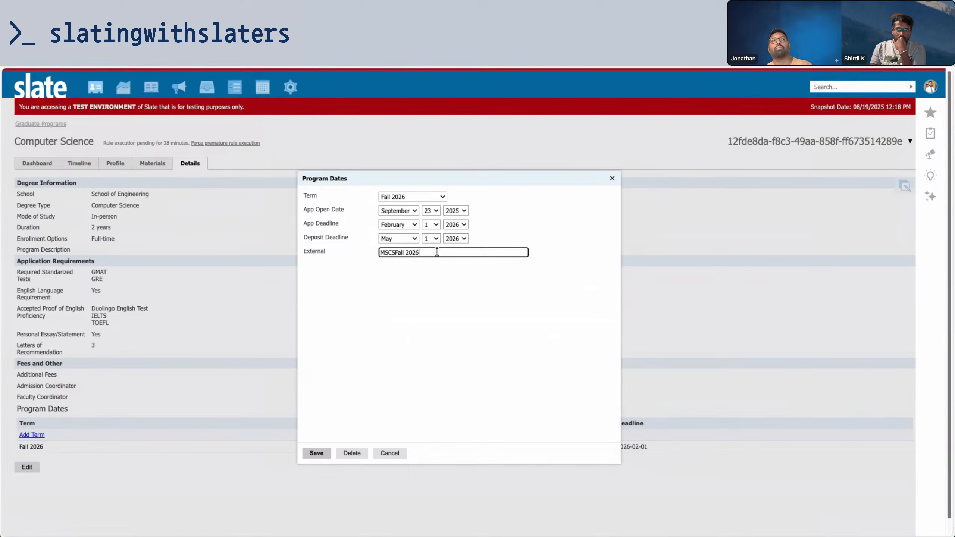
Review the External value, selecting its Fall 2026 portion after MSCS
{"action": "left_click_drag", "start_coordinate": [436, 252], "coordinate": [364, 253]}
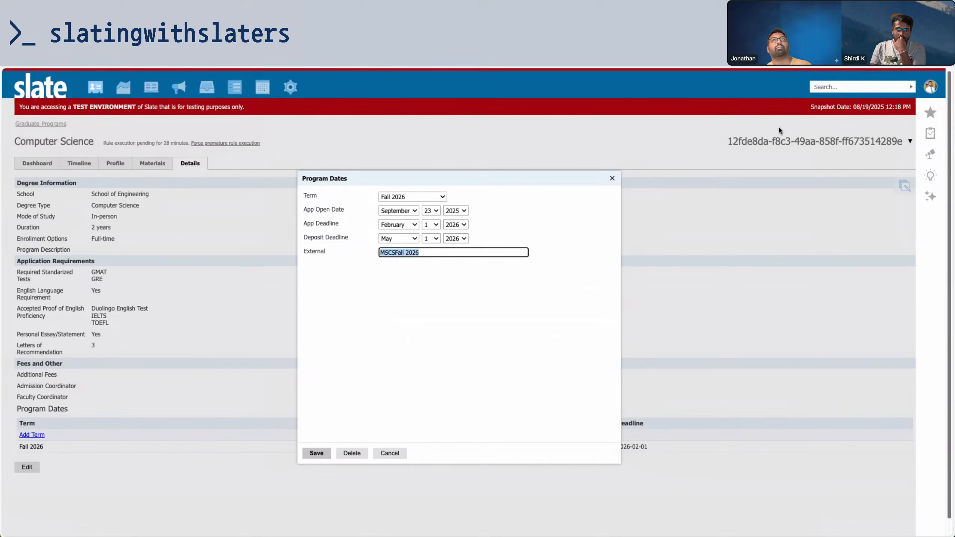
{"action": "left_click", "coordinate": [820, 144]}
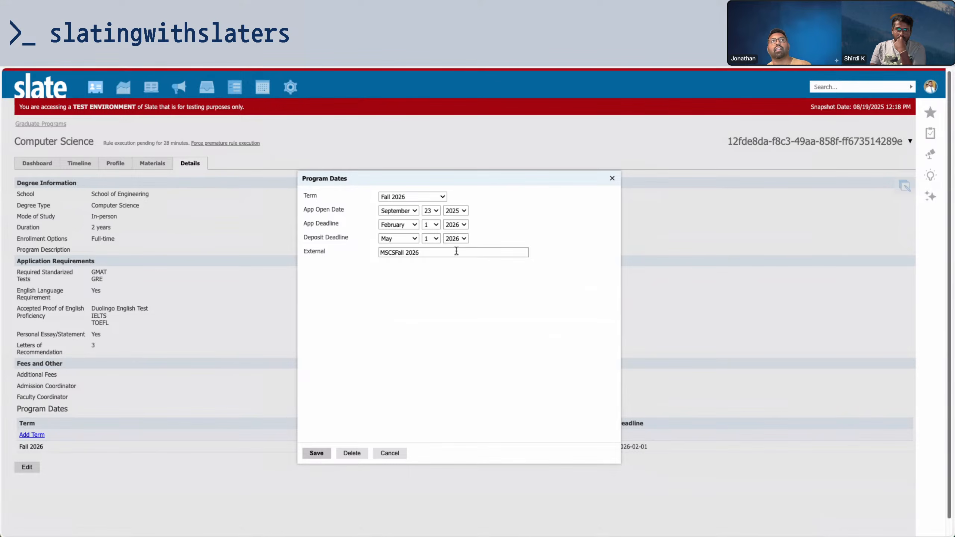
{"action": "left_click_drag", "start_coordinate": [456, 251], "coordinate": [366, 250]}
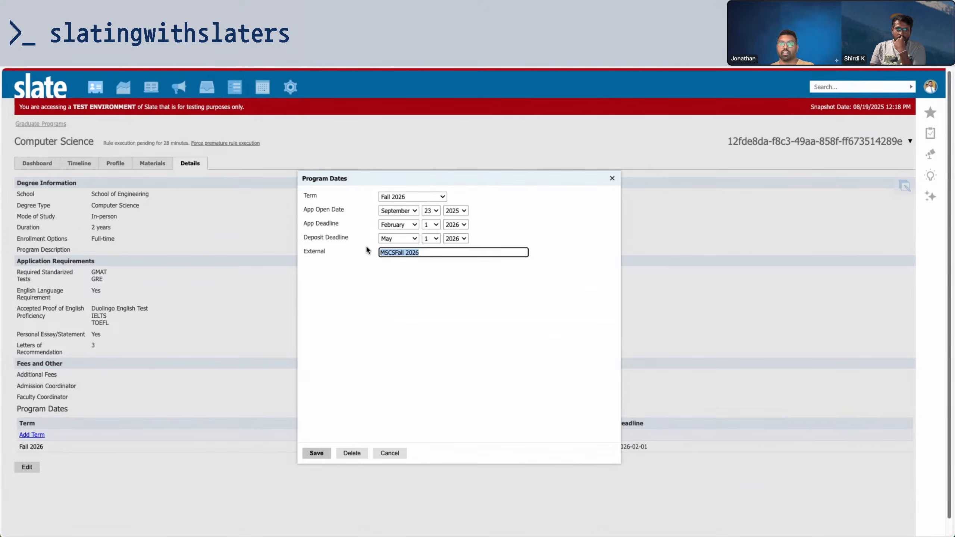
{"action": "left_click", "coordinate": [411, 278]}
{"action": "left_click_drag", "start_coordinate": [426, 256], "coordinate": [341, 249]}
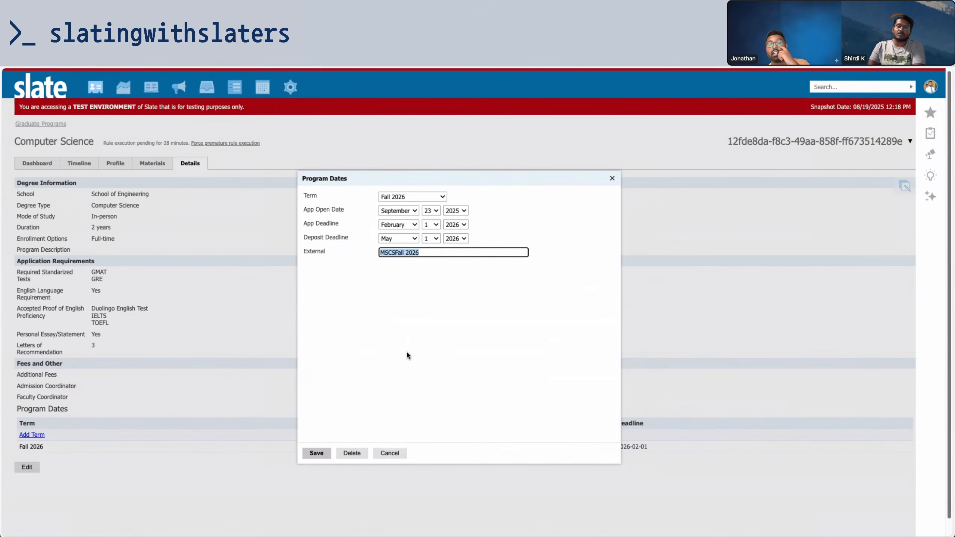
{"action": "left_click", "coordinate": [411, 272]}
{"action": "left_click_drag", "start_coordinate": [423, 254], "coordinate": [326, 243]}
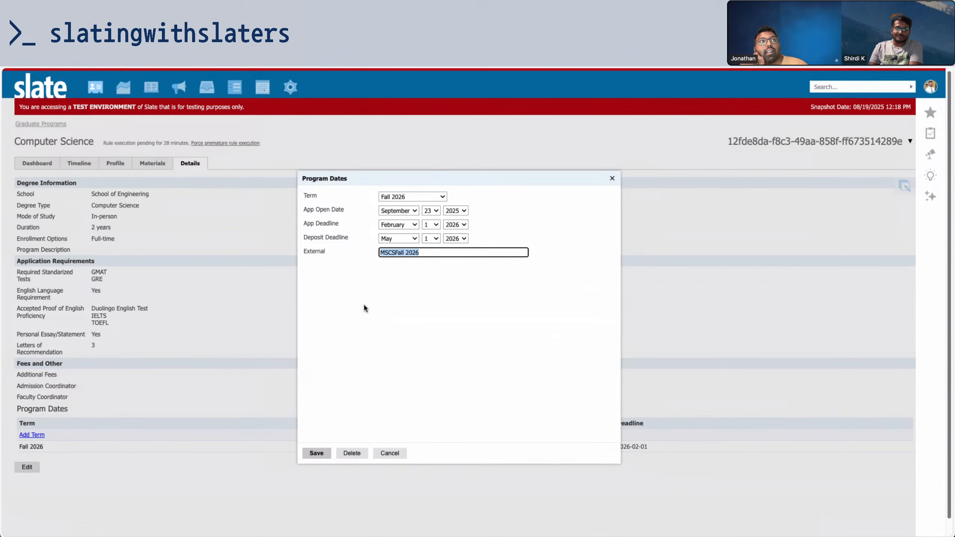
{"action": "left_click", "coordinate": [394, 251]}
{"action": "left_click_drag", "start_coordinate": [394, 251], "coordinate": [467, 260]}
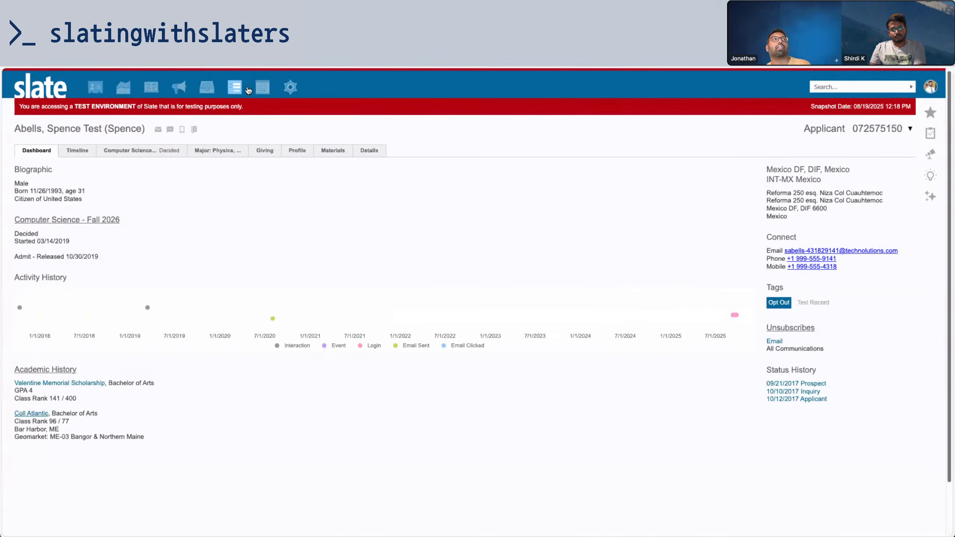
Edit the Program Dates widget form and copy the Term field's export key
{"action": "mouse_move", "coordinate": [238, 89]}
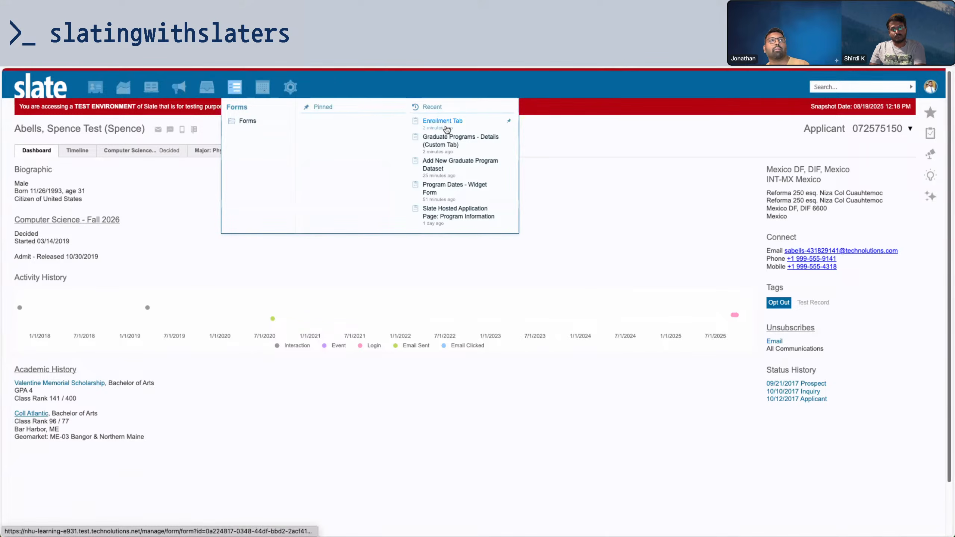
{"action": "left_click", "coordinate": [450, 141]}
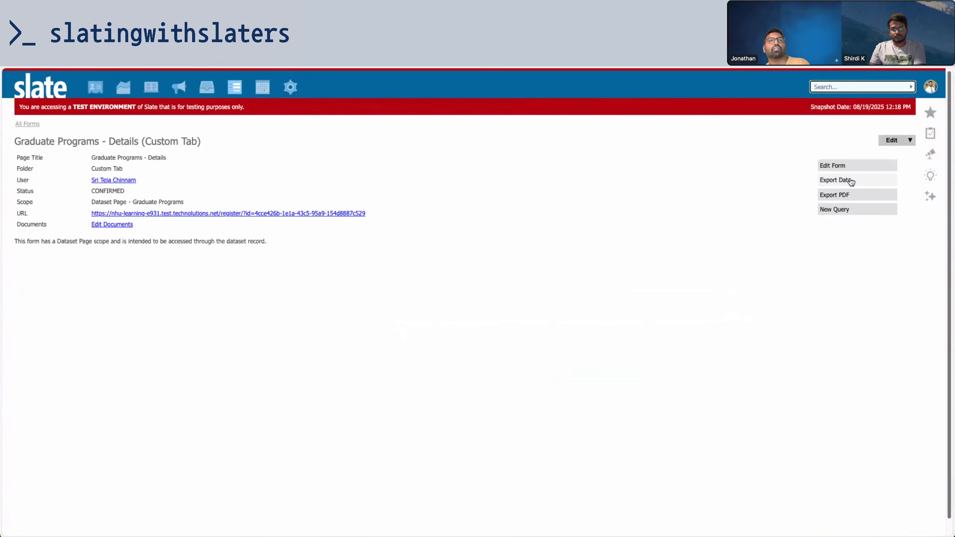
{"action": "mouse_move", "coordinate": [235, 87]}
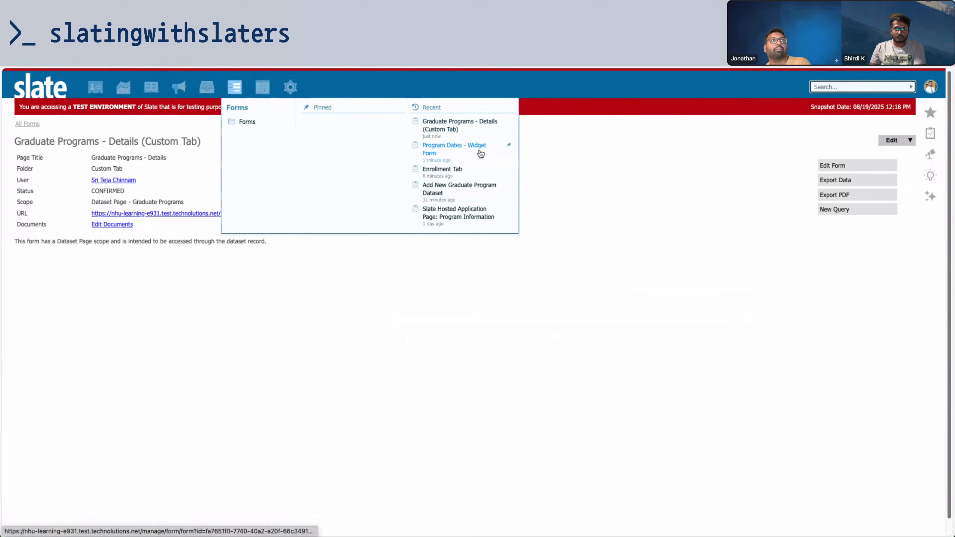
{"action": "left_click", "coordinate": [458, 152]}
{"action": "left_click", "coordinate": [823, 165]}
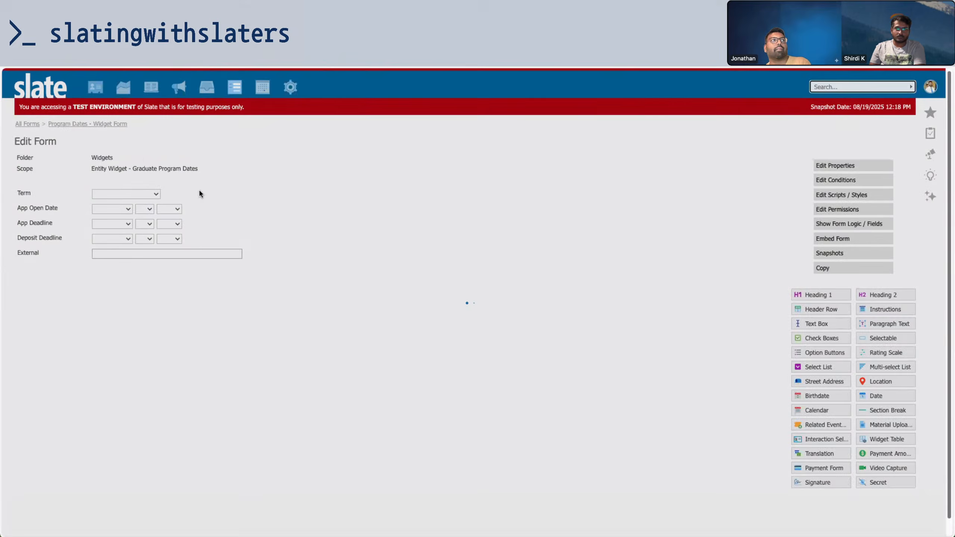
{"action": "left_click", "coordinate": [199, 190]}
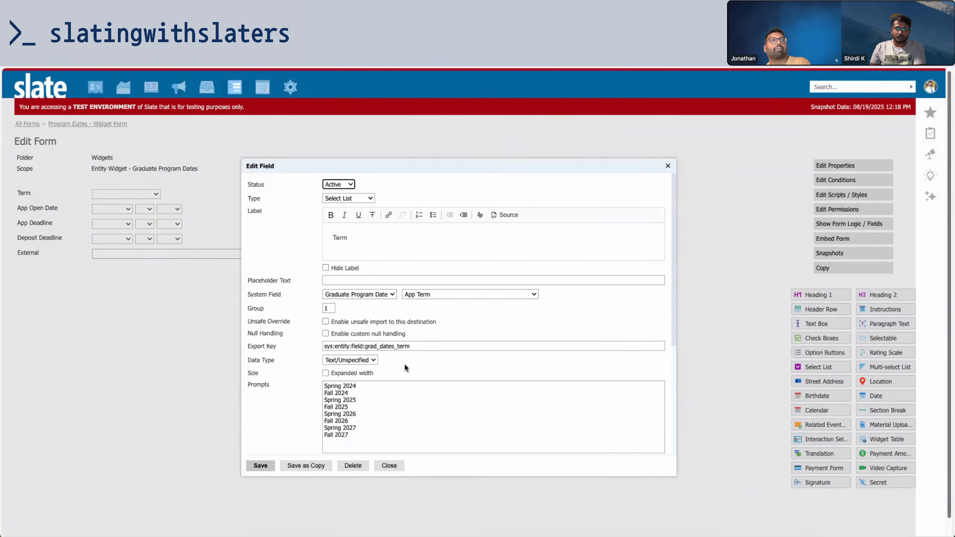
{"action": "triple_click", "coordinate": [420, 346]}
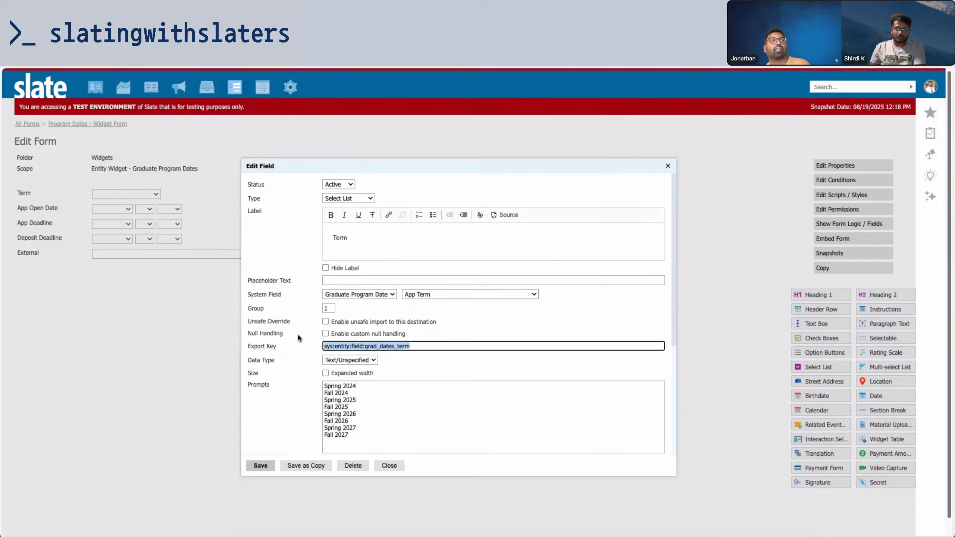
{"action": "left_click", "coordinate": [375, 463]}
{"action": "left_click", "coordinate": [319, 262]}
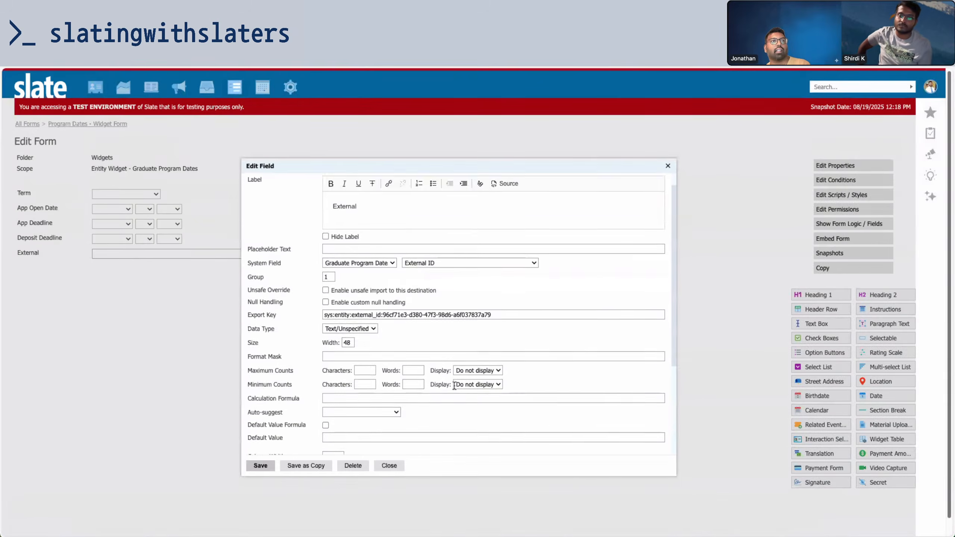
{"action": "scroll", "coordinate": [454, 385], "scroll_direction": "down", "scroll_amount": 3}
{"action": "left_click", "coordinate": [348, 273]}
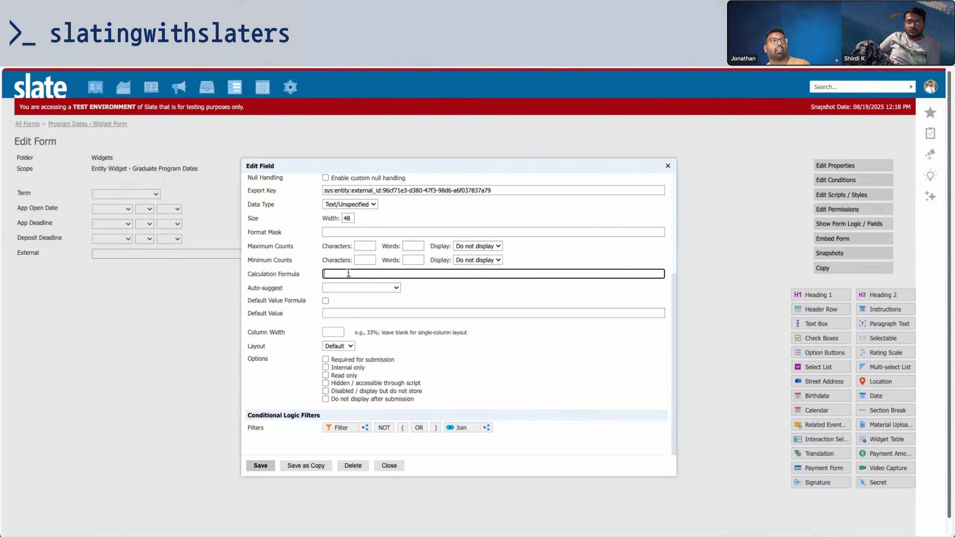
{"action": "type", "text": "@sys:entity:field:grad_dates_term"}
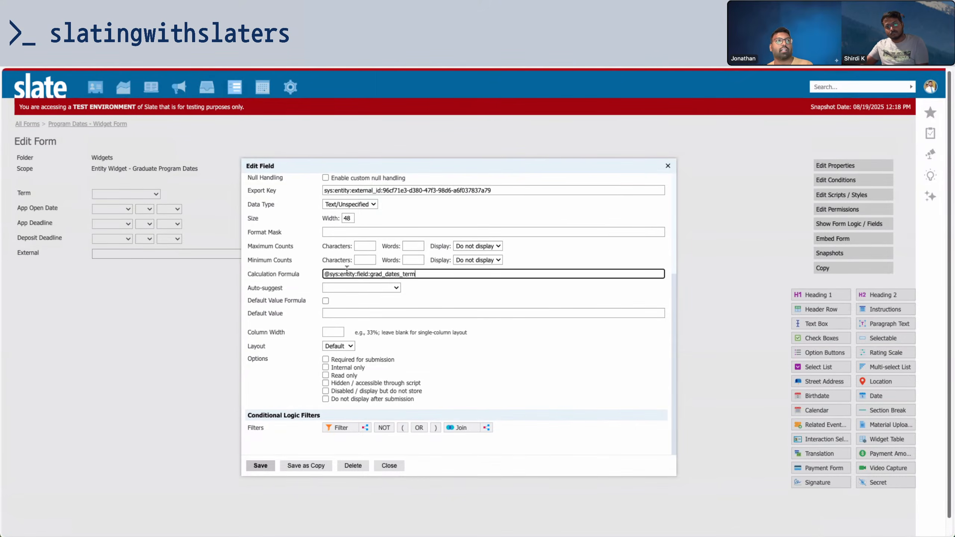
{"action": "left_click", "coordinate": [260, 465]}
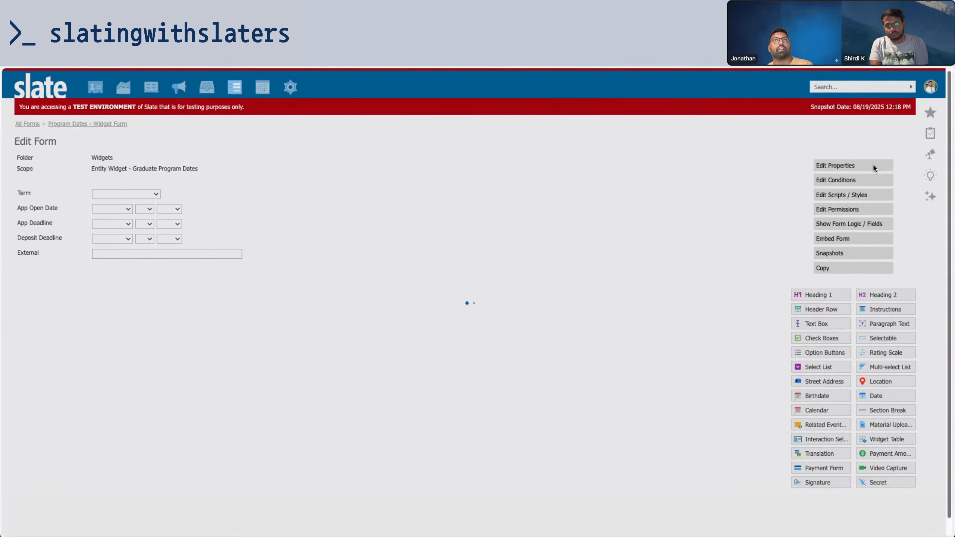
Add a Graduate Program Dates join to the widget form's merge fields
{"action": "left_click", "coordinate": [872, 167]}
{"action": "left_click", "coordinate": [417, 208]}
{"action": "left_click", "coordinate": [370, 208]}
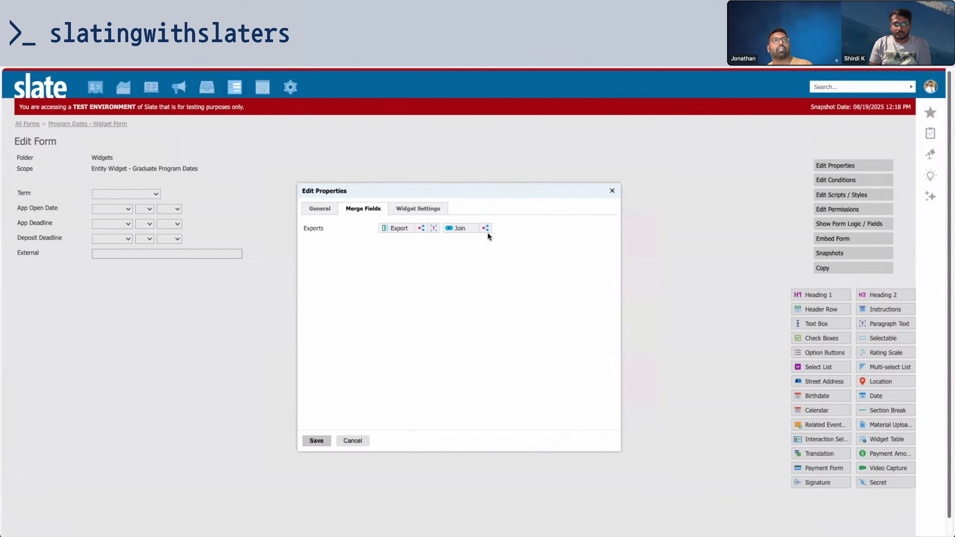
{"action": "left_click", "coordinate": [485, 229]}
{"action": "left_click", "coordinate": [429, 249]}
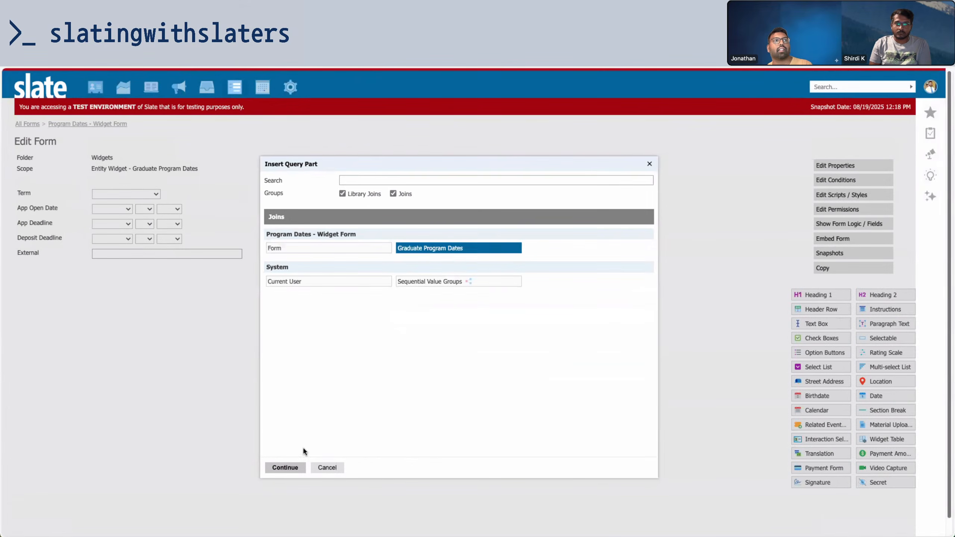
{"action": "left_click", "coordinate": [280, 467]}
{"action": "left_click", "coordinate": [322, 456]}
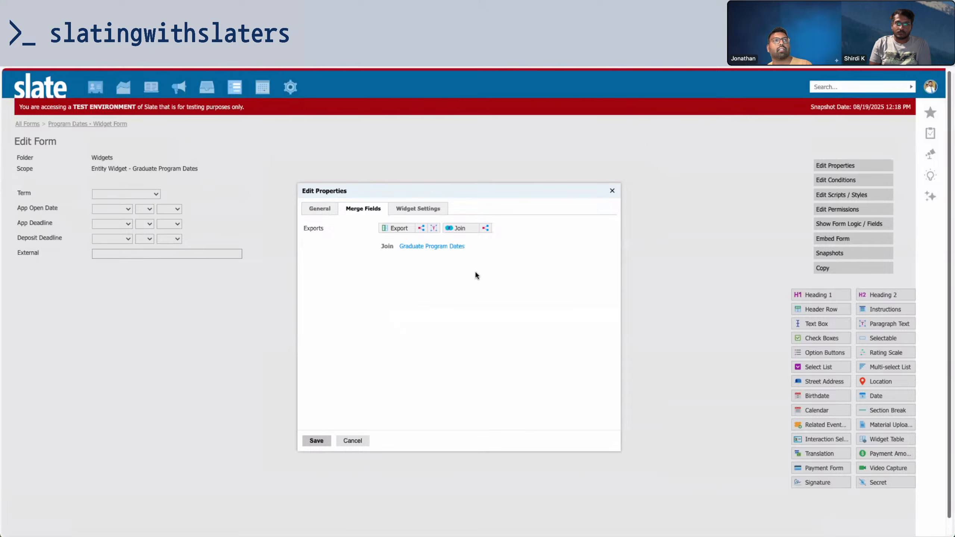
Add a second join to Graduate Programs in the merge fields
{"action": "left_click", "coordinate": [462, 229]}
{"action": "left_click", "coordinate": [541, 256]}
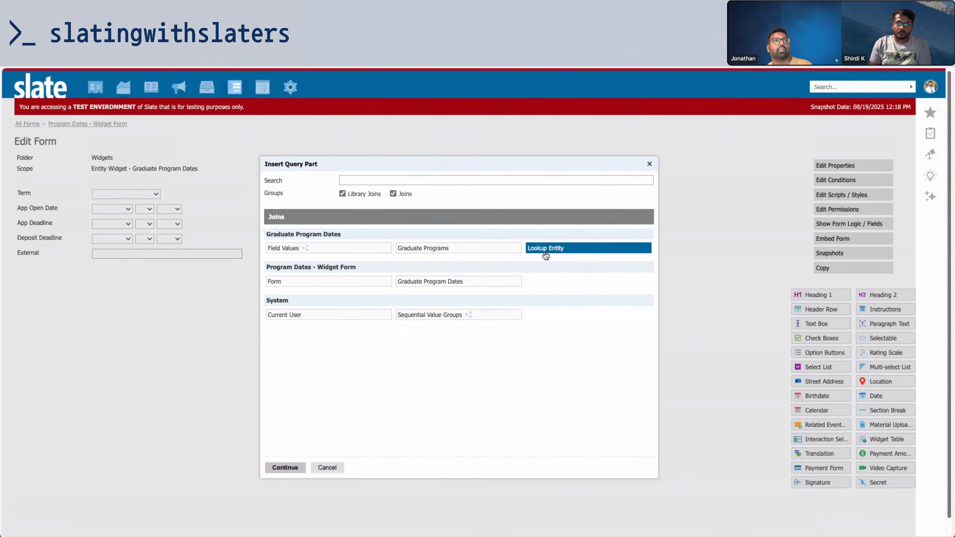
{"action": "left_click", "coordinate": [456, 251]}
{"action": "left_click", "coordinate": [548, 253]}
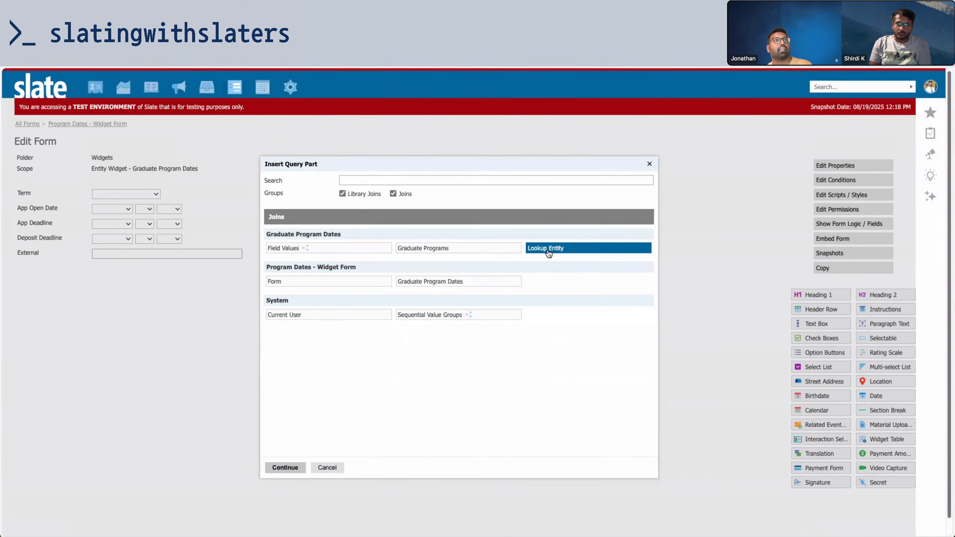
{"action": "left_click", "coordinate": [431, 285]}
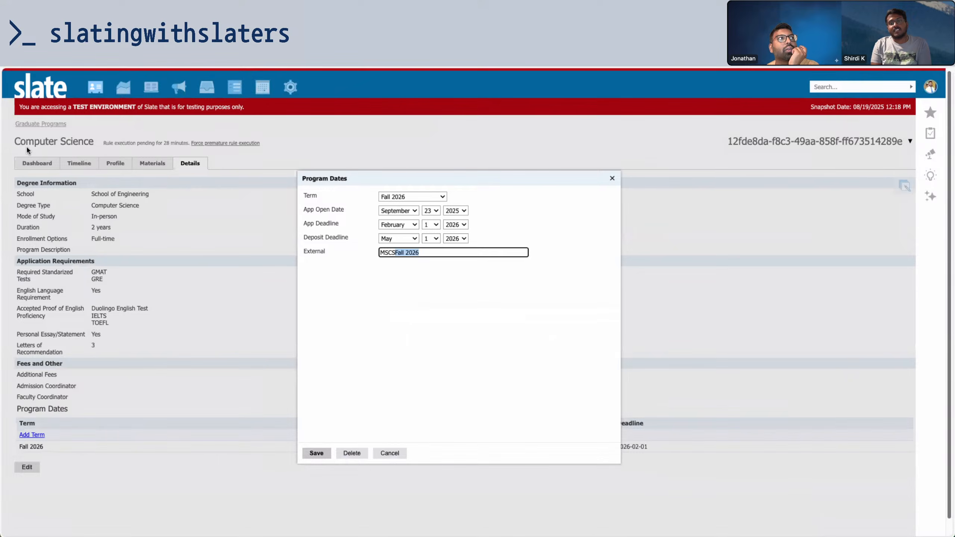
{"action": "left_click", "coordinate": [13, 146]}
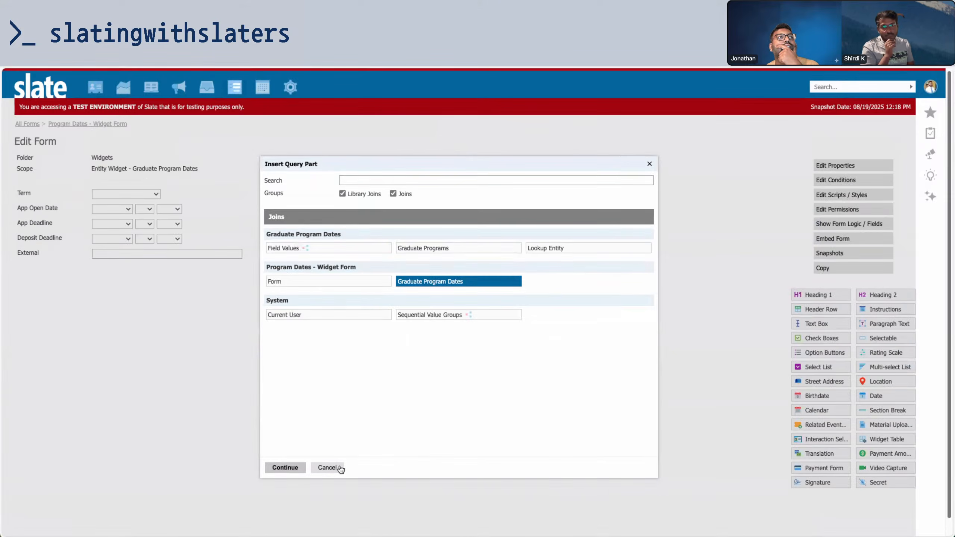
{"action": "left_click", "coordinate": [434, 250]}
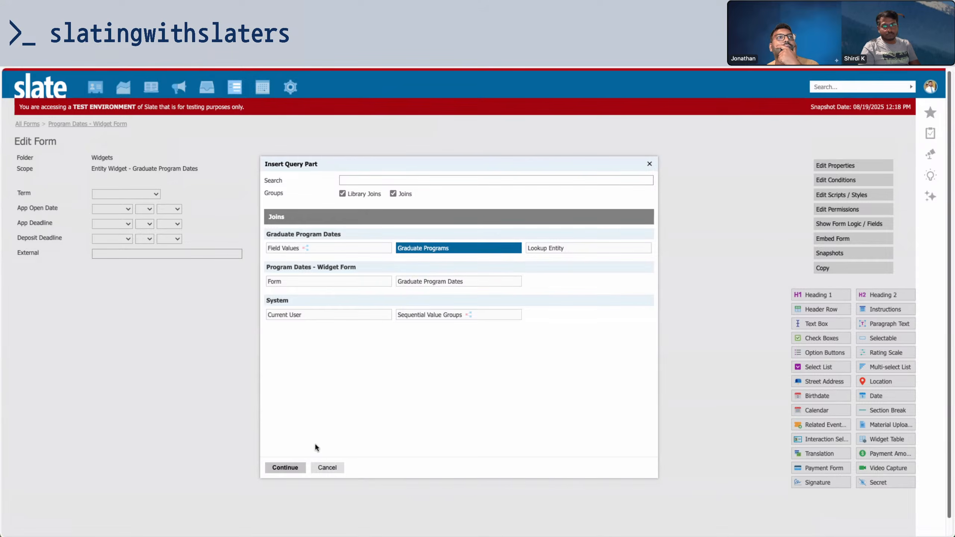
{"action": "left_click", "coordinate": [293, 467]}
{"action": "left_click", "coordinate": [328, 453]}
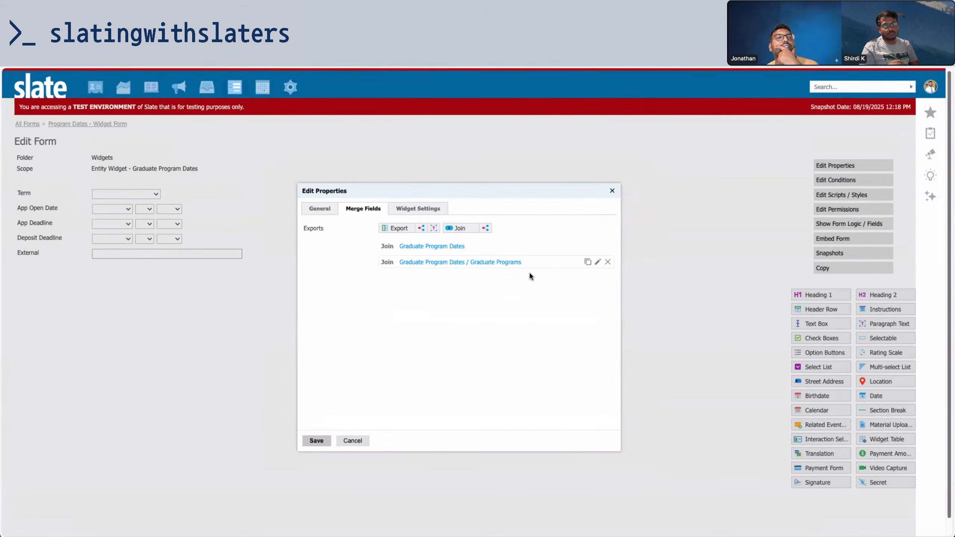
Export the Graduate Programs Key renamed 'key' and save the merge fields
{"action": "left_click", "coordinate": [398, 228]}
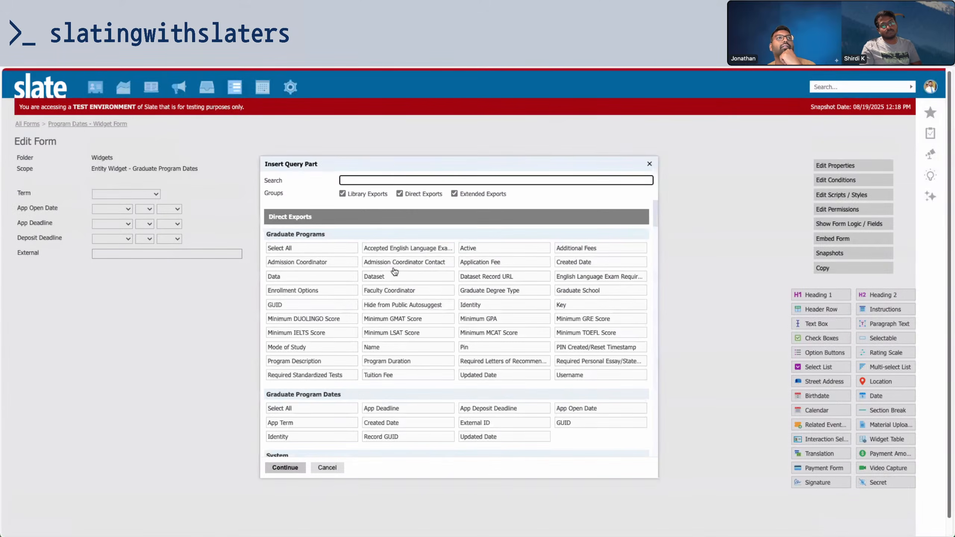
{"action": "left_click", "coordinate": [565, 304]}
{"action": "left_click", "coordinate": [285, 466]}
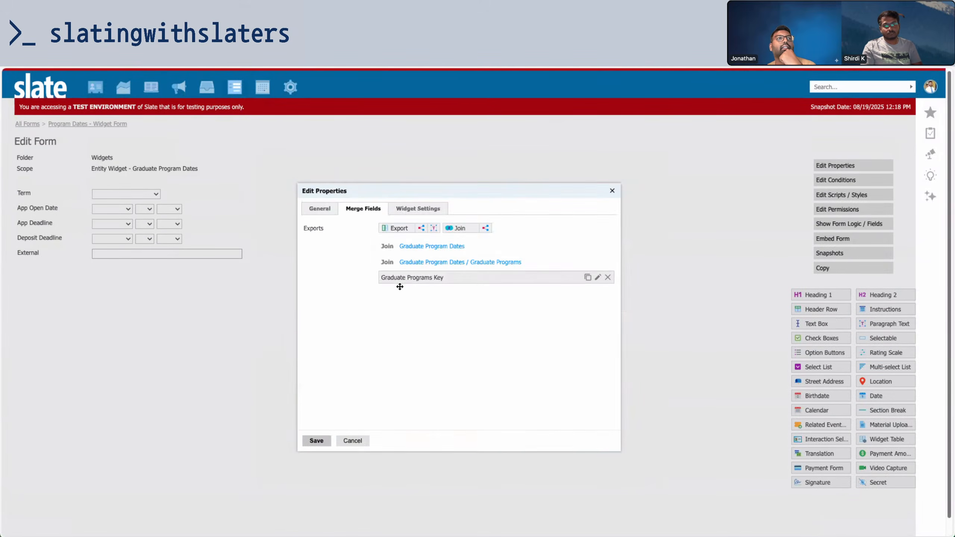
{"action": "left_click", "coordinate": [391, 277]}
{"action": "triple_click", "coordinate": [478, 215]}
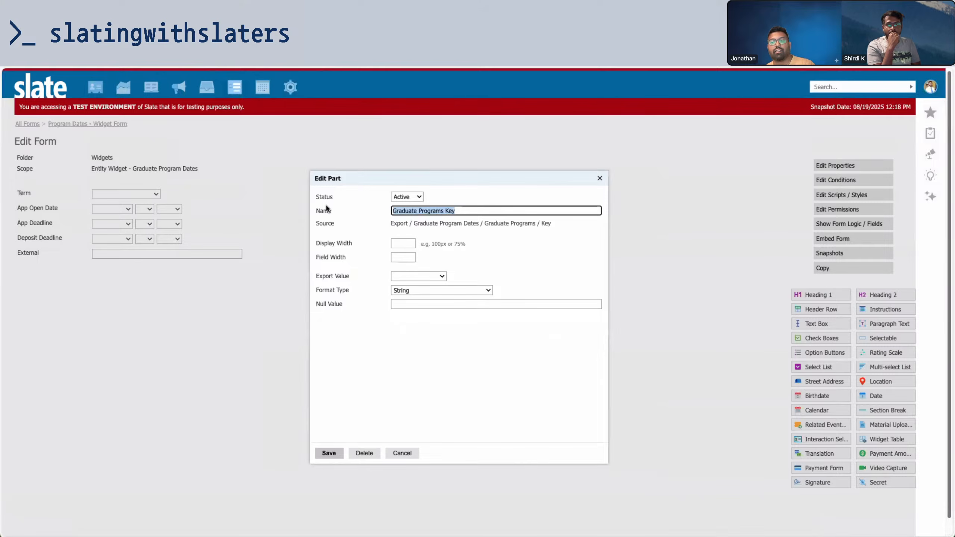
{"action": "type", "text": "key"}
{"action": "left_click", "coordinate": [326, 453]}
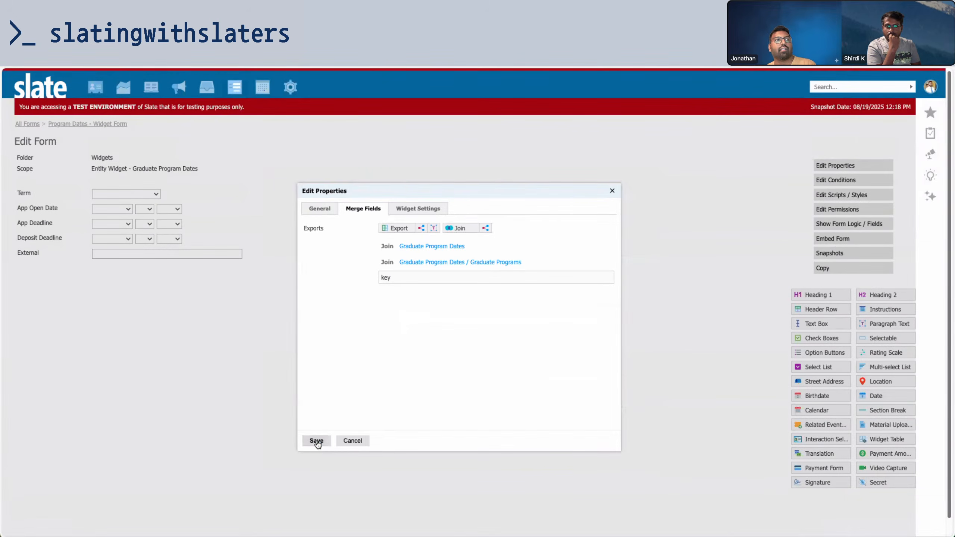
{"action": "left_click", "coordinate": [317, 441]}
{"action": "left_click", "coordinate": [300, 256]}
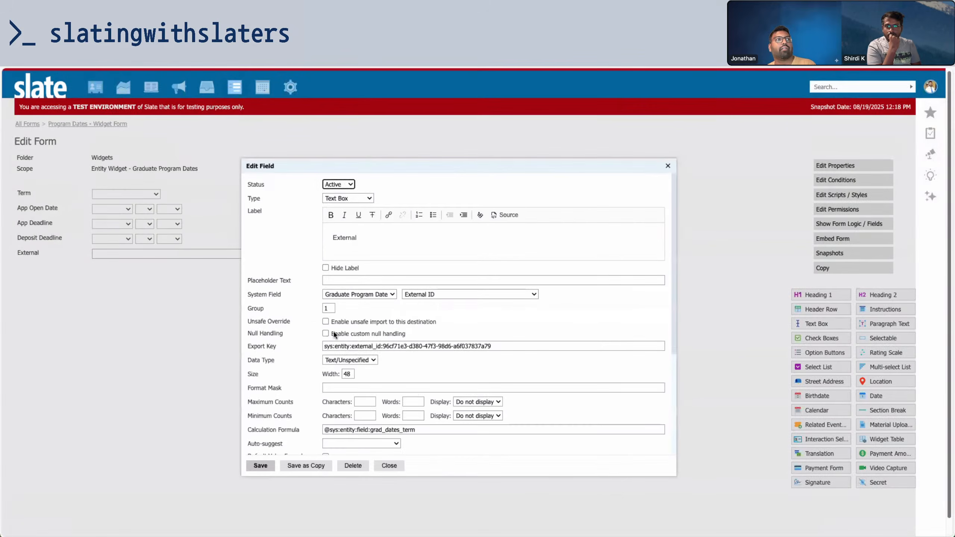
Prefix External's formula with '{{key}}' + and save it
{"action": "left_click", "coordinate": [326, 430]}
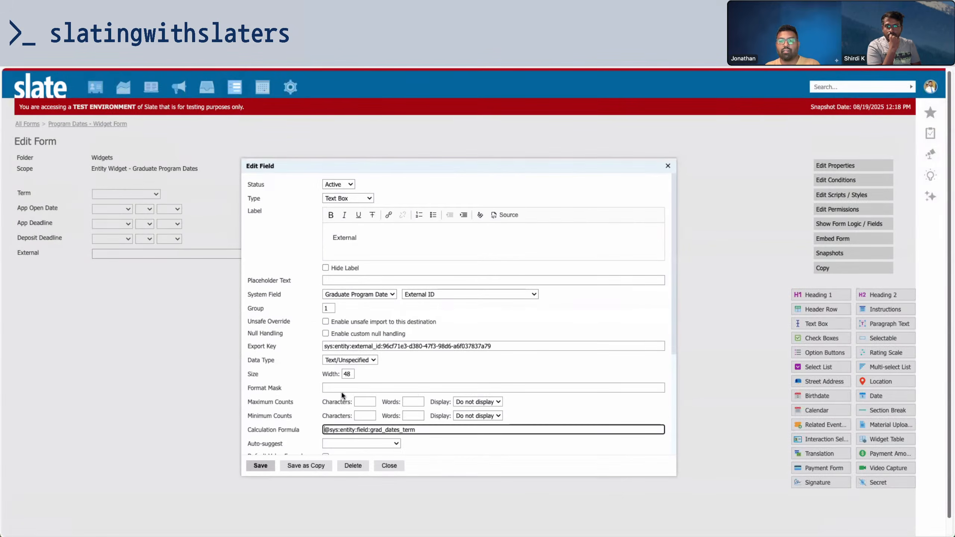
{"action": "type", "text": "'{{key"}
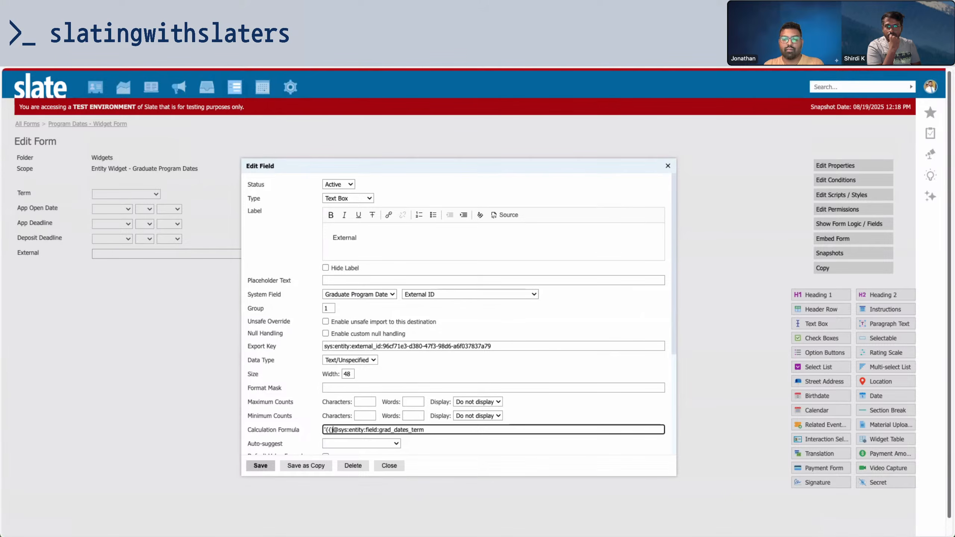
{"action": "key", "text": "BackSpace"}
{"action": "key", "text": "BackSpace"}
{"action": "key", "text": "BackSpace"}
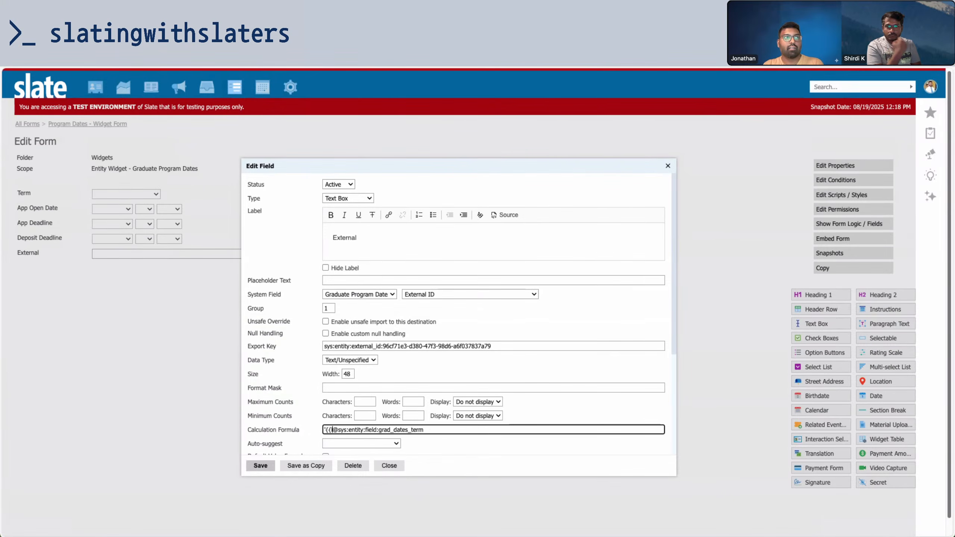
{"action": "type", "text": "key"}
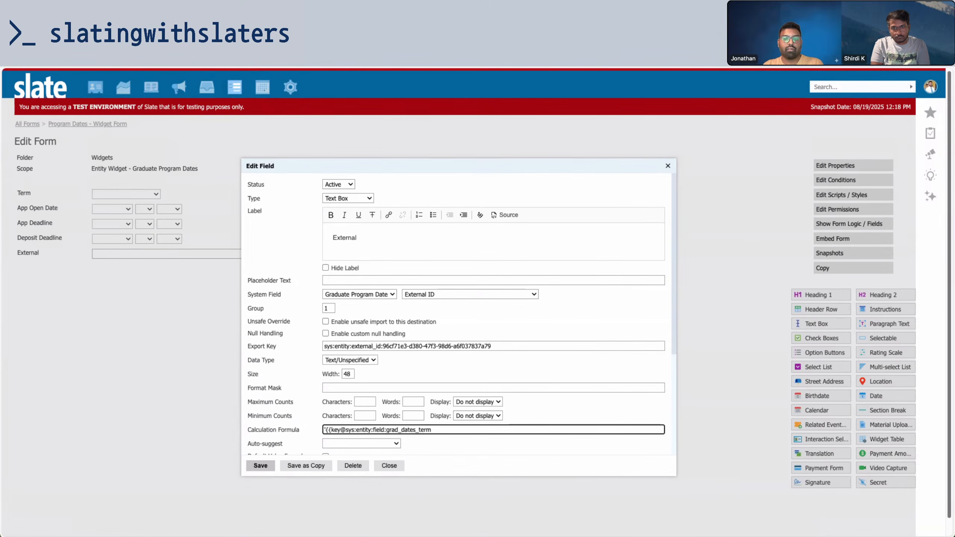
{"action": "type", "text": "}}' +"}
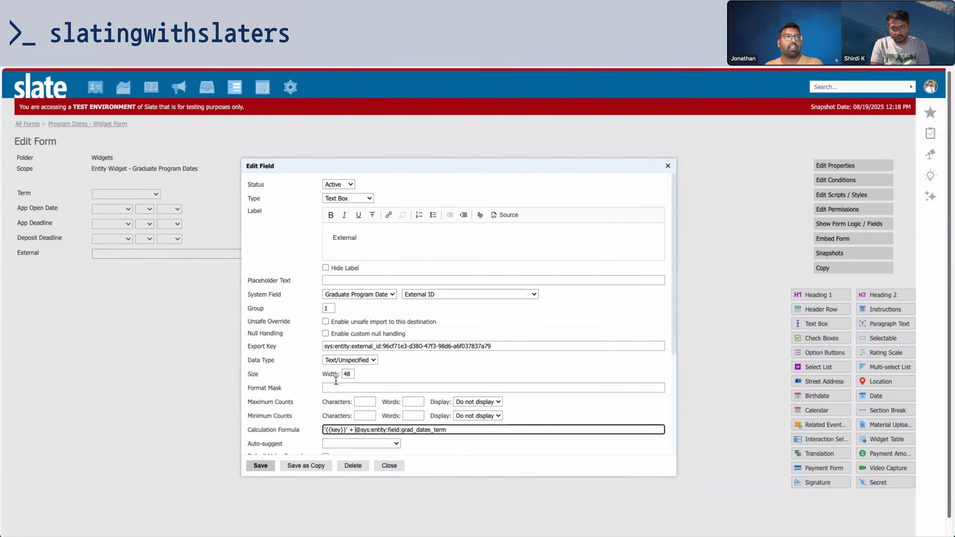
{"action": "left_click", "coordinate": [261, 465]}
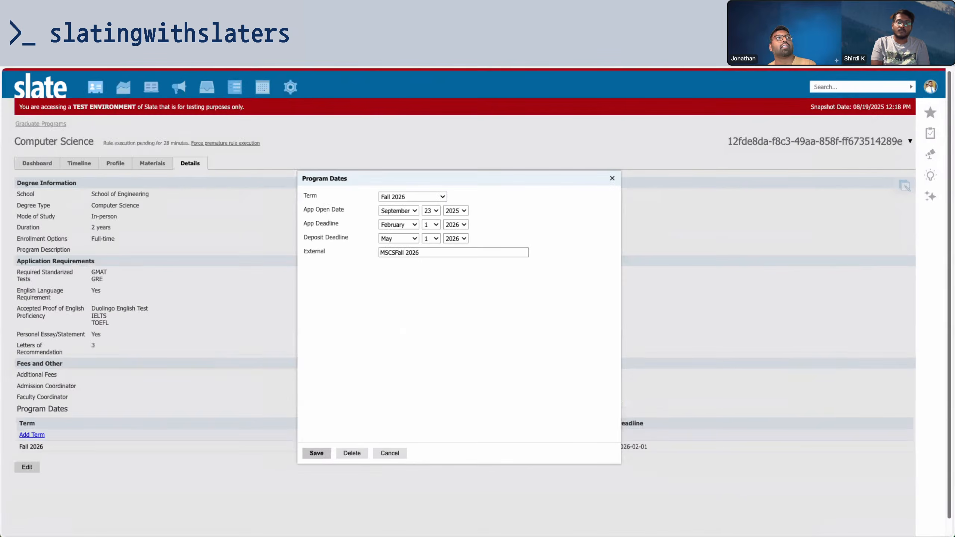
Test a new program dates entry with Spring 2026, check External's value, and discard it
{"action": "left_click", "coordinate": [390, 453]}
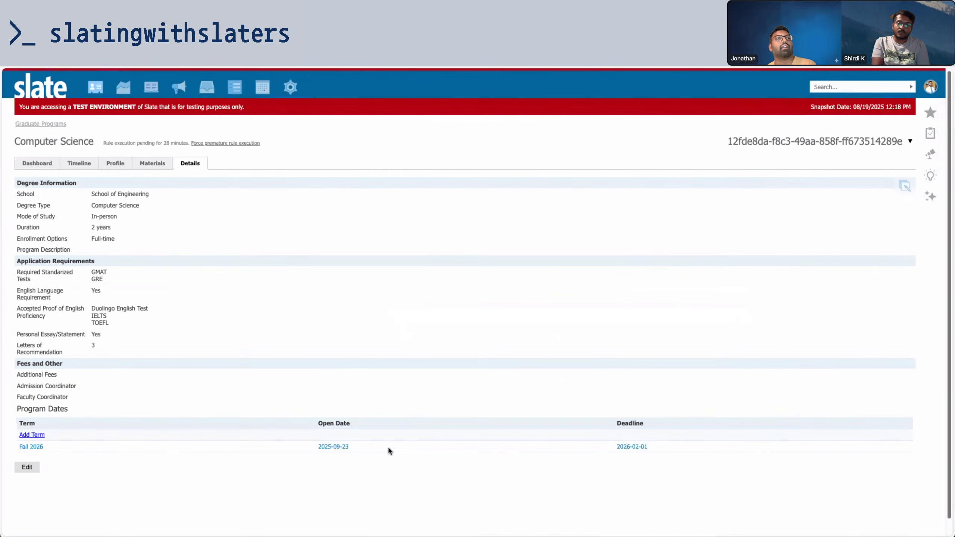
{"action": "left_click", "coordinate": [32, 435]}
{"action": "left_click", "coordinate": [487, 252]}
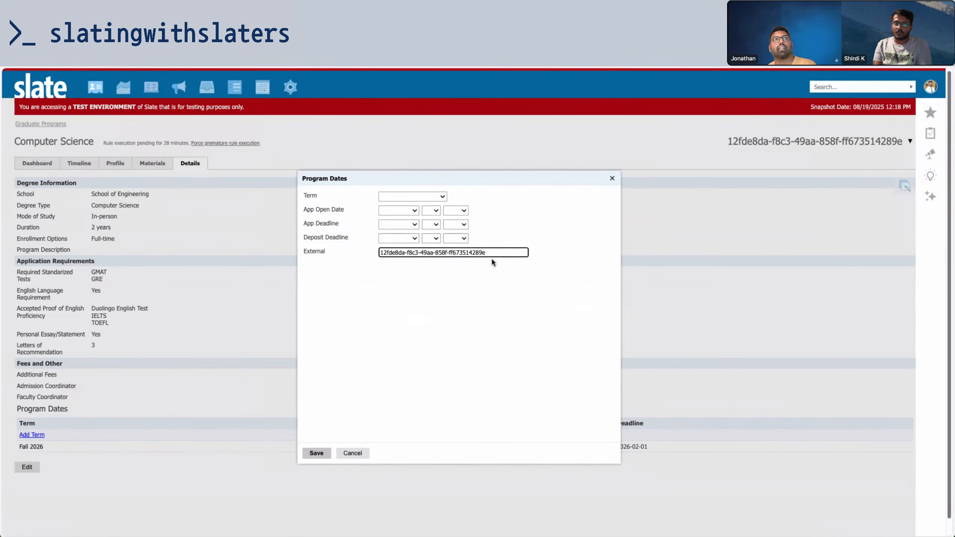
{"action": "left_click", "coordinate": [419, 196]}
{"action": "left_click", "coordinate": [422, 253]}
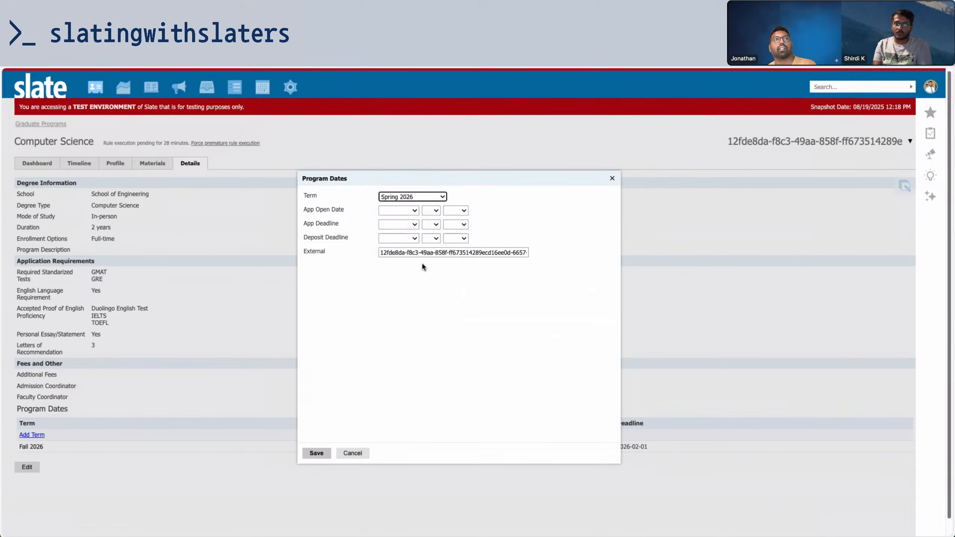
{"action": "left_click_drag", "start_coordinate": [483, 254], "coordinate": [589, 259]}
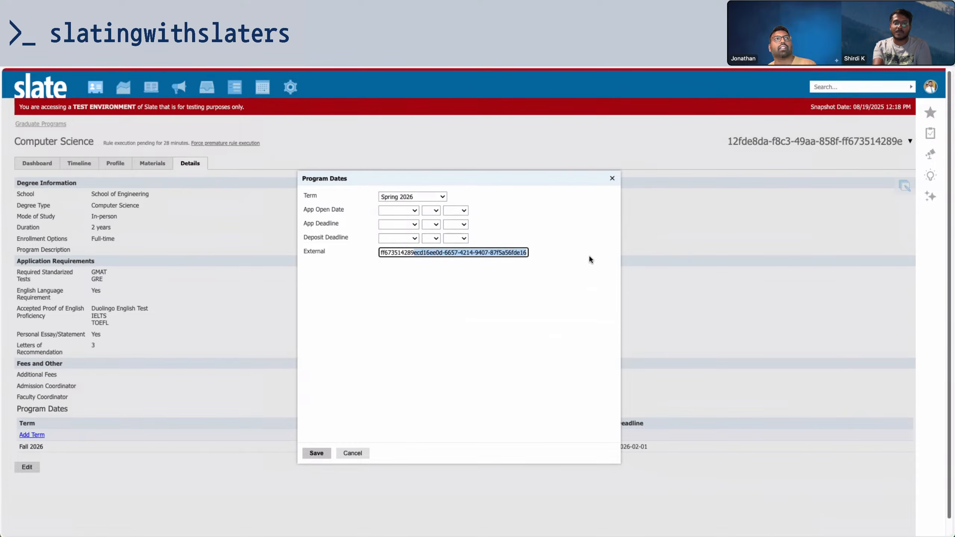
{"action": "left_click", "coordinate": [352, 453]}
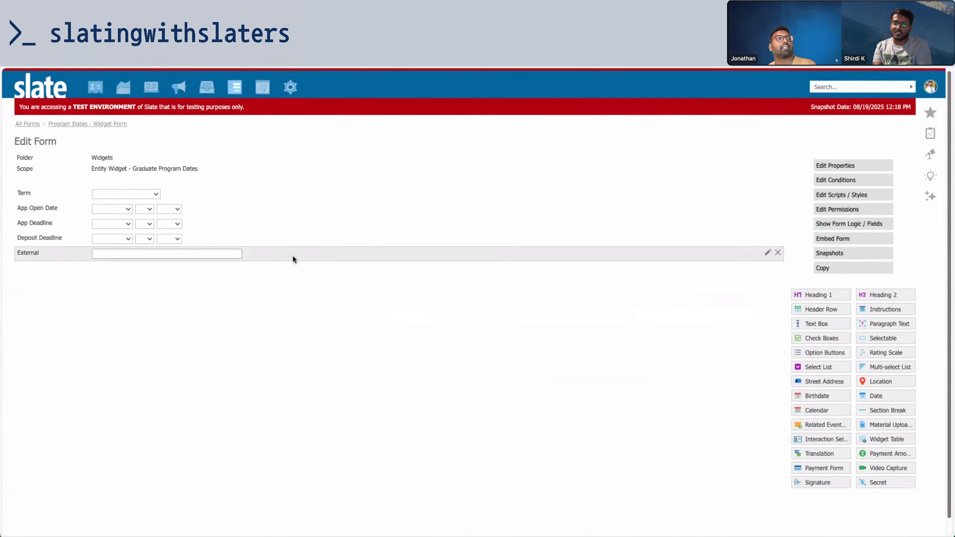
Change External's formula to end in grad_dates_term_text, then check the Fall 2026 entry's value
{"action": "left_click", "coordinate": [293, 258]}
{"action": "left_click", "coordinate": [448, 433]}
{"action": "type", "text": "_tex"}
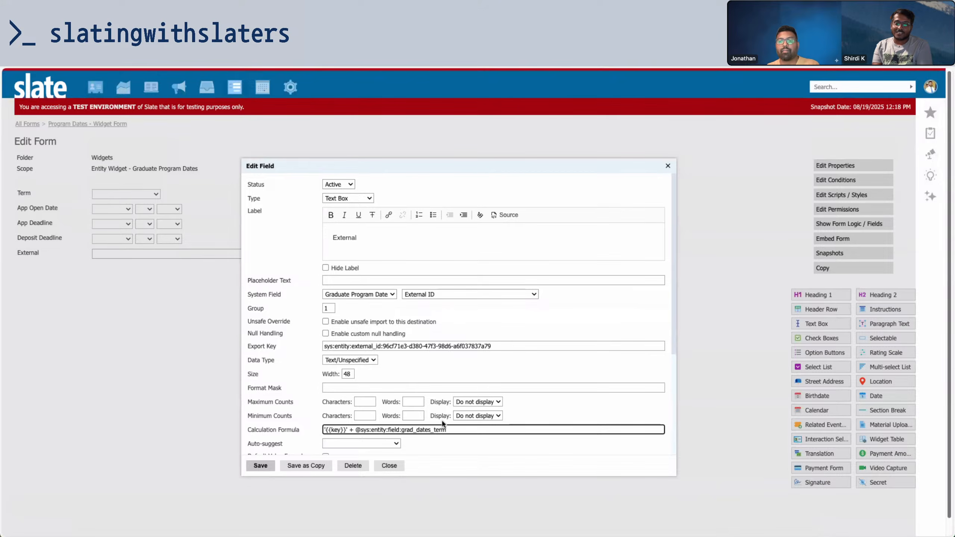
{"action": "type", "text": "t"}
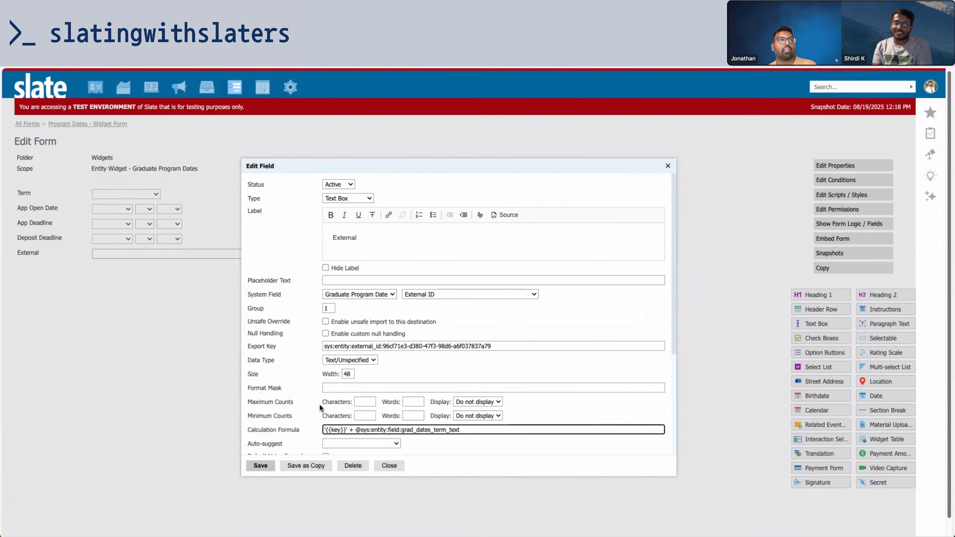
{"action": "left_click", "coordinate": [260, 465]}
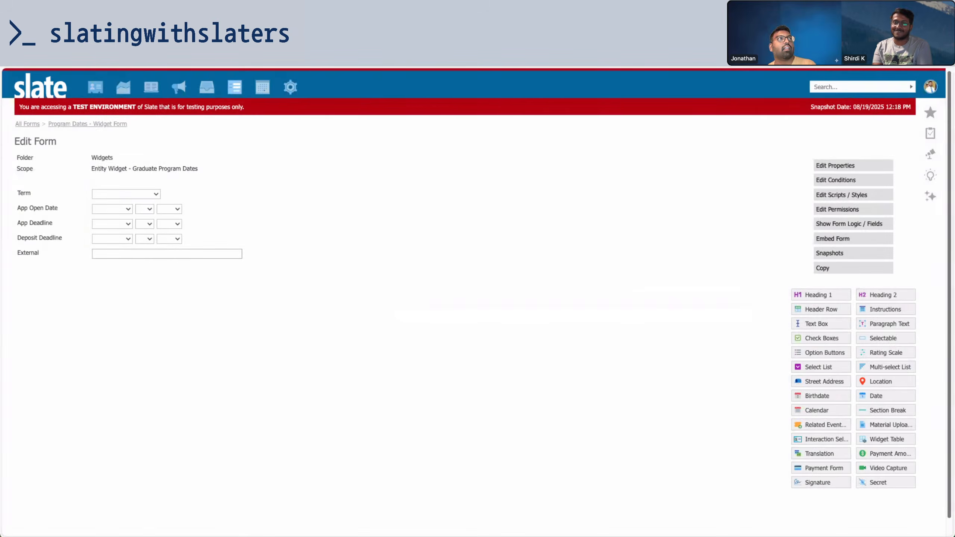
{"action": "left_click", "coordinate": [230, 445]}
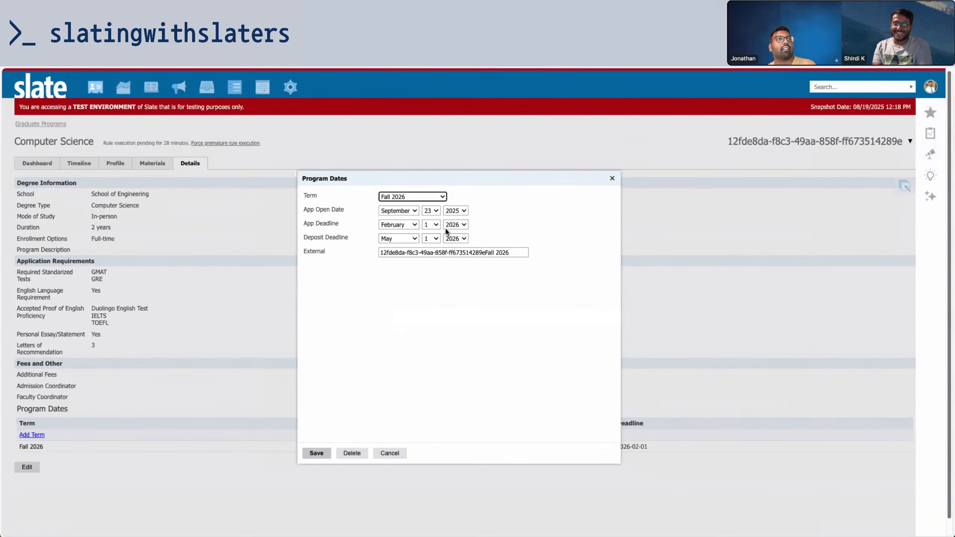
{"action": "triple_click", "coordinate": [486, 253]}
{"action": "left_click", "coordinate": [390, 453]}
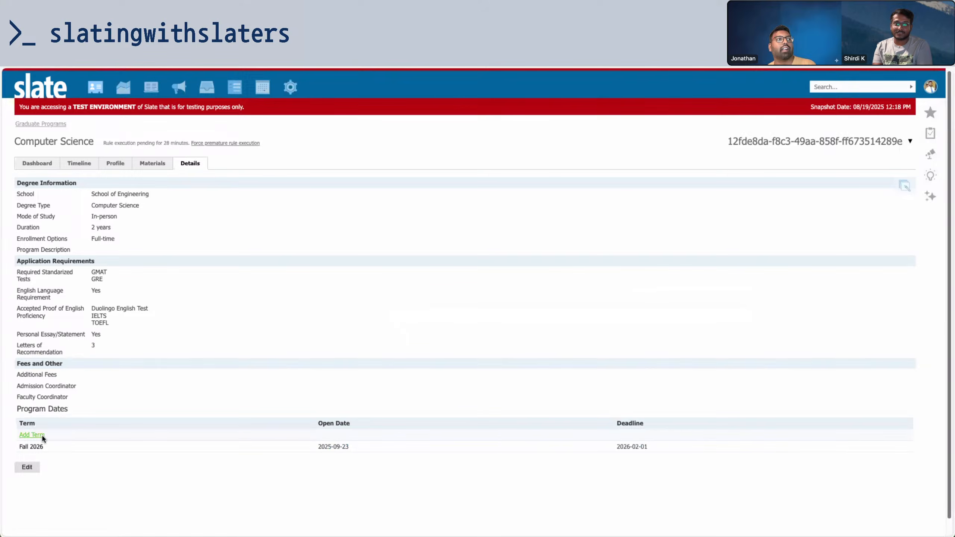
In a new dates entry, try Inactive: Fall 2022 then Fall 2026 and inspect External
{"action": "left_click", "coordinate": [32, 435]}
{"action": "left_click", "coordinate": [410, 195]}
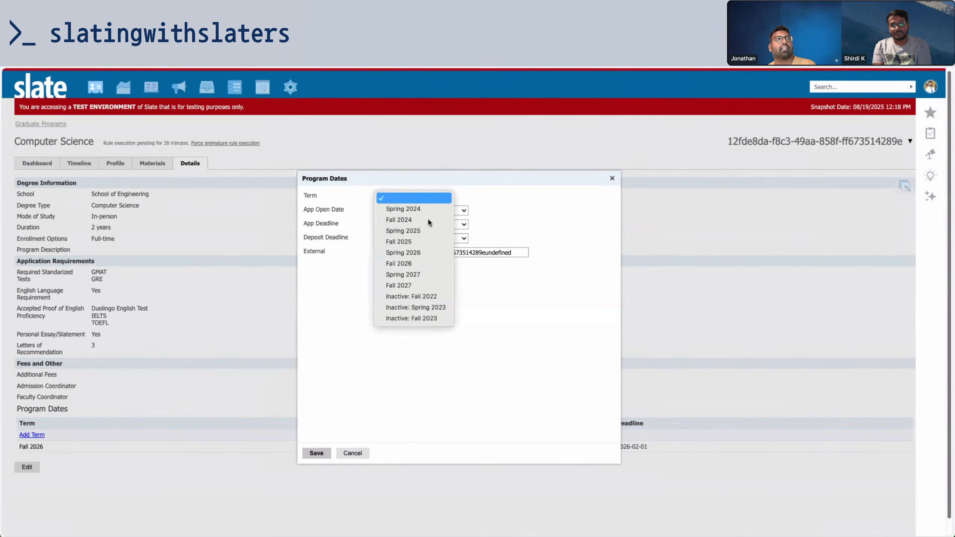
{"action": "left_click", "coordinate": [423, 294]}
{"action": "left_click", "coordinate": [417, 196]}
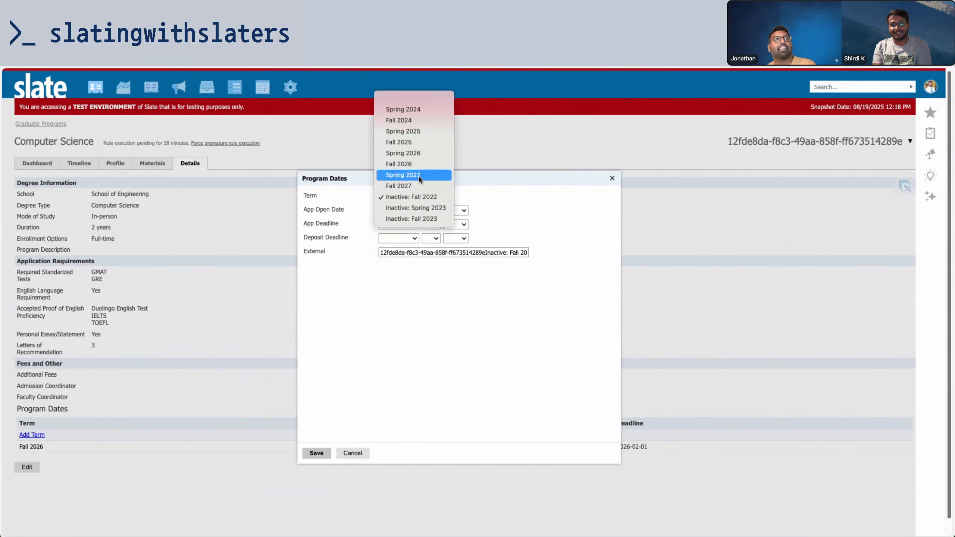
{"action": "left_click", "coordinate": [398, 164]}
{"action": "triple_click", "coordinate": [464, 278]}
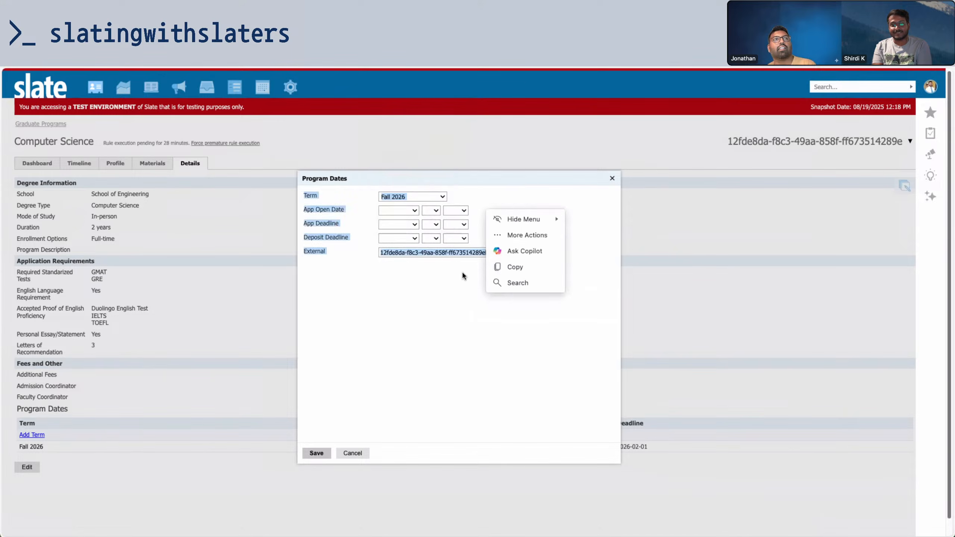
{"action": "left_click", "coordinate": [438, 270]}
{"action": "left_click", "coordinate": [487, 252]}
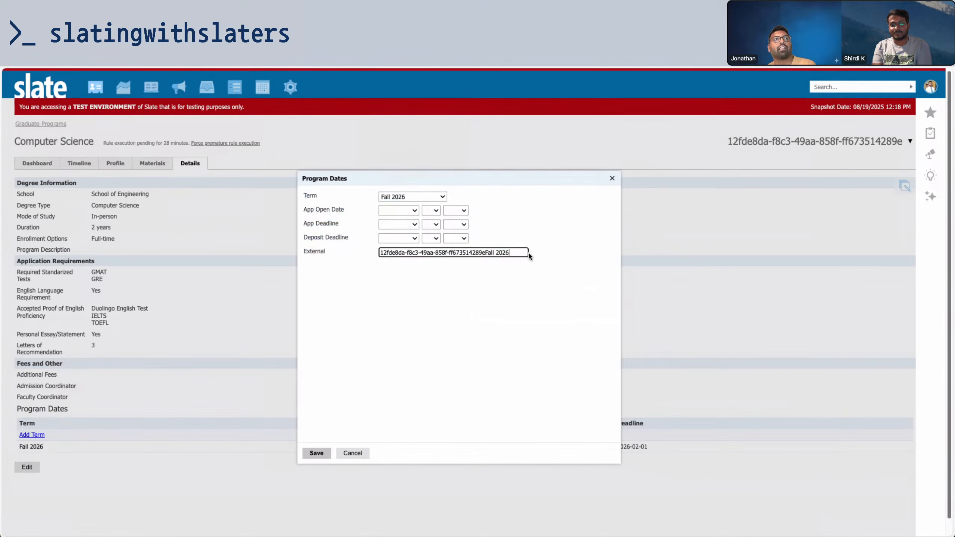
{"action": "left_click_drag", "start_coordinate": [510, 252], "coordinate": [324, 245]}
{"action": "left_click", "coordinate": [435, 359]}
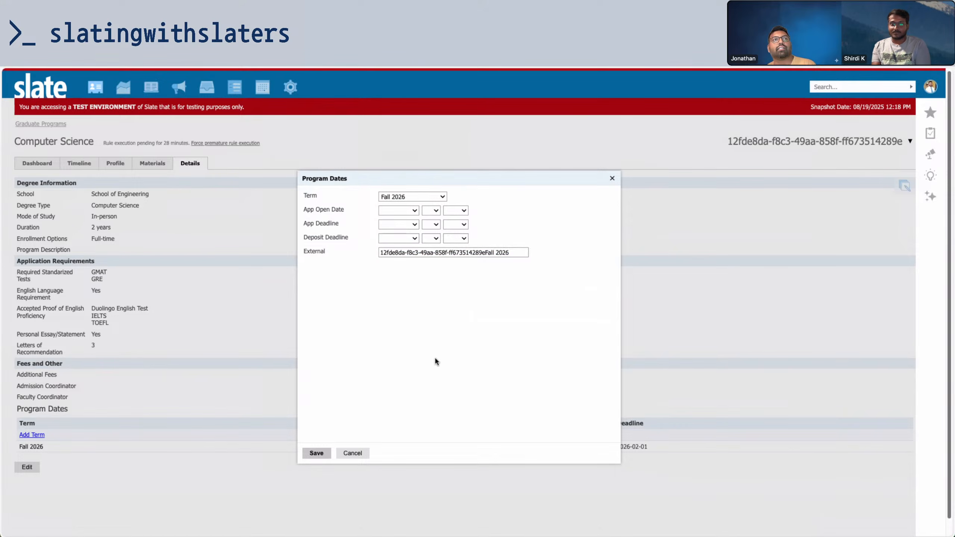
Switch the test entry to Fall 2027, review External, and discard the entry
{"action": "left_click", "coordinate": [425, 195]}
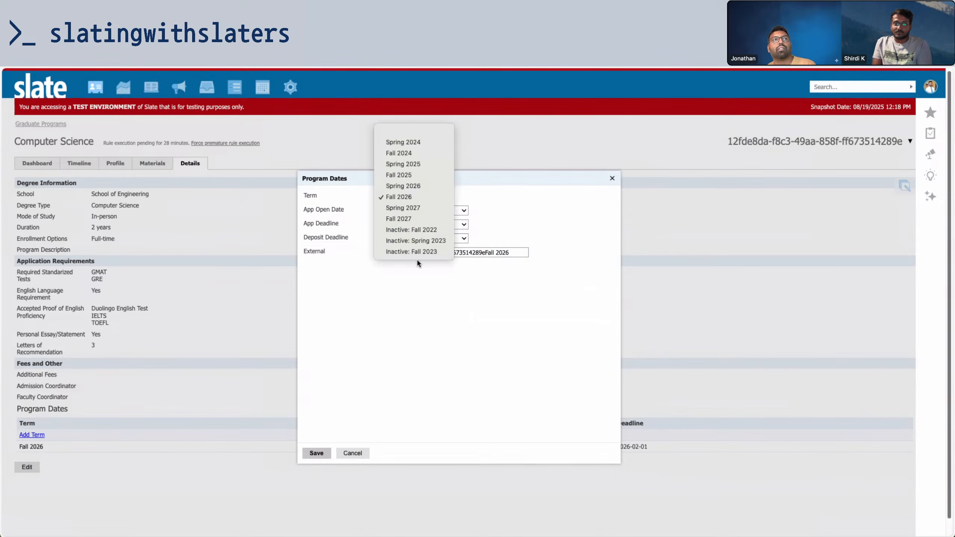
{"action": "left_click", "coordinate": [416, 223]}
{"action": "left_click", "coordinate": [416, 195]}
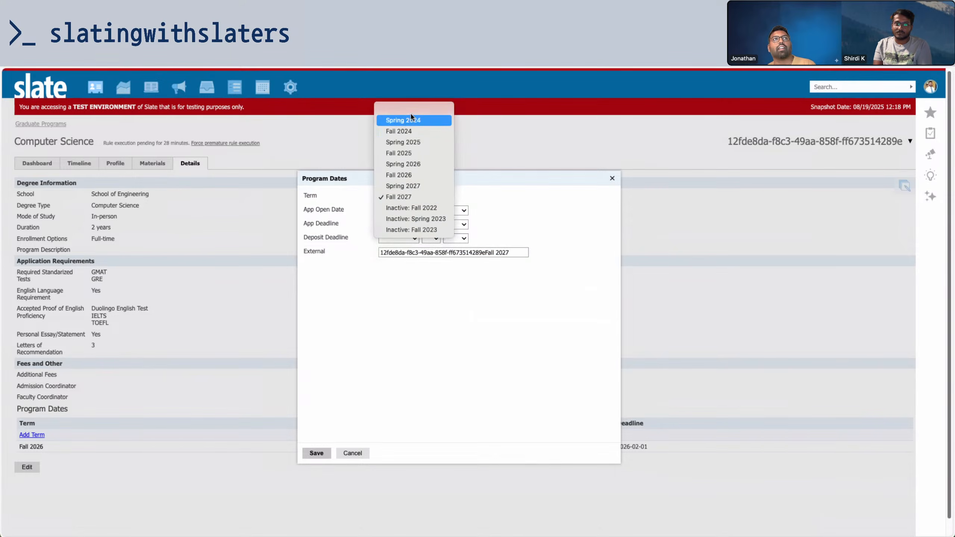
{"action": "left_click_drag", "start_coordinate": [513, 252], "coordinate": [360, 251]}
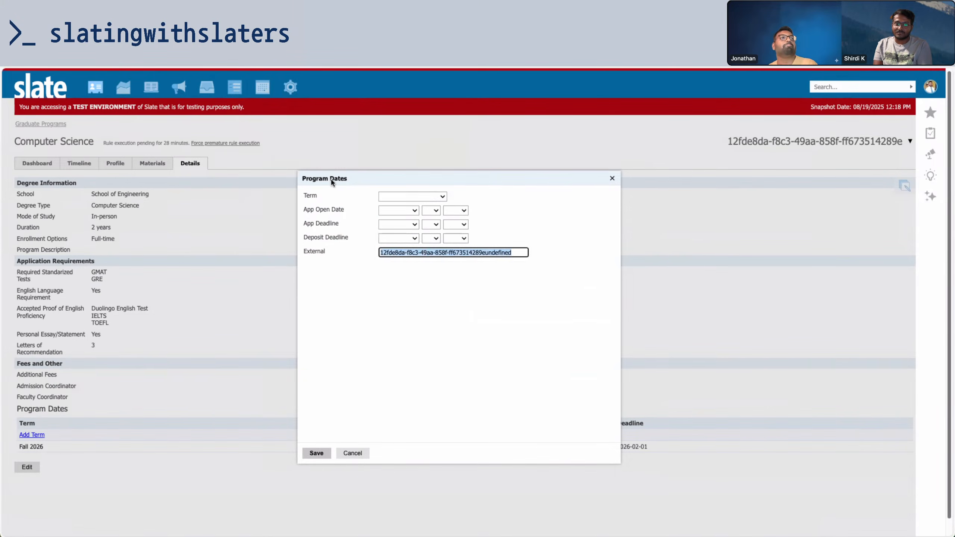
{"action": "left_click", "coordinate": [456, 284]}
{"action": "left_click_drag", "start_coordinate": [519, 252], "coordinate": [353, 246]}
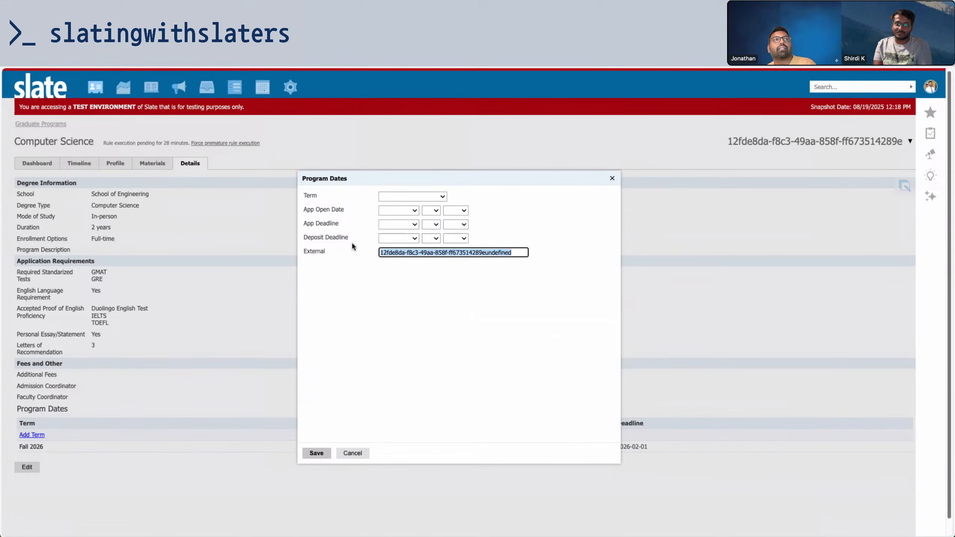
{"action": "left_click", "coordinate": [374, 374]}
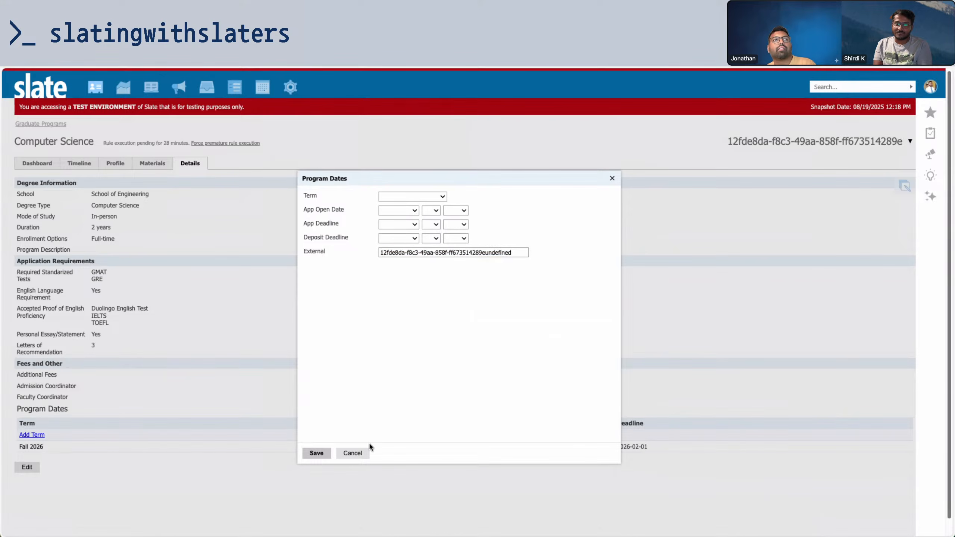
{"action": "left_click", "coordinate": [352, 452]}
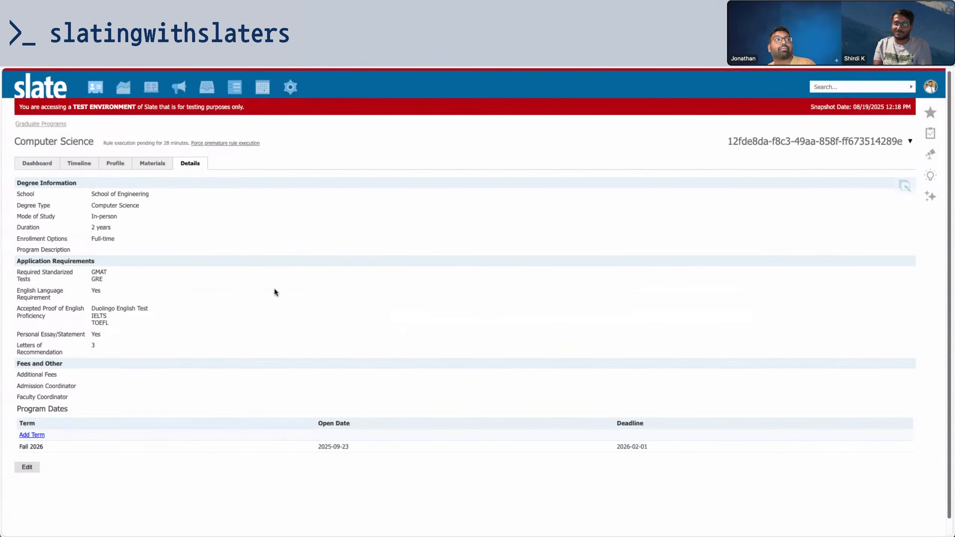
Cycle through the Computer Science program's Timeline, Profile, Materials and Details tabs, finishing on its Dashboard
{"action": "left_click", "coordinate": [32, 164]}
{"action": "left_click", "coordinate": [107, 164]}
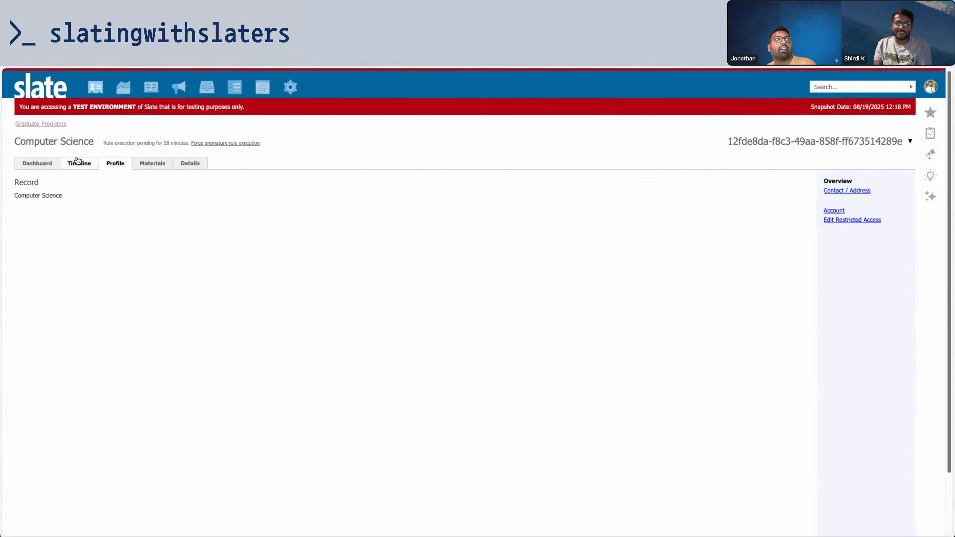
{"action": "left_click", "coordinate": [79, 162]}
{"action": "left_click", "coordinate": [105, 165]}
{"action": "left_click", "coordinate": [150, 163]}
{"action": "left_click", "coordinate": [190, 163]}
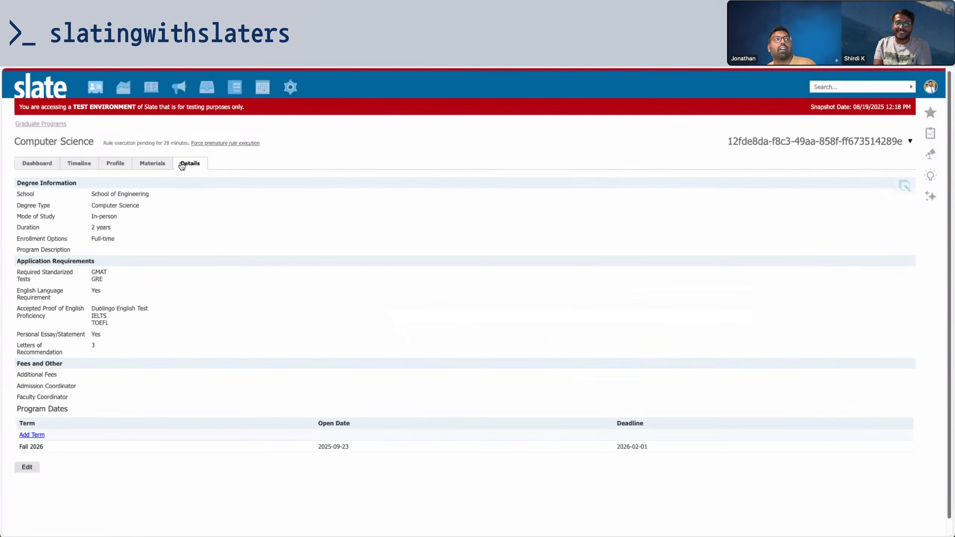
{"action": "left_click", "coordinate": [38, 163]}
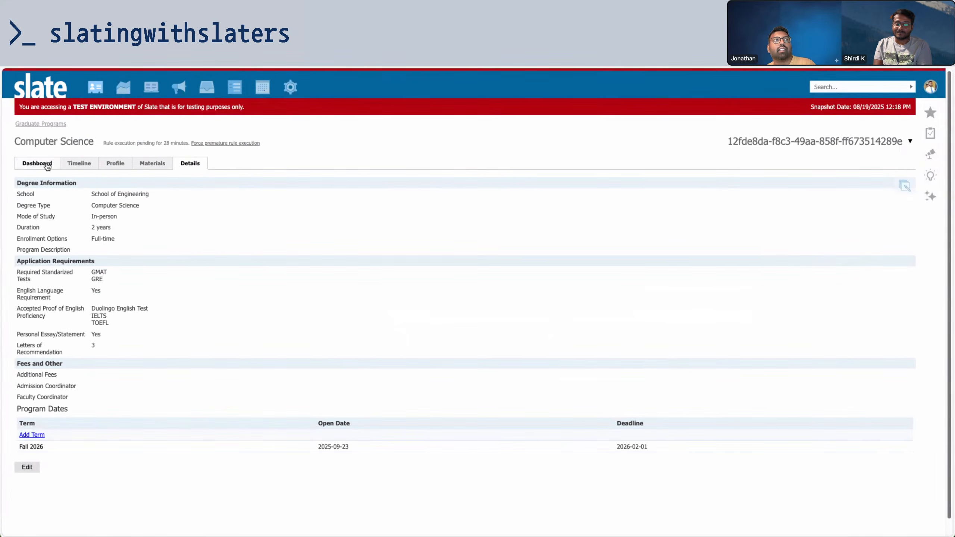
{"action": "left_click", "coordinate": [108, 166]}
{"action": "left_click", "coordinate": [155, 165]}
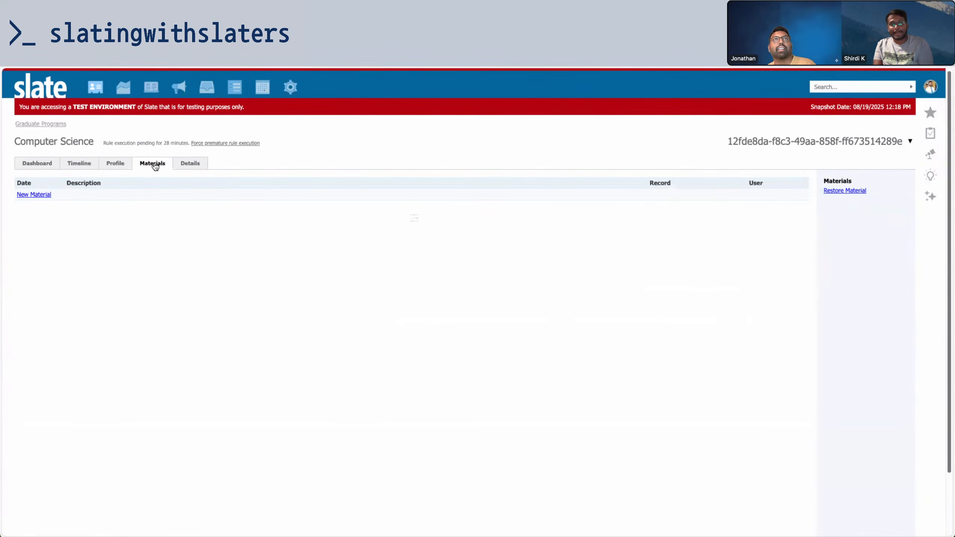
{"action": "left_click", "coordinate": [180, 164]}
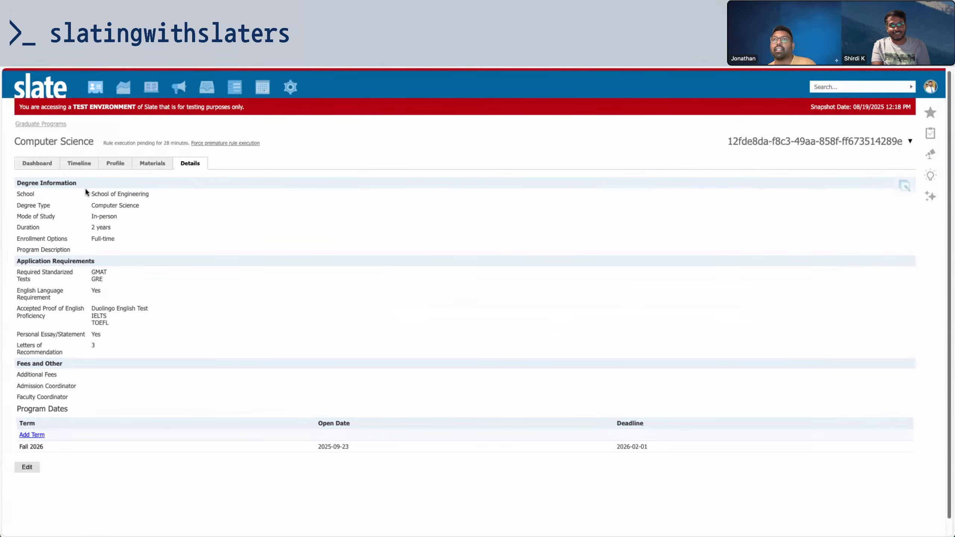
{"action": "left_click", "coordinate": [84, 166]}
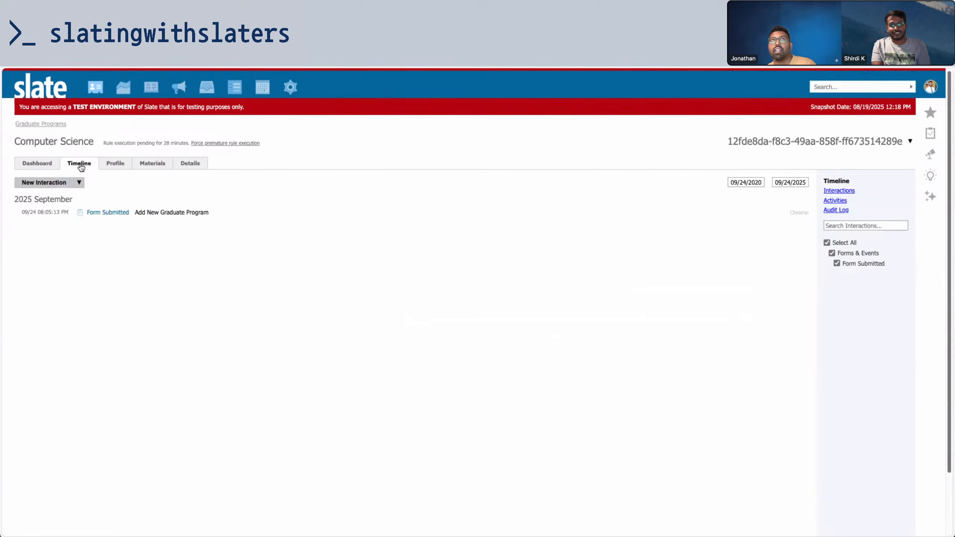
{"action": "left_click", "coordinate": [42, 164]}
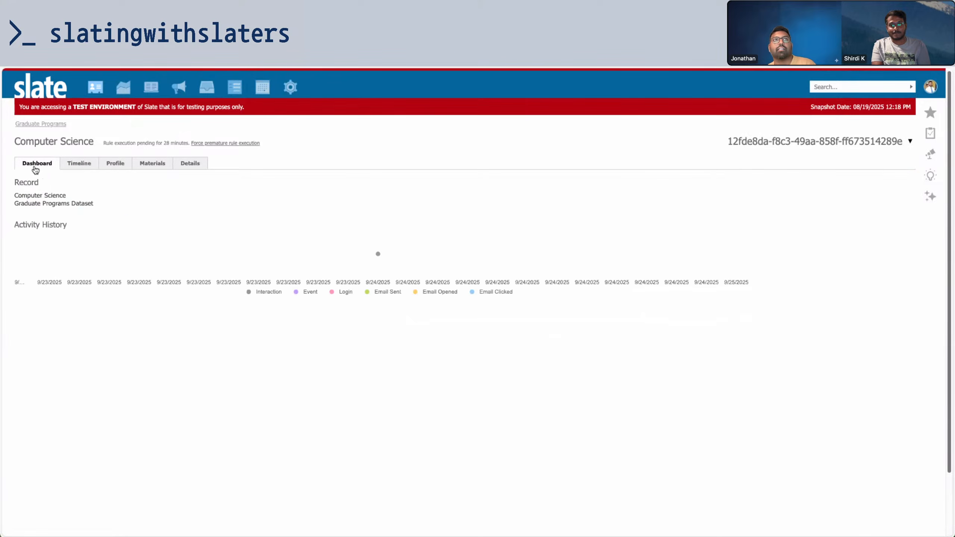